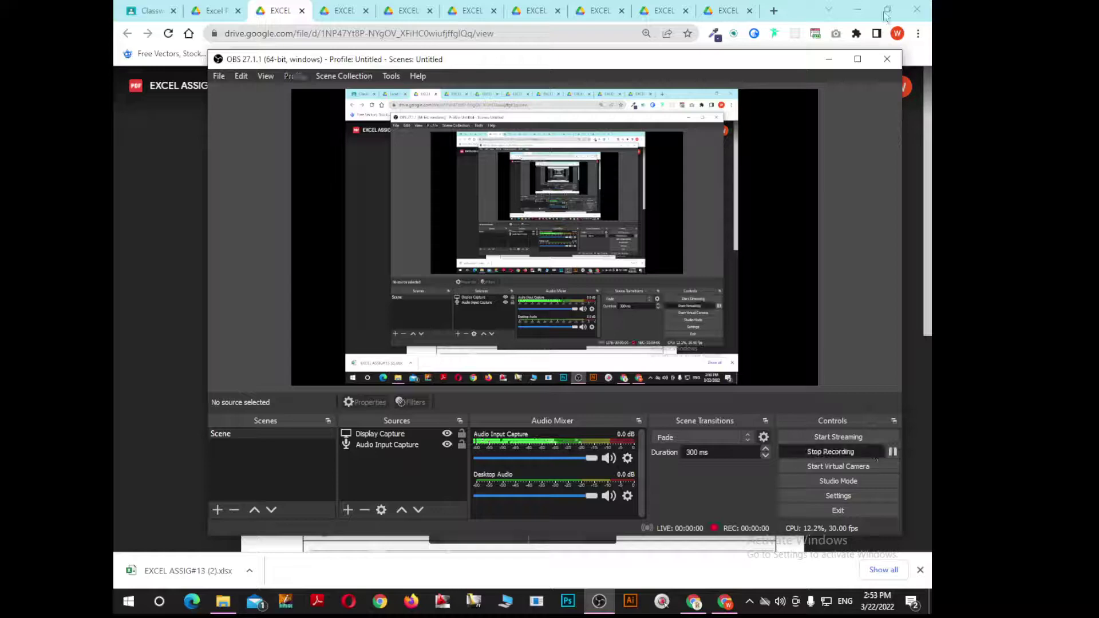
Start the screen recording and bring up the Downloads folder in File Explorer
click(829, 58)
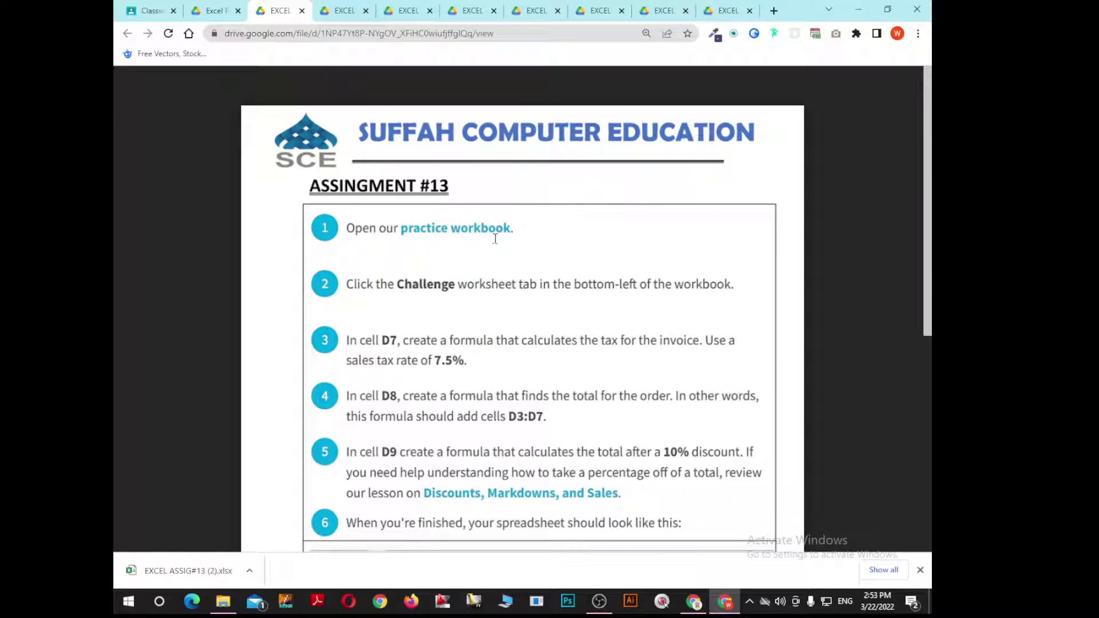
click(224, 602)
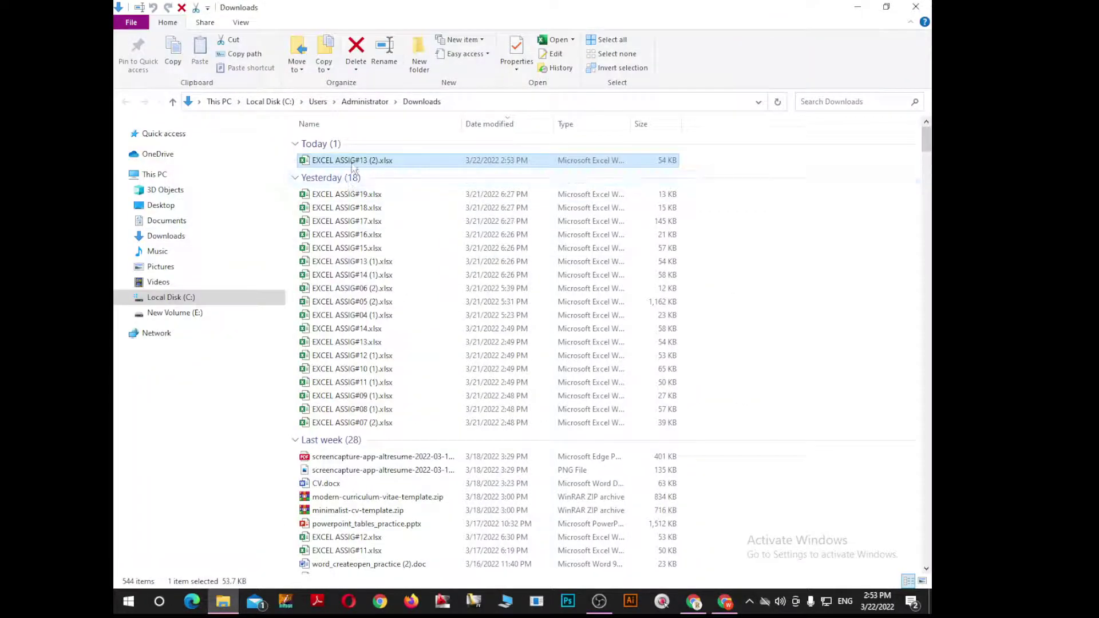
Open EXCEL ASSIG#13.xlsx from Downloads in Excel, then bring File Explorer back to the front
click(357, 343)
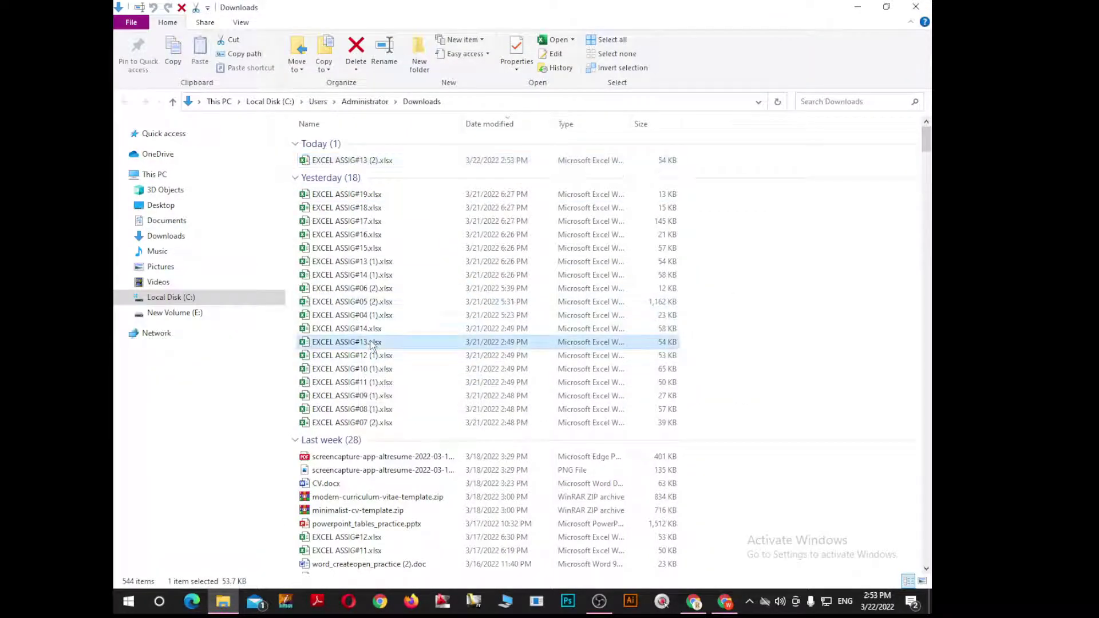
key(Return)
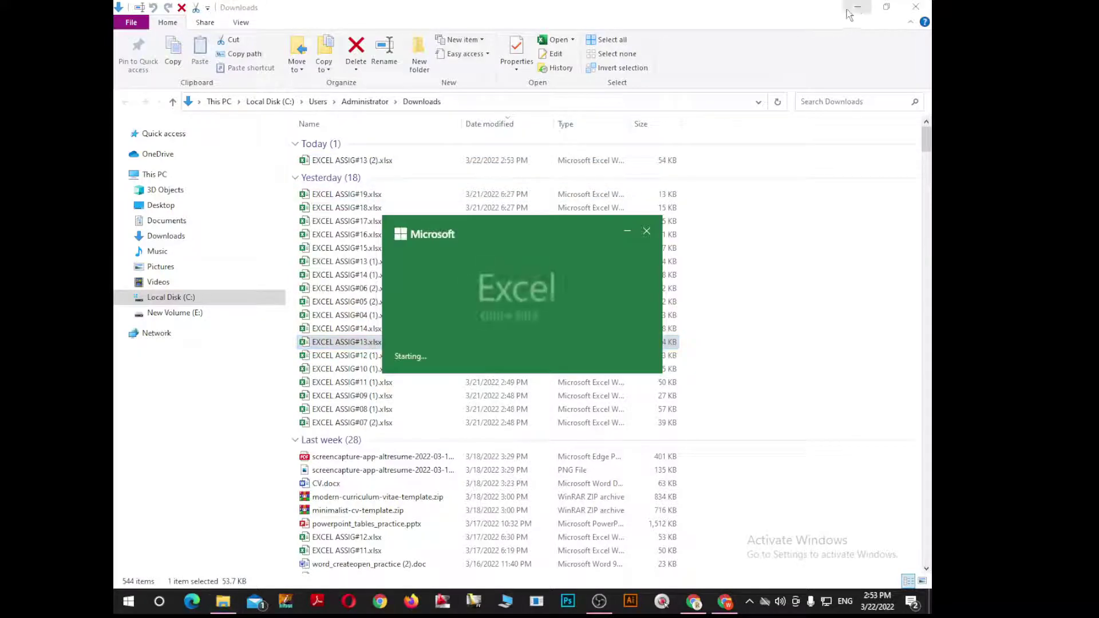
key(alt+Tab)
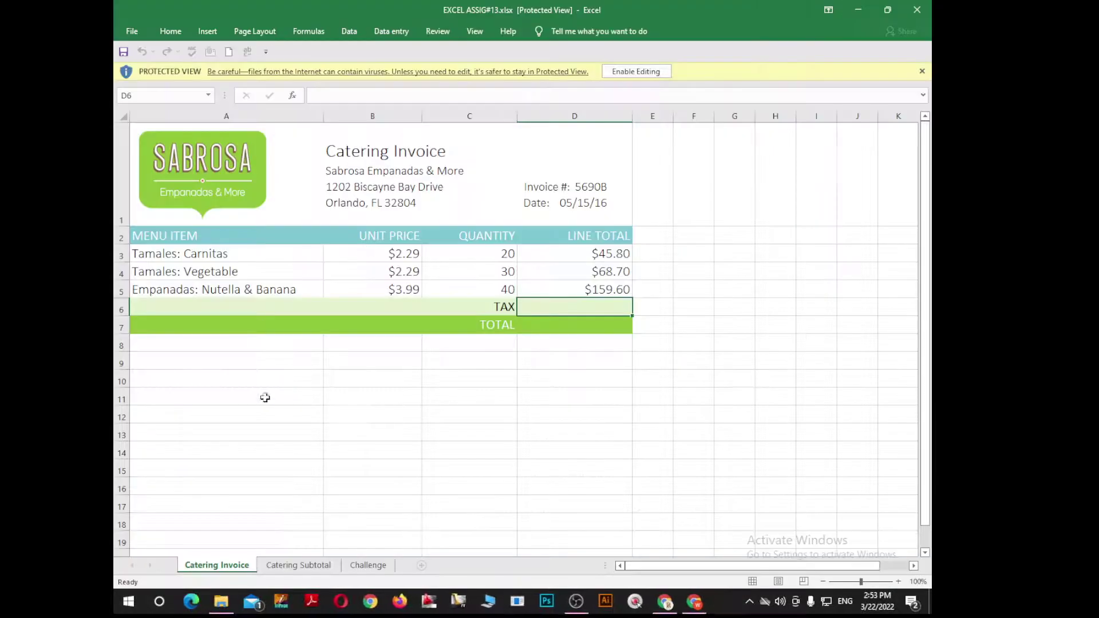
click(229, 600)
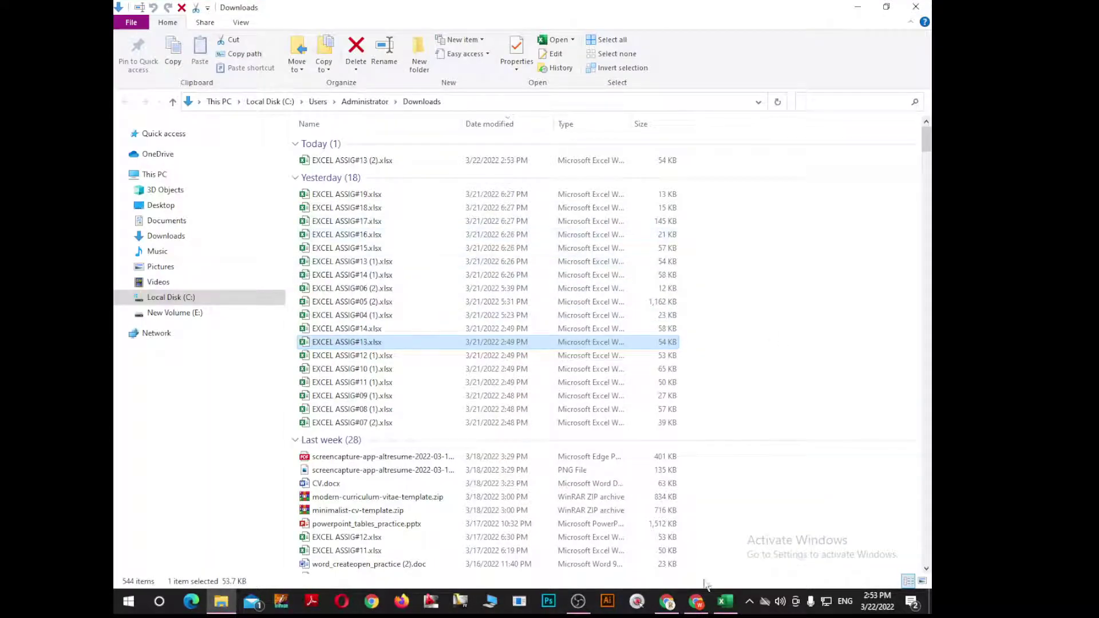
Check the Drive practice-workbook folder and the Assignment #13 PDF, then switch back to Excel
click(696, 601)
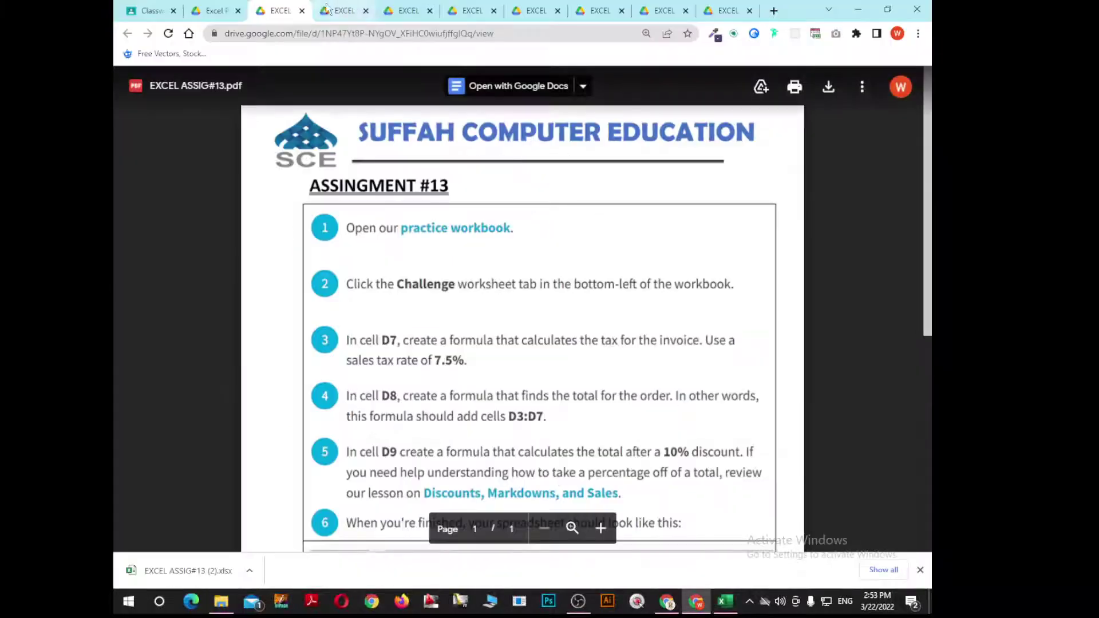
click(218, 11)
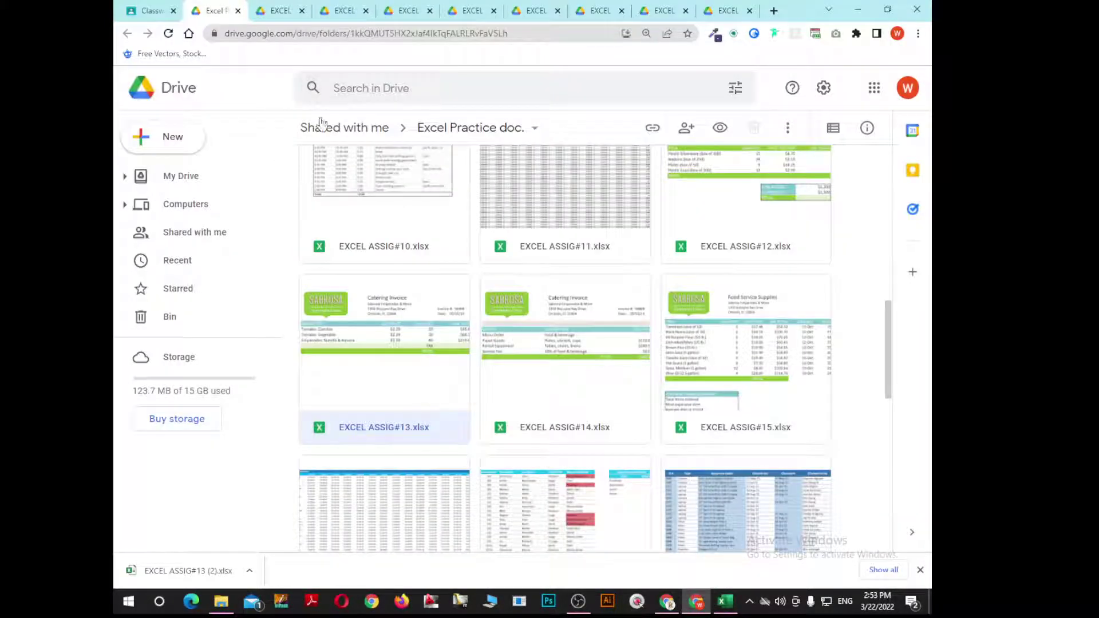
click(280, 10)
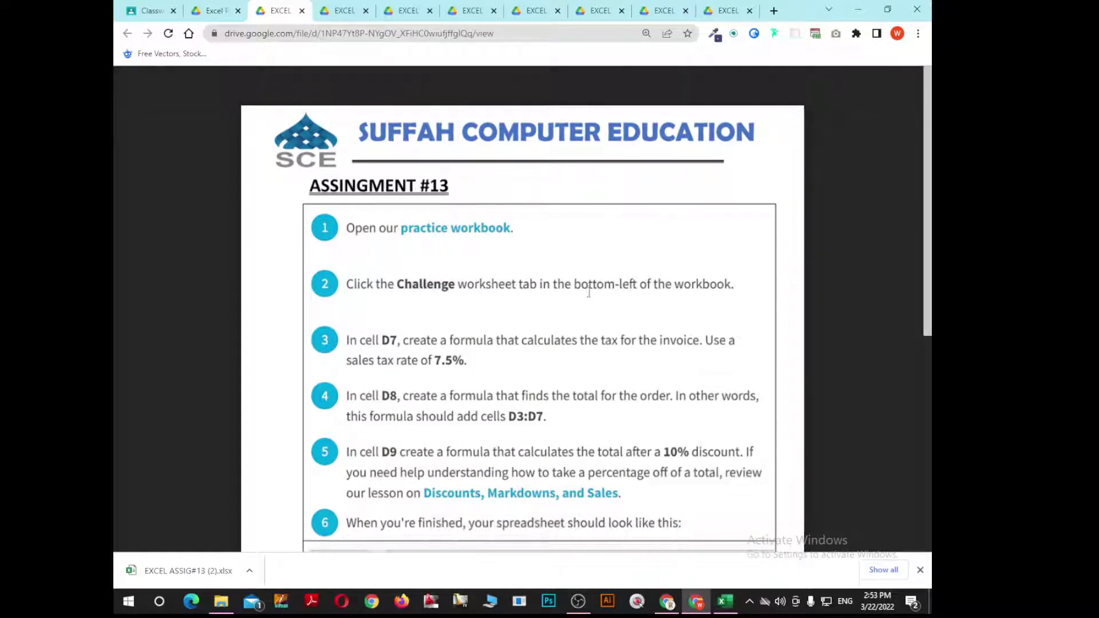
click(725, 601)
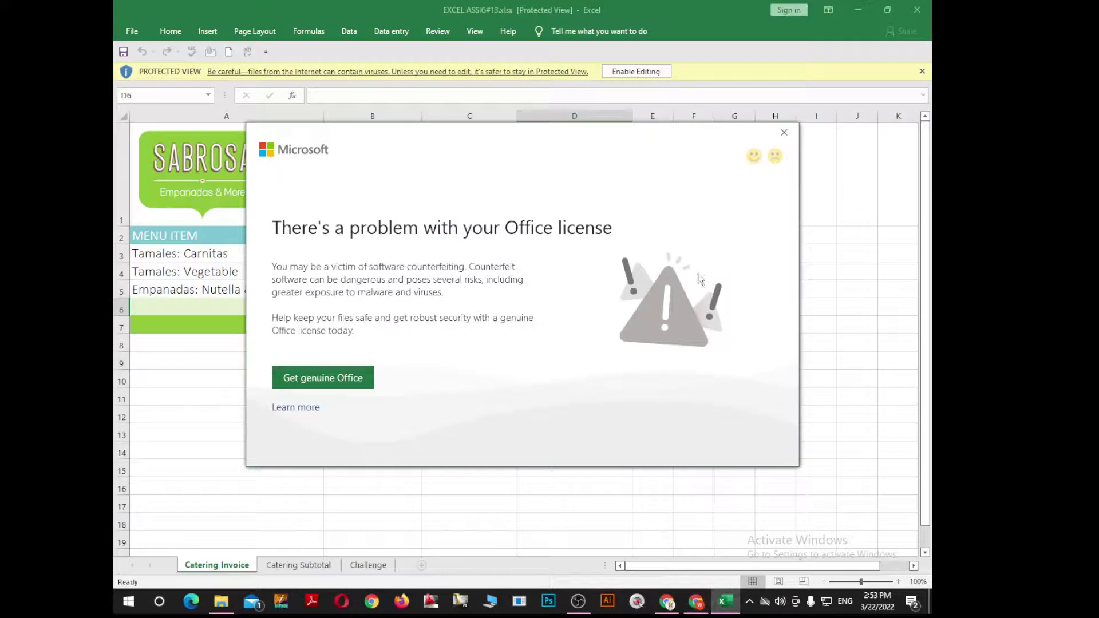
Dismiss the licence warning, enable editing, open the Challenge sheet, then return to the PDF
click(784, 133)
click(676, 72)
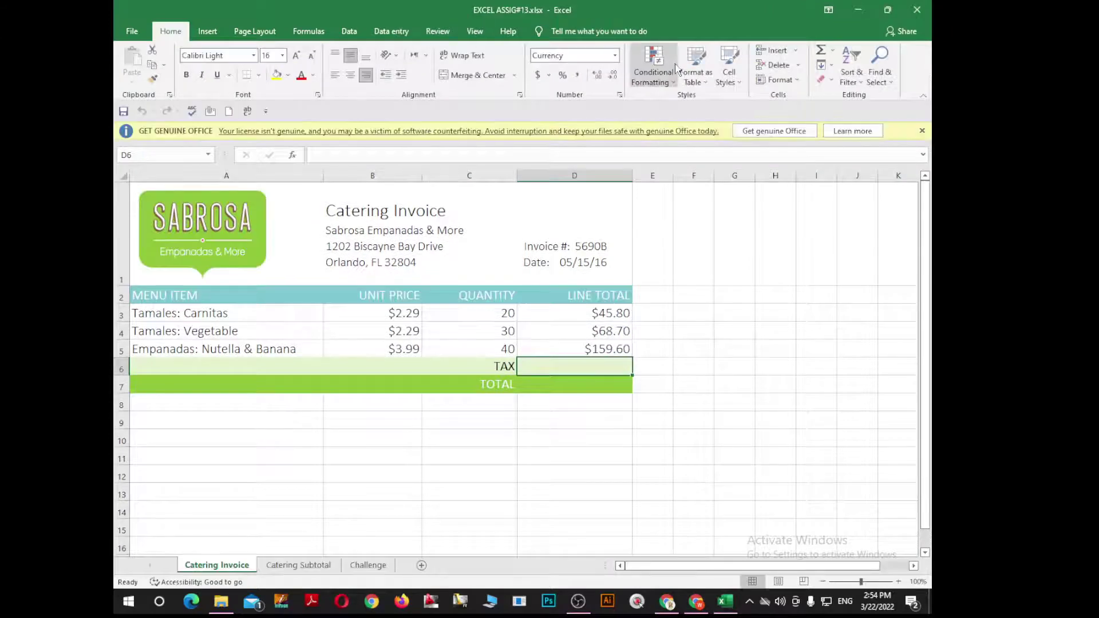
click(388, 564)
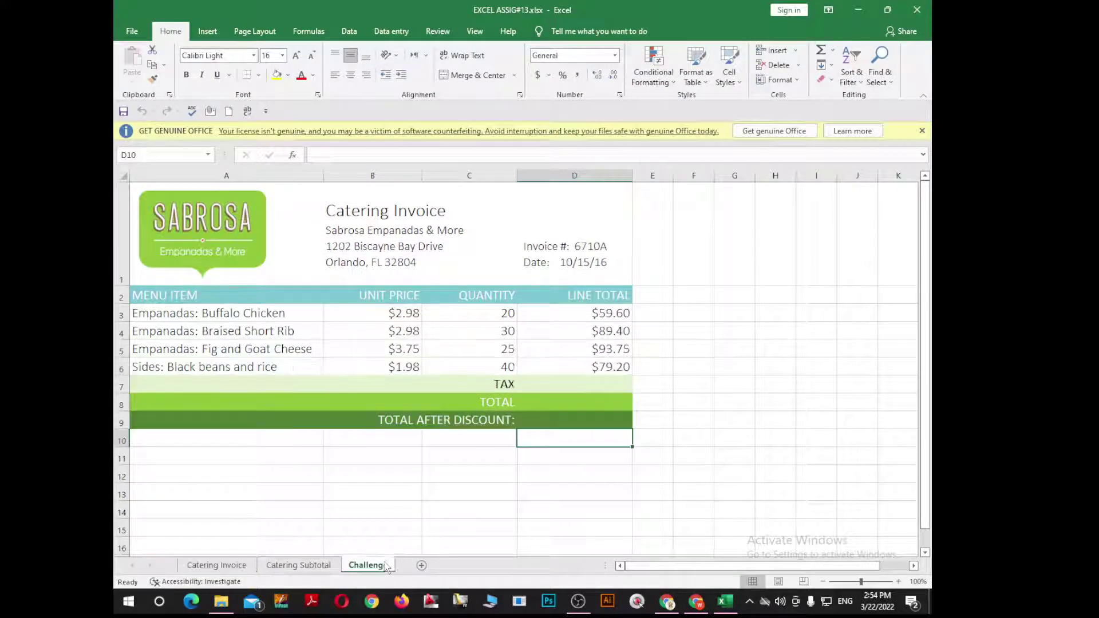
key(alt+Tab)
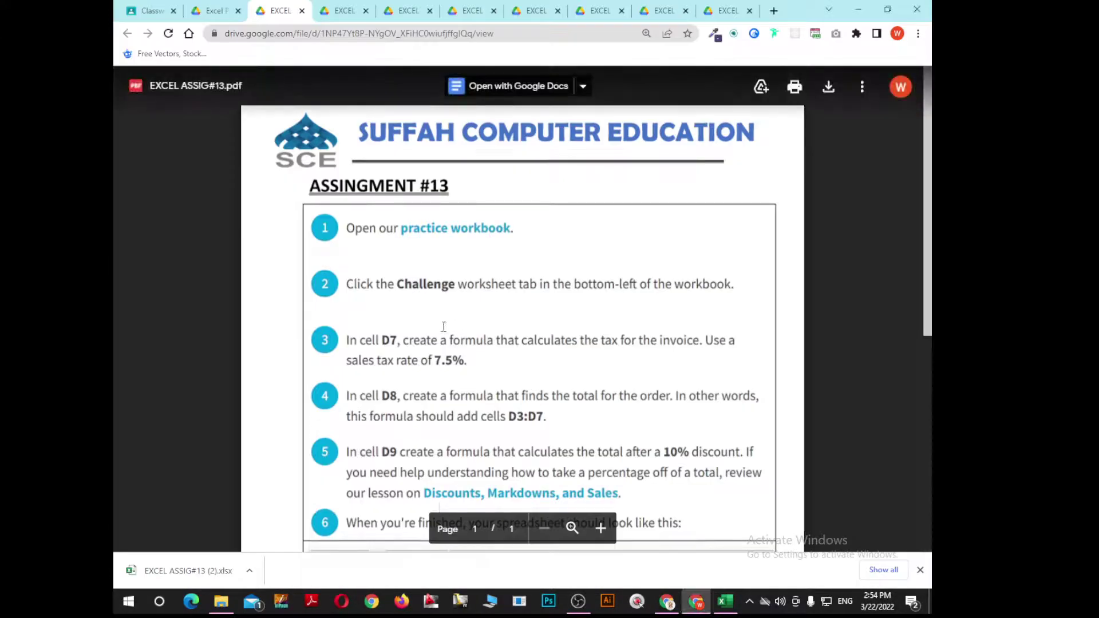
Scroll the PDF through the tax, total and discount steps, then return to Excel
scroll(436, 332, down, 1)
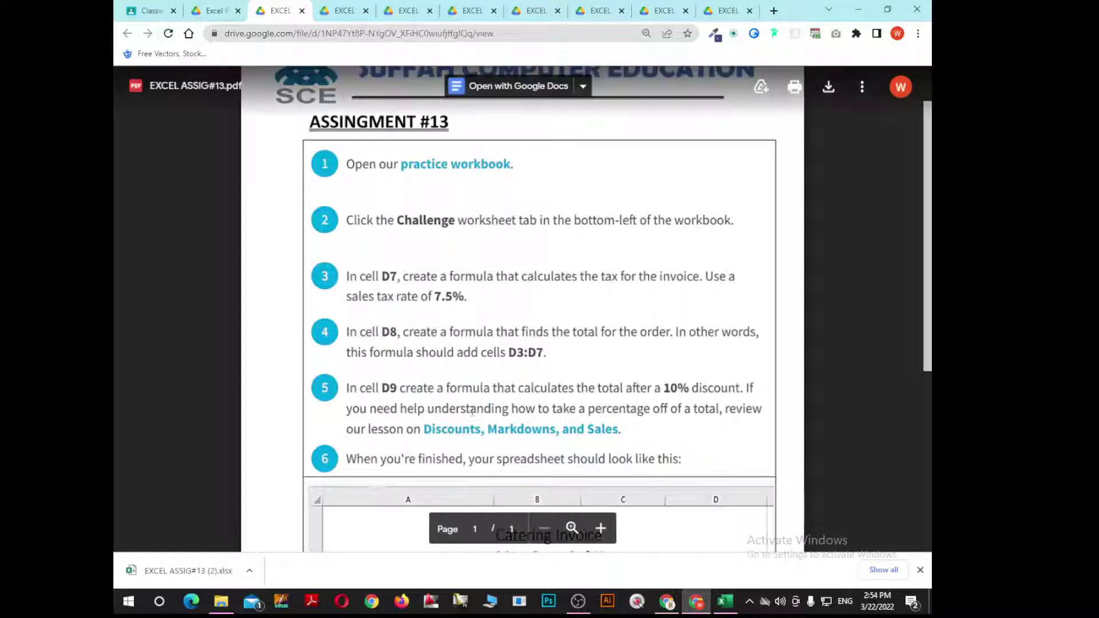
key(alt+Tab)
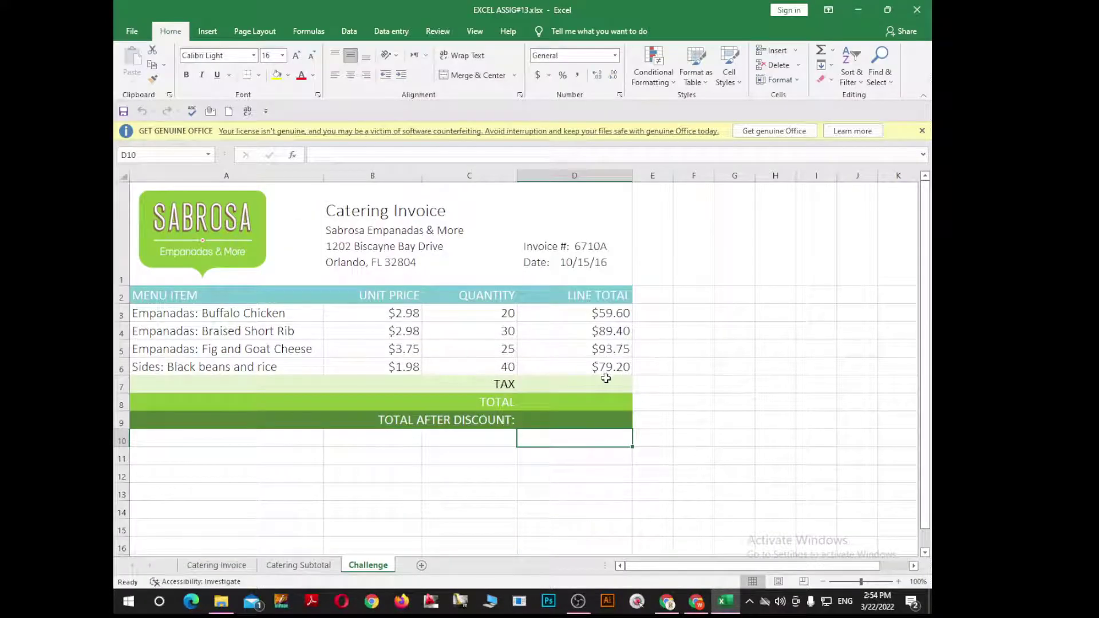
click(605, 381)
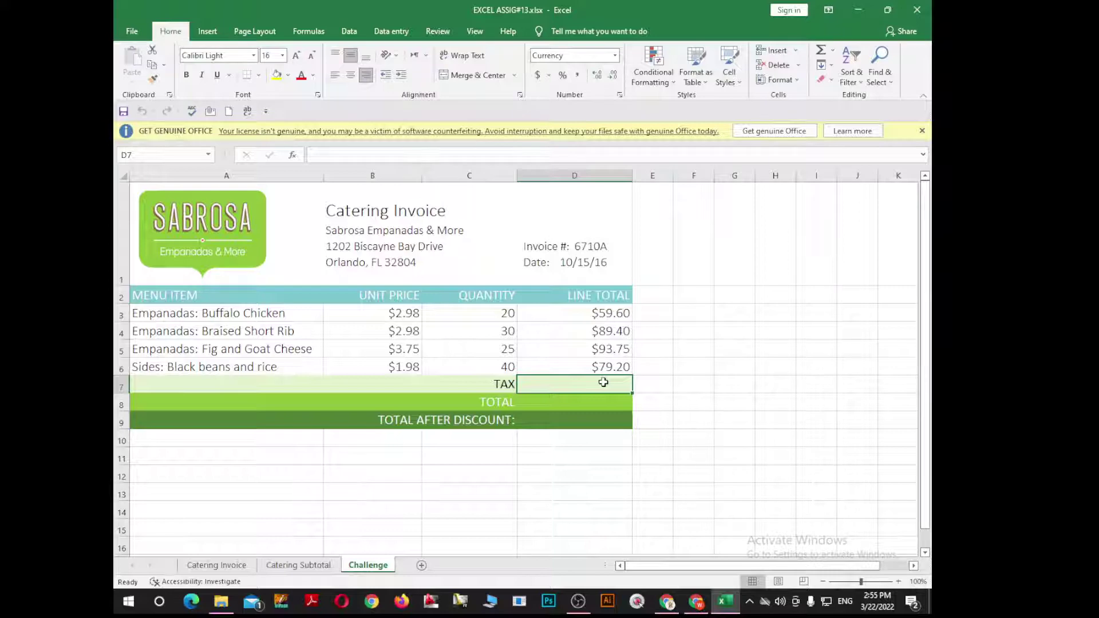
In D7, start the tax formula by adding D3, D4, D5 and D6 inside parentheses
text(=)
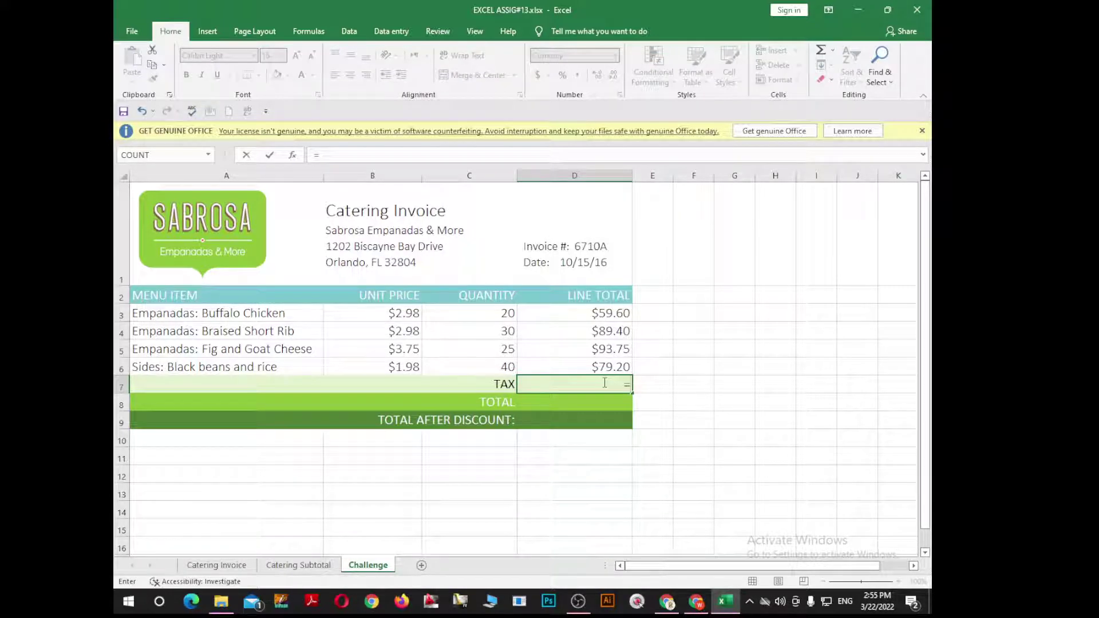
text(()
click(612, 313)
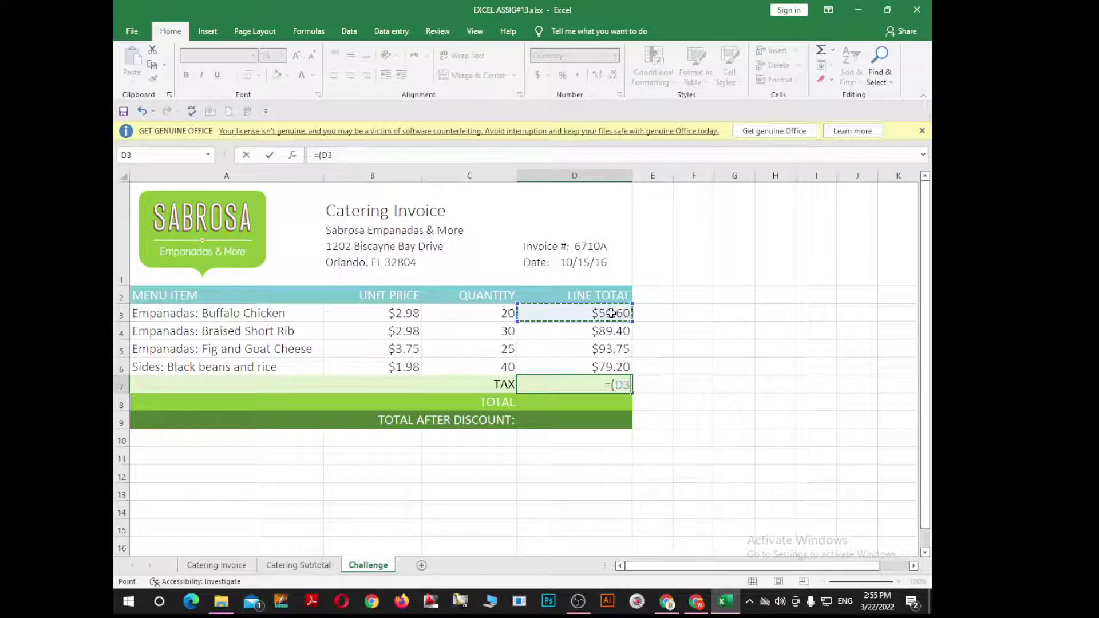
text(+)
click(611, 331)
text(+)
click(610, 349)
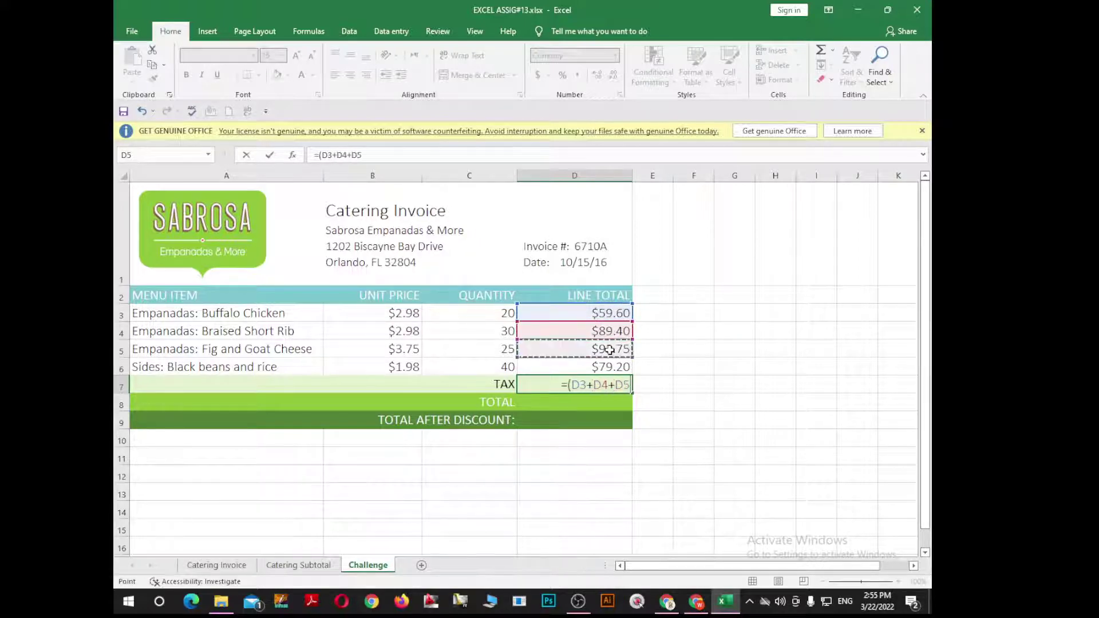
text(+)
click(610, 366)
text(+)
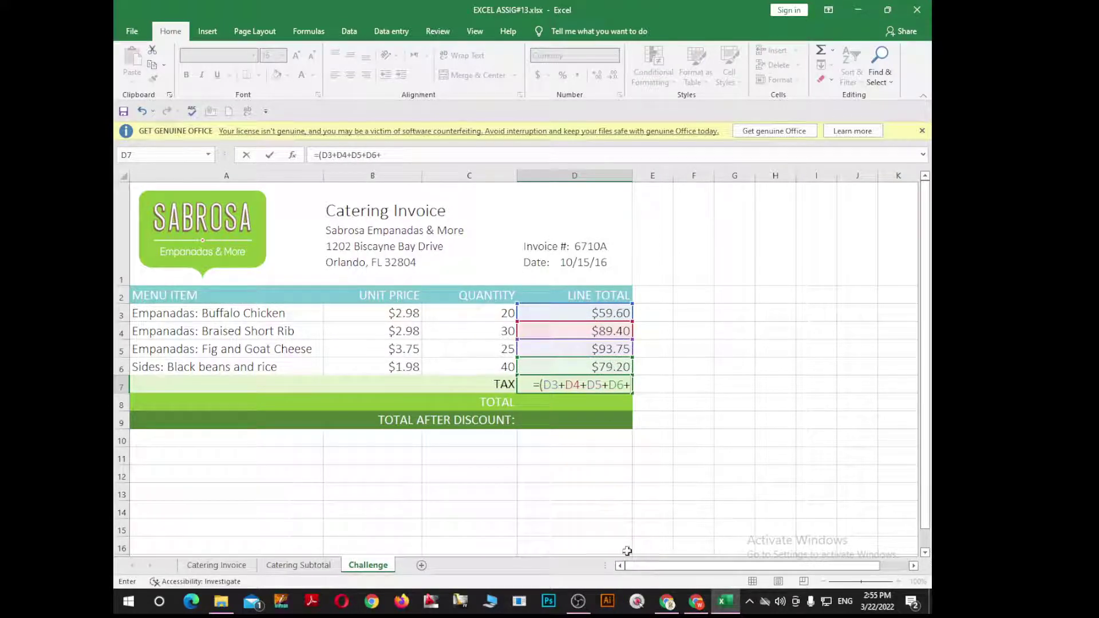
key(BackSpace)
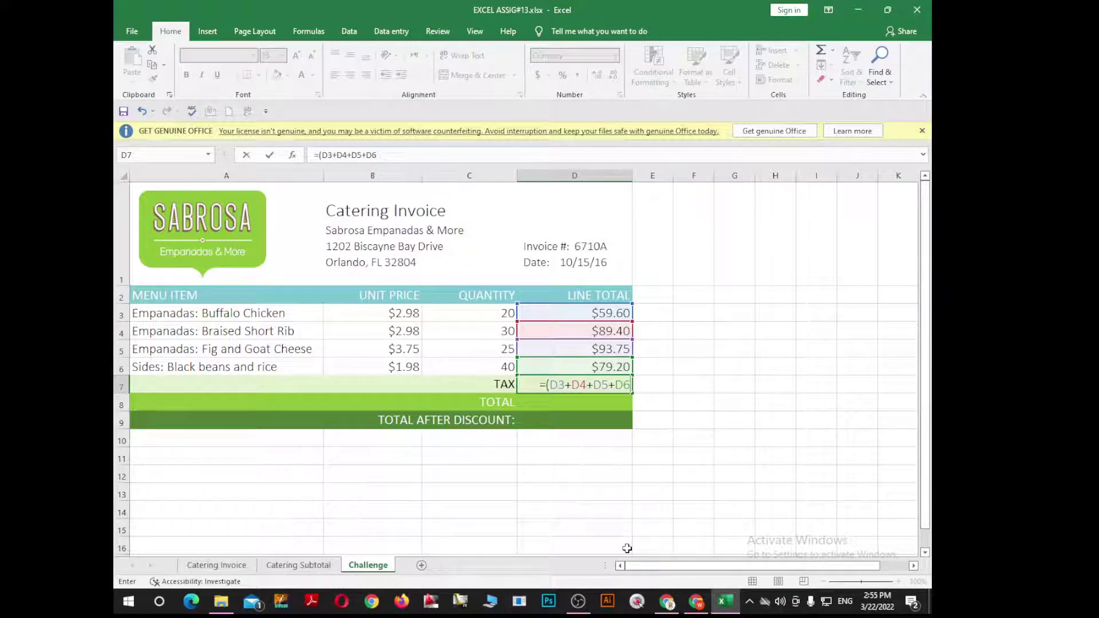
Complete and enter the D7 formula =(D3+D4+D5+D6)*7.5/100, giving $24.15
text())
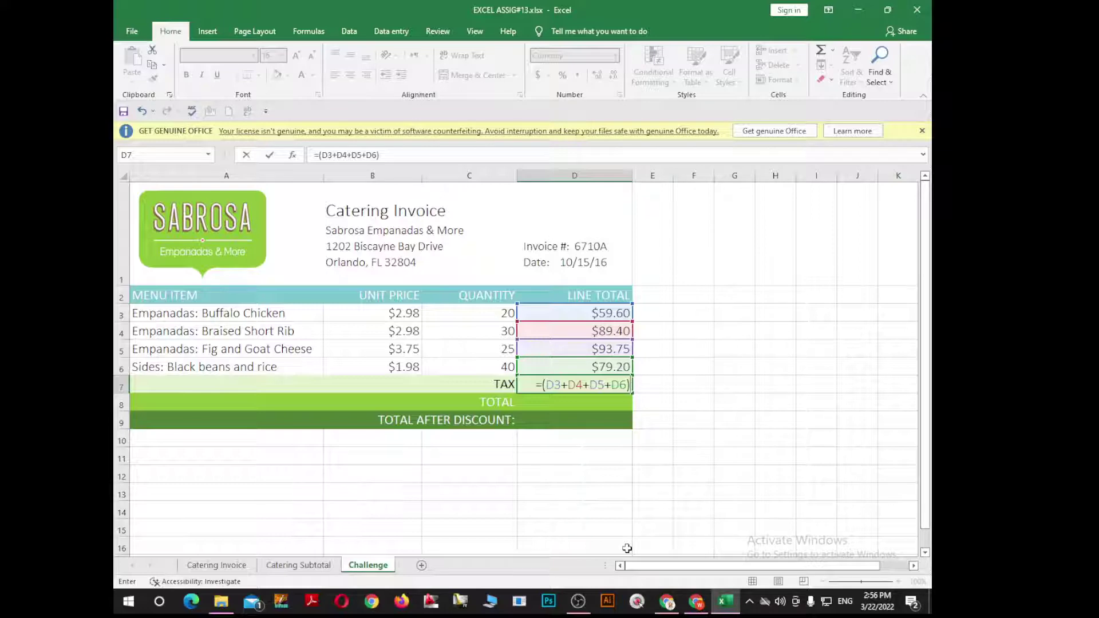
text(*)
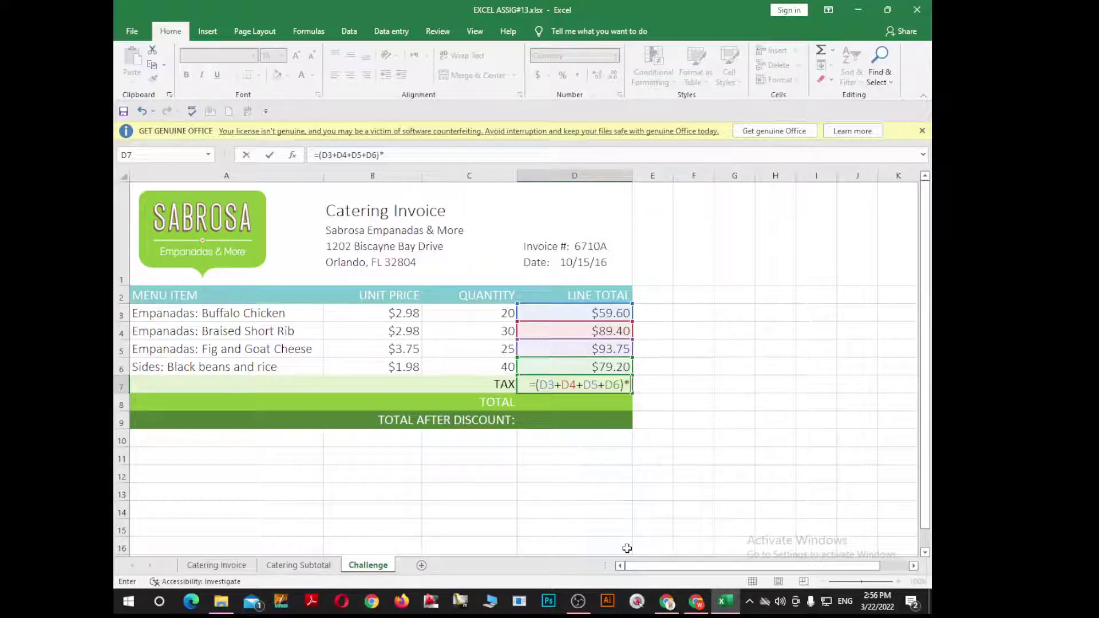
text(7)
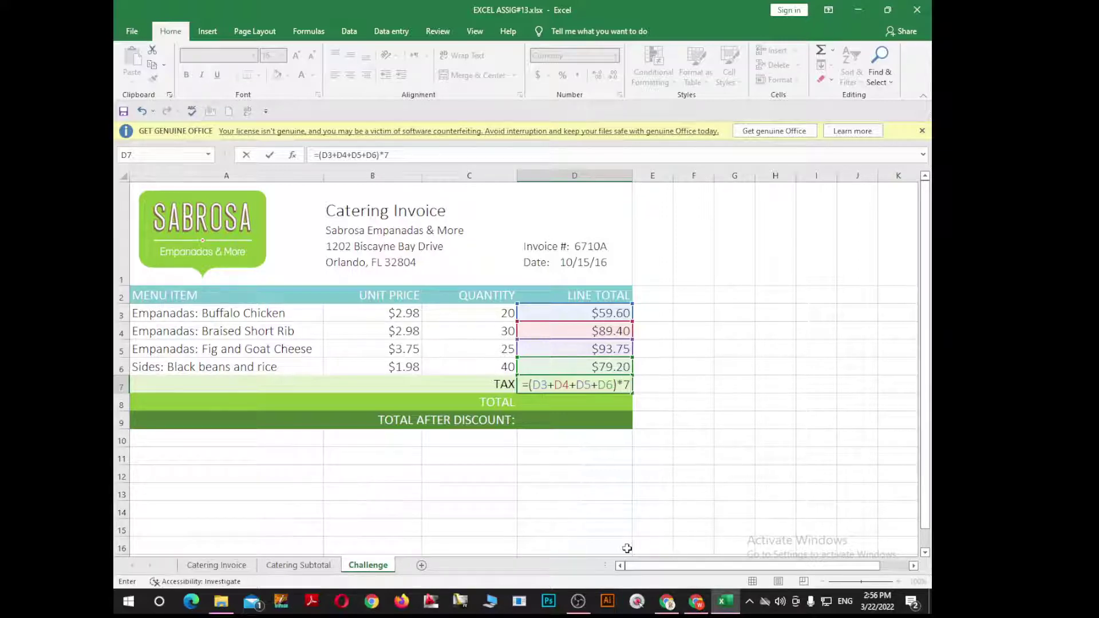
text(.5)
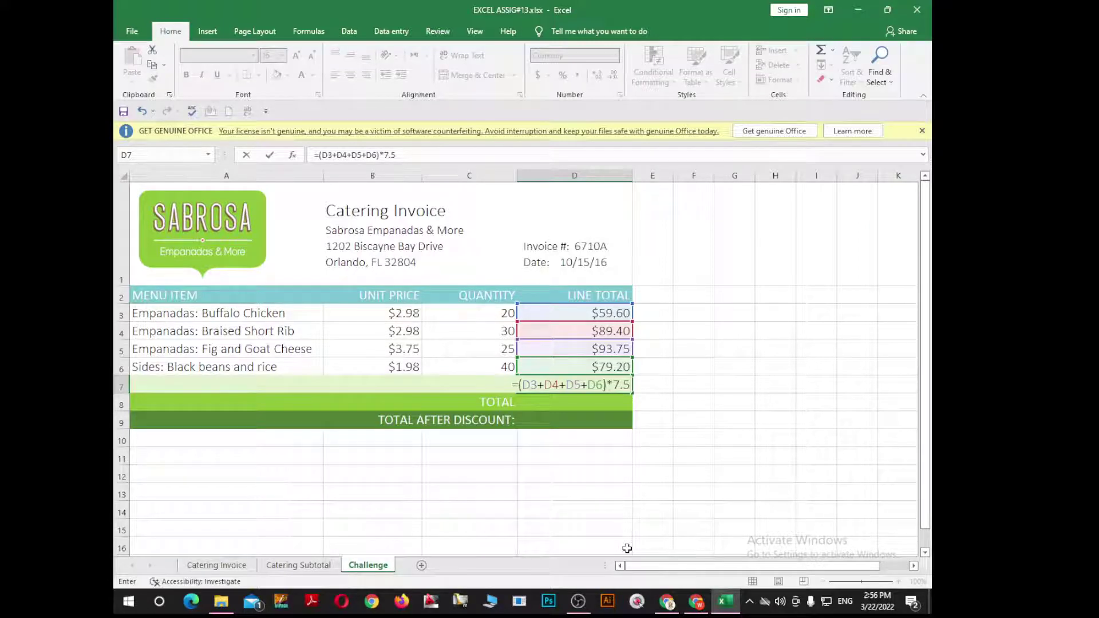
text(/)
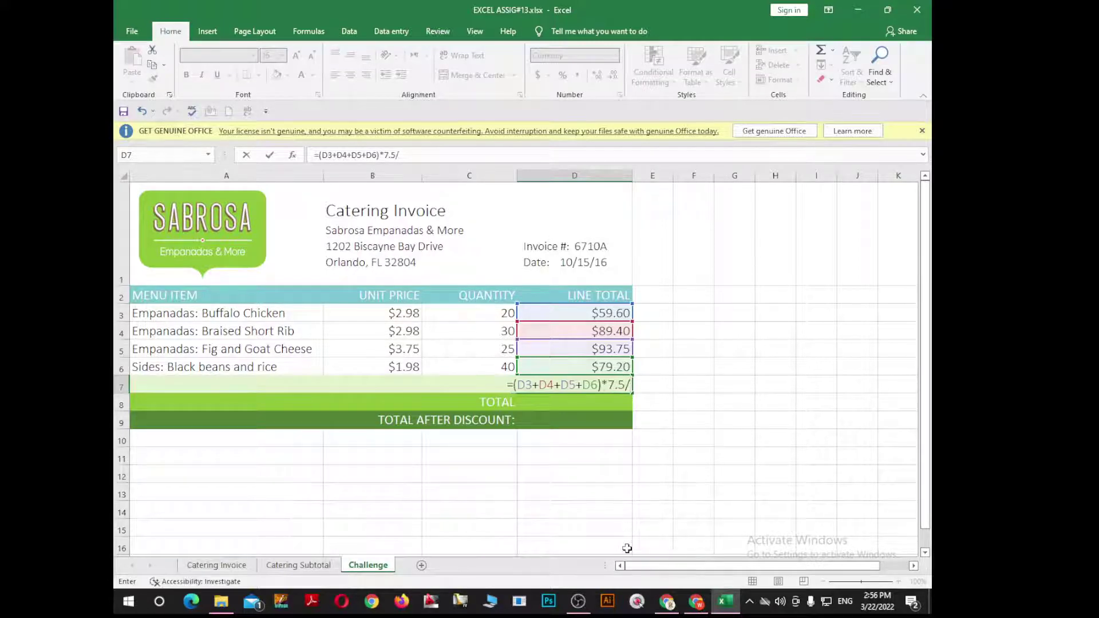
text(100)
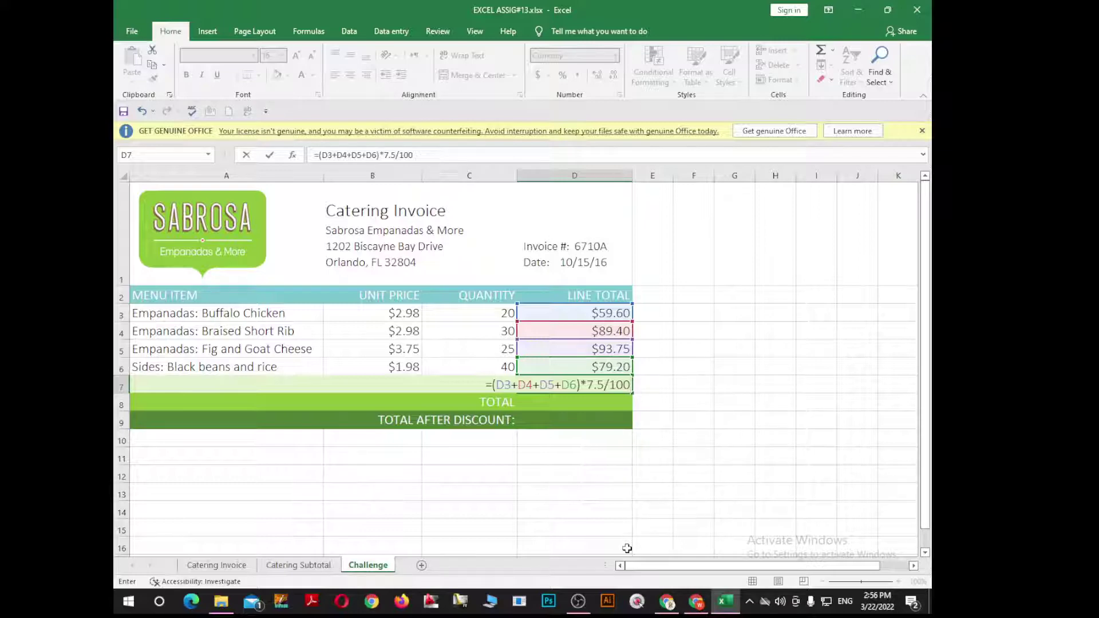
key(Return)
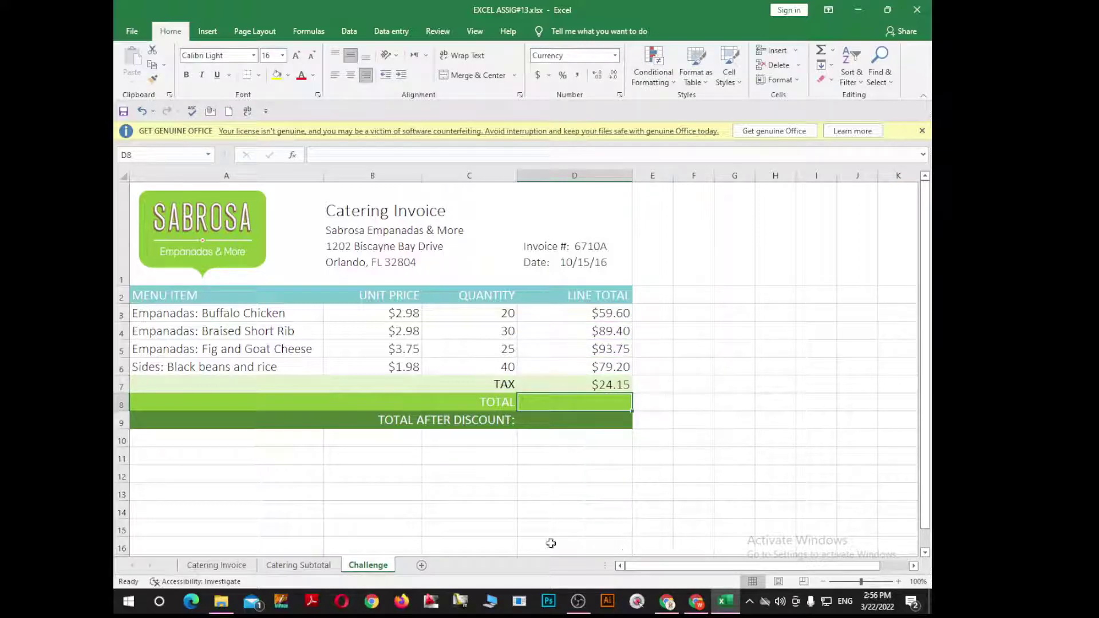
Check the D7 tax formula, select the TOTAL cell D8, and switch to the assignment PDF
click(584, 384)
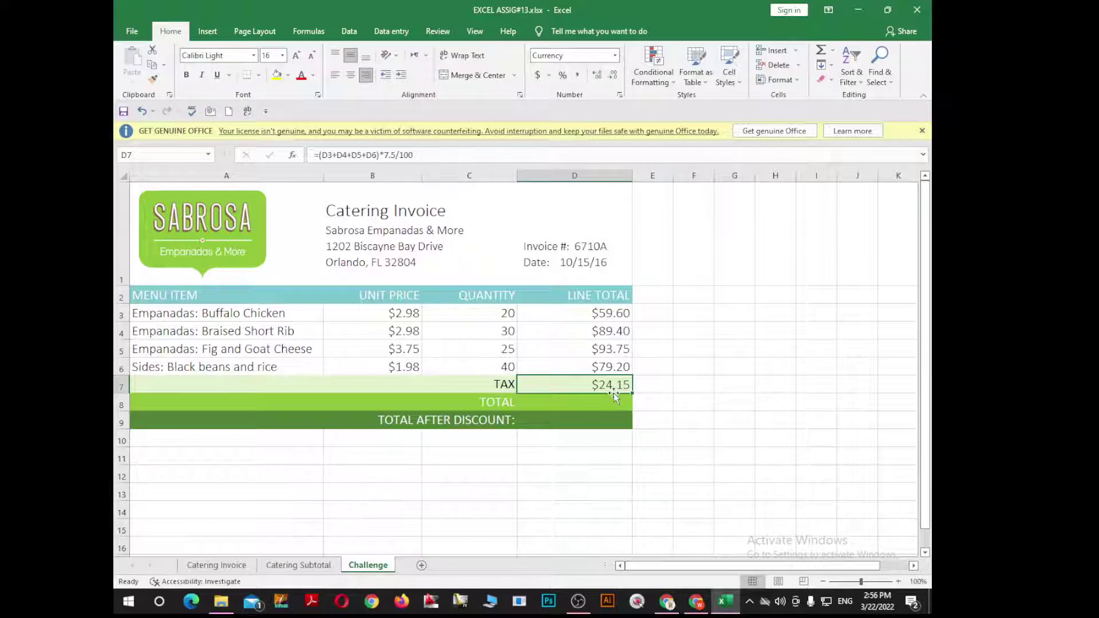
click(608, 403)
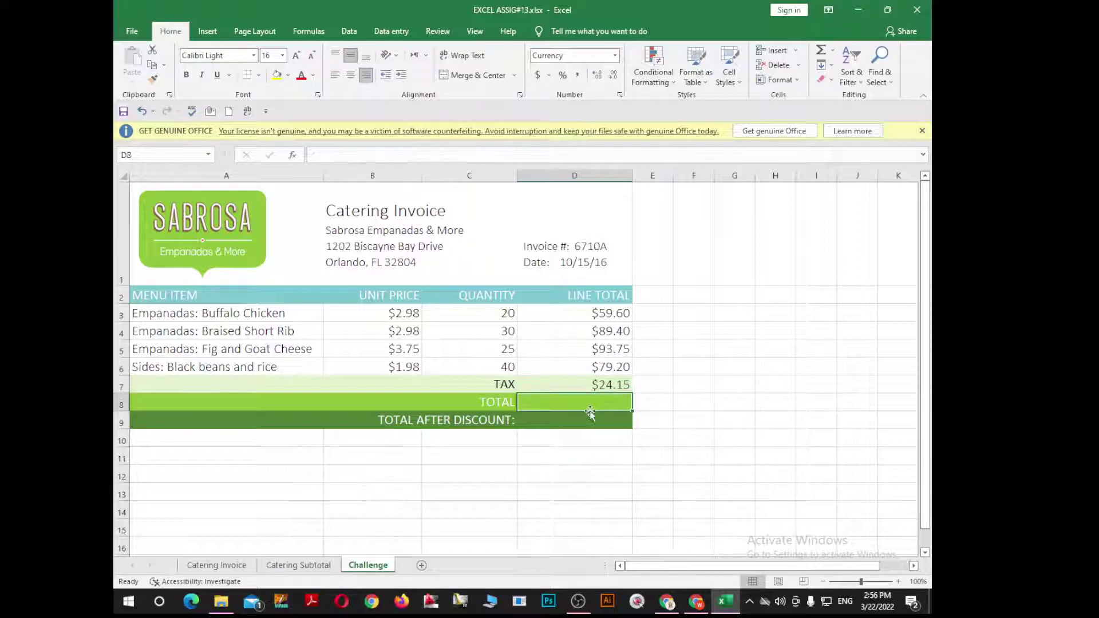
key(alt+Tab)
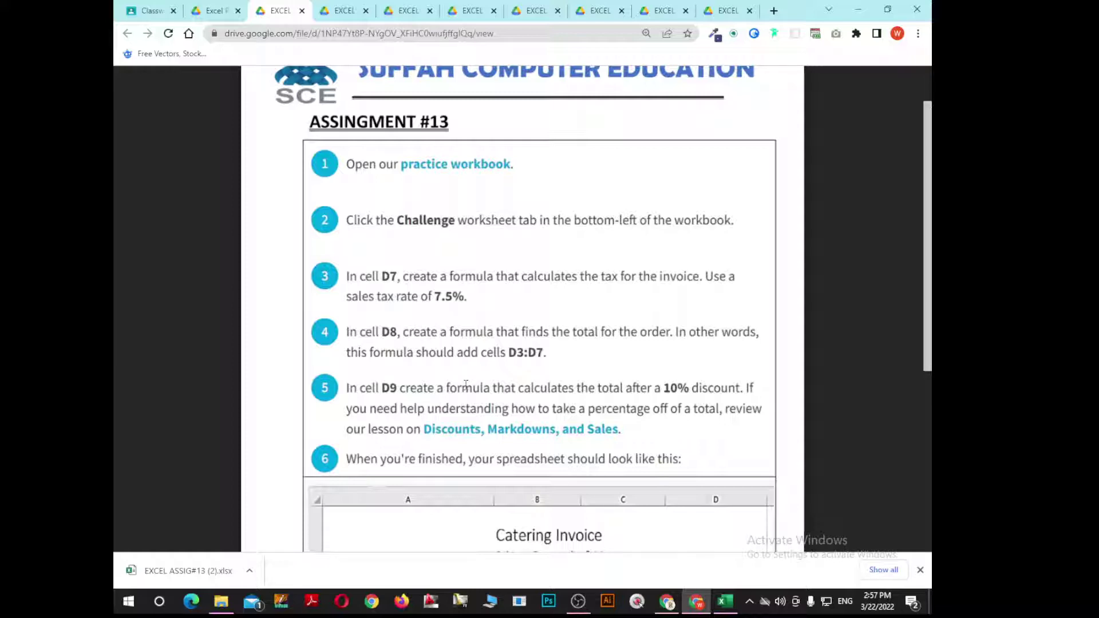
Switch from the assignment PDF back to the Excel catering invoice
key(alt+Tab)
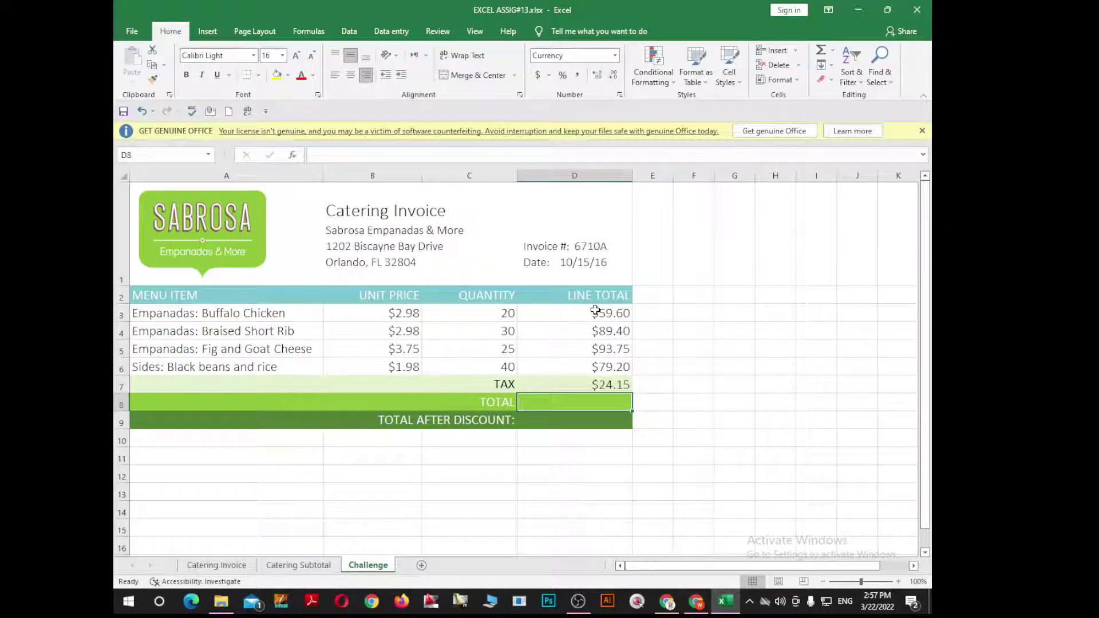
Fill TOTAL cell D8 with AutoSum =SUM(D3:D7), giving $346.10
click(595, 312)
click(602, 385)
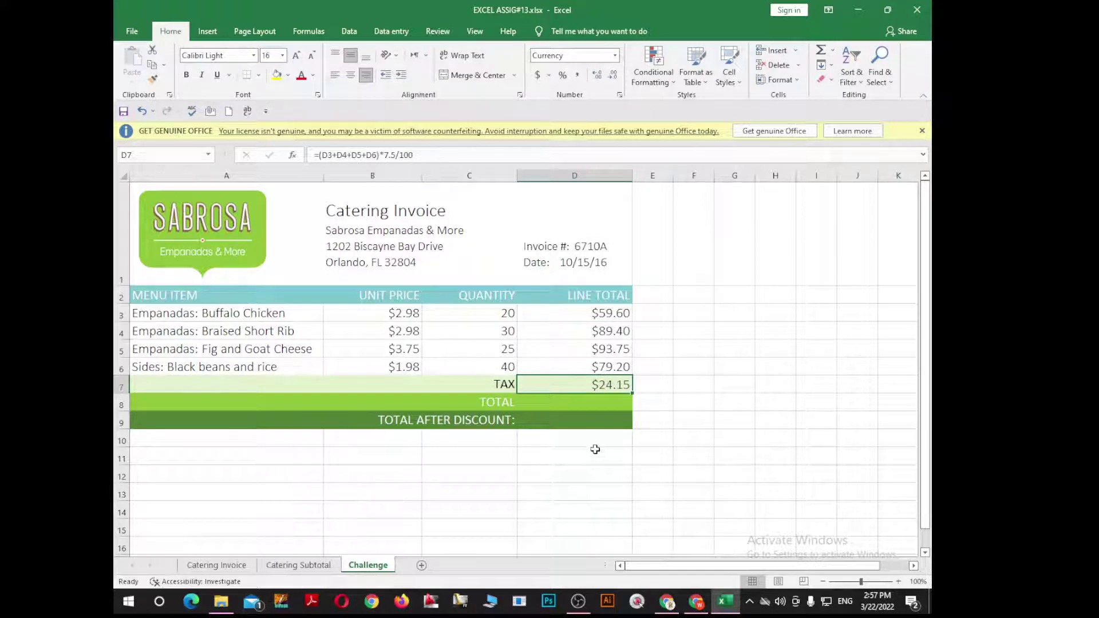
click(599, 405)
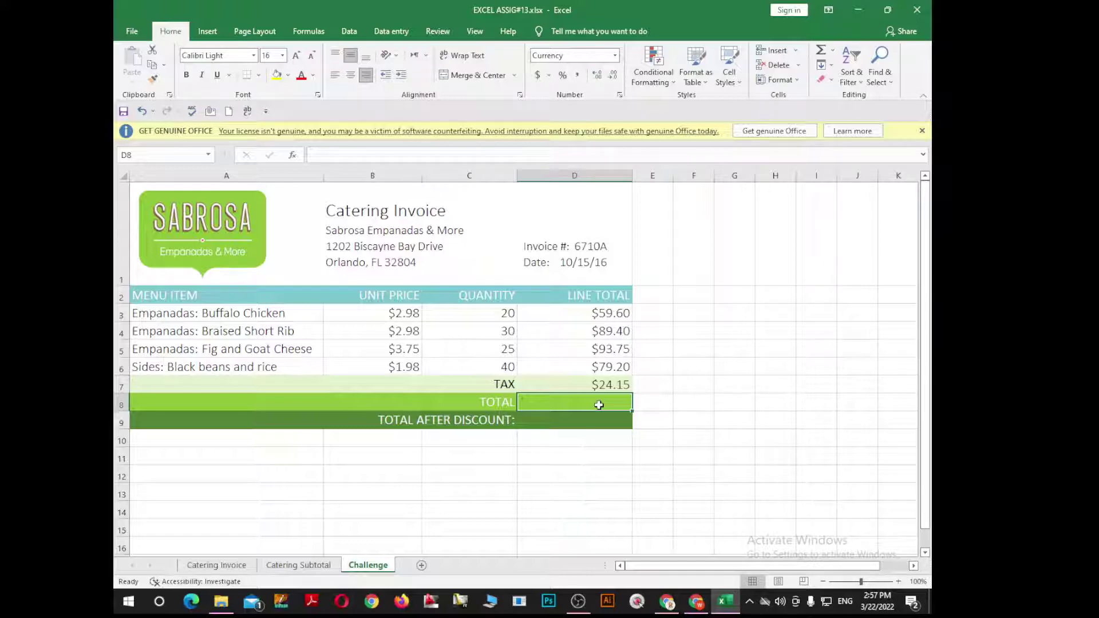
click(324, 31)
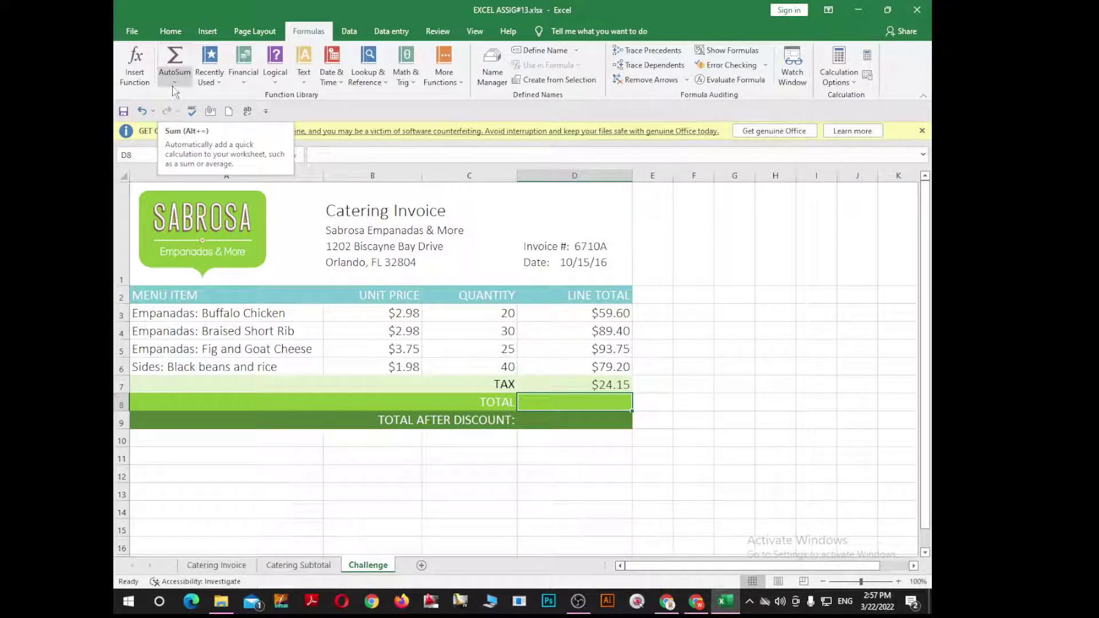
click(172, 83)
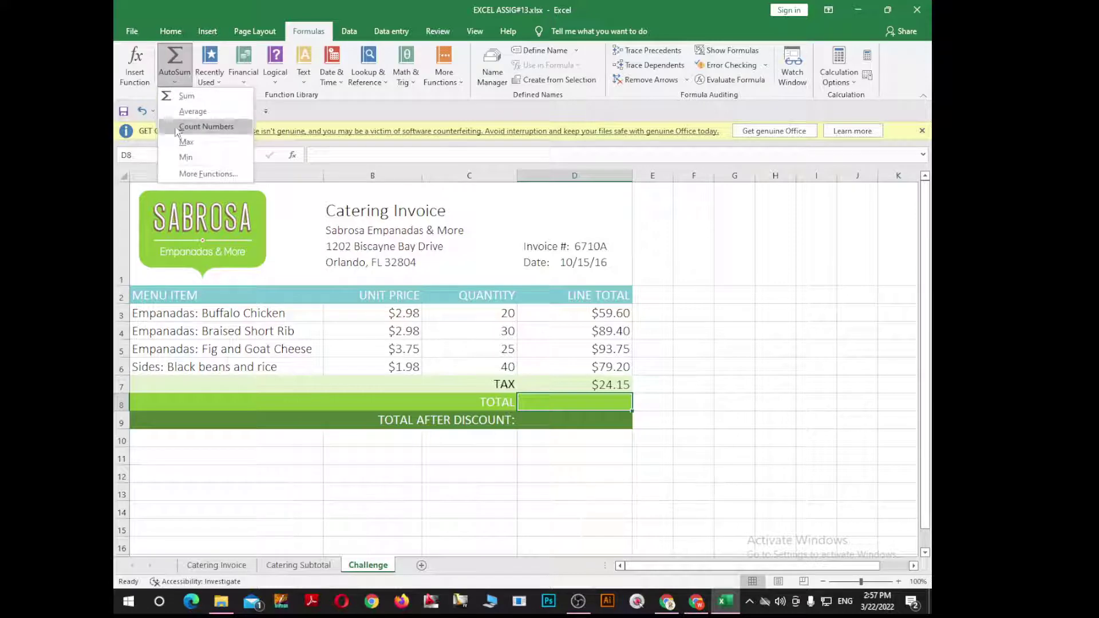
click(188, 102)
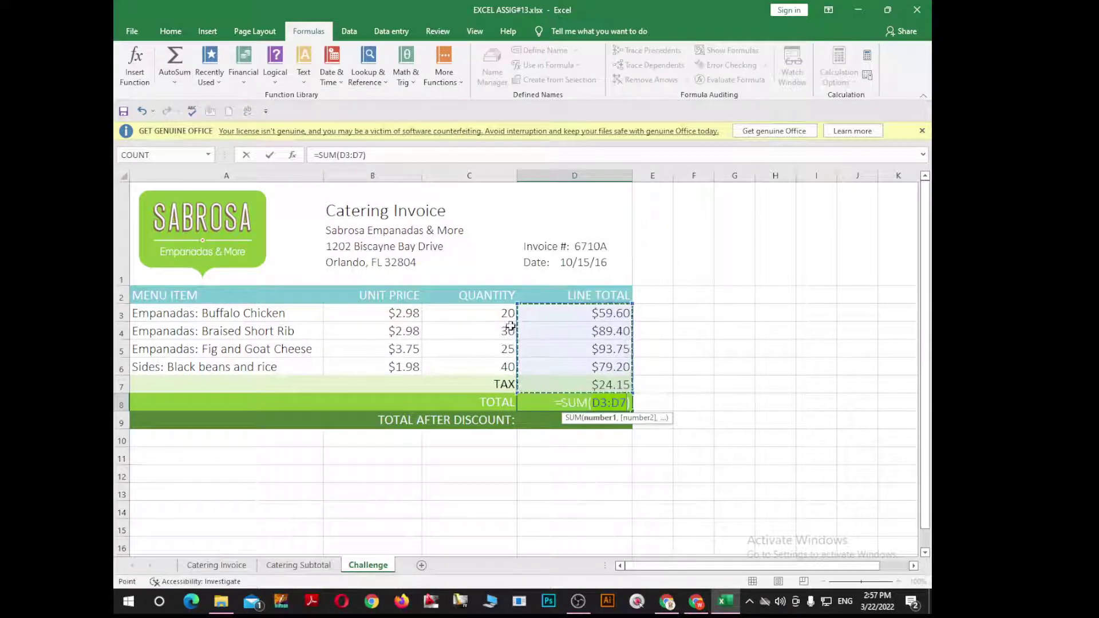
key(Return)
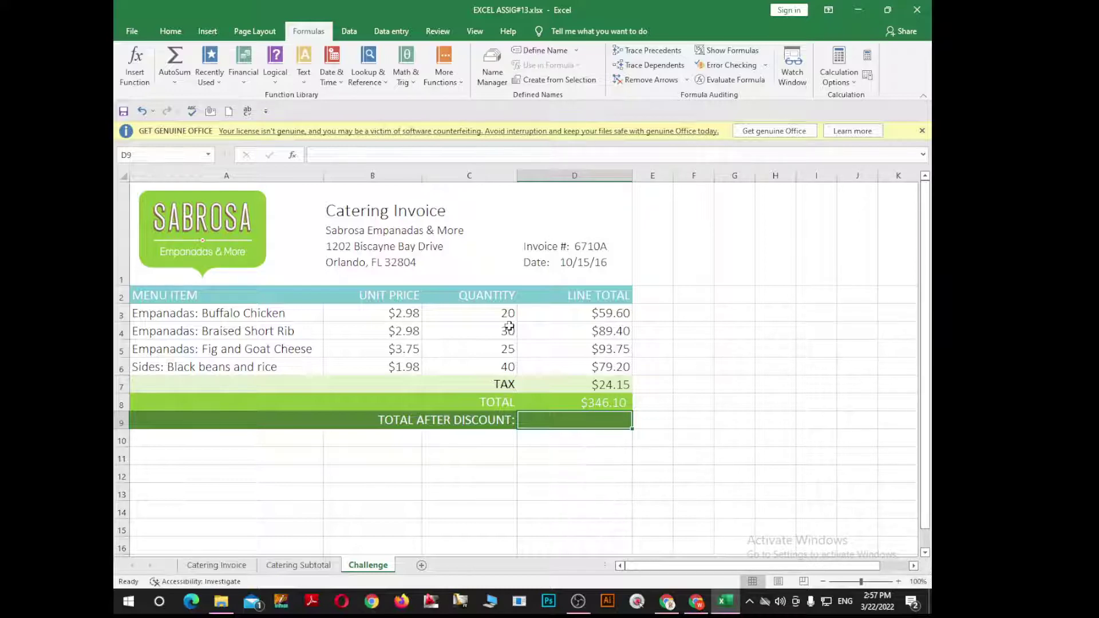
Switch to the assignment PDF, scroll further down its steps, and return to Excel
key(alt+Tab)
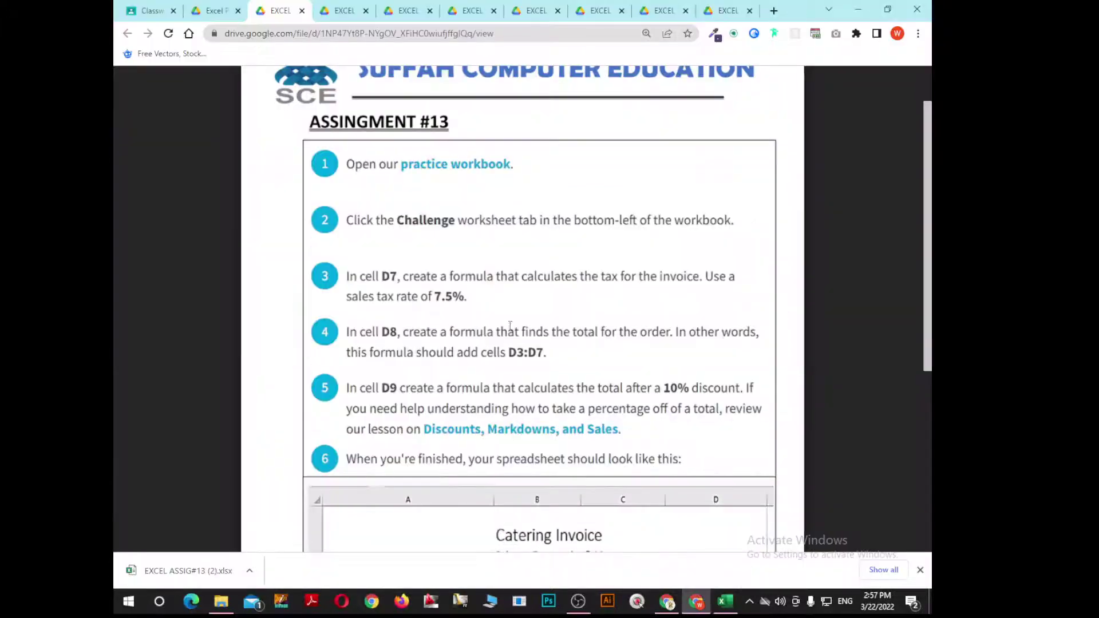
scroll(405, 418, down, 1)
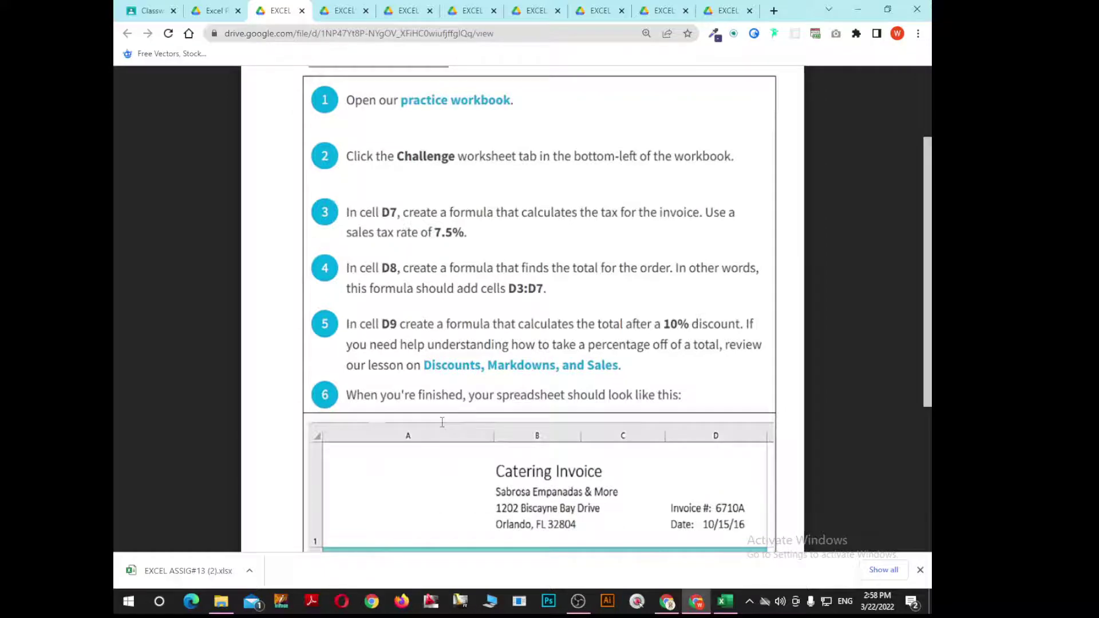
key(alt+Tab)
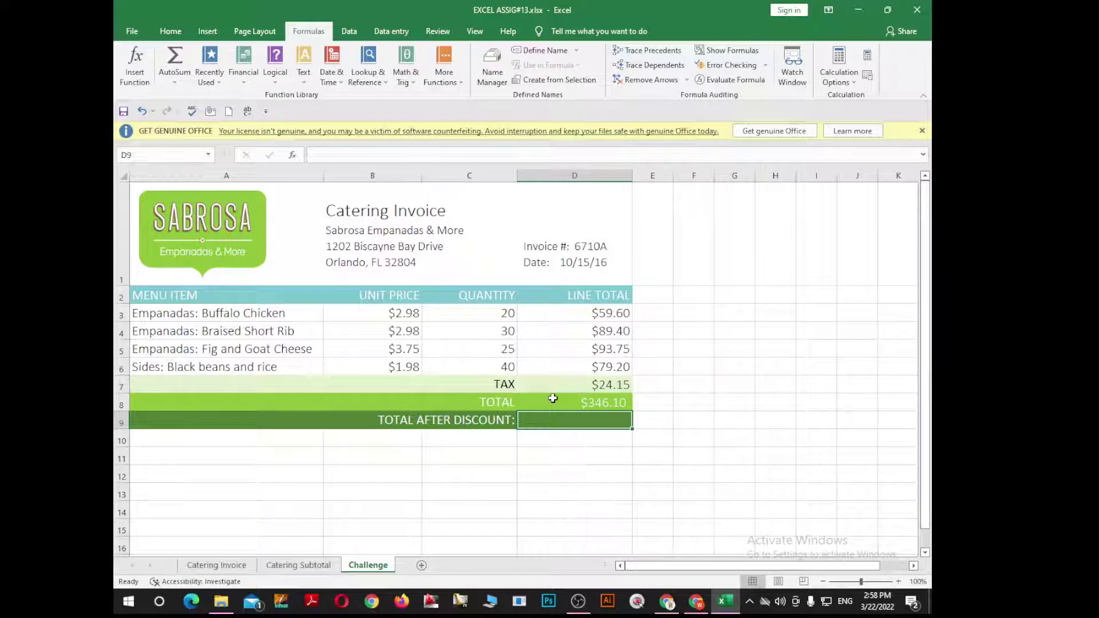
Review the TOTAL AFTER DISCOUNT label and the D8 total, then abandon a first formula attempt in D9
click(409, 424)
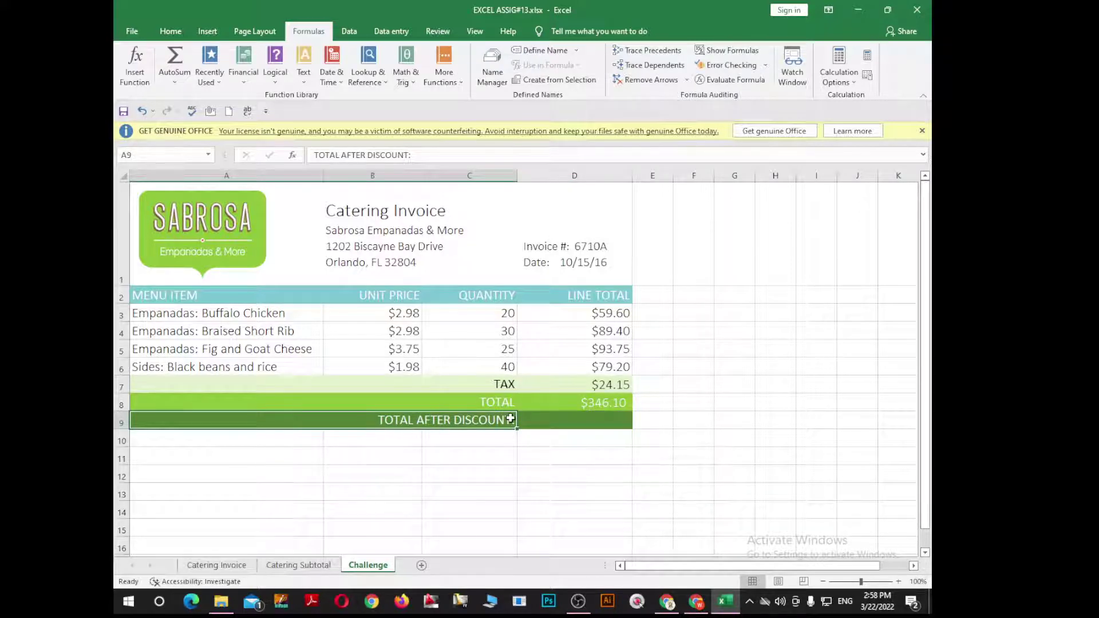
click(572, 421)
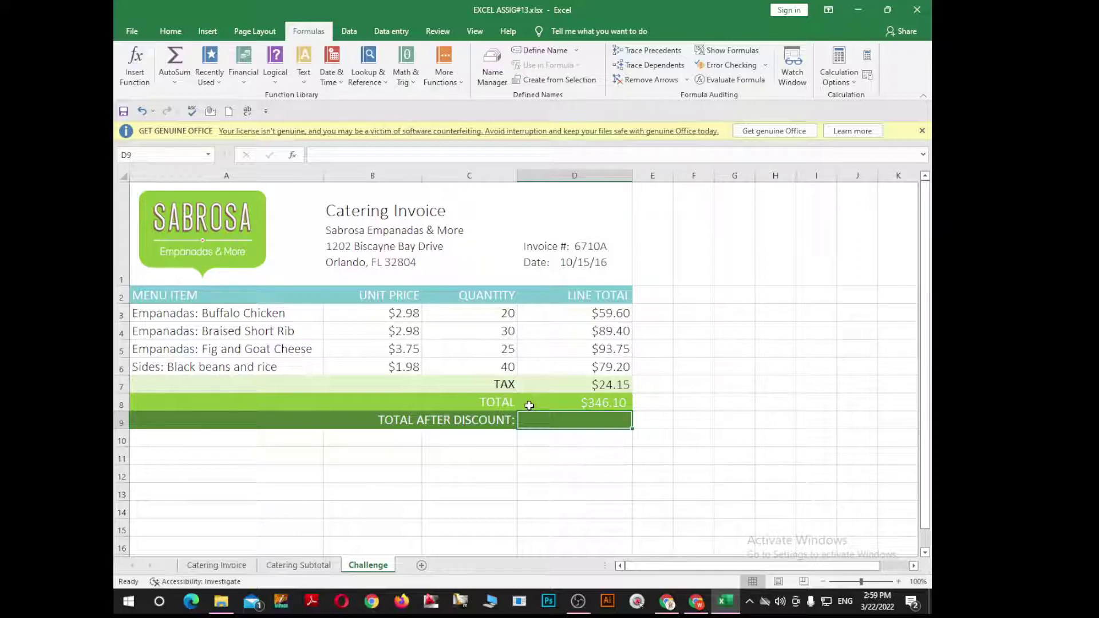
click(598, 405)
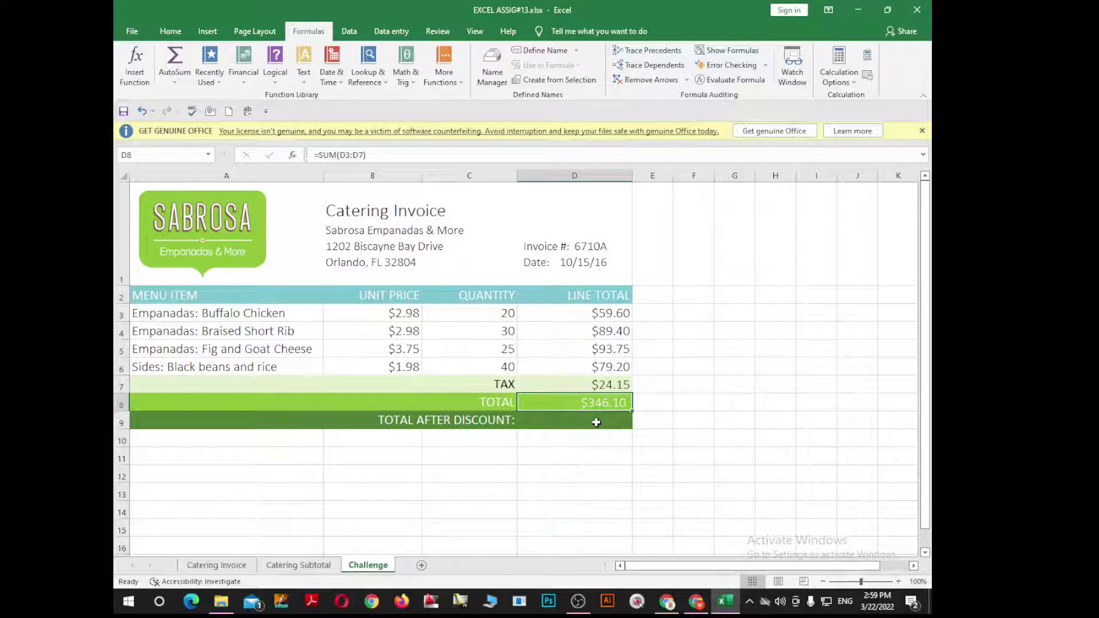
click(596, 422)
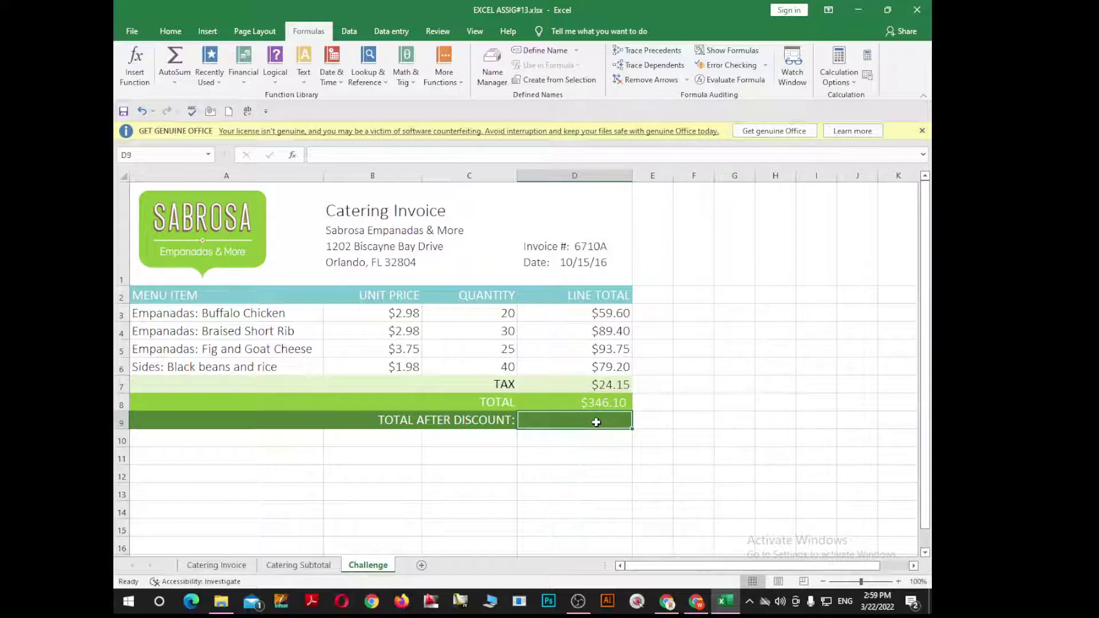
text(=)
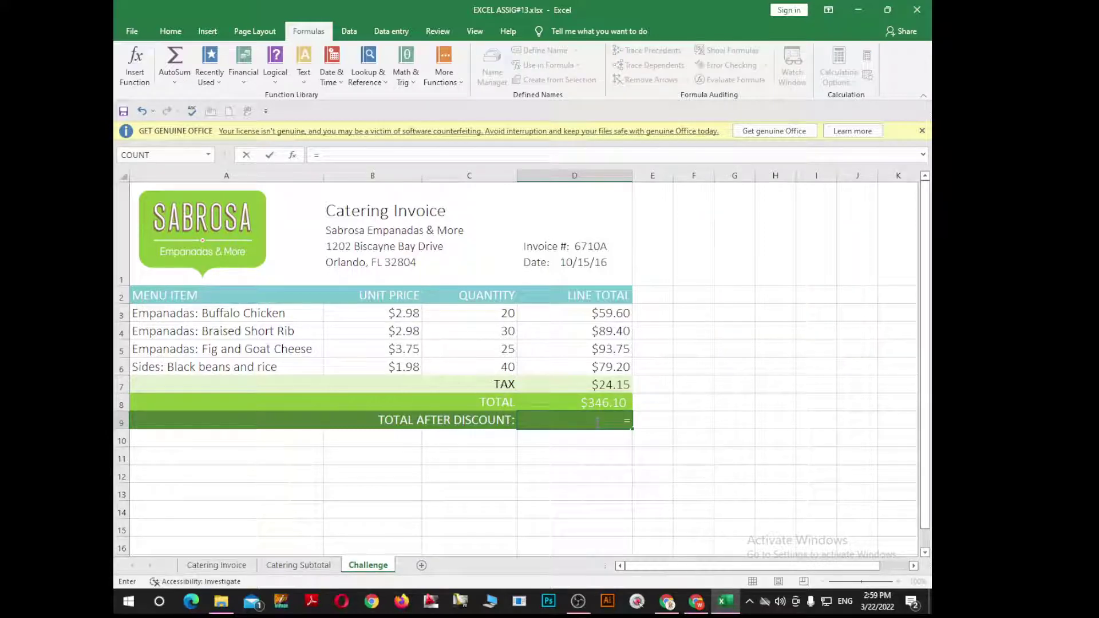
text(()
click(603, 396)
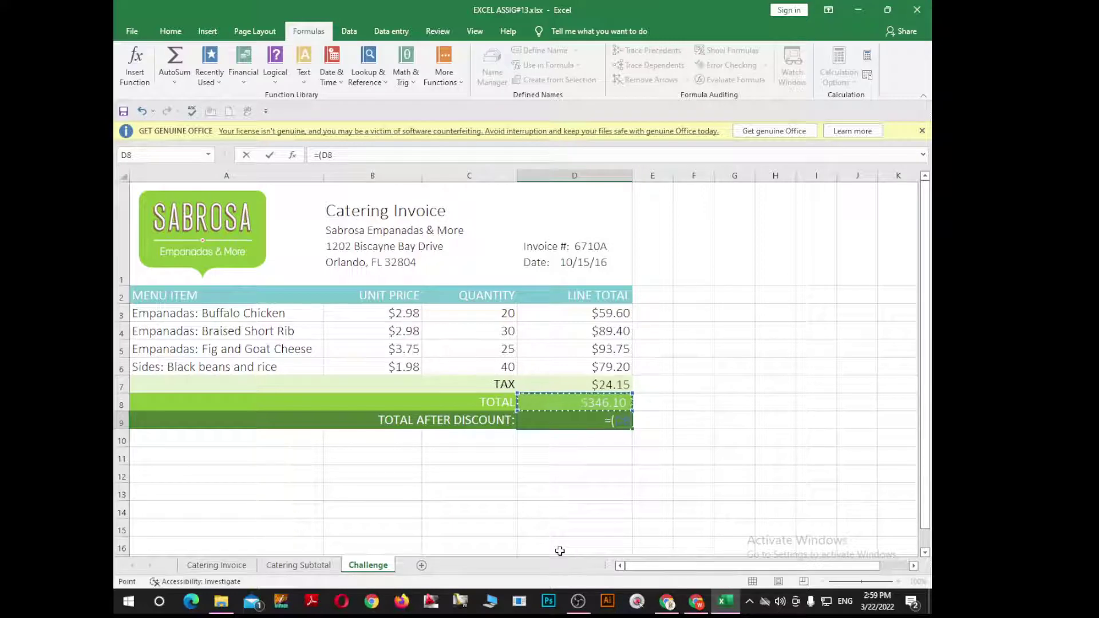
key(Escape)
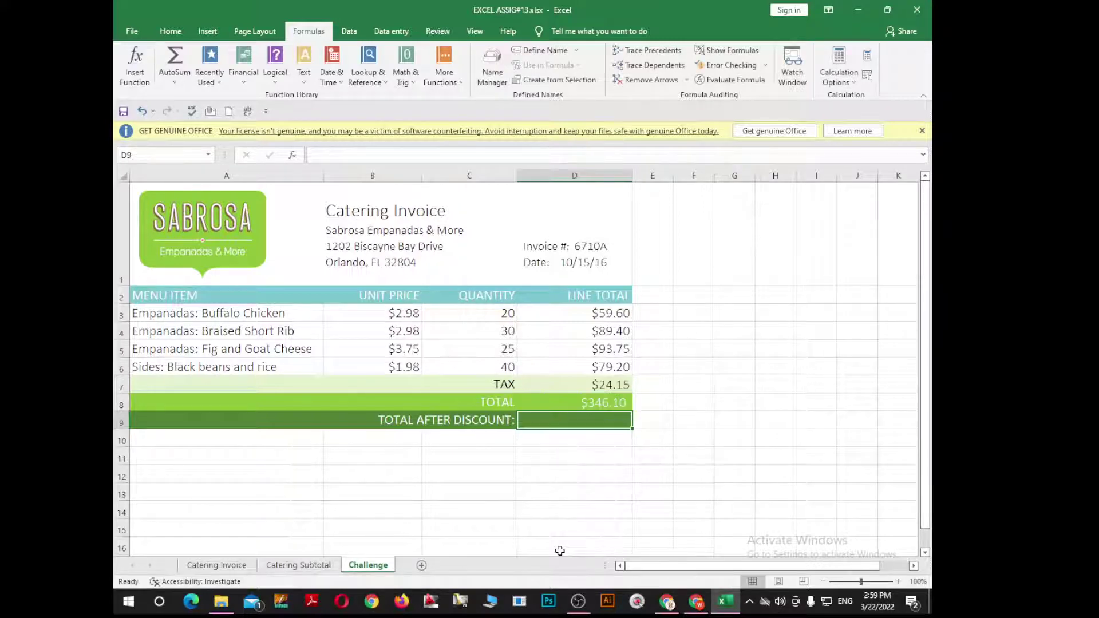
Enter =D8-(D8*10/100) in D9 to get $311.49, then reopen it to inspect
text(=)
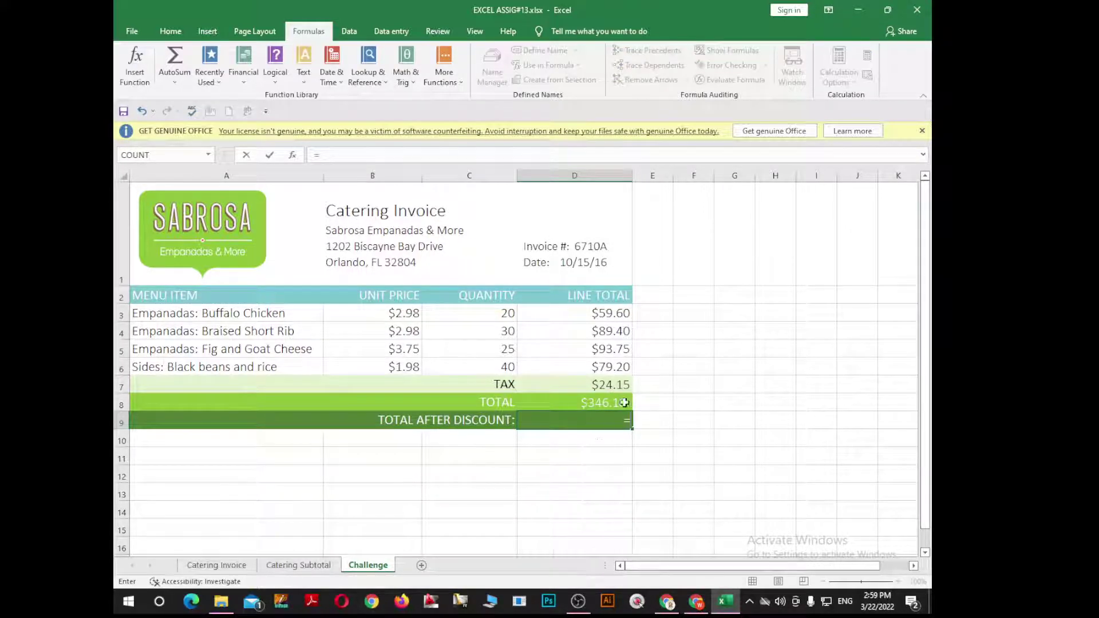
key(Up)
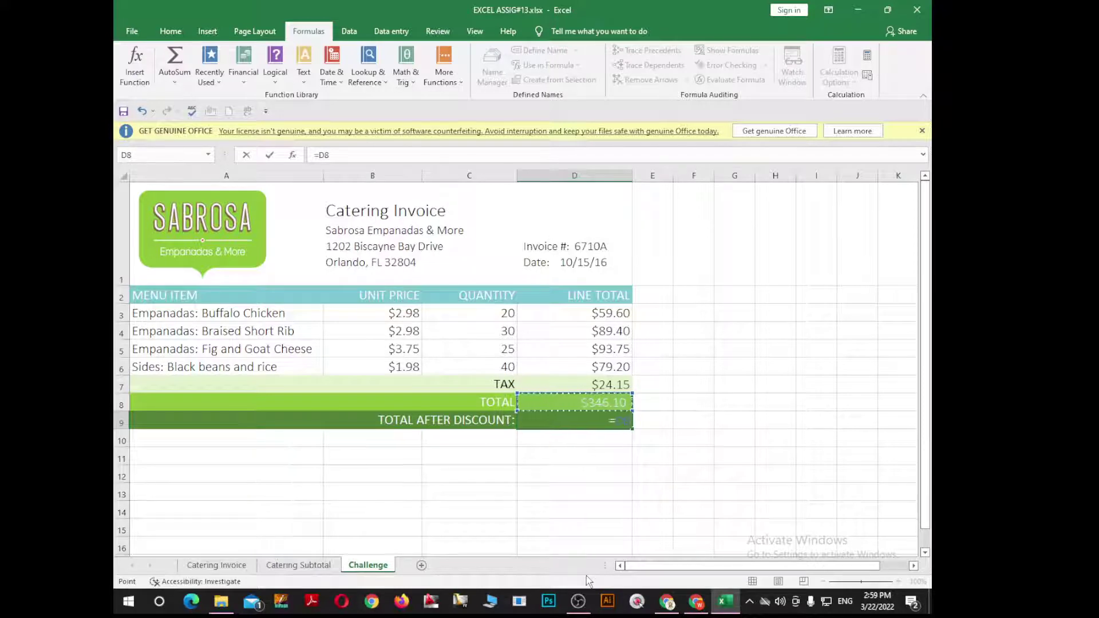
text(-)
text(()
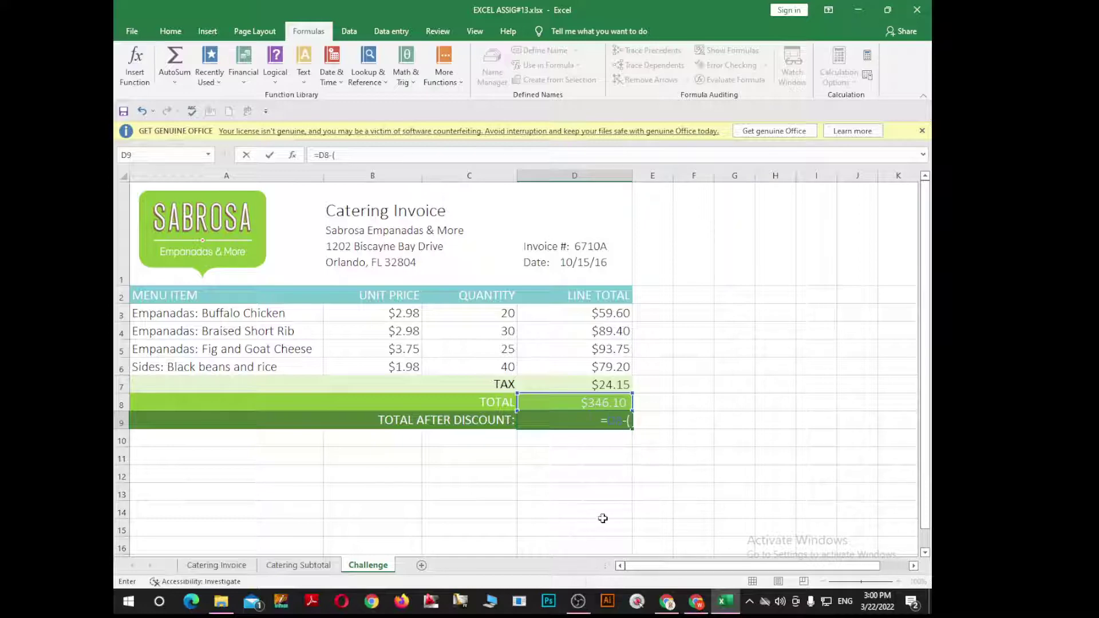
click(599, 401)
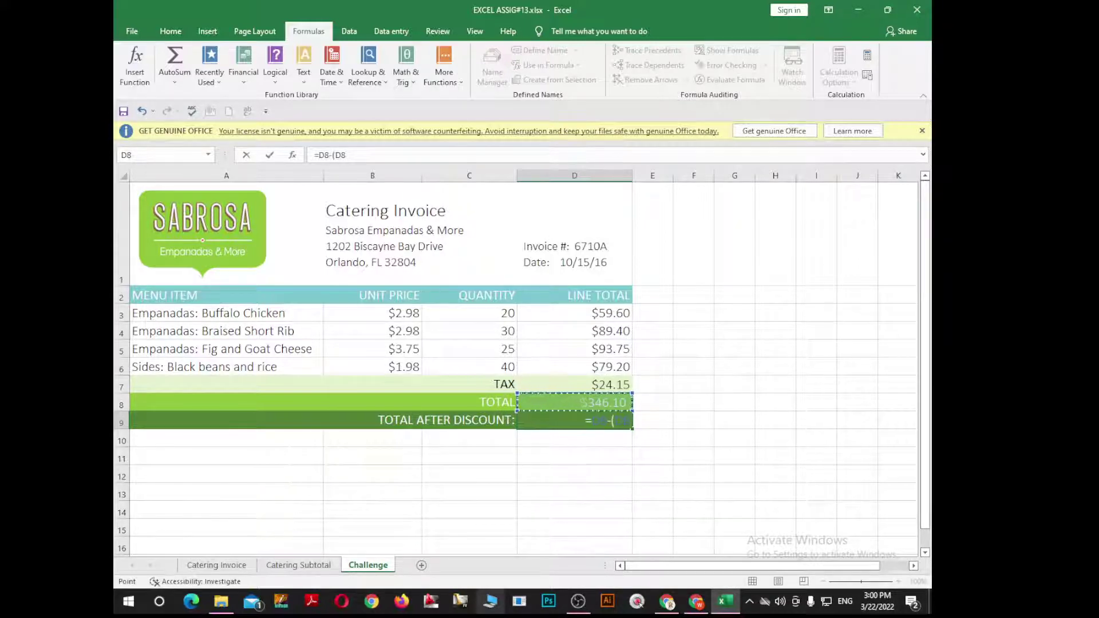
text(*)
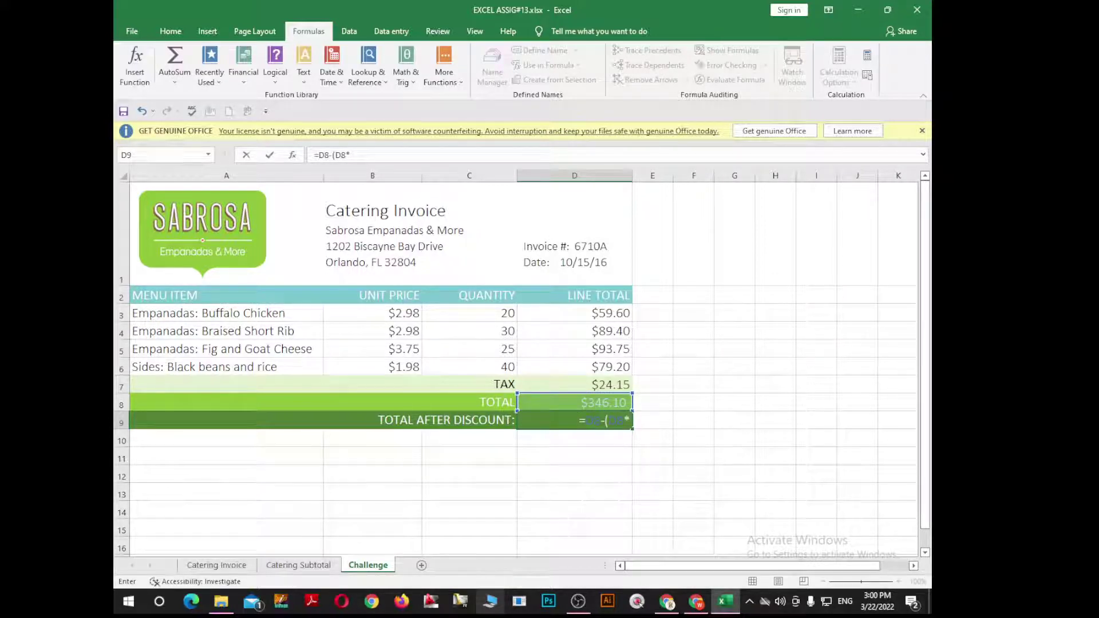
text(10)
text(/100)
text())
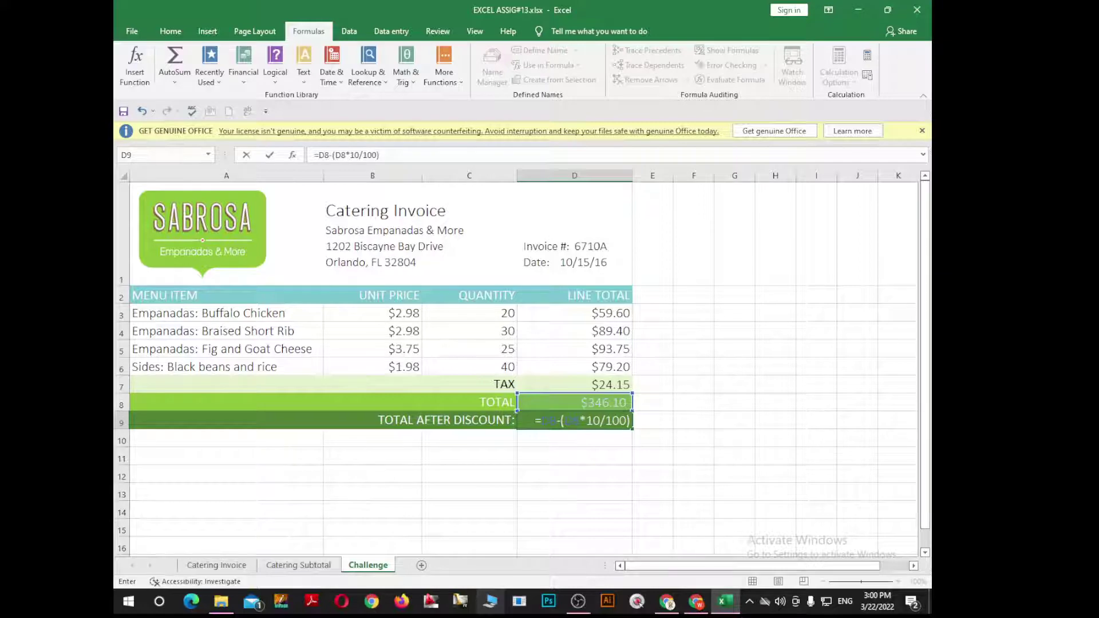
key(Return)
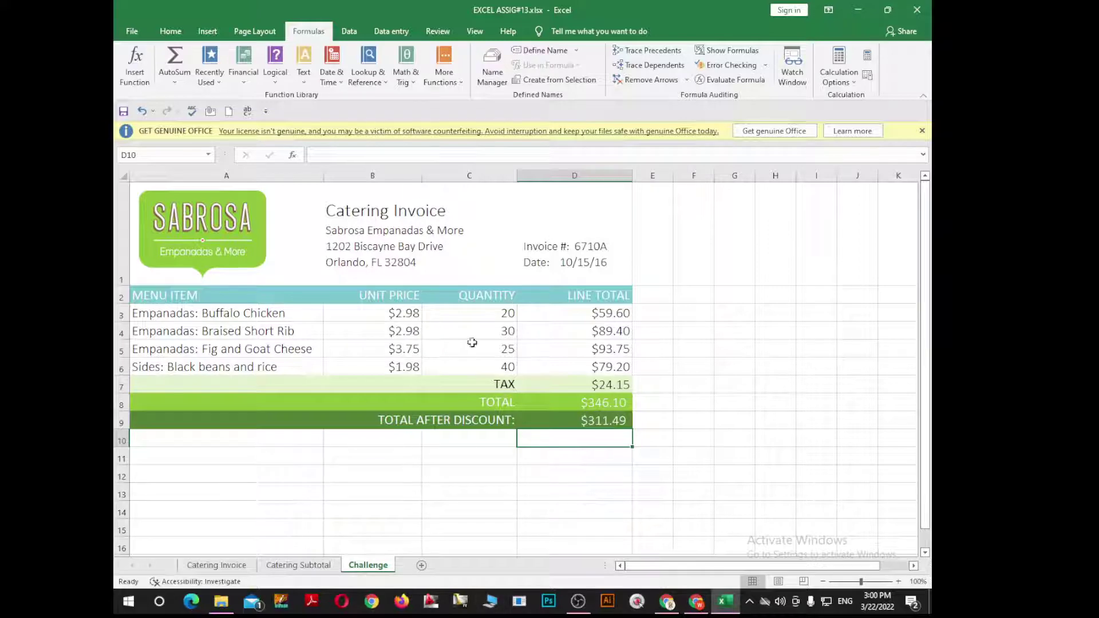
click(612, 420)
drag(402, 153, 318, 155)
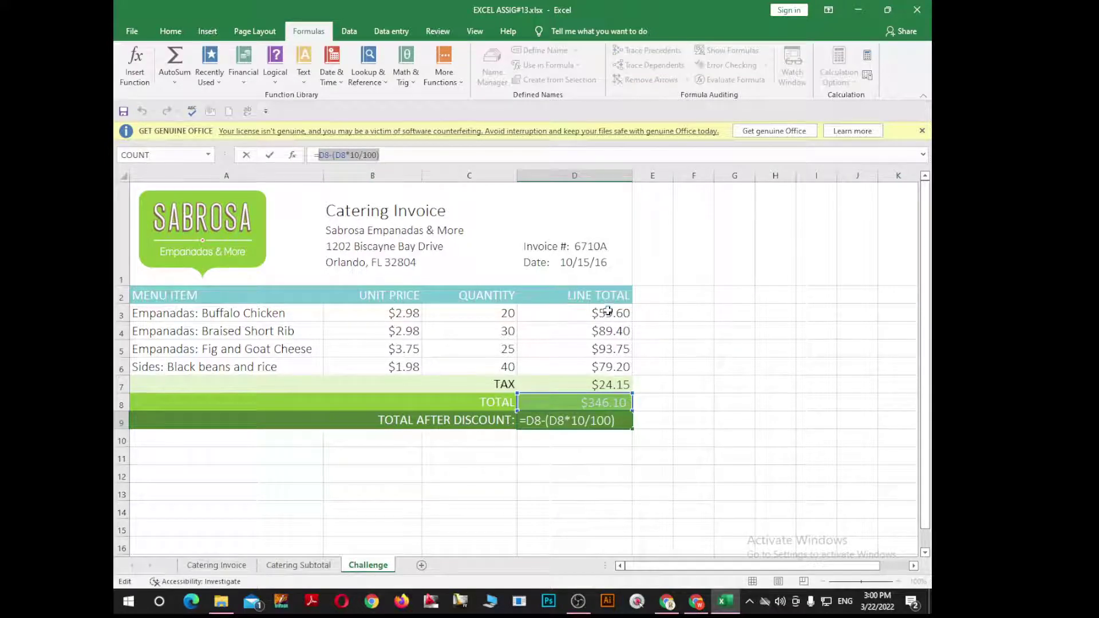
Leave D9's formula unchanged and cancel an empty entry in E9
key(Escape)
click(659, 418)
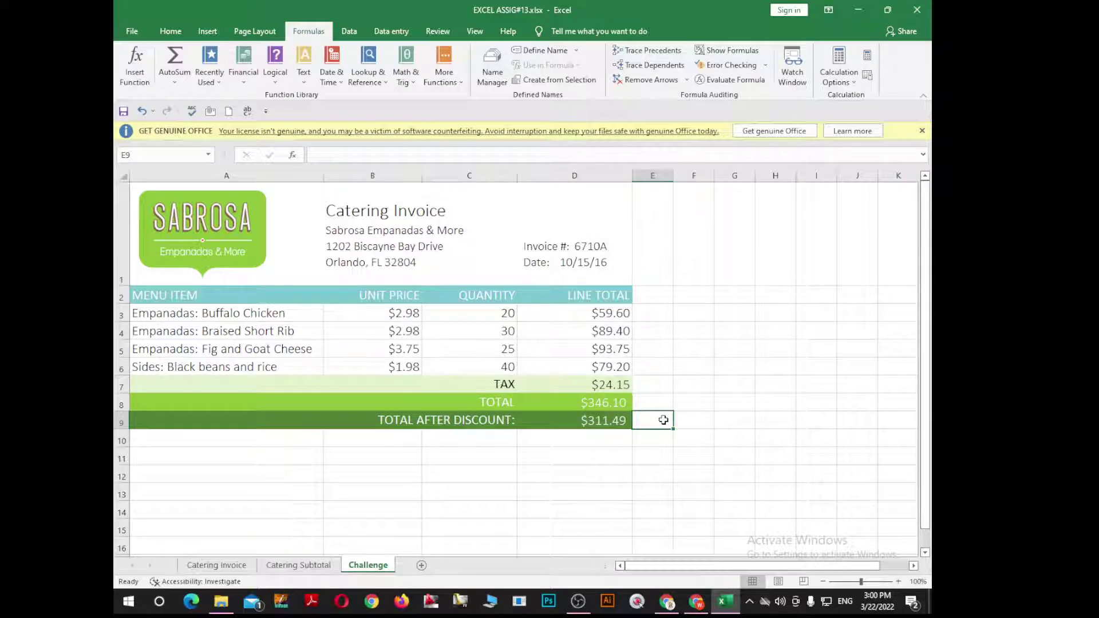
click(680, 422)
click(664, 420)
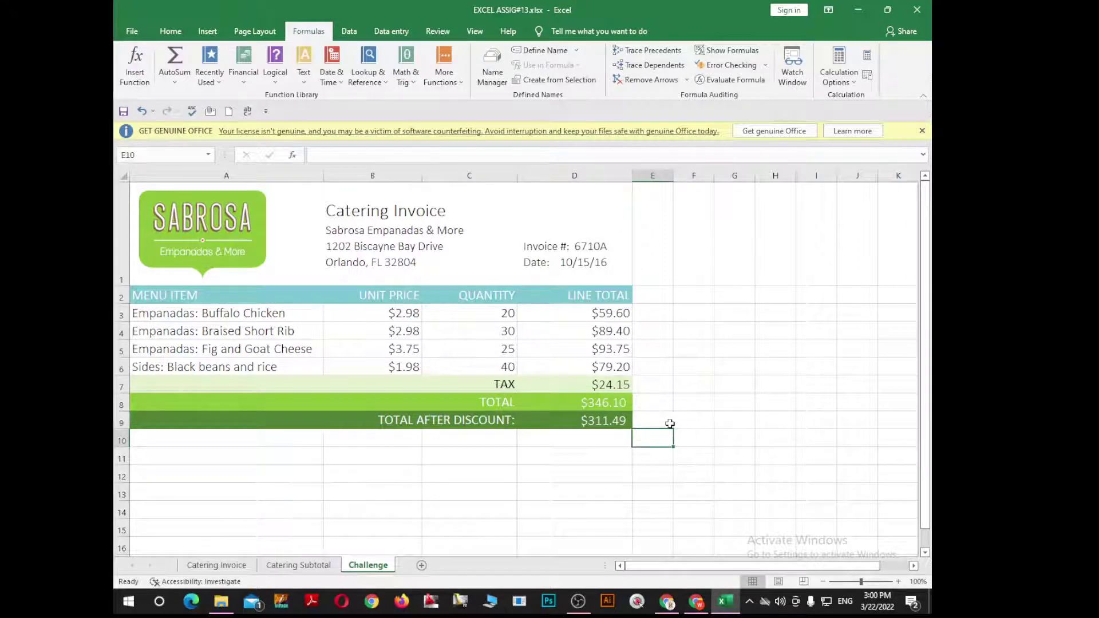
key(BackSpace)
key(Escape)
Copy D9's formula text and paste D8-(D8*10/100) into E9, then check it
double_click(612, 420)
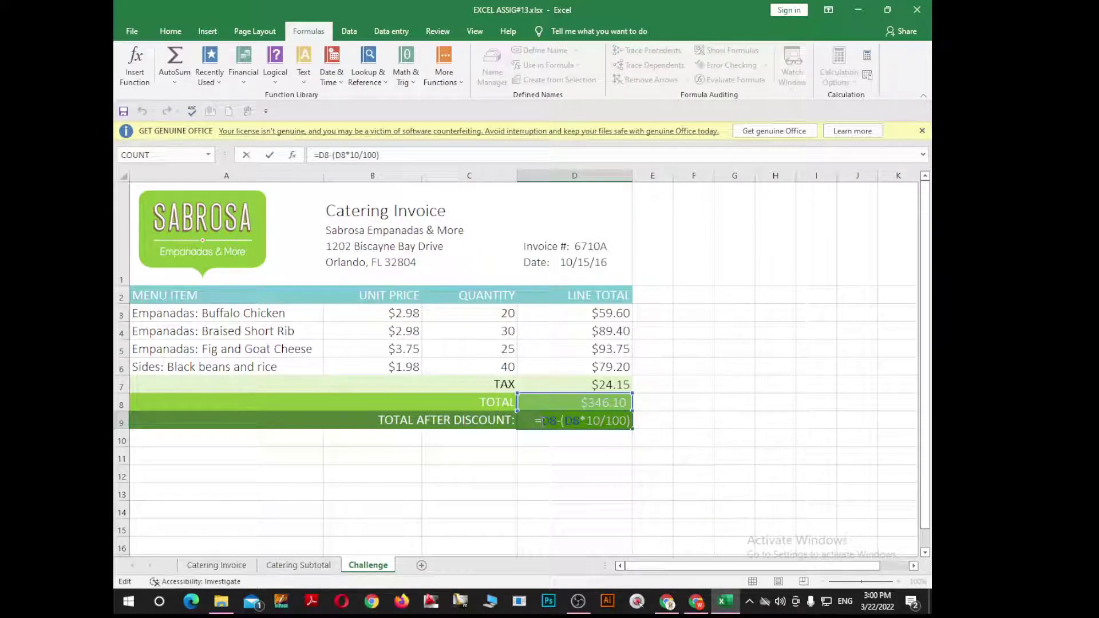
key(ctrl+Return)
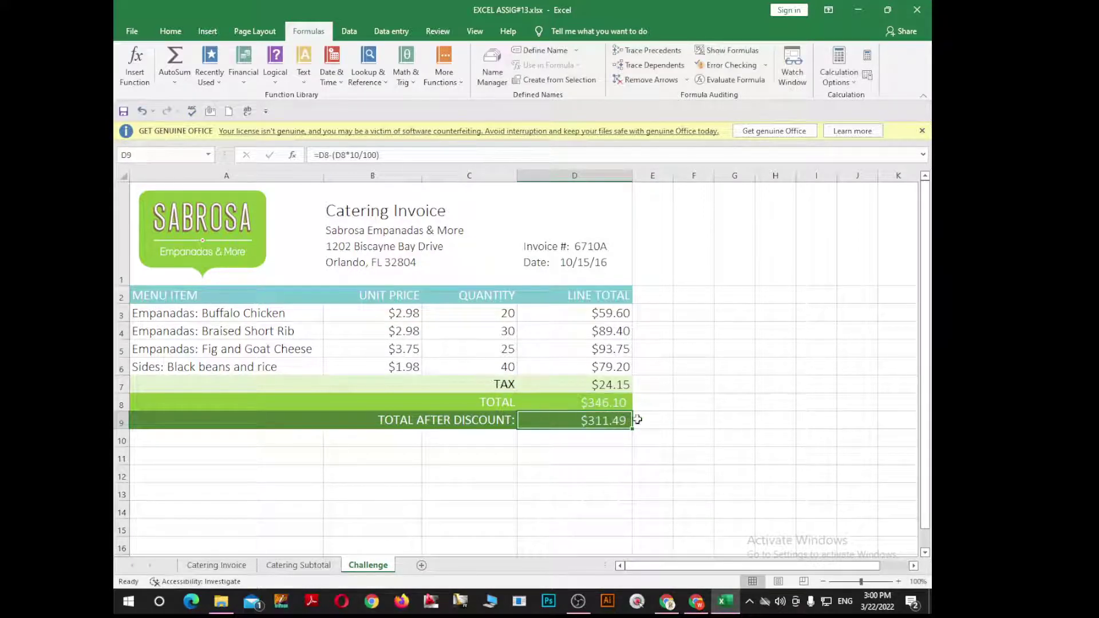
click(655, 421)
key(ctrl+v)
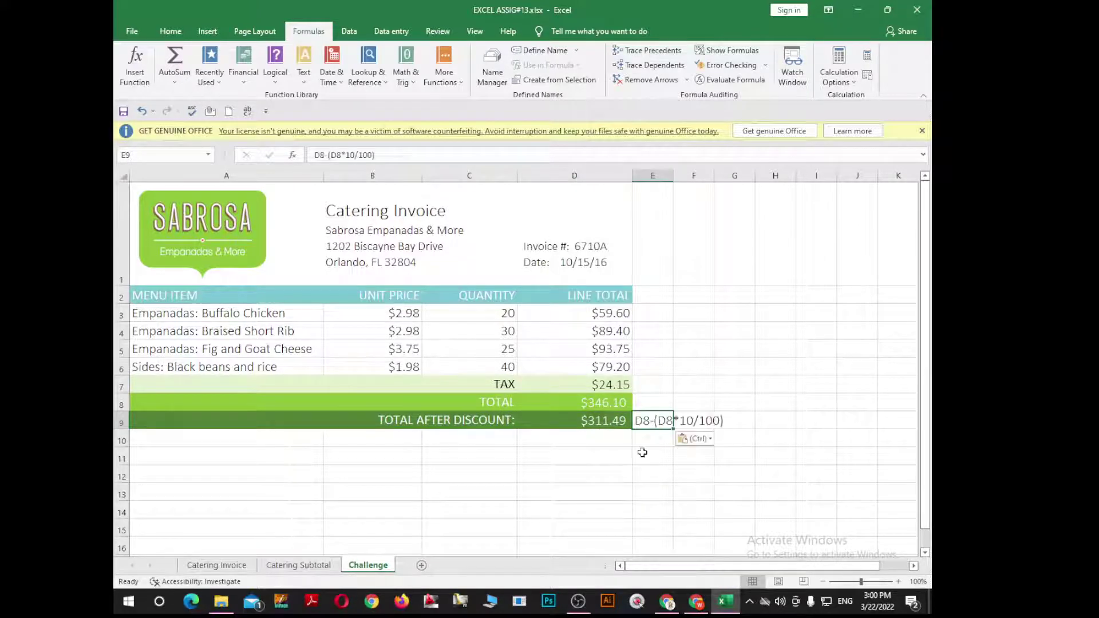
click(641, 472)
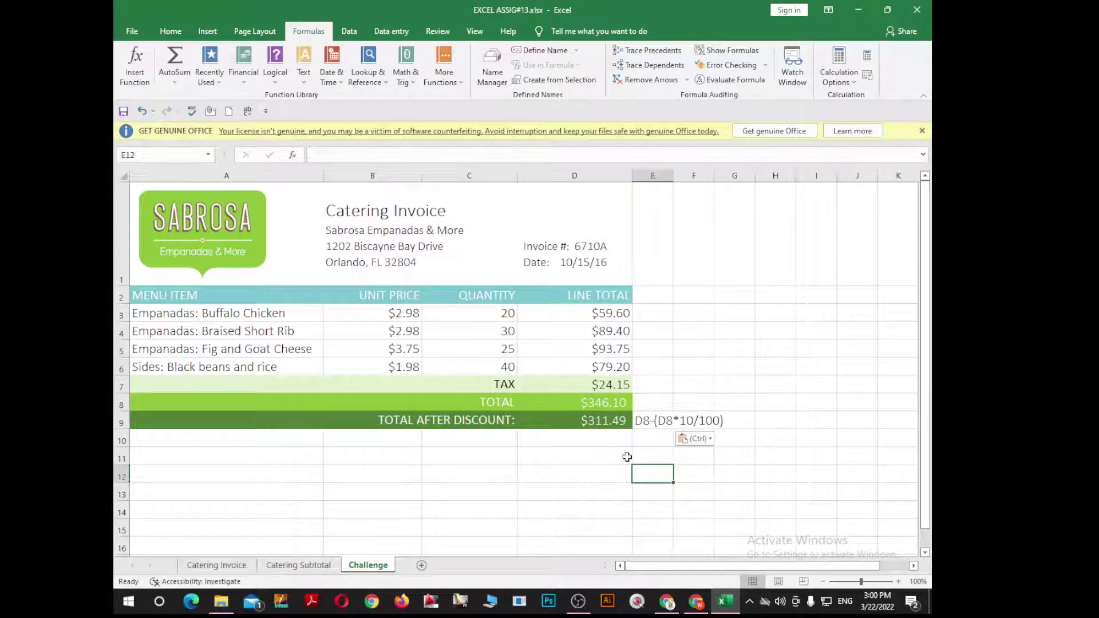
click(646, 424)
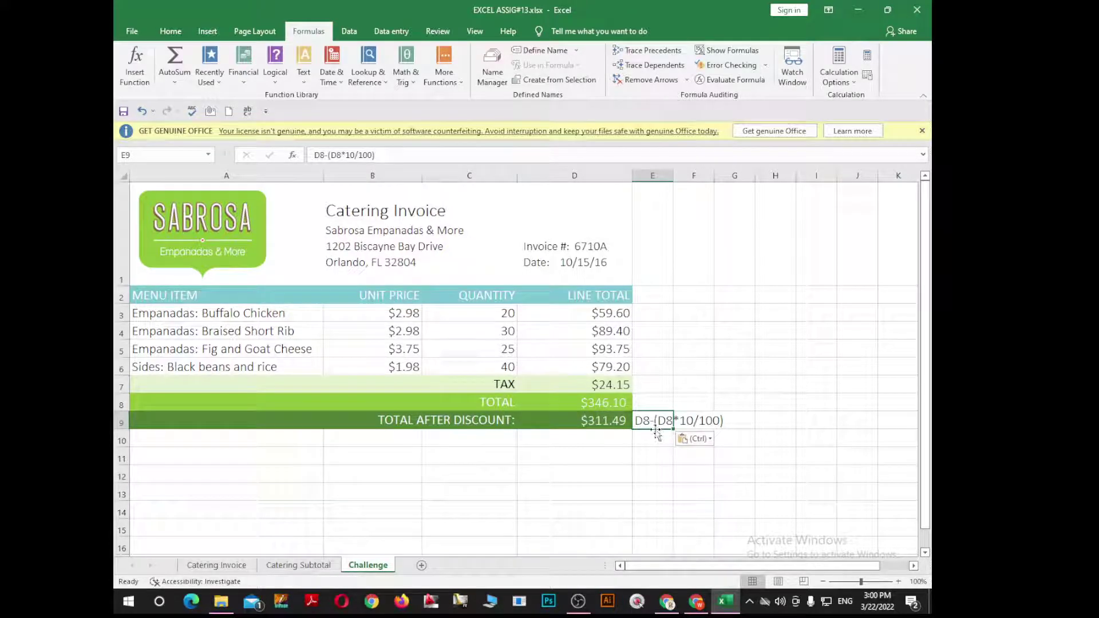
click(660, 527)
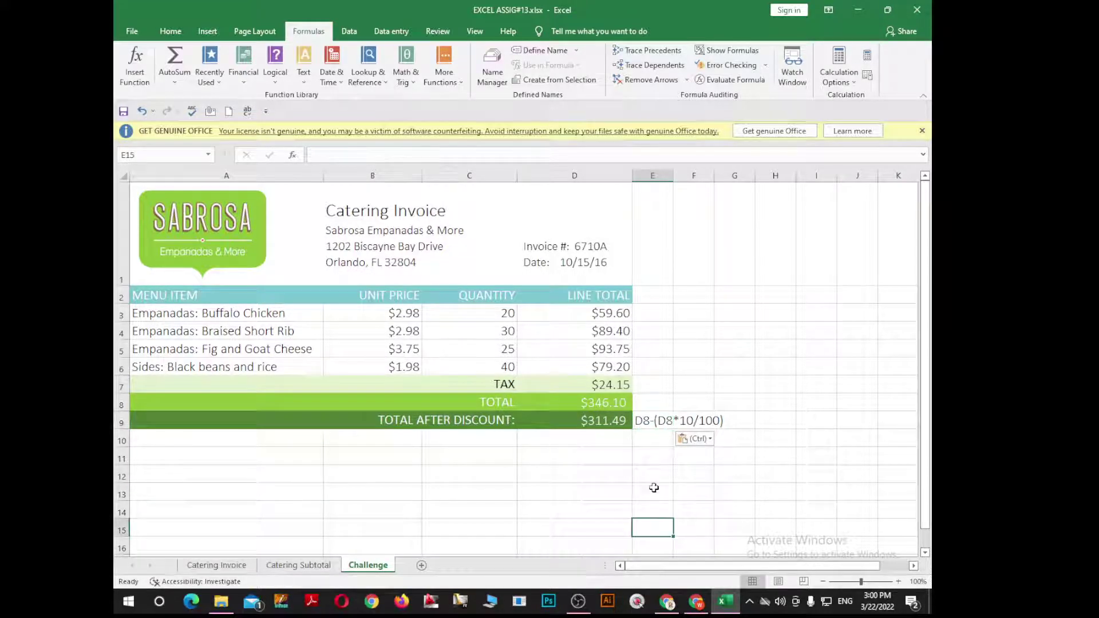
click(646, 424)
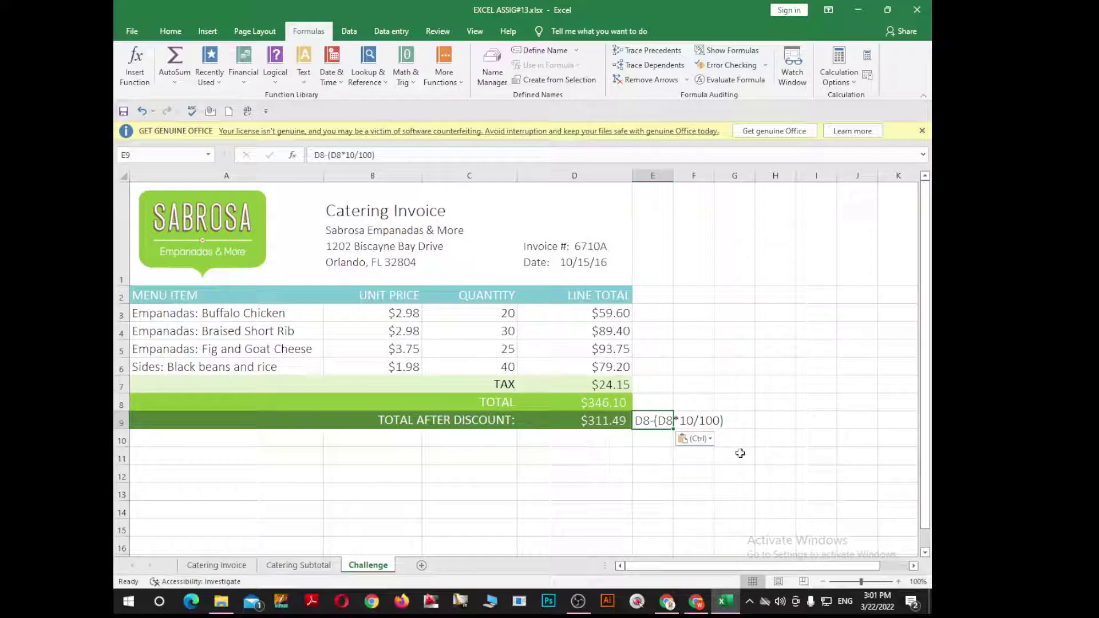
Copy the SUM(D3:D7) text from D8's formula and paste it into E8
click(743, 420)
double_click(615, 402)
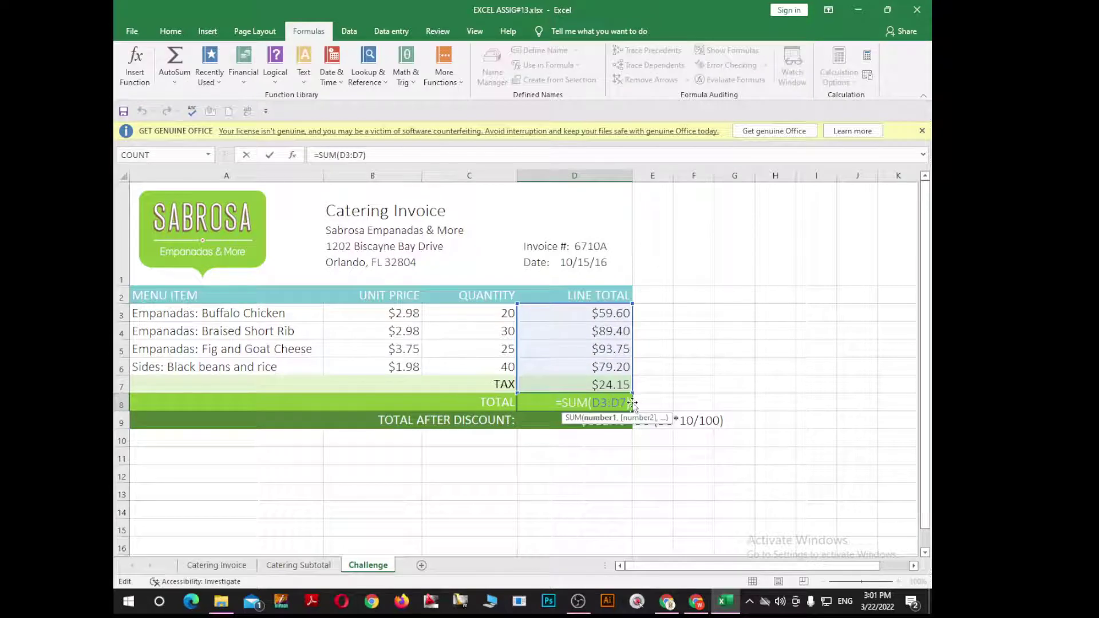
drag(631, 404, 565, 406)
key(Return)
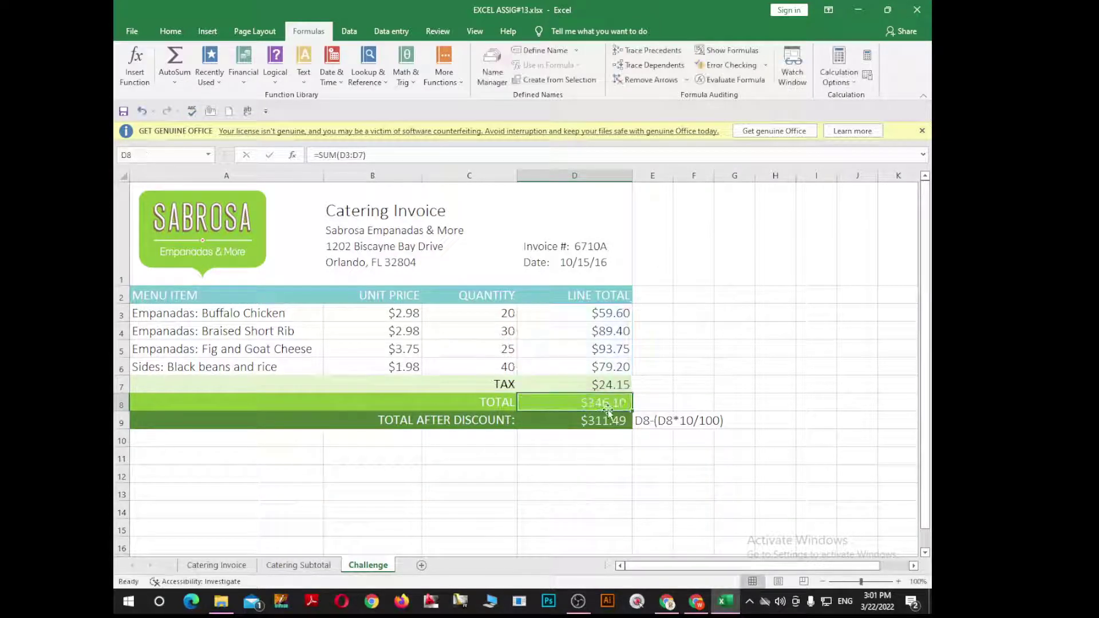
click(646, 419)
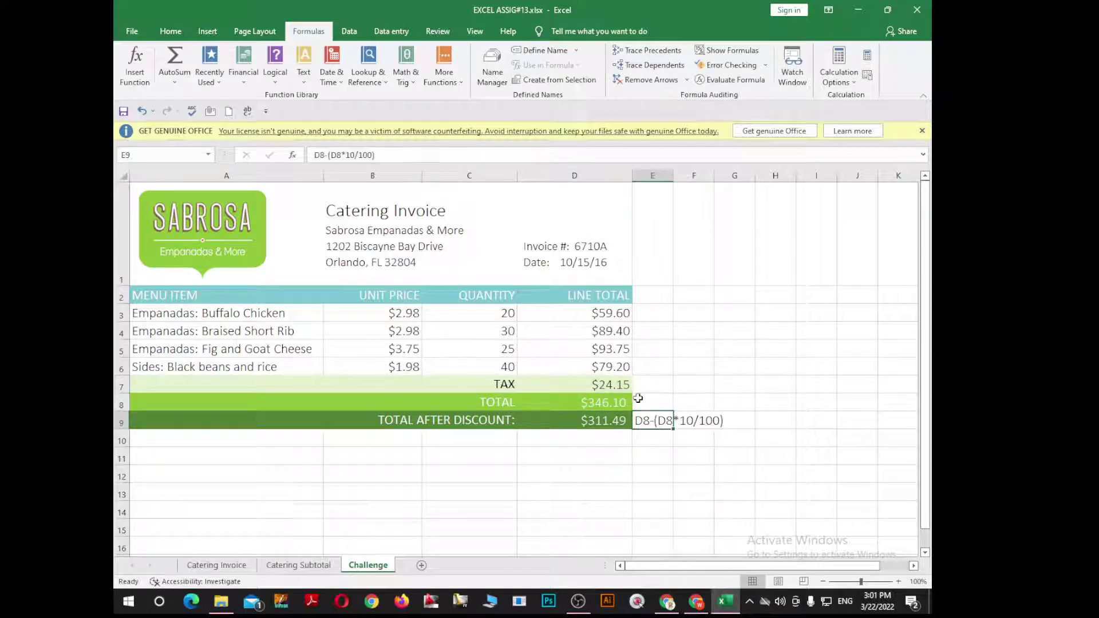
key(Up)
key(Left)
key(F2)
drag(630, 403, 564, 404)
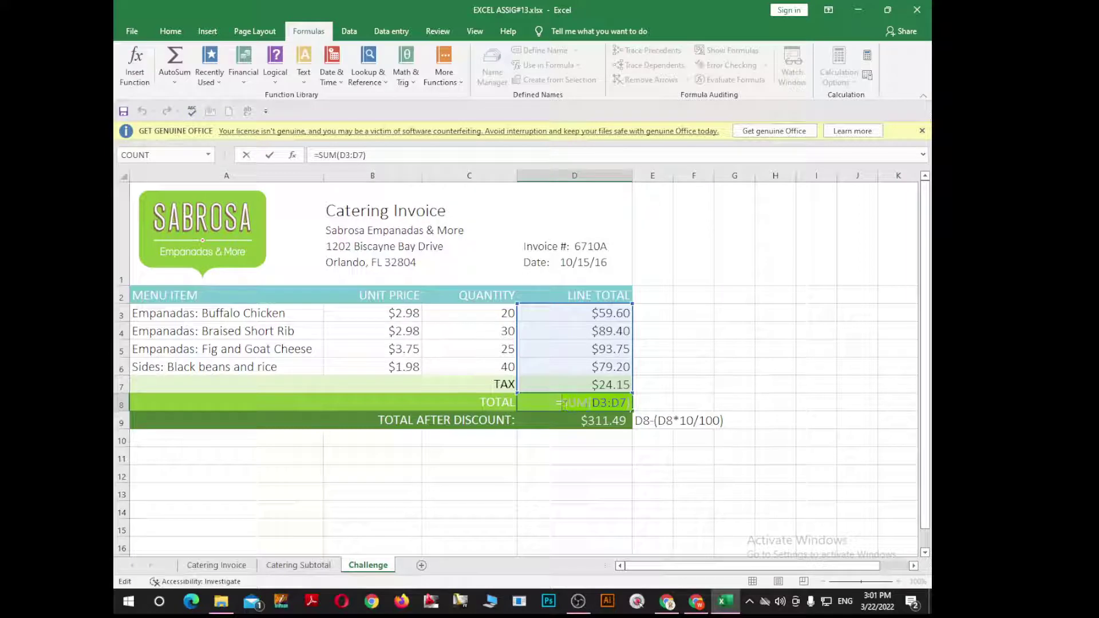
click(644, 403)
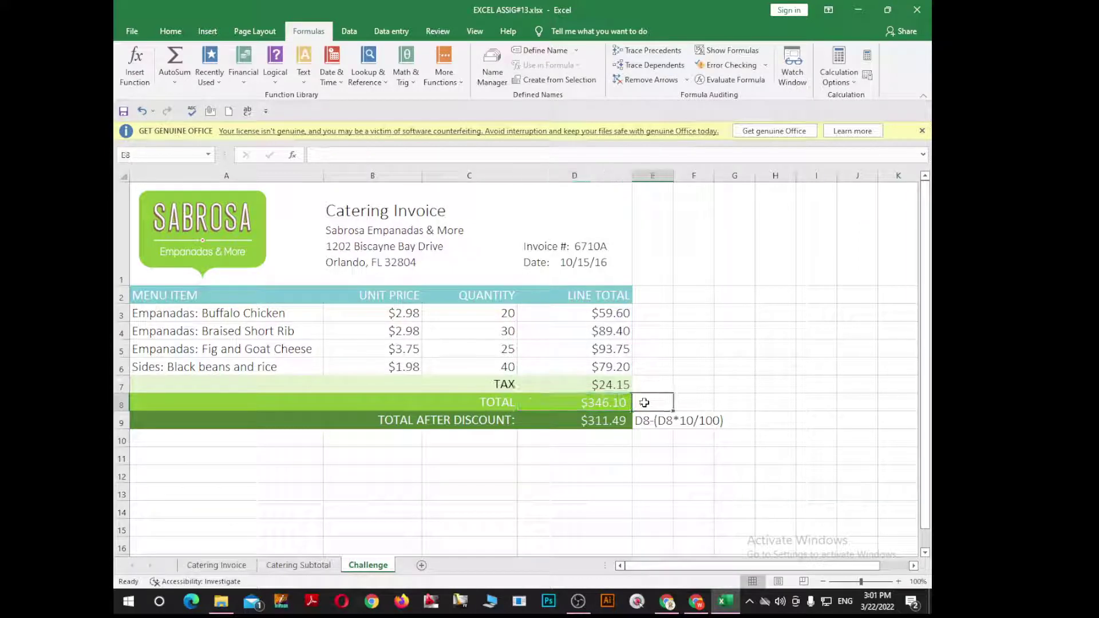
text(SUM(D3:D7))
Paste the tax formula text (D3+D4+D5+D6)*7.5/100 from D7 into E7
double_click(625, 385)
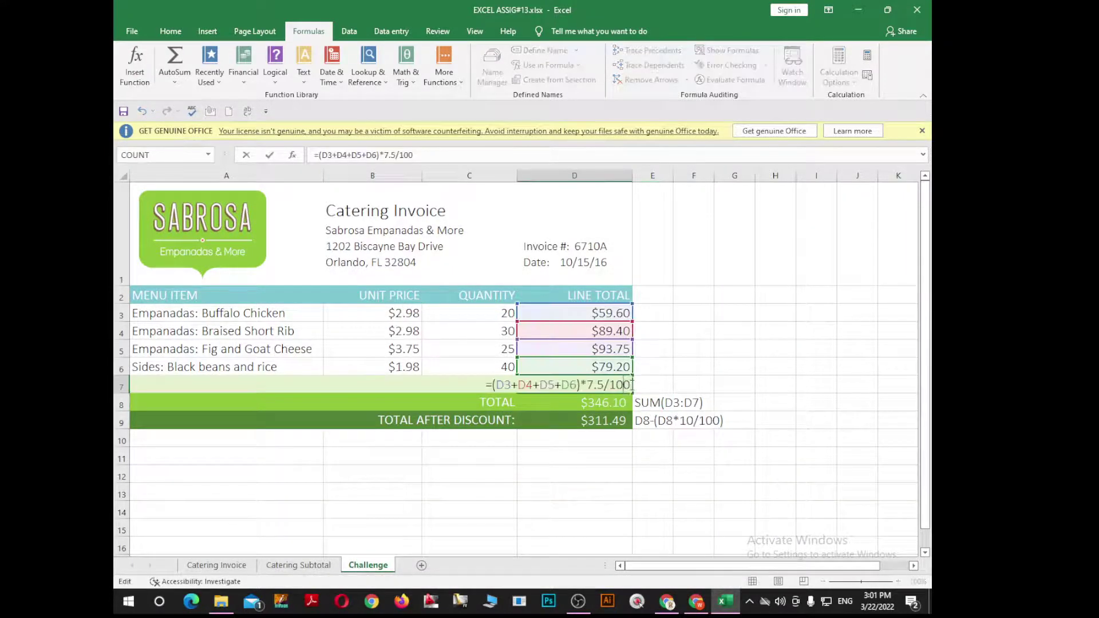
drag(631, 385, 496, 385)
key(ctrl+c)
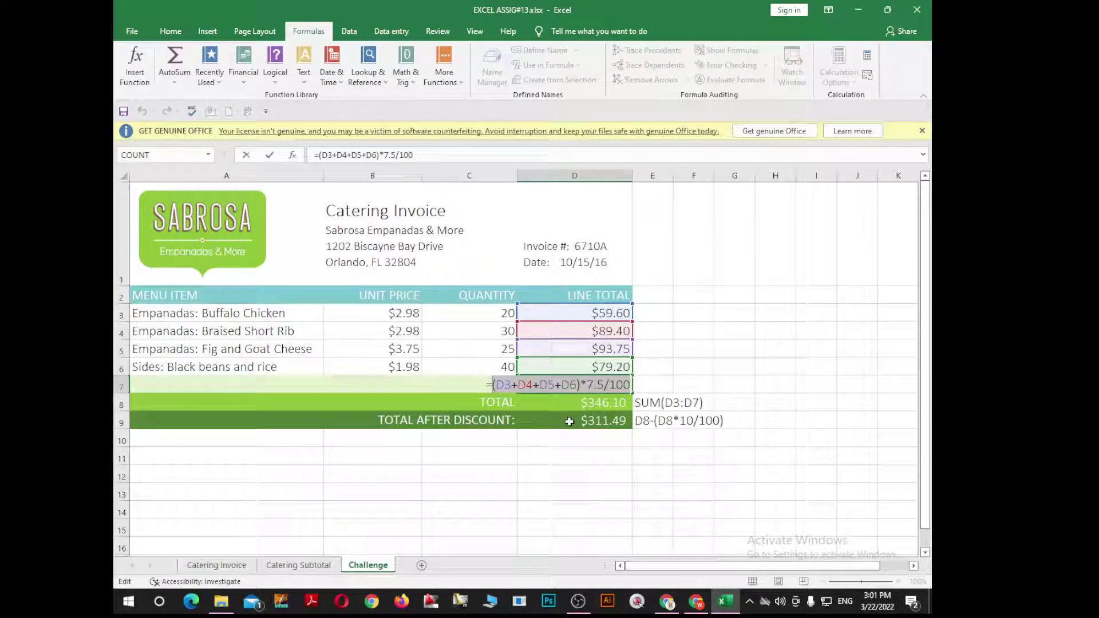
key(Escape)
click(651, 385)
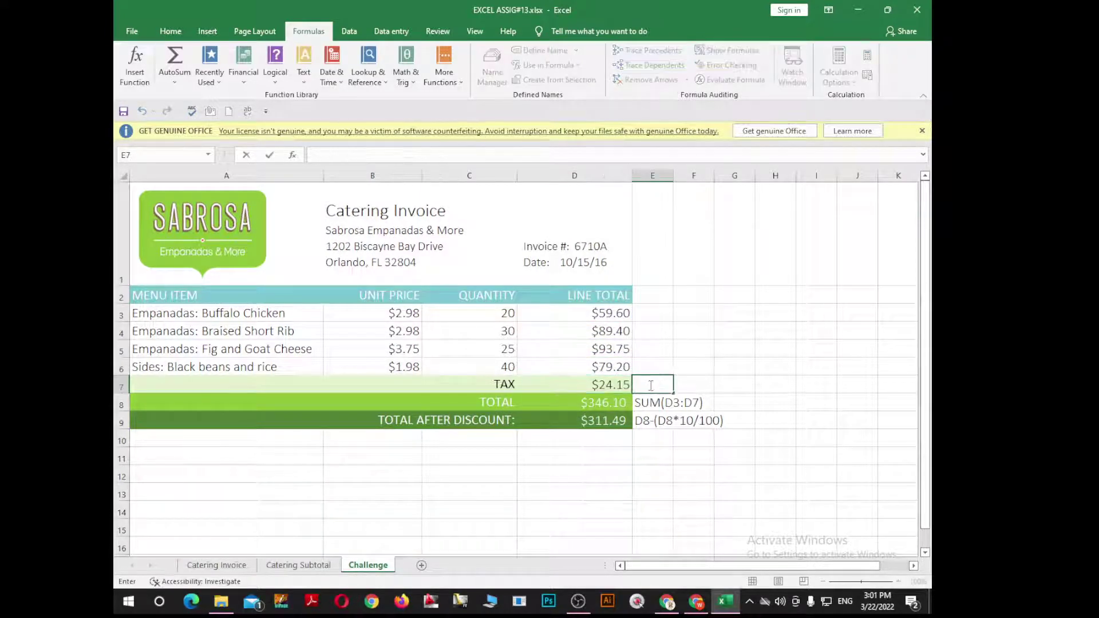
key(ctrl+v)
key(Return)
click(663, 346)
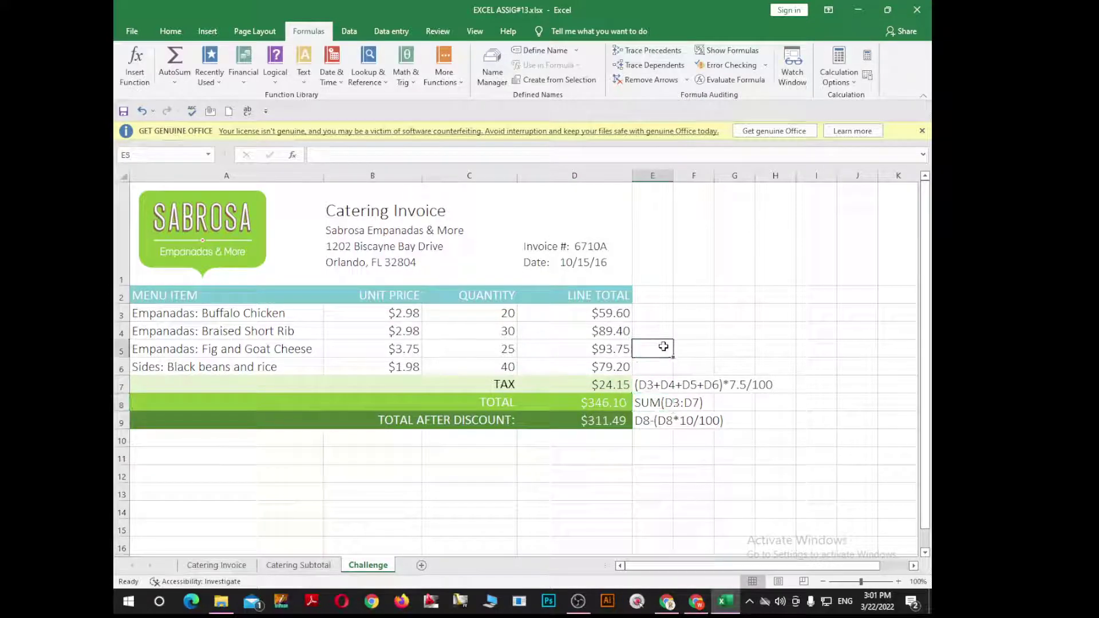
click(665, 384)
click(667, 363)
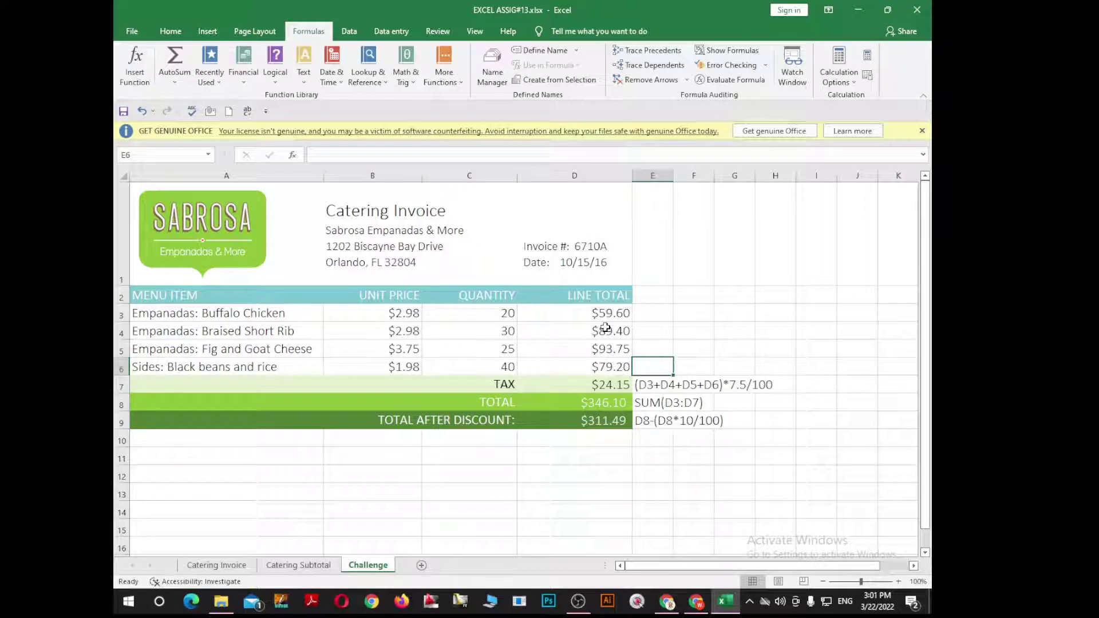
Look over the finished invoice and the formula text beside each total
ctrl+scroll(712, 430, up, 1)
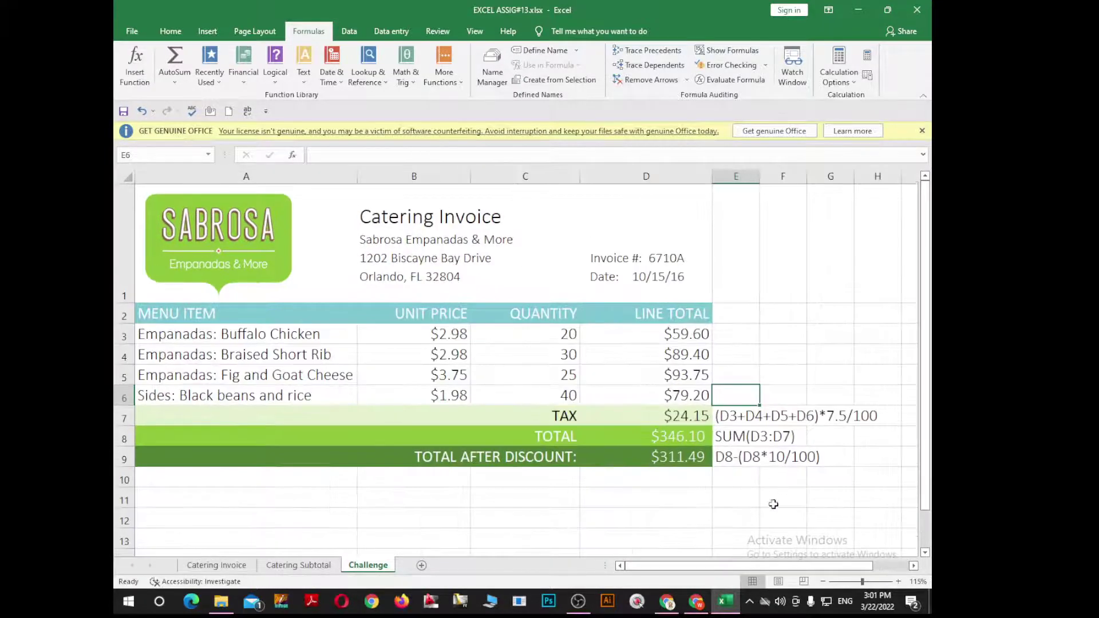
drag(749, 566, 803, 576)
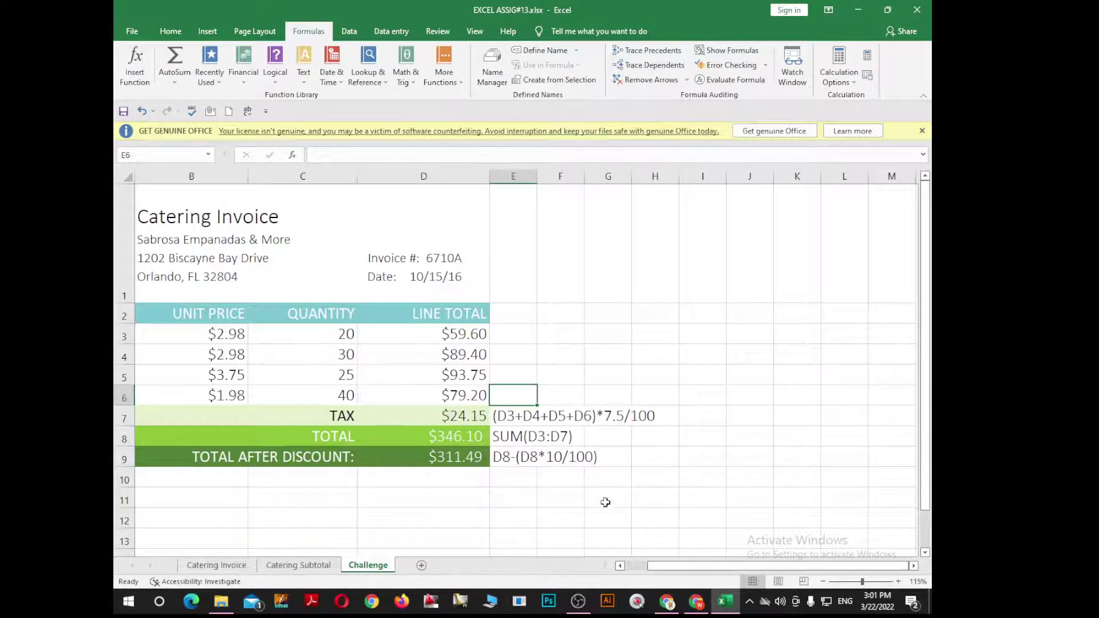
ctrl+scroll(589, 491, up, 1)
scroll(762, 544, right, 3)
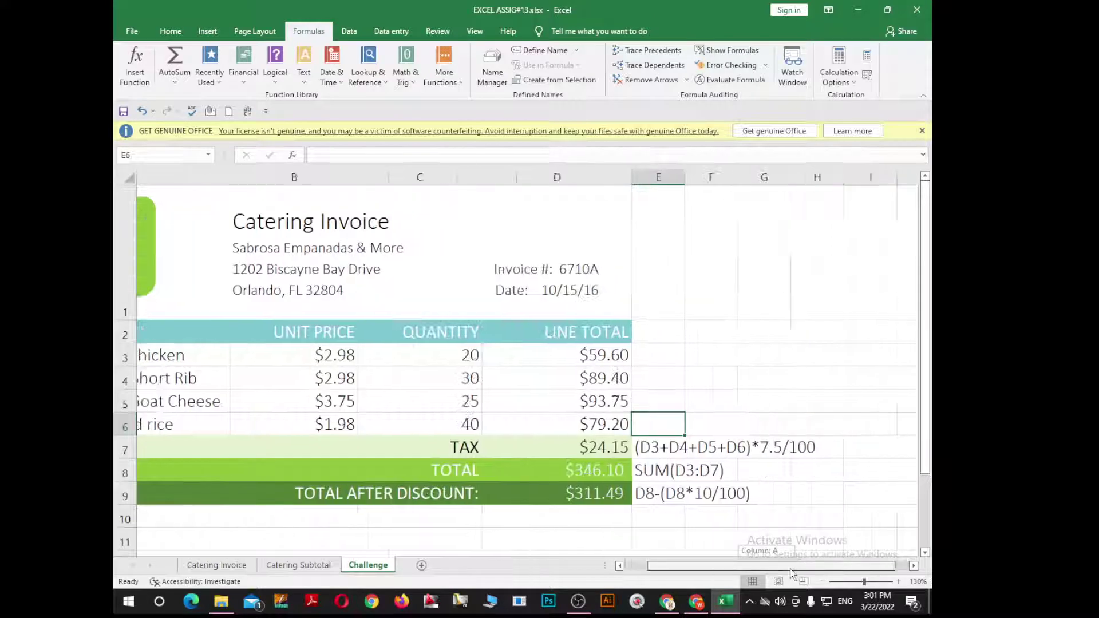
scroll(752, 497, down, 1)
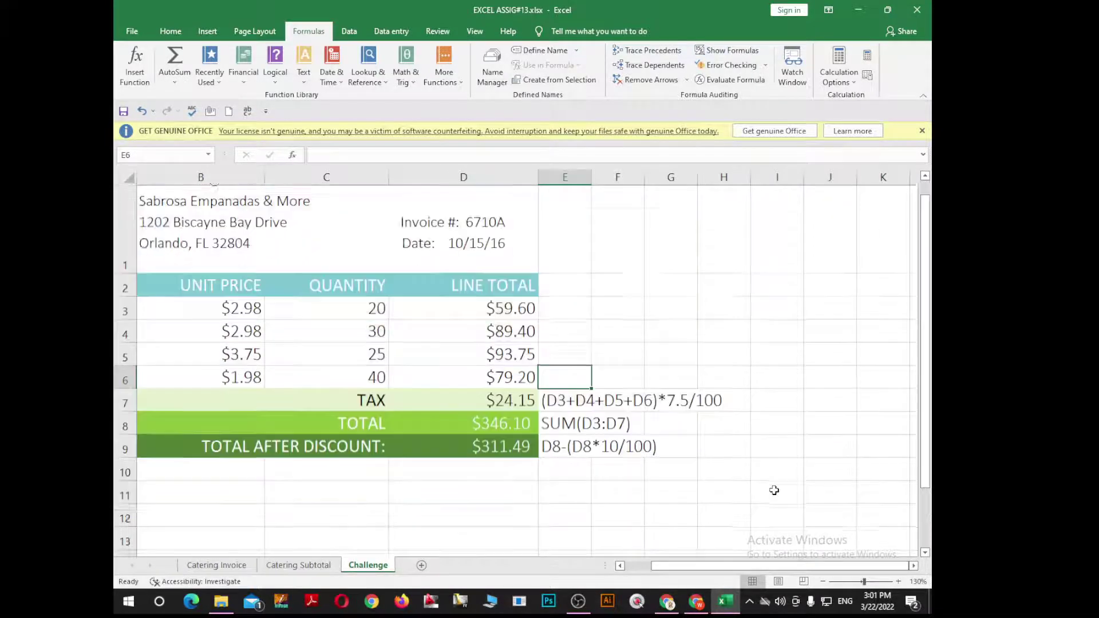
scroll(754, 495, down, 1)
scroll(761, 493, up, 2)
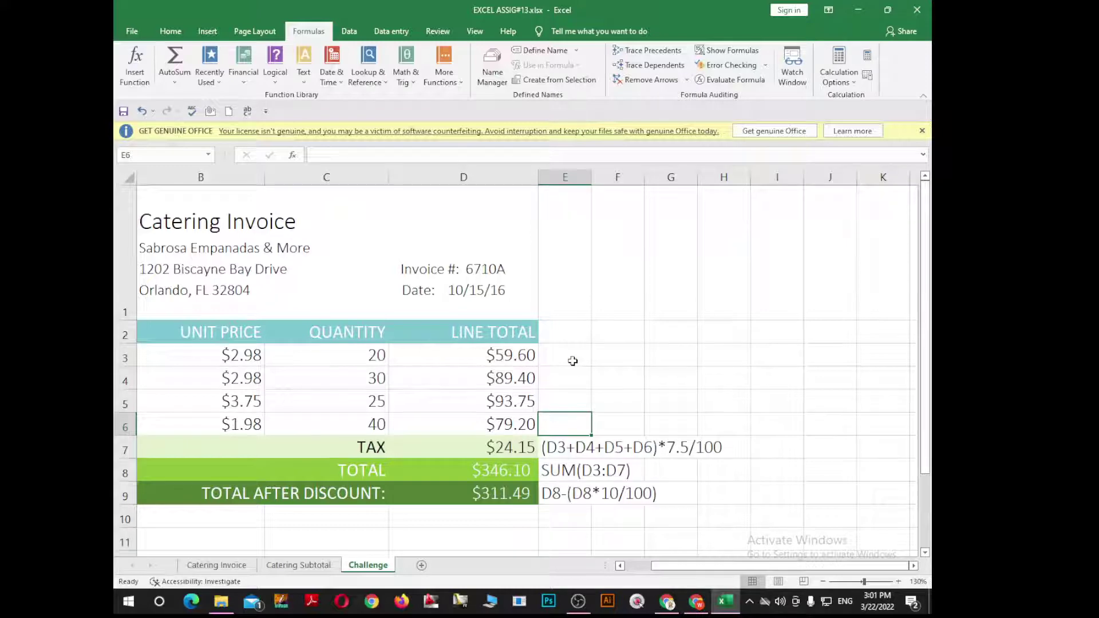
click(572, 452)
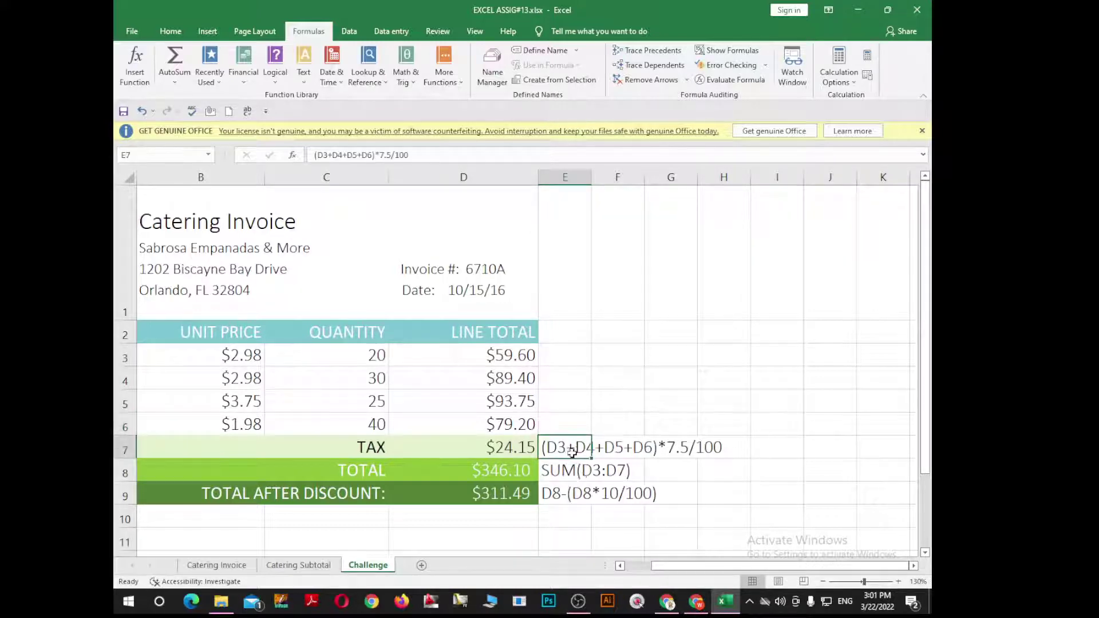
click(629, 396)
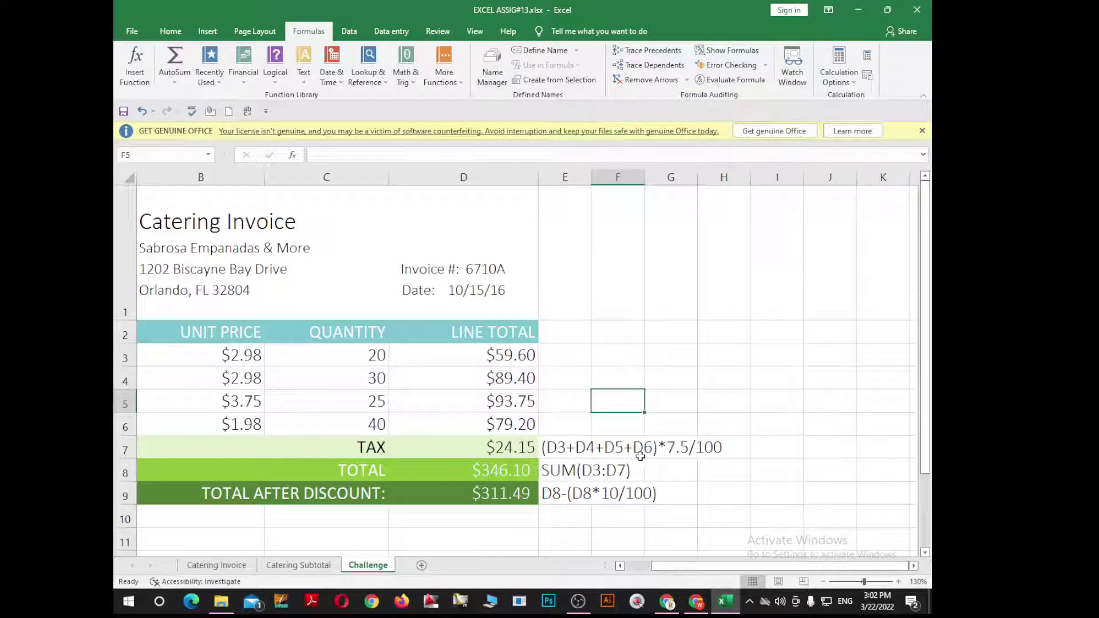
click(602, 475)
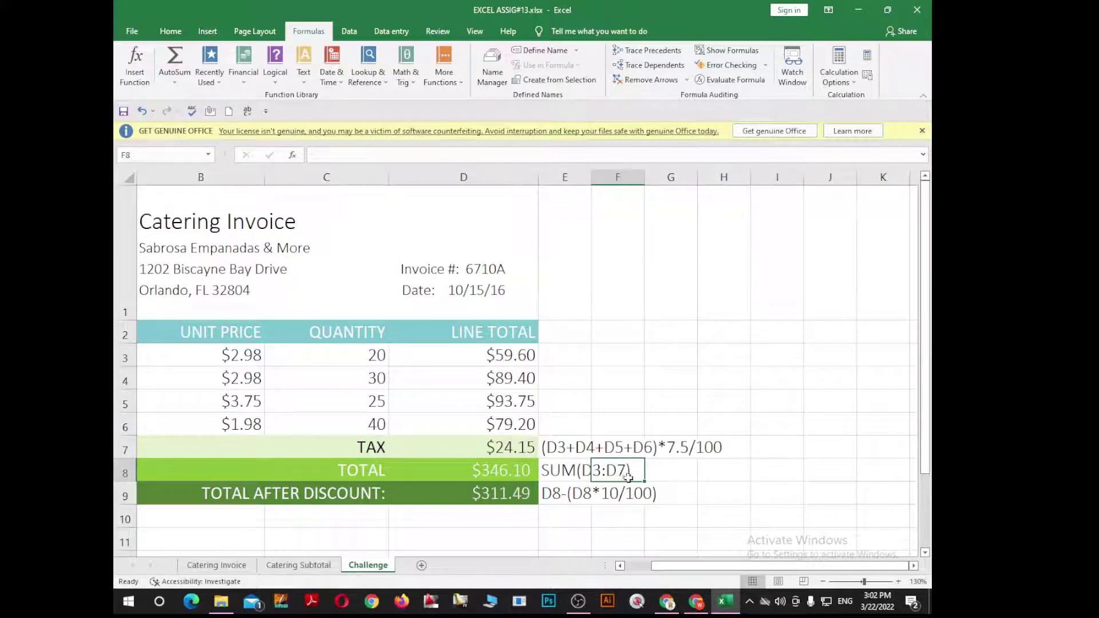
click(701, 488)
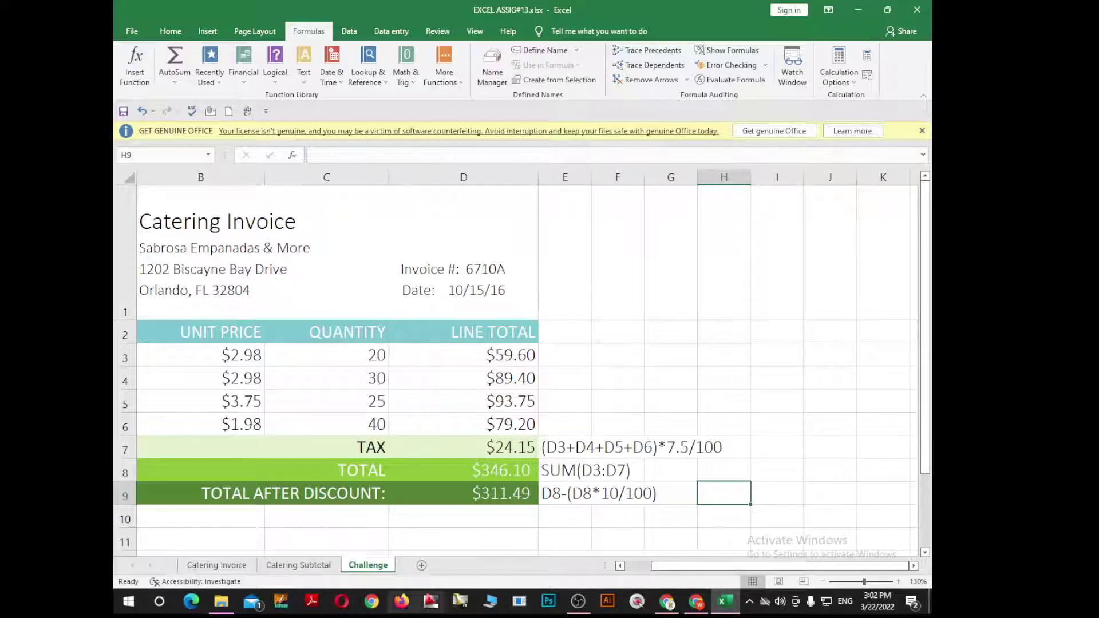
Bring up the Assignment #13 instructions PDF in Google Drive
scroll(433, 475, down, 2)
scroll(432, 474, down, 1)
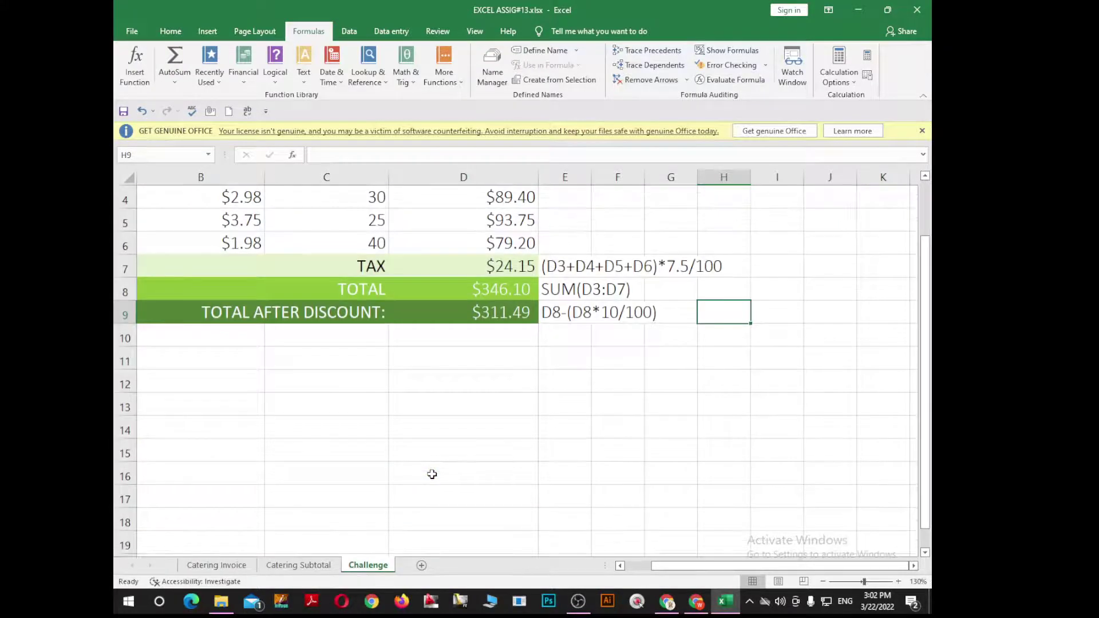
scroll(432, 474, up, 3)
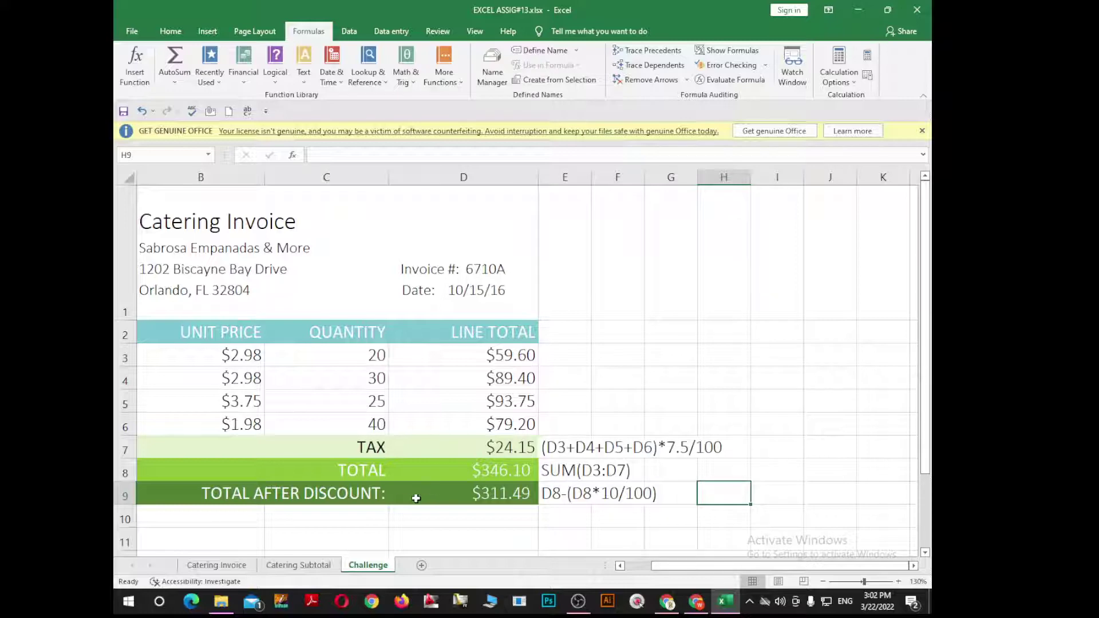
click(557, 446)
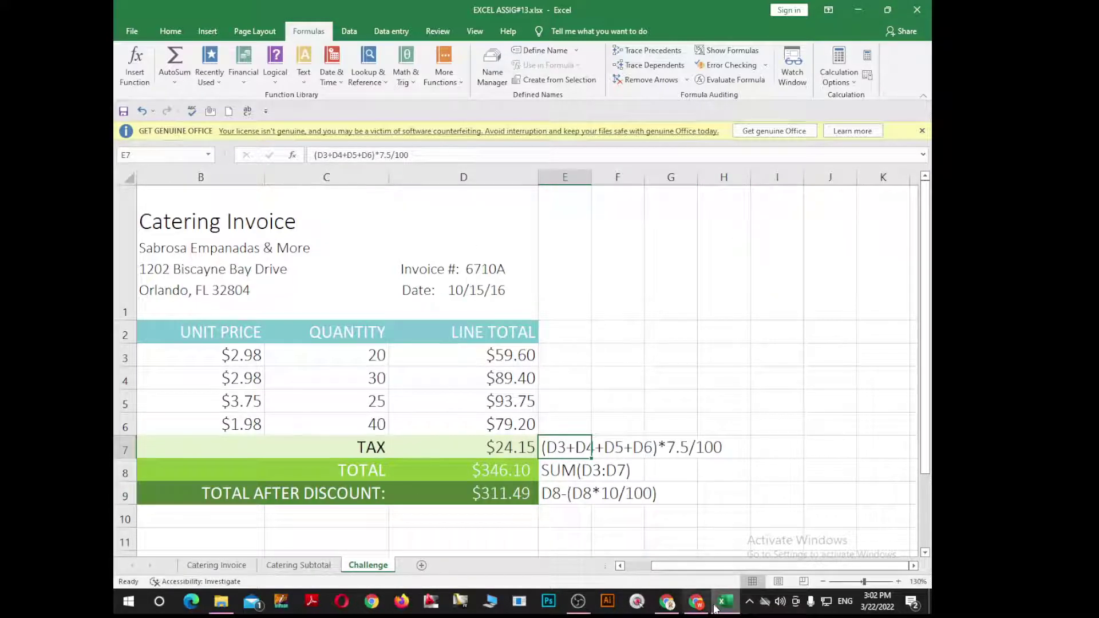
click(696, 601)
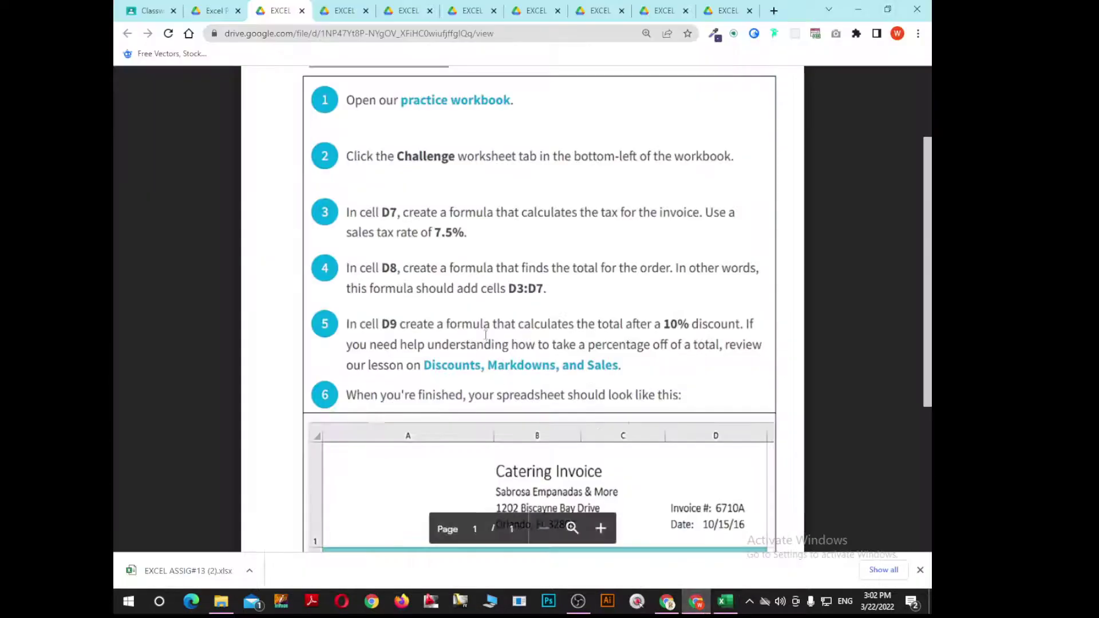
Close the Assignment 13 workbook without saving, along with its instructions PDF
scroll(458, 321, down, 3)
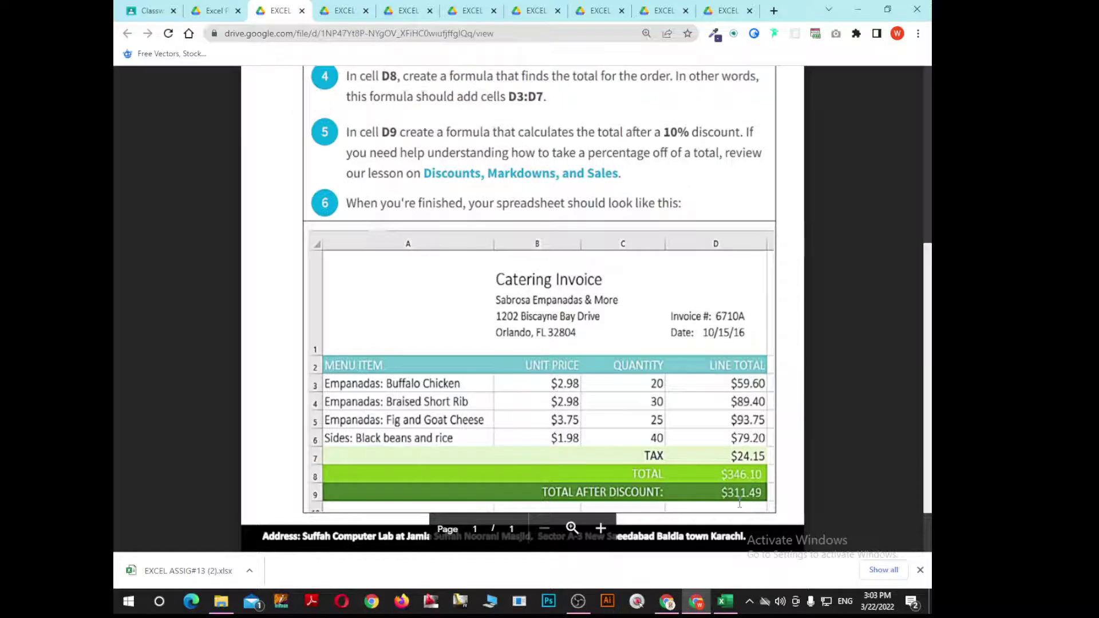
key(alt+Tab)
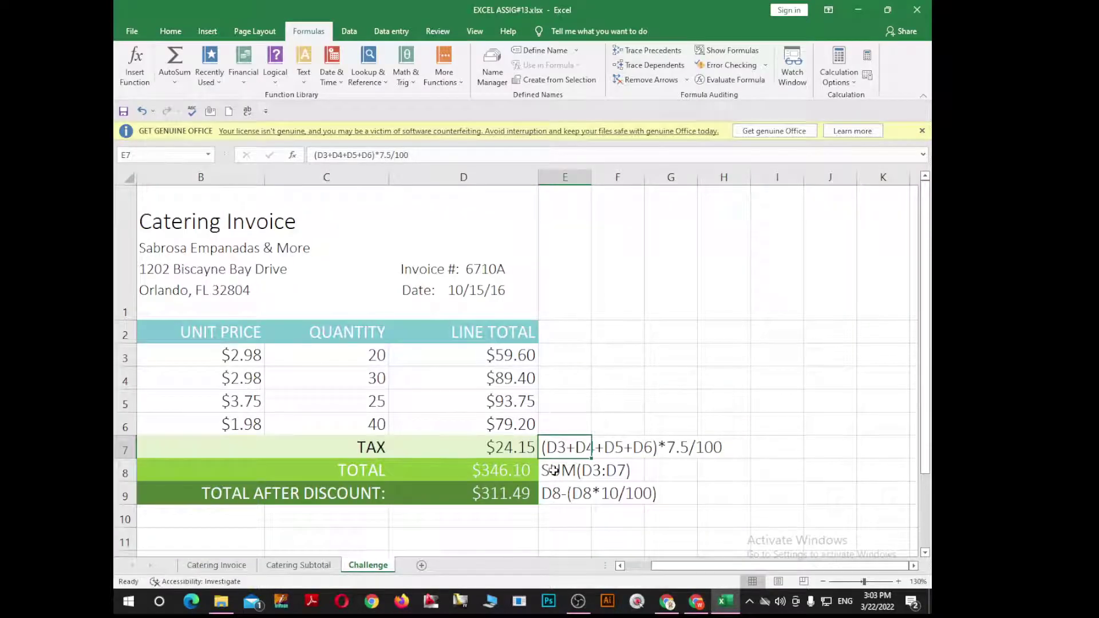
click(724, 516)
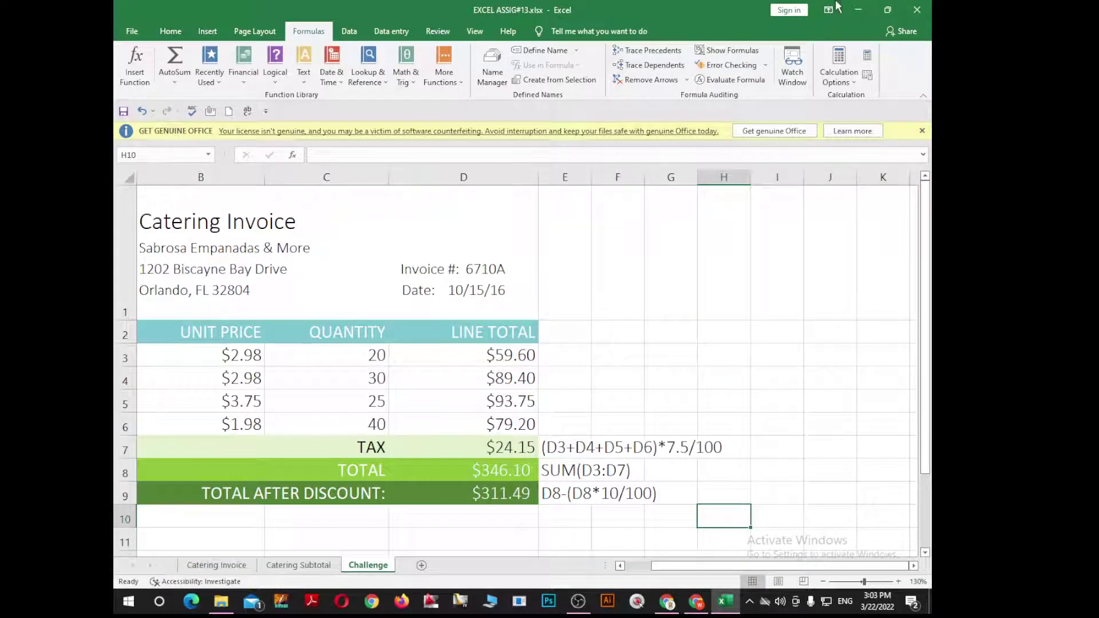
click(917, 10)
click(523, 316)
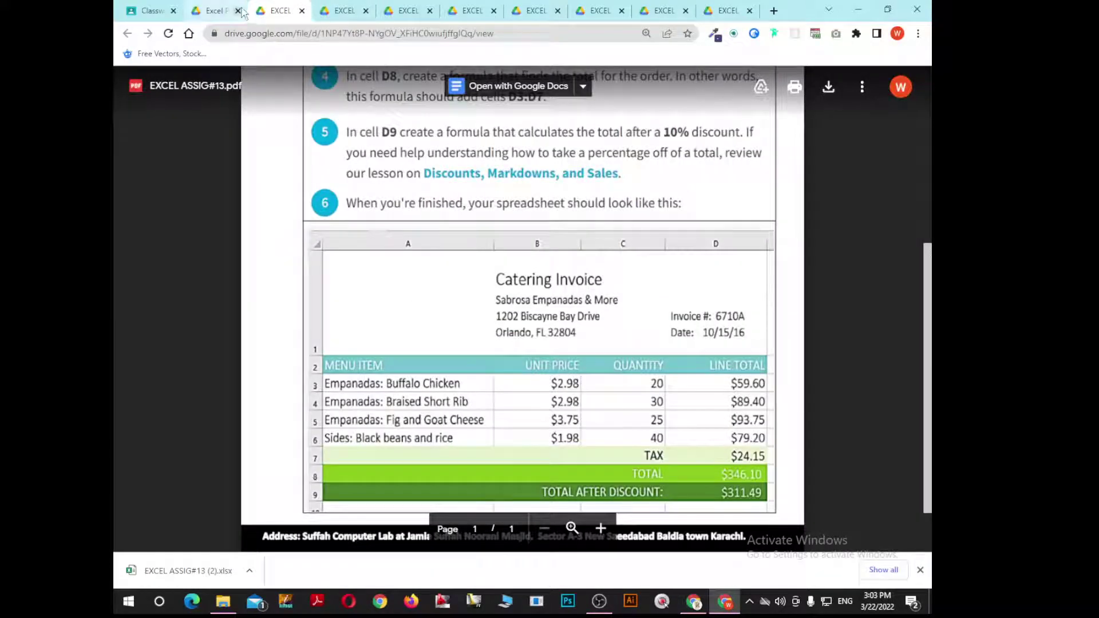
click(301, 10)
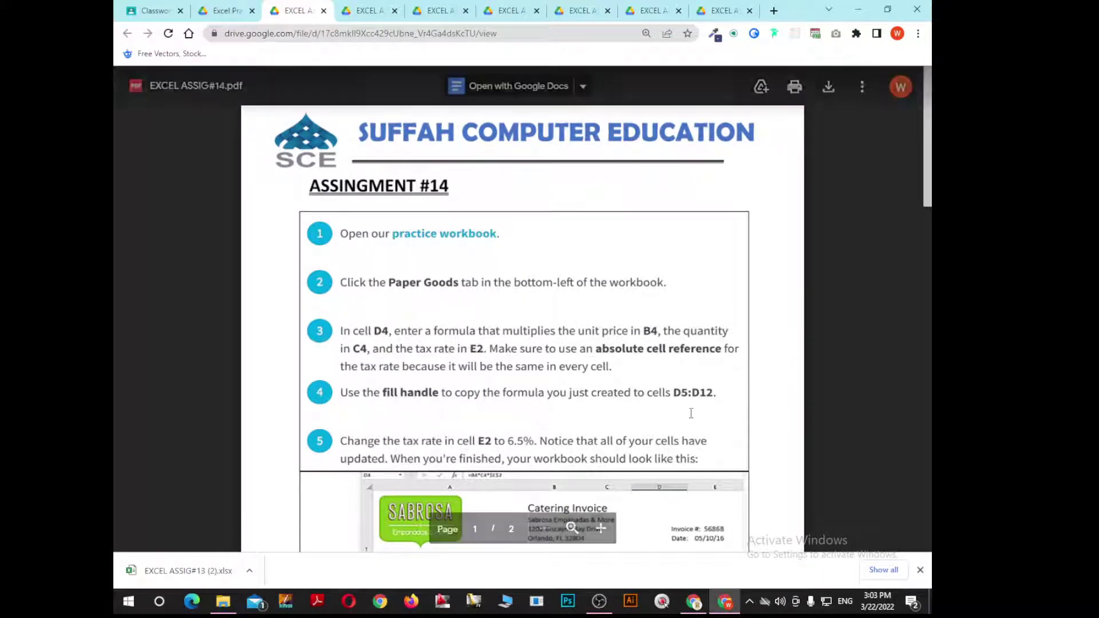
mouse_move(726, 602)
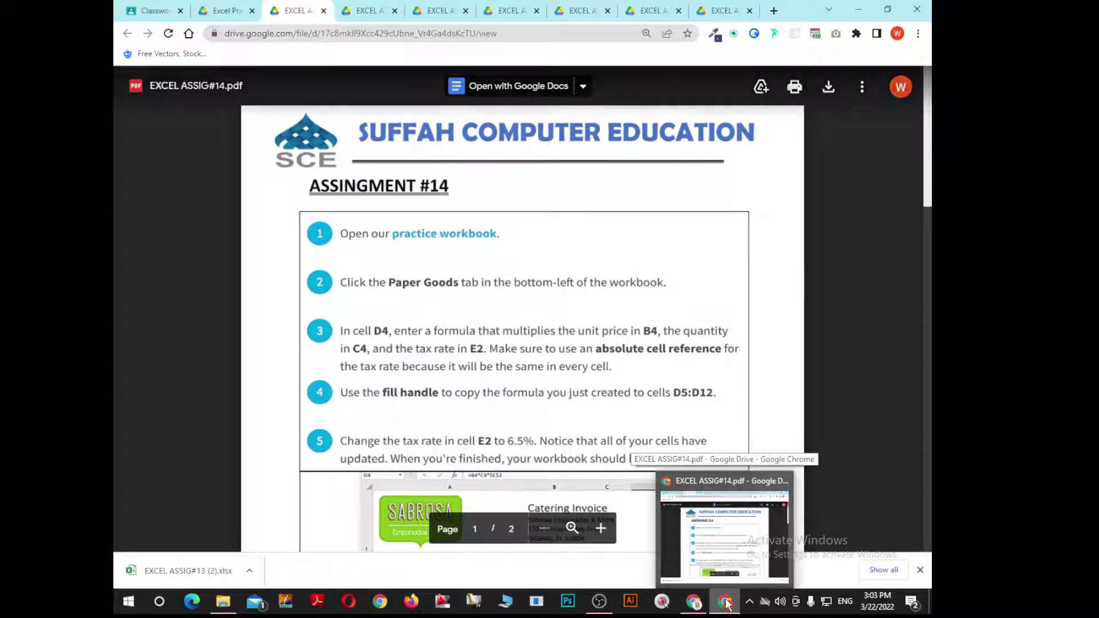
Open EXCEL ASSIG#14.xlsx from the Downloads folder
click(223, 601)
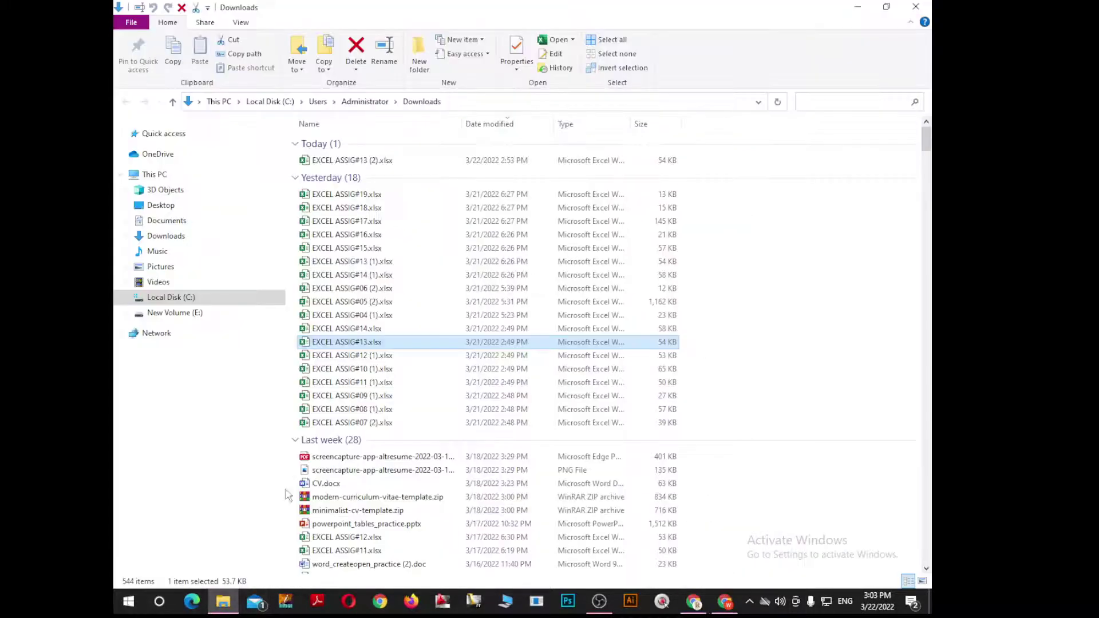
click(363, 331)
double_click(362, 331)
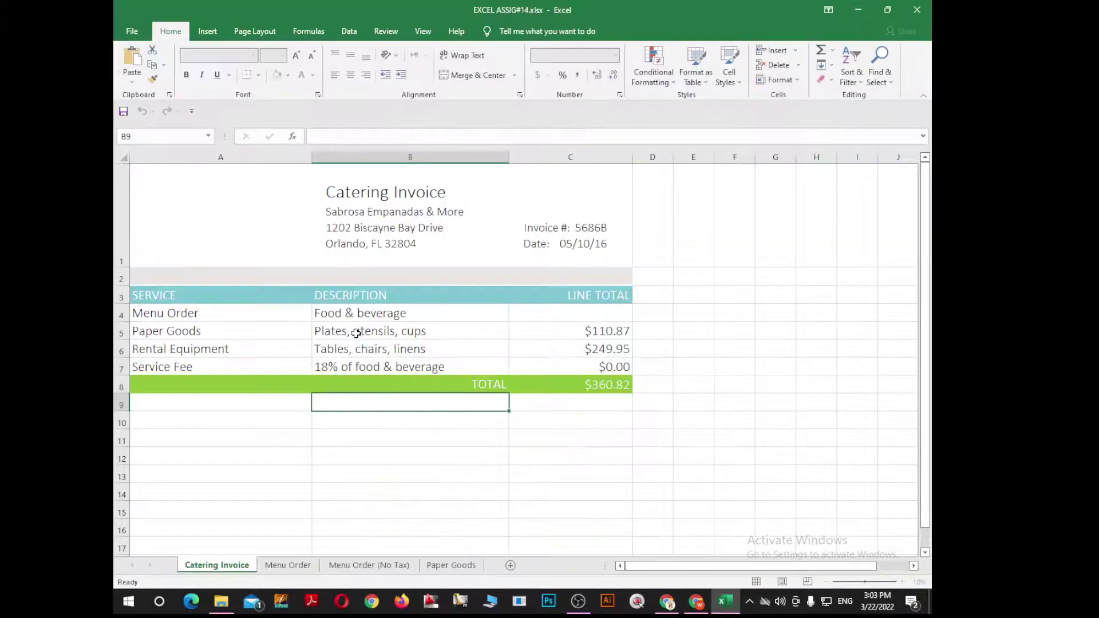
Enter $A$2 in B11 and 'The column and row do not change when copied' in C11
key(Up)
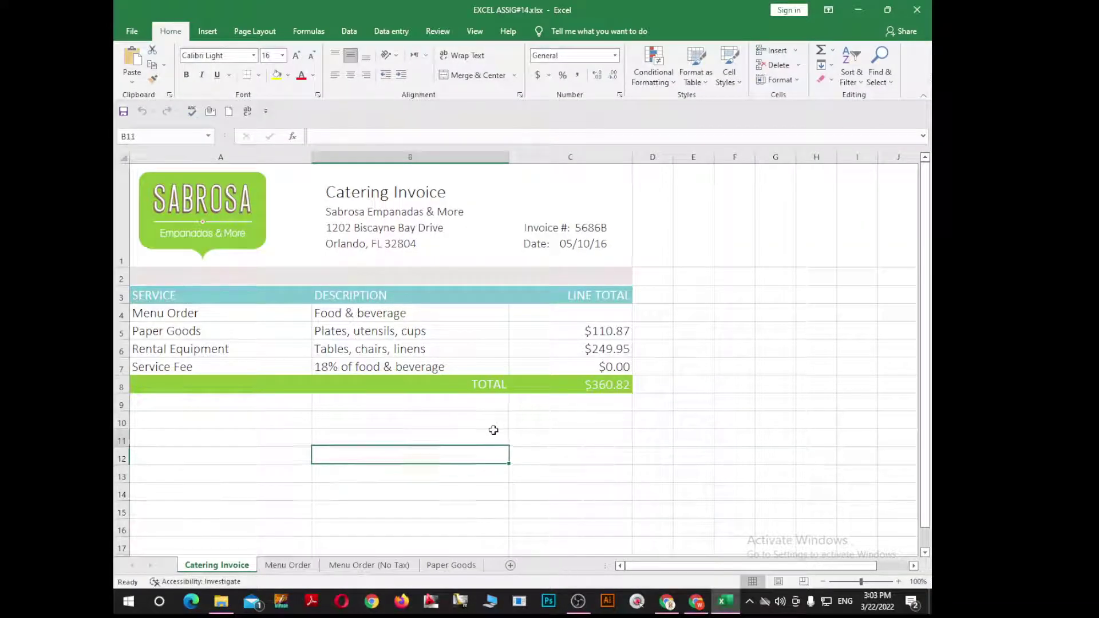
key(Up)
key(Up)
click(350, 441)
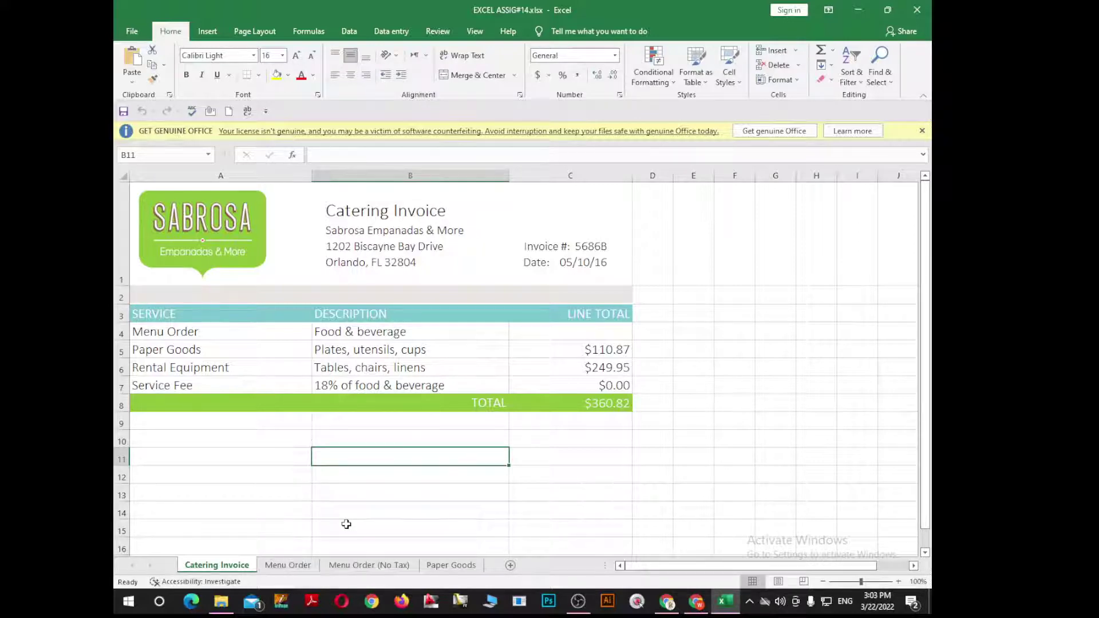
text($)
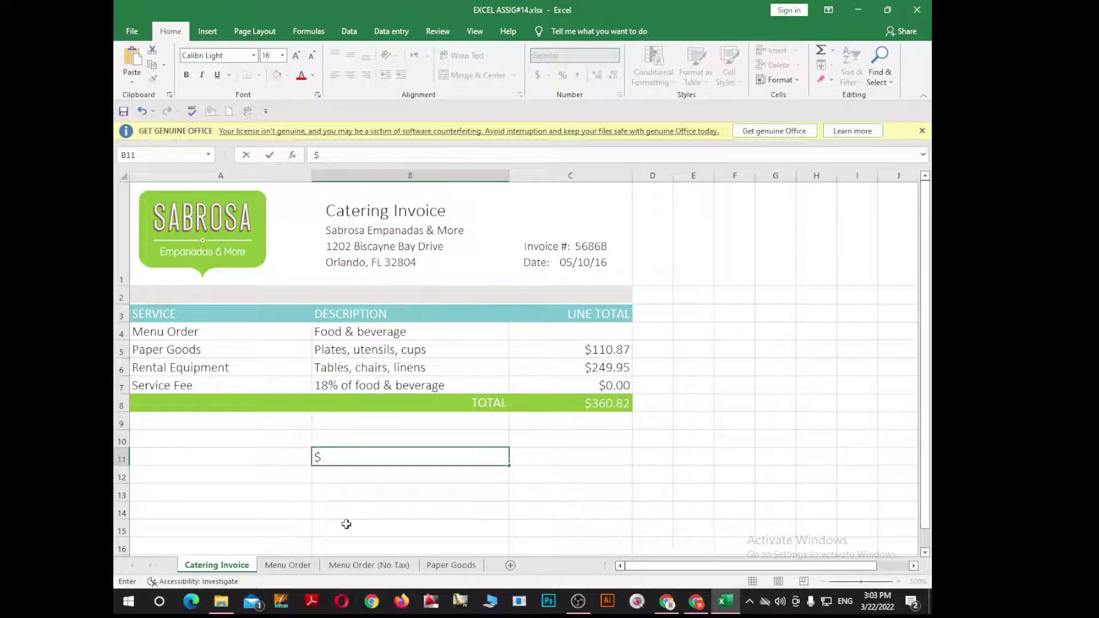
text(A)
text($)
text(2)
key(Tab)
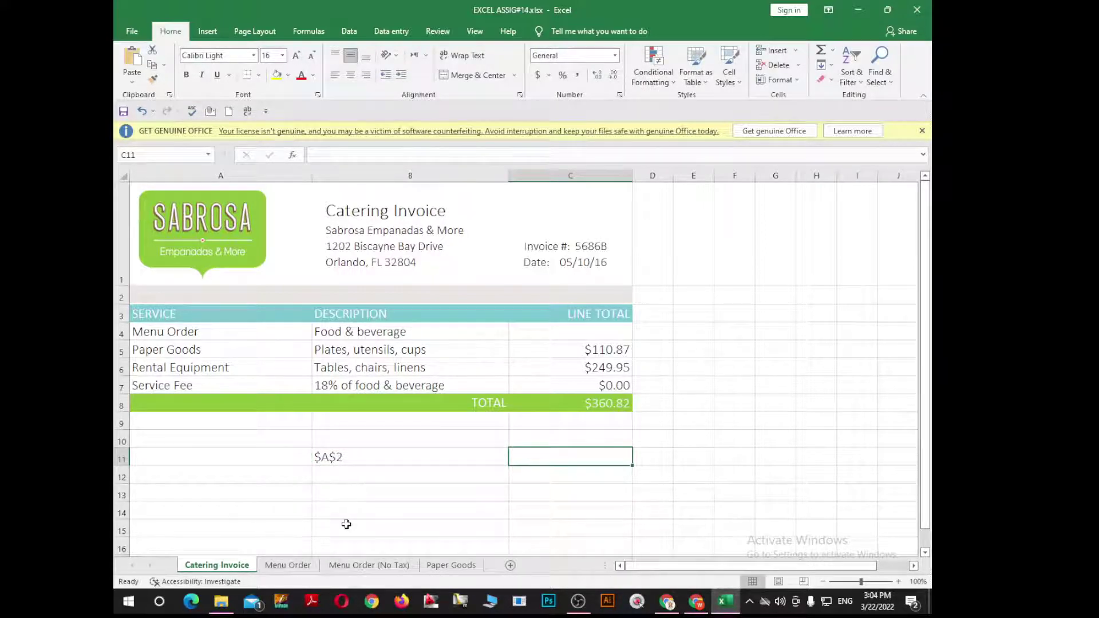
text(The)
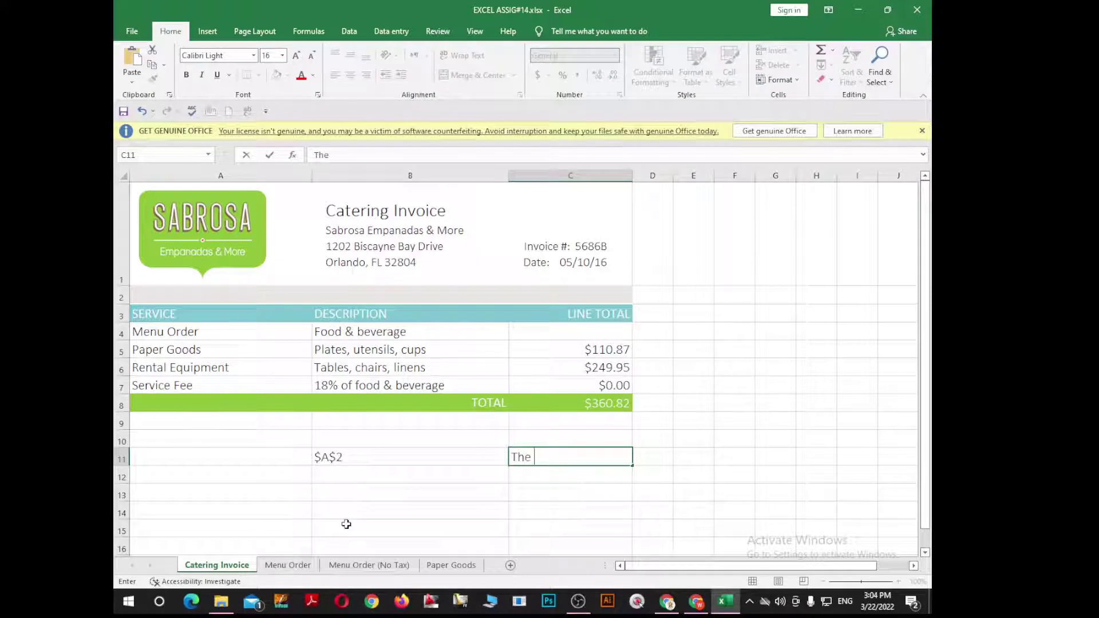
text(colu)
text(mn and)
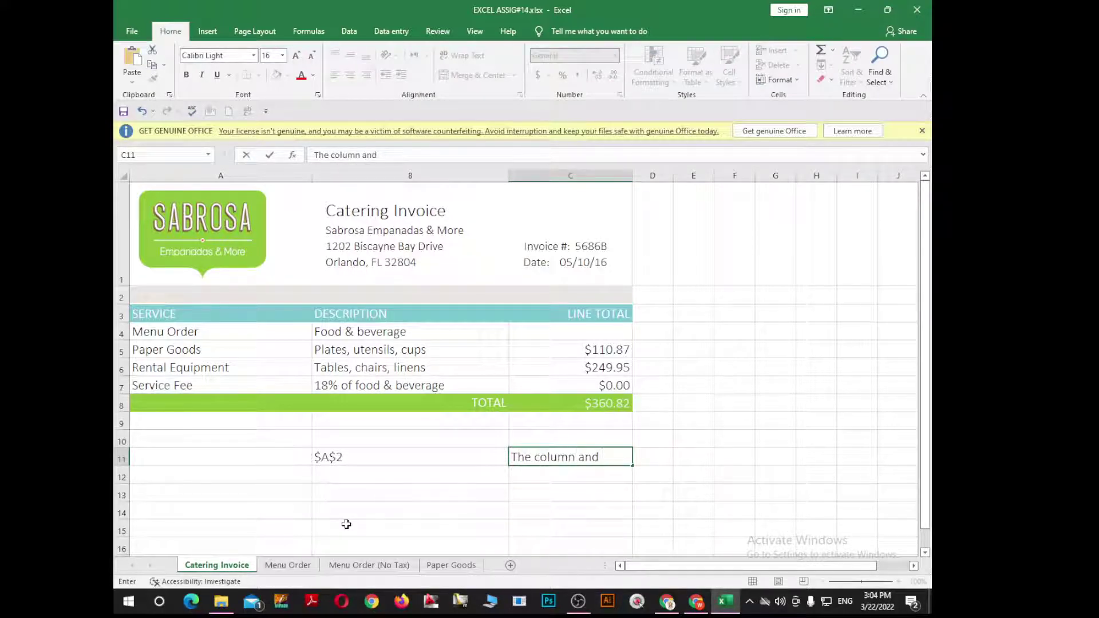
text( row)
text( doe)
key(BackSpace)
text(not c)
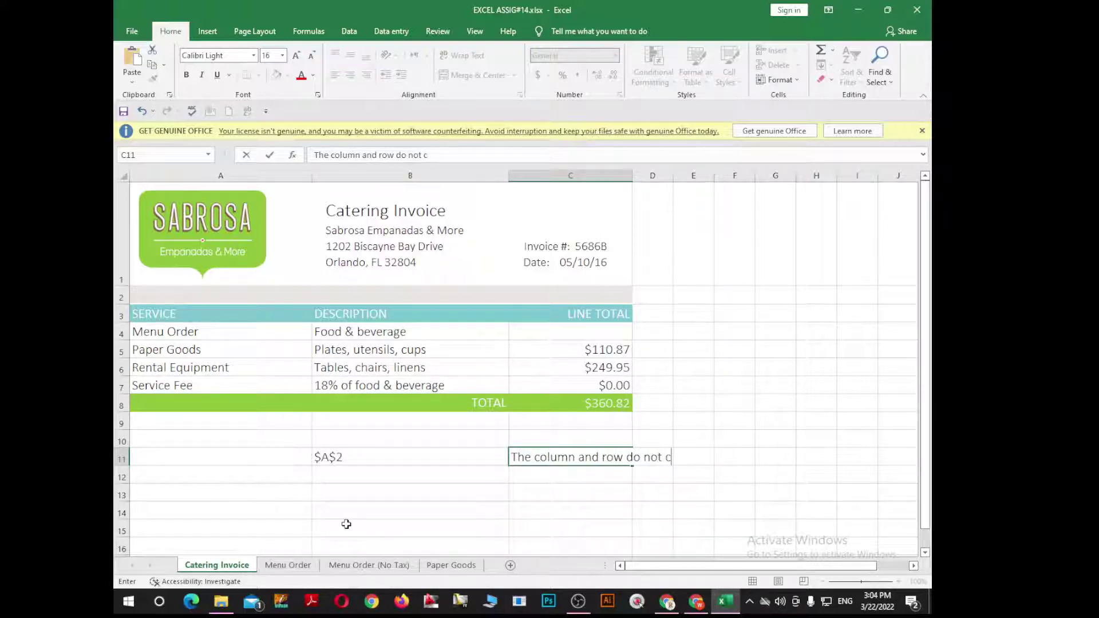
text(hang)
text(e wh)
text(en copi)
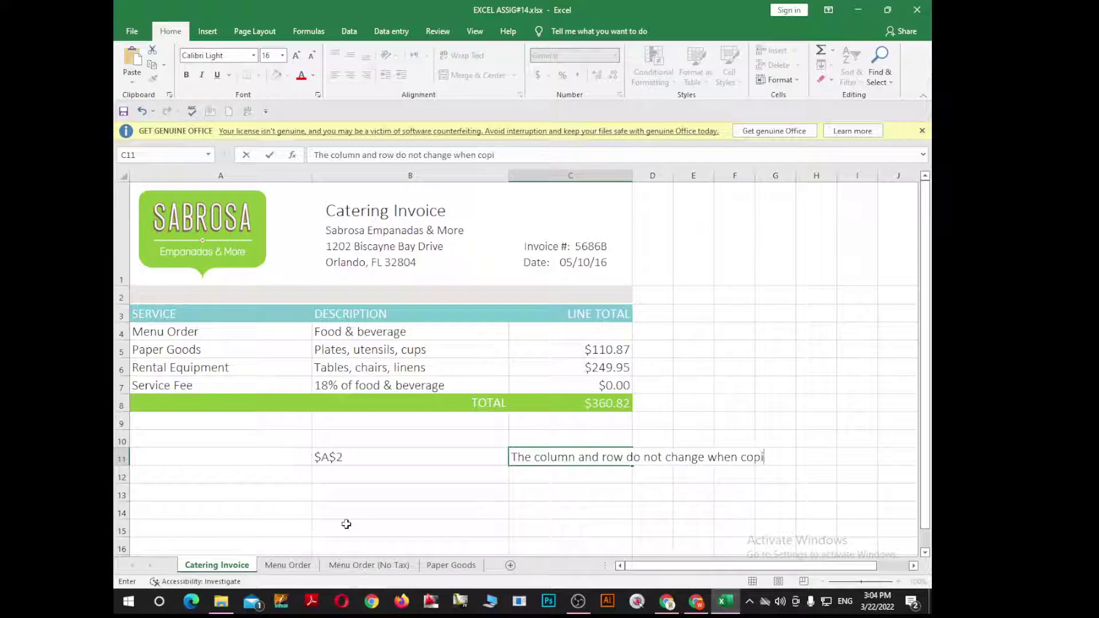
text(ed)
Enter A$2 in B12 and copy the C11 note into C12, deleting 'column and'
click(335, 476)
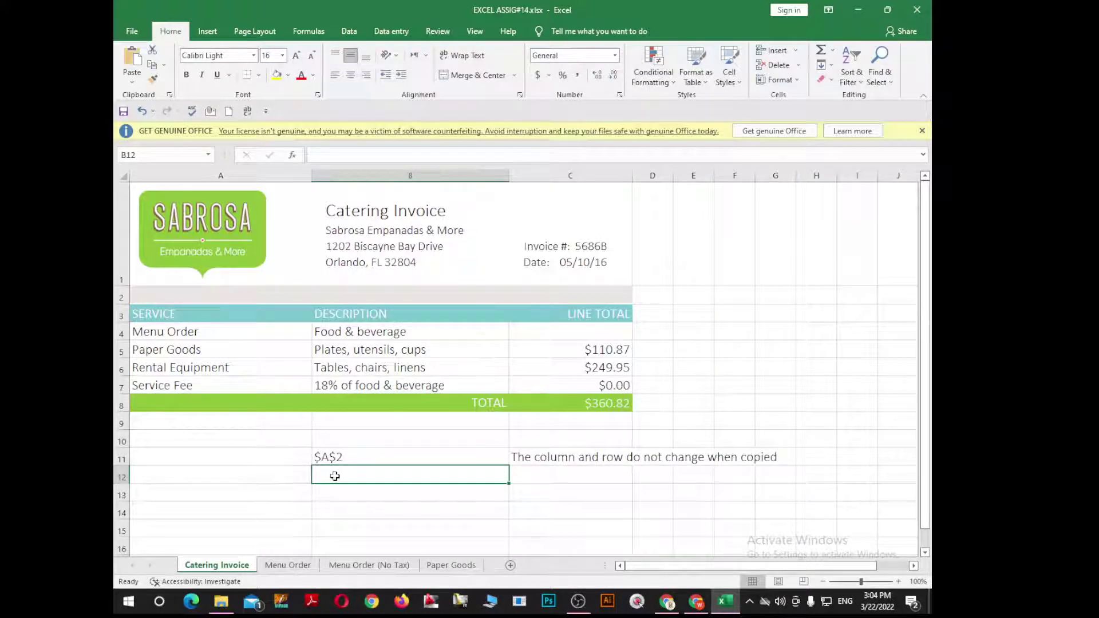
text(A)
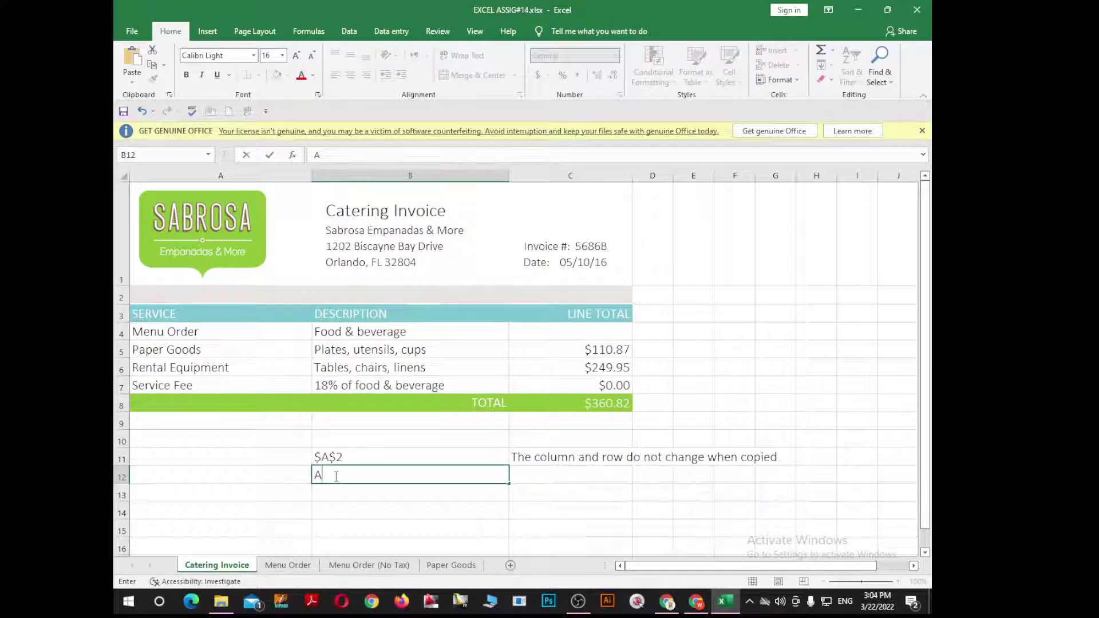
text($)
text(2)
click(544, 458)
key(ctrl+c)
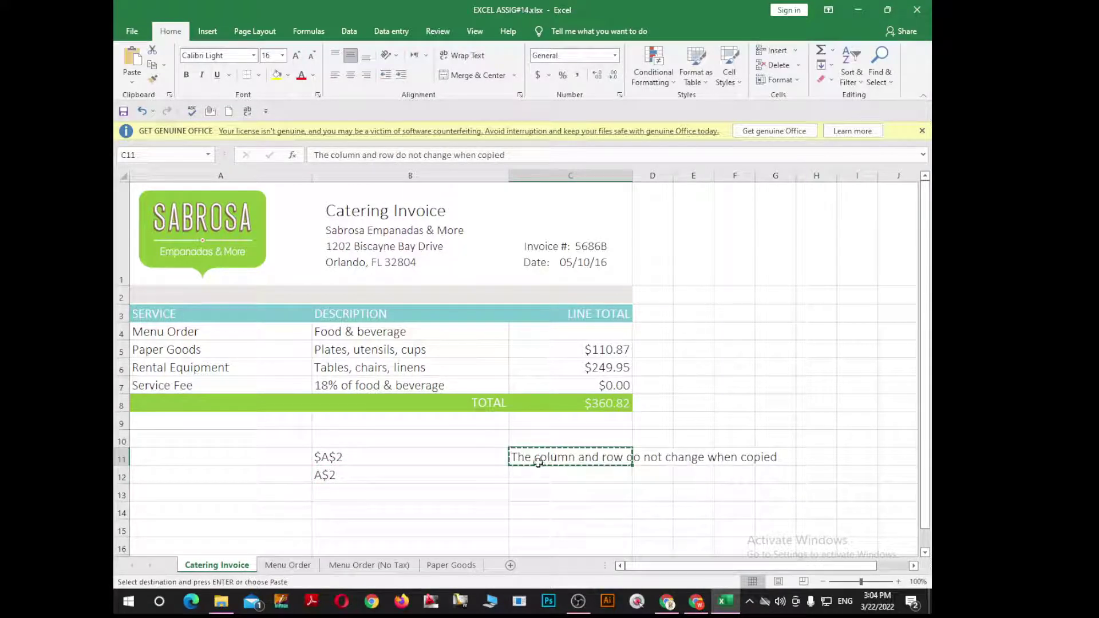
click(539, 477)
key(Return)
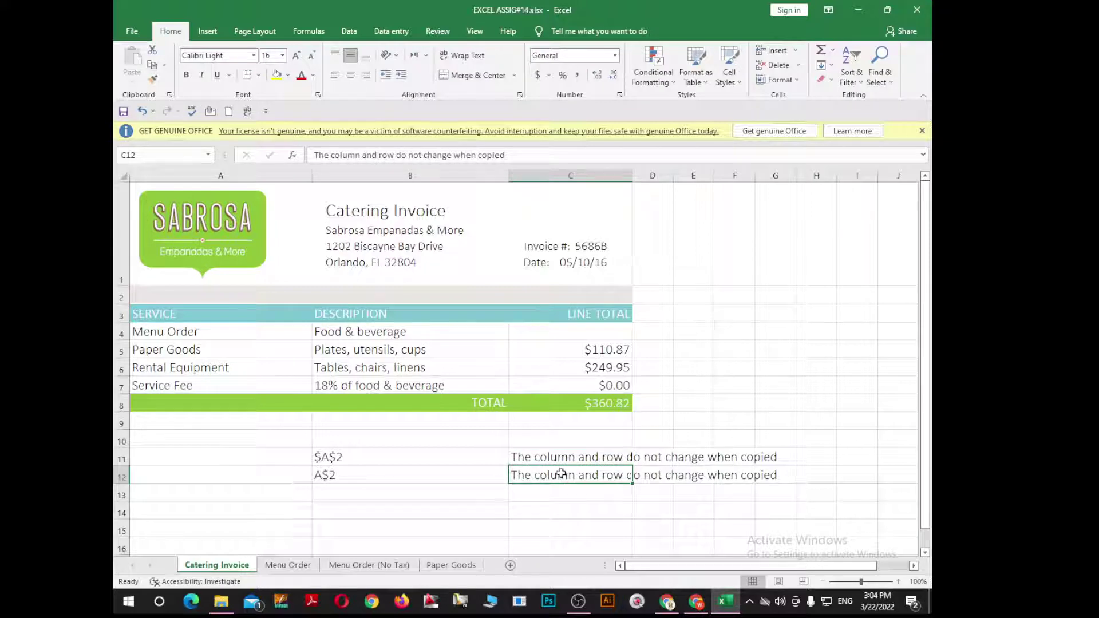
double_click(595, 477)
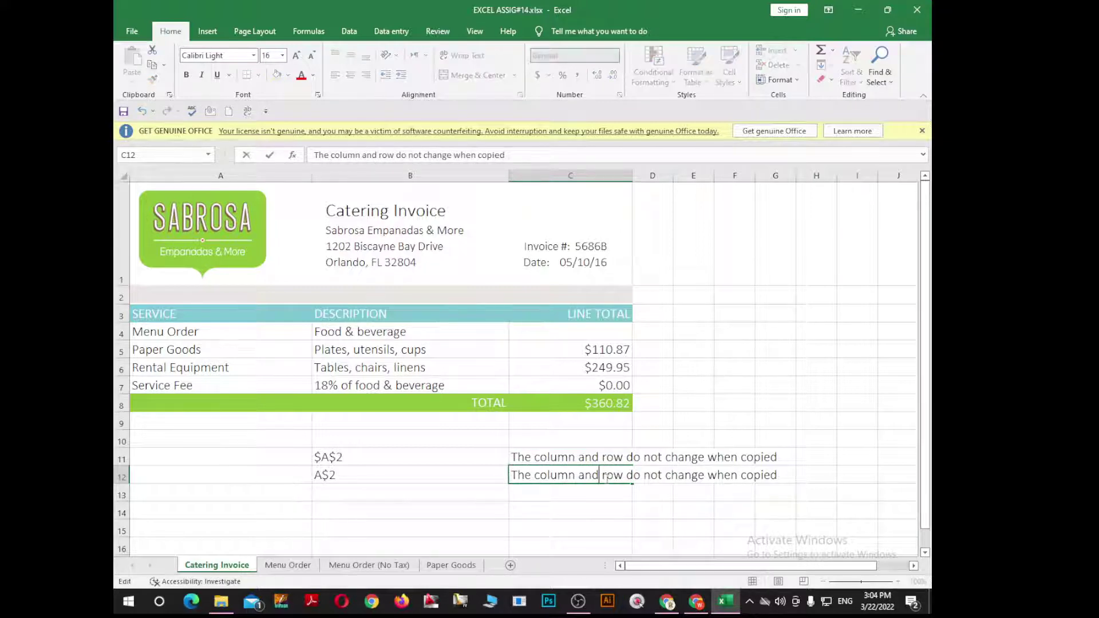
drag(599, 477, 535, 475)
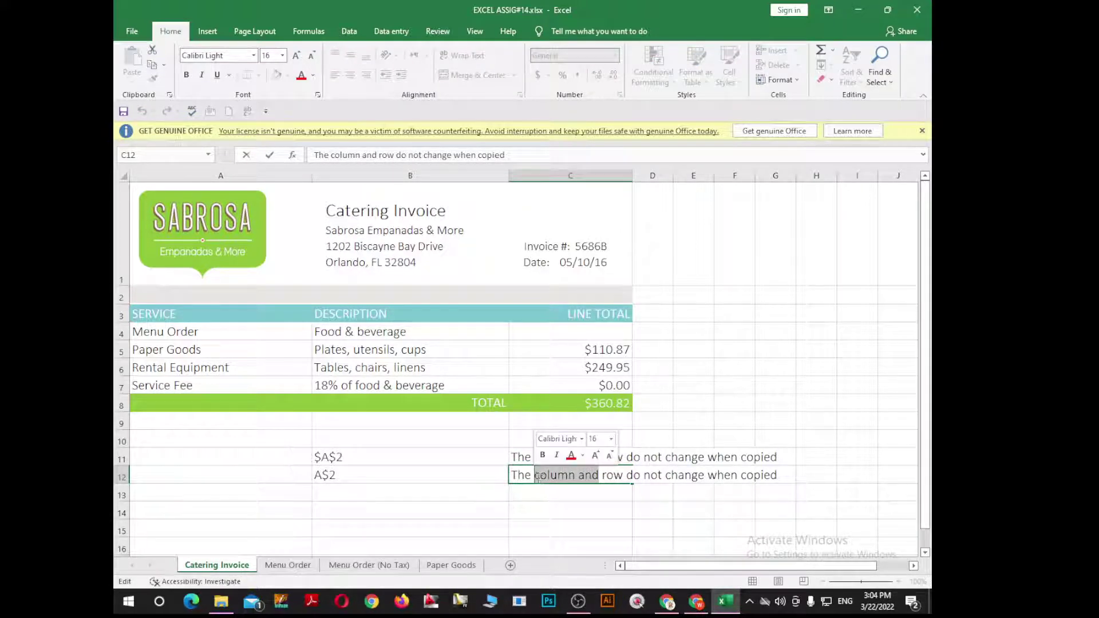
key(BackSpace)
click(551, 495)
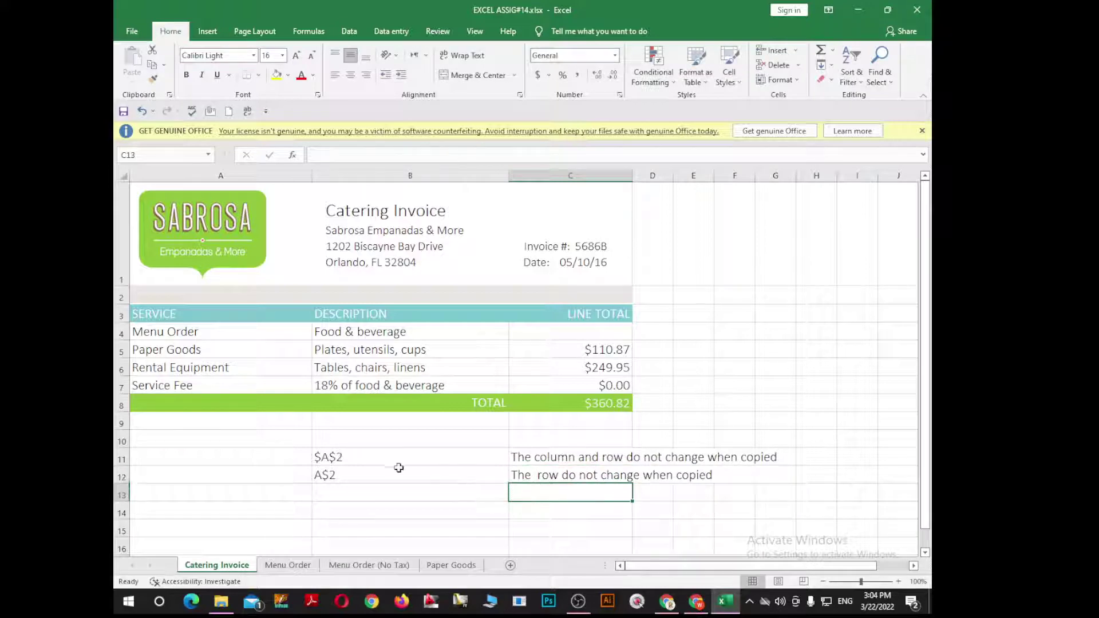
click(341, 490)
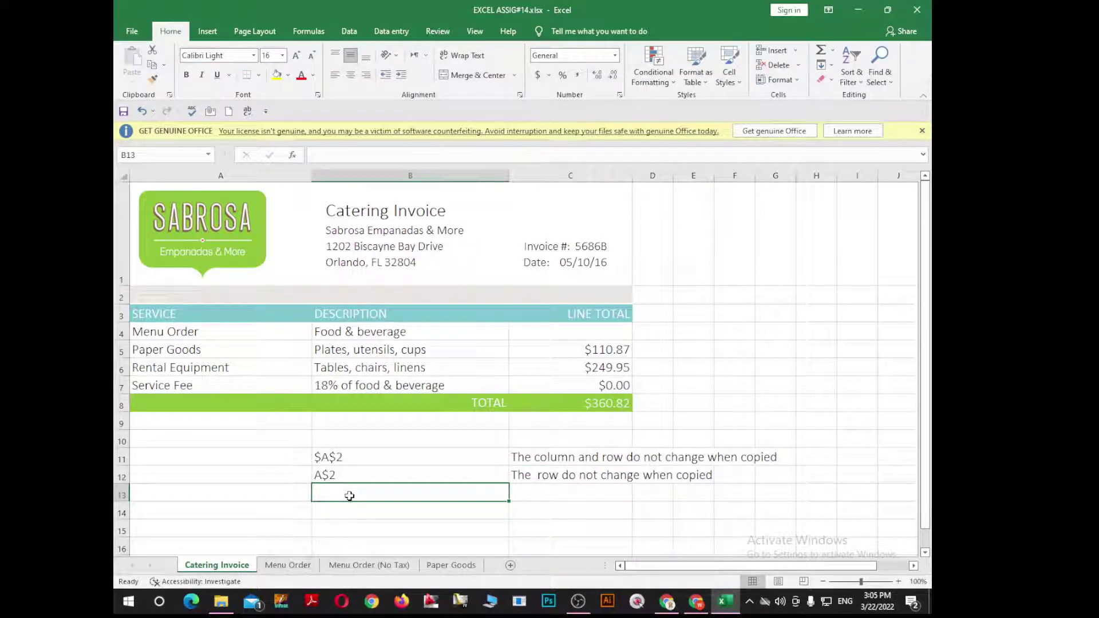
Enter $A2 in B13 and copy the C12 note into C13
text($A)
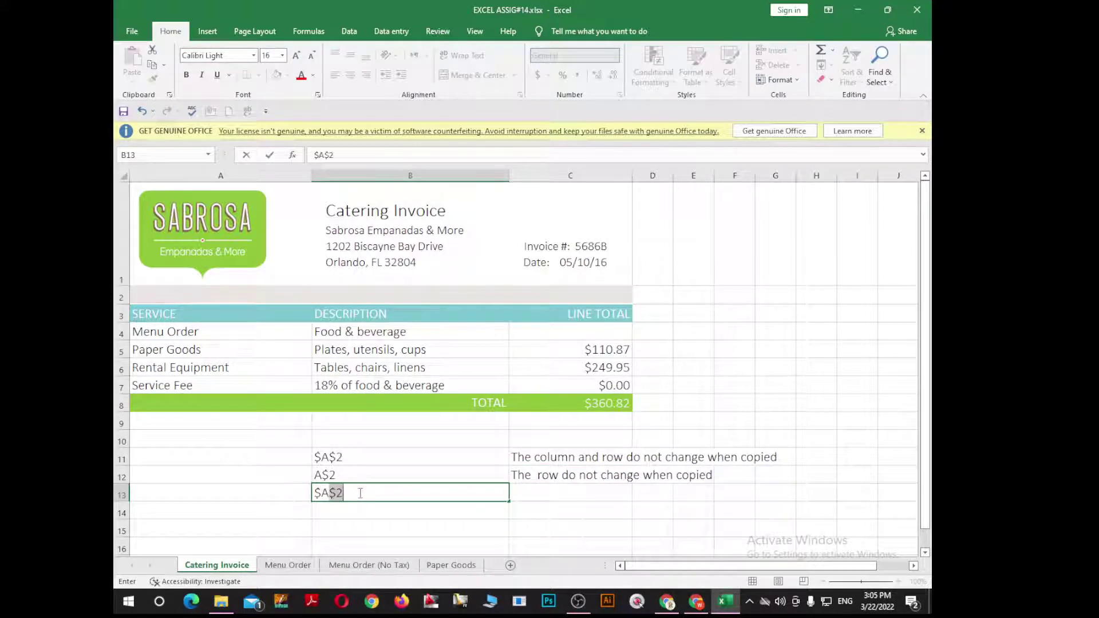
text(2)
click(542, 492)
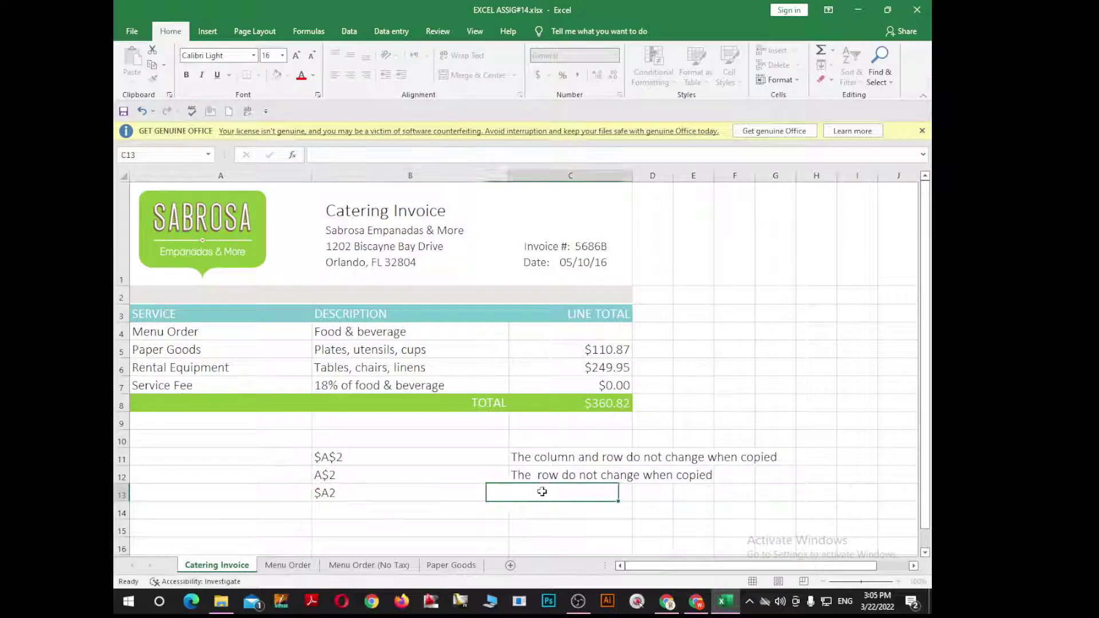
click(535, 475)
key(ctrl+c)
click(530, 492)
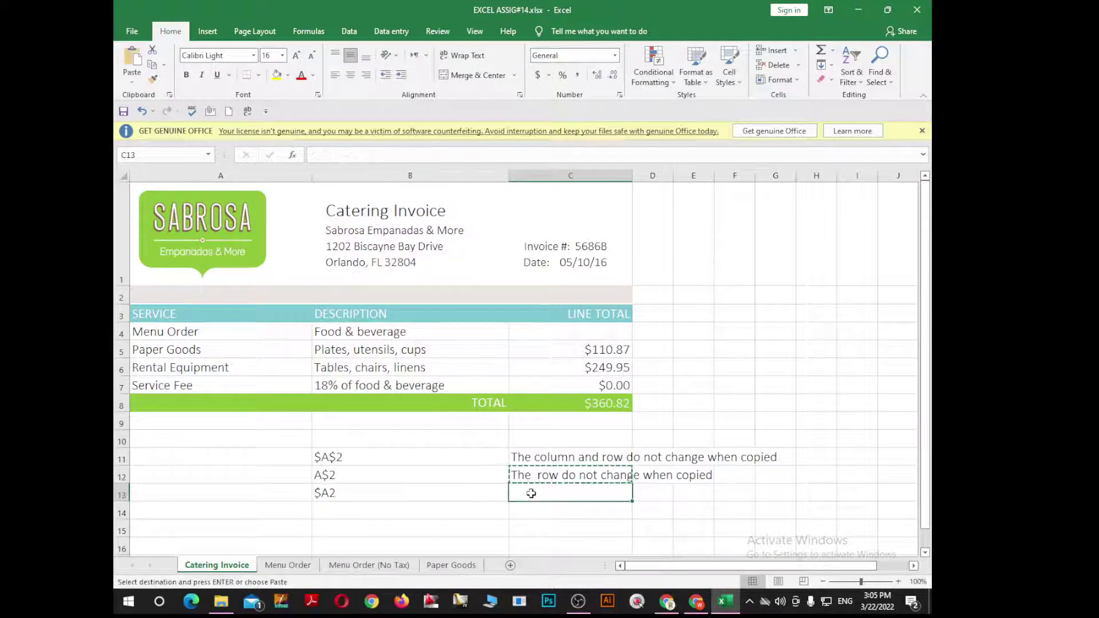
key(Return)
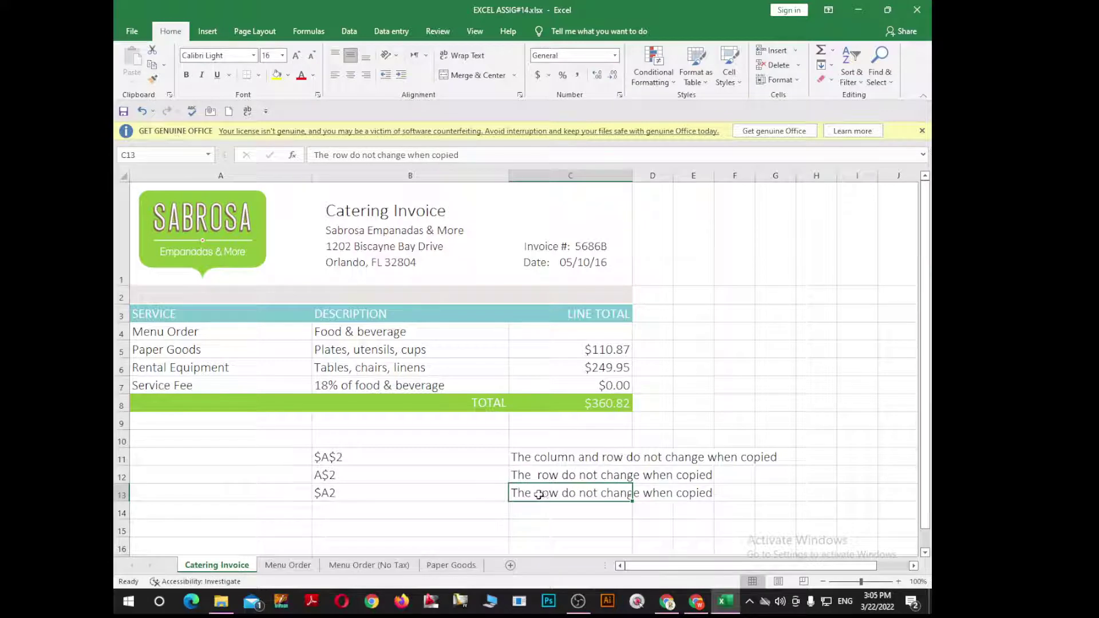
Replace 'row' with 'Column' in the C13 note
double_click(538, 494)
double_click(547, 494)
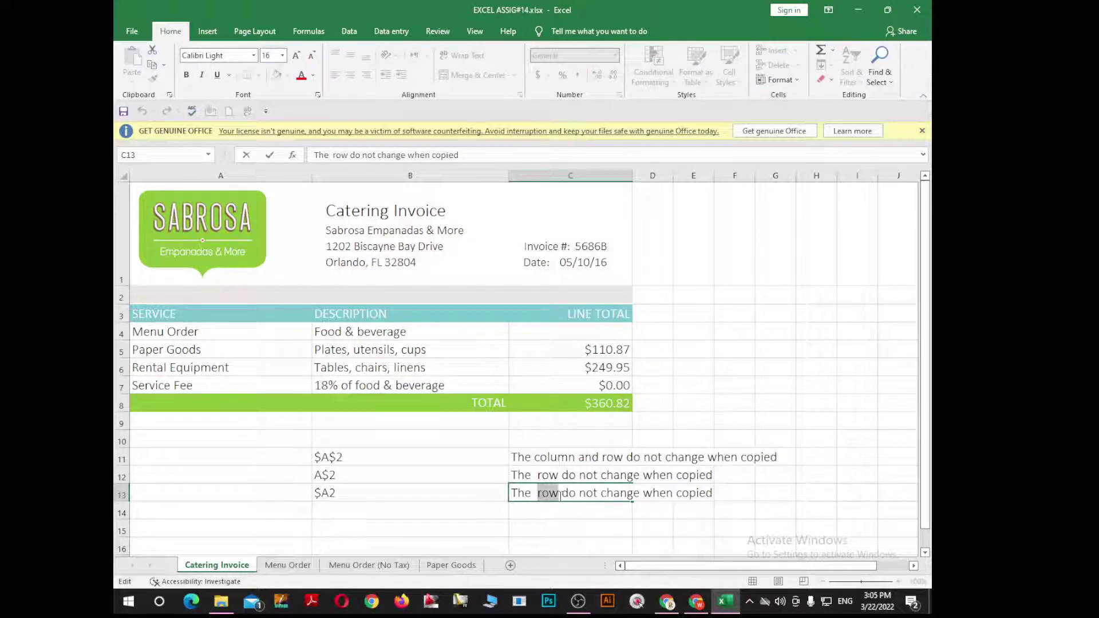
text(Col)
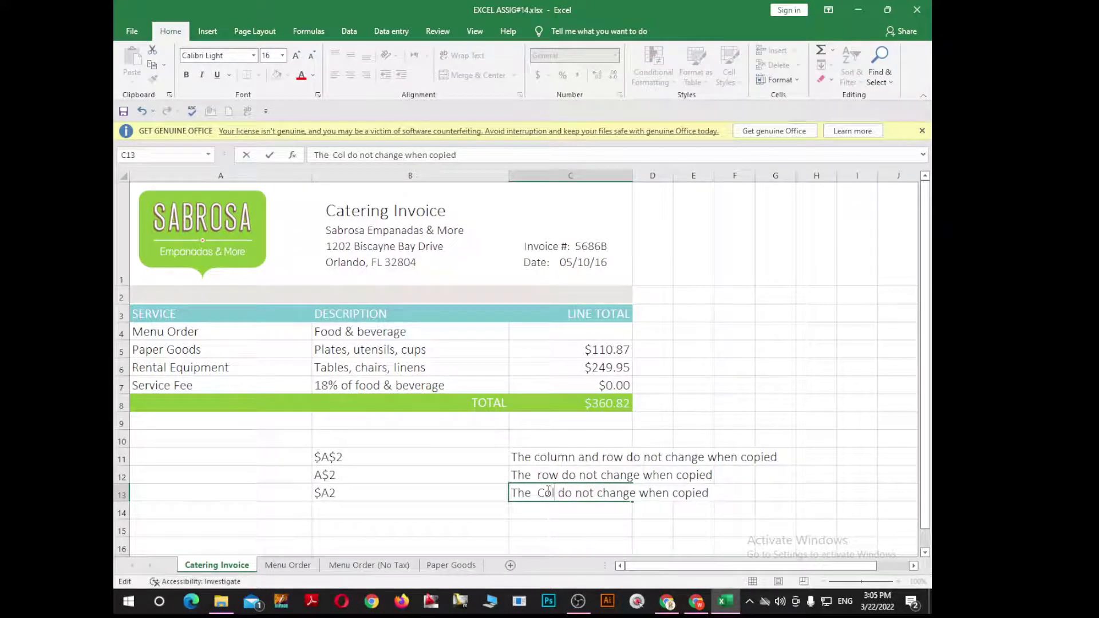
text(umn)
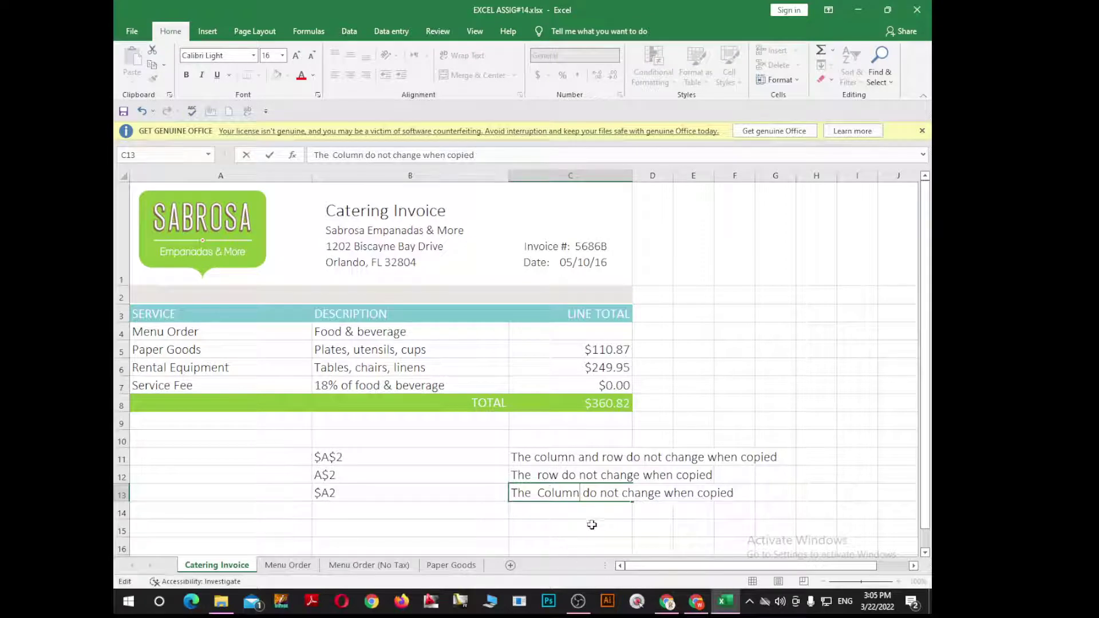
click(596, 524)
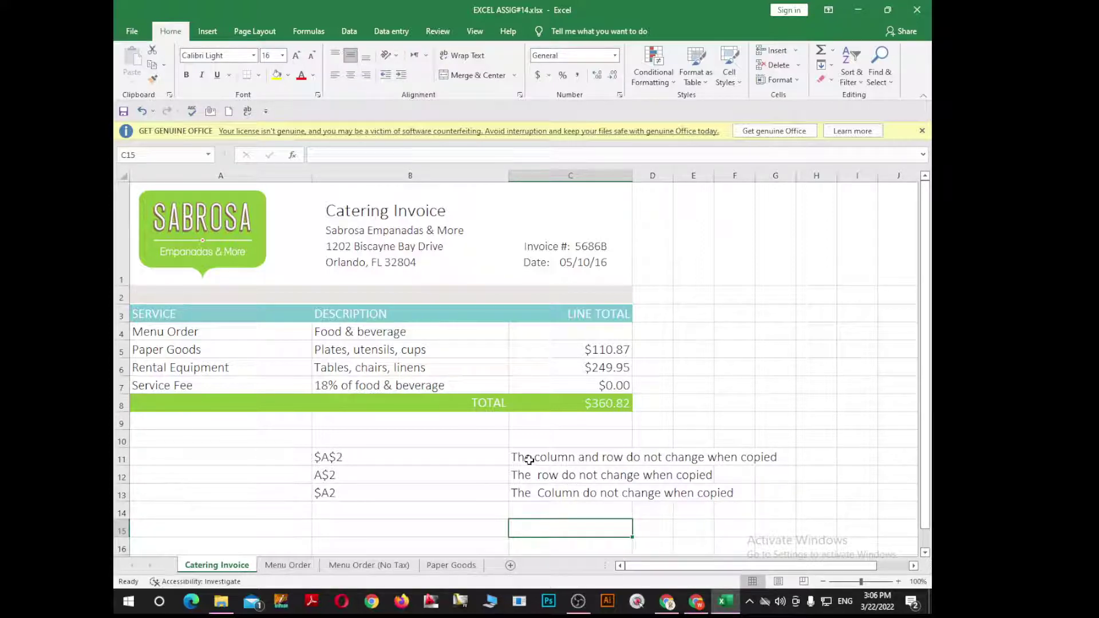
click(394, 491)
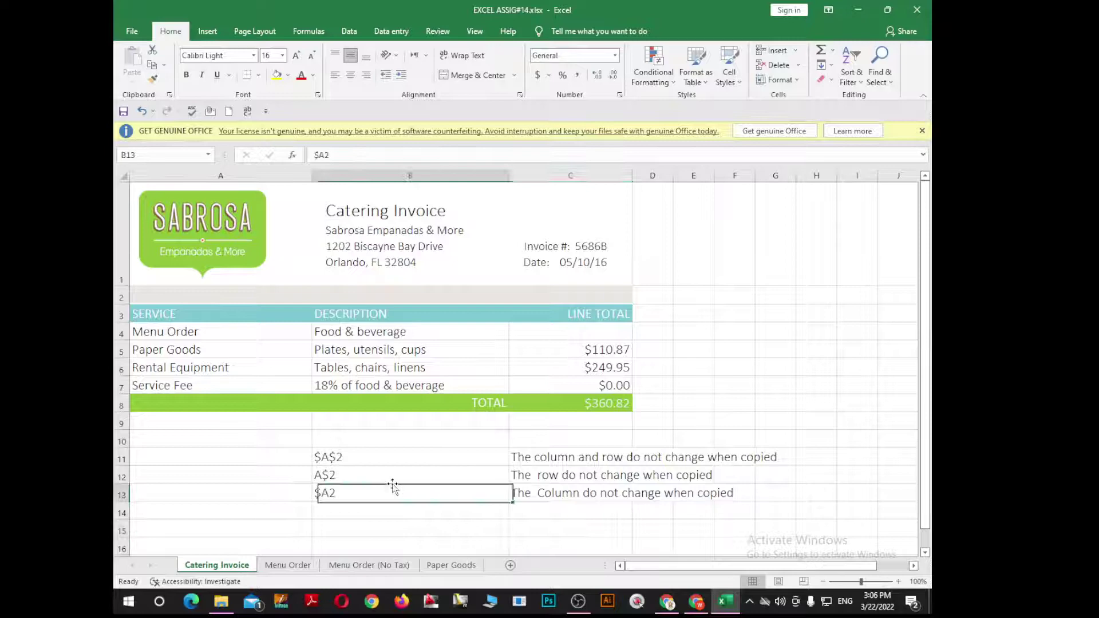
click(574, 415)
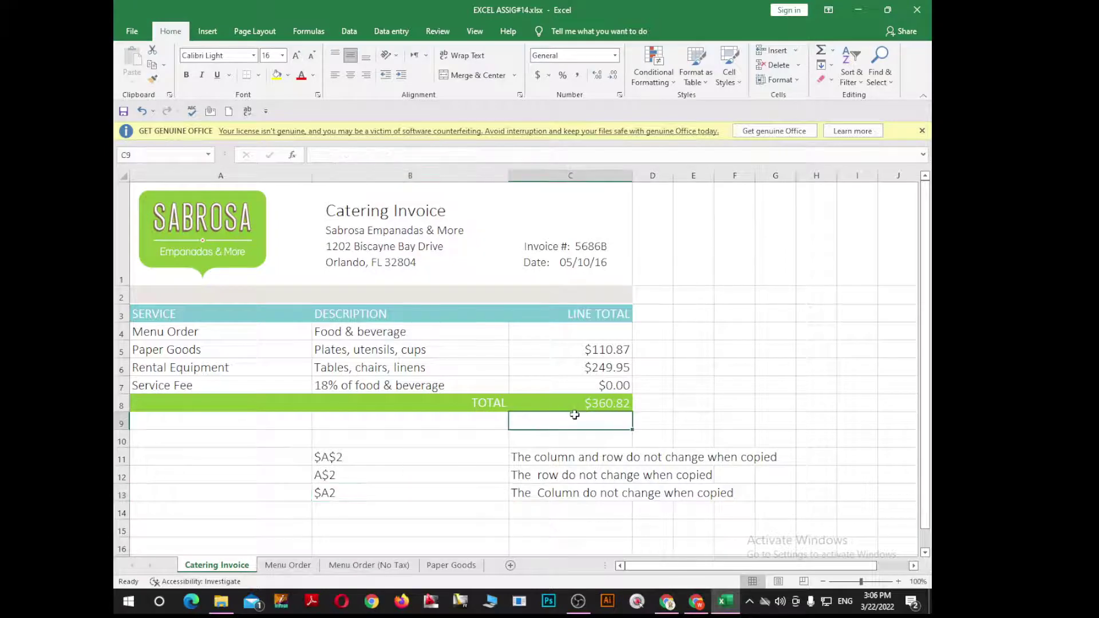
click(699, 603)
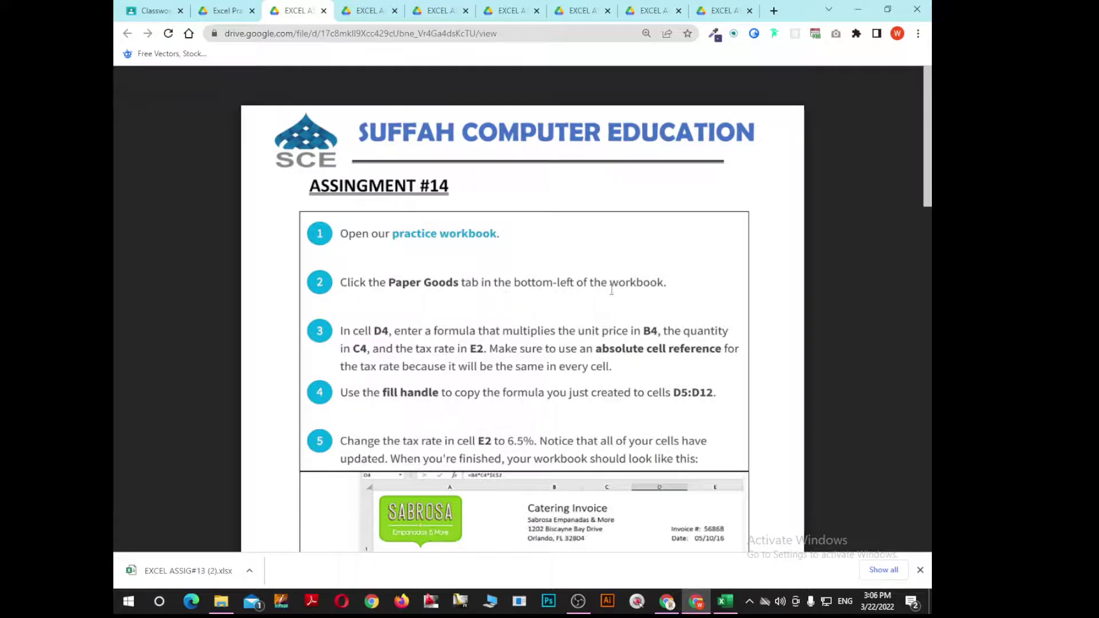
click(725, 601)
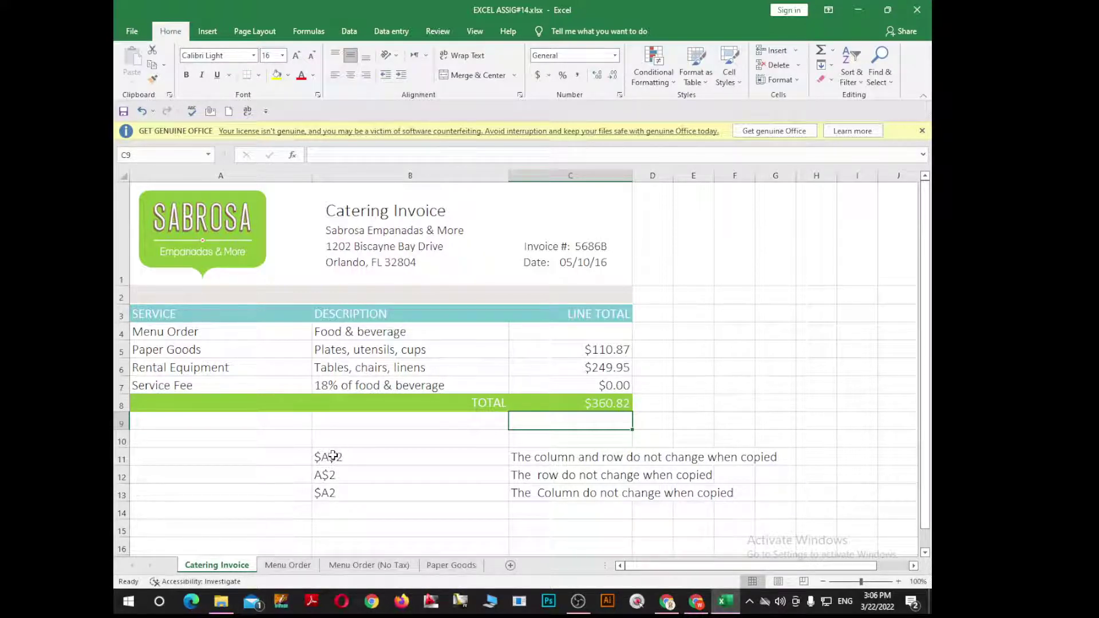
Paste B11:C13 into A16 on the Paper Goods sheet, then return to the assignment PDF
mouse_move(334, 451)
mouse_down()
mouse_move(487, 491)
mouse_move(605, 496)
mouse_up()
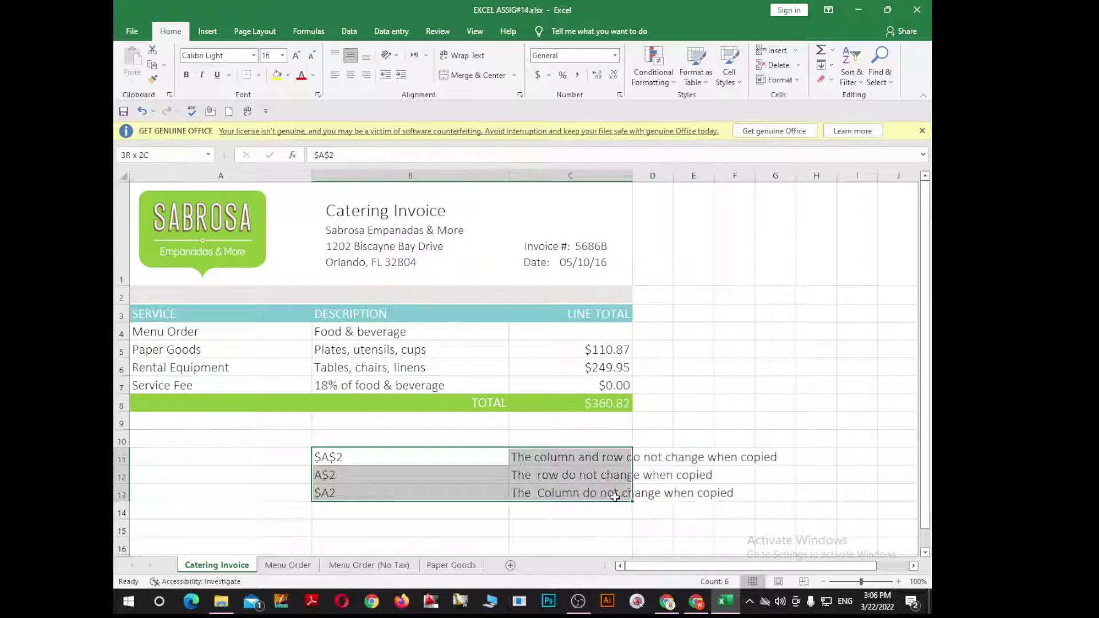
key(ctrl+c)
key(ctrl+v)
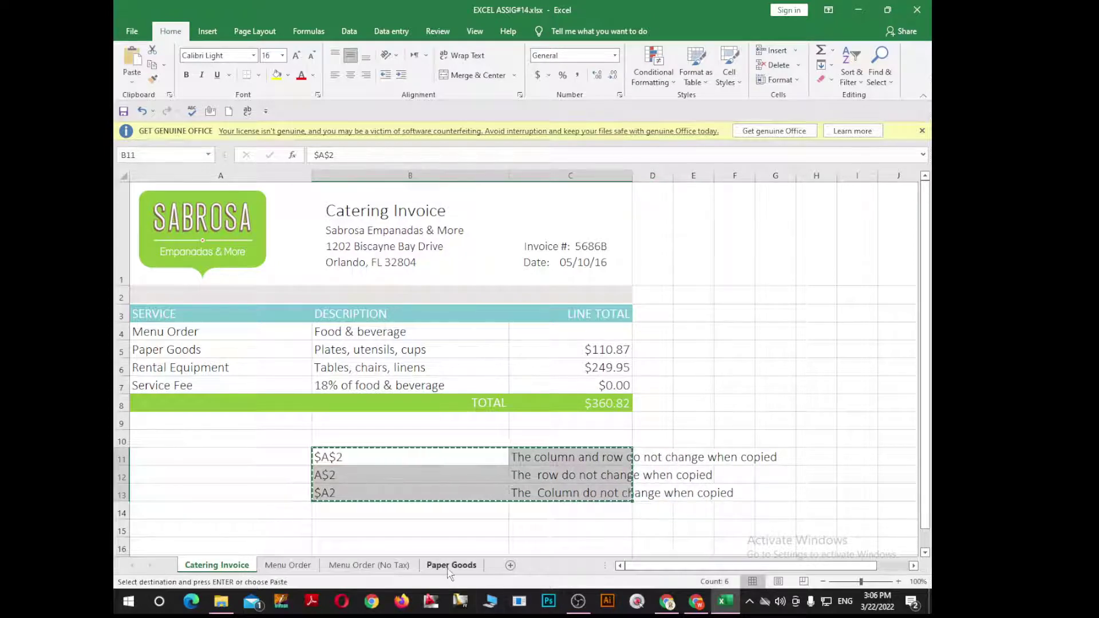
click(451, 565)
scroll(281, 498, up, 1)
scroll(285, 498, down, 1)
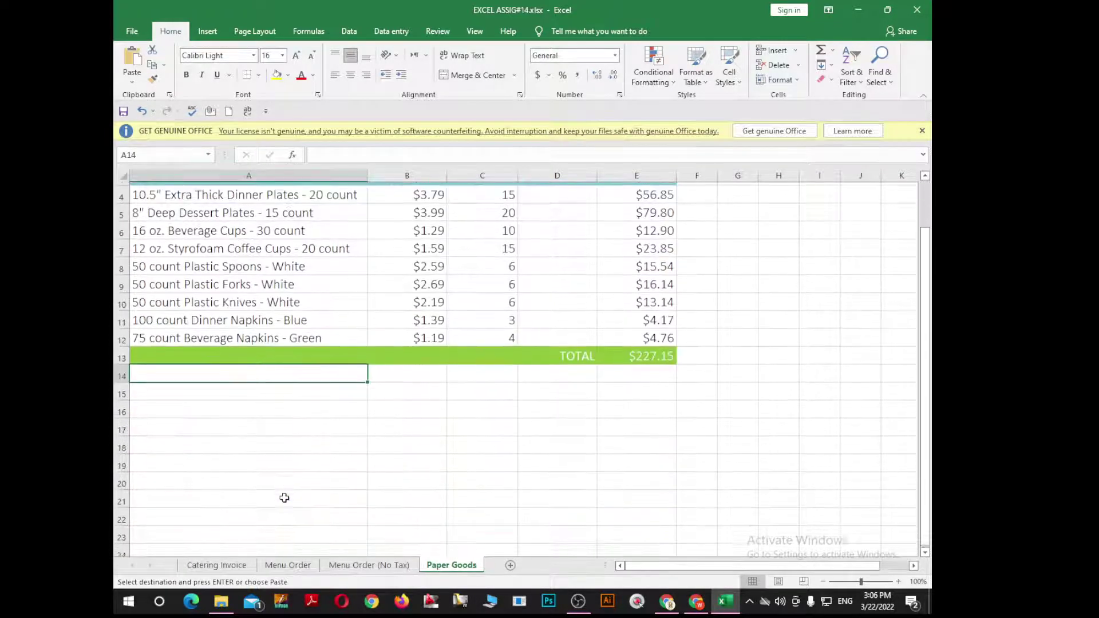
click(189, 409)
key(Return)
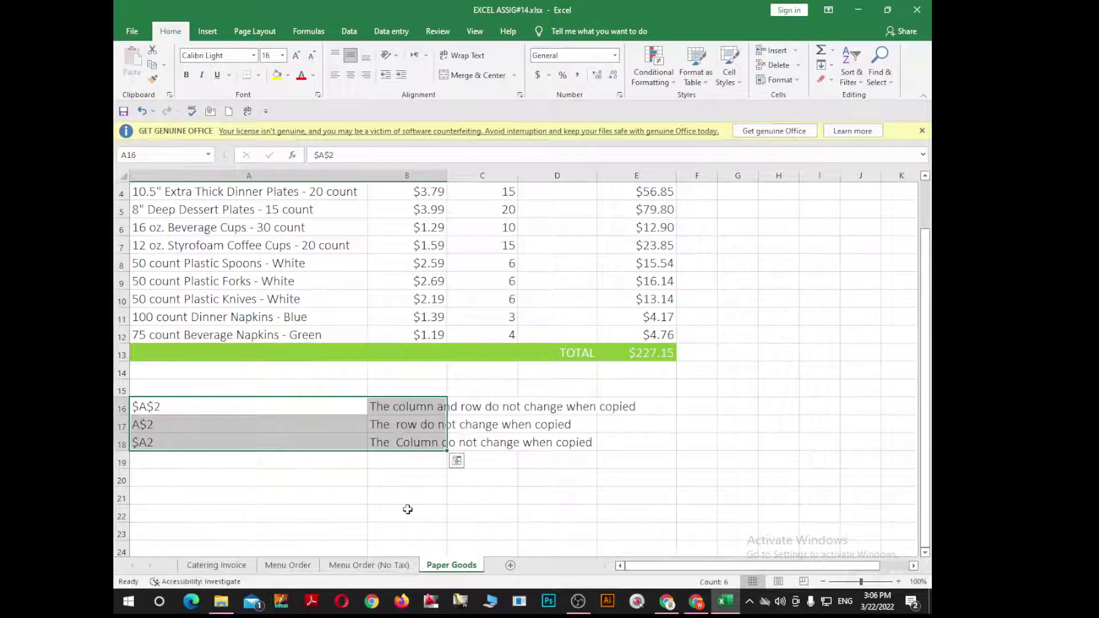
click(405, 513)
scroll(314, 461, up, 1)
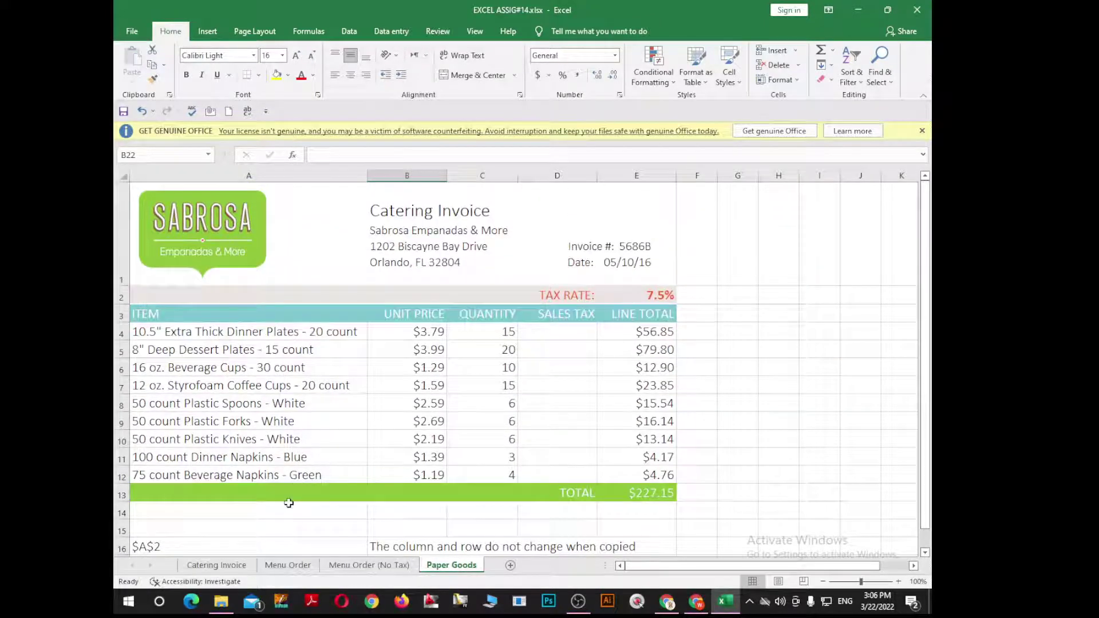
key(alt+Tab)
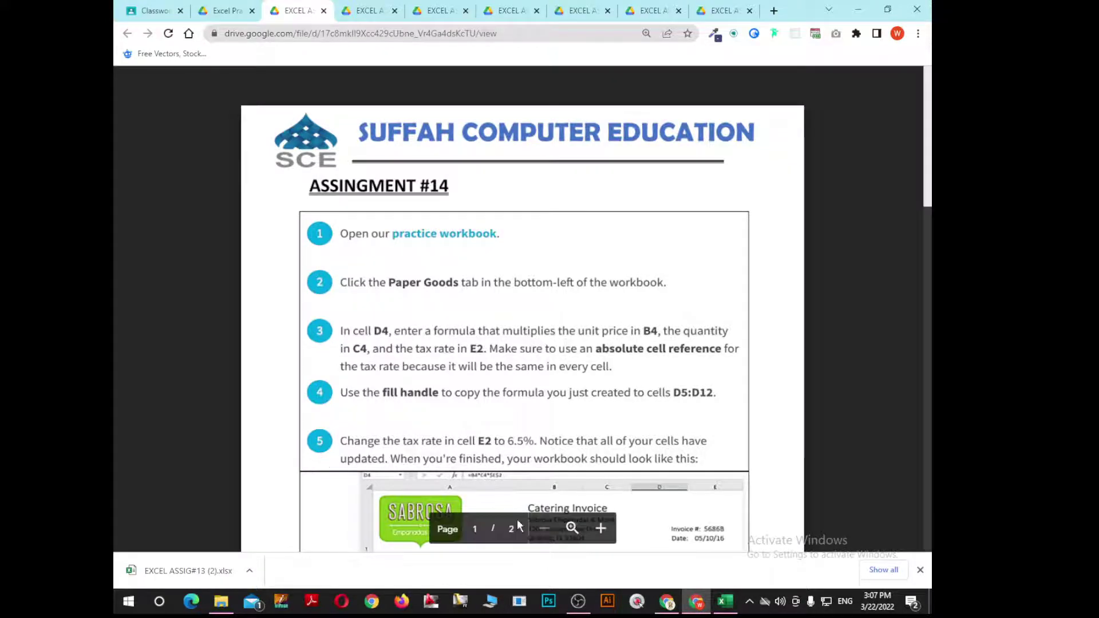
mouse_move(524, 343)
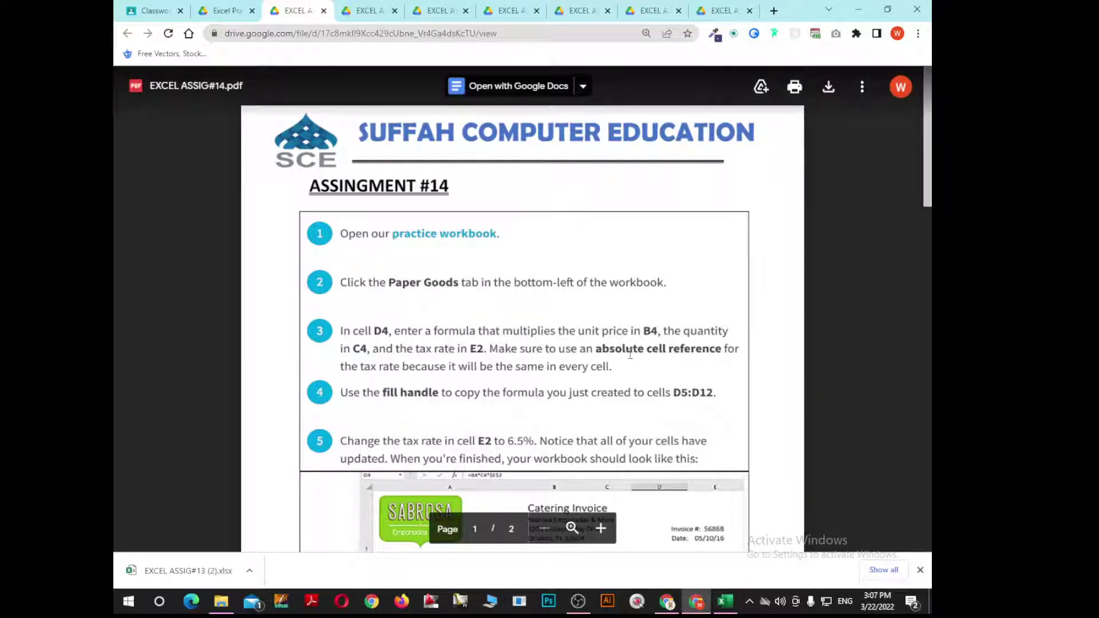
Return to Excel and inspect the line-total formulas in E11 and E5, e.g. =B5*C5+D5
key(alt+Tab)
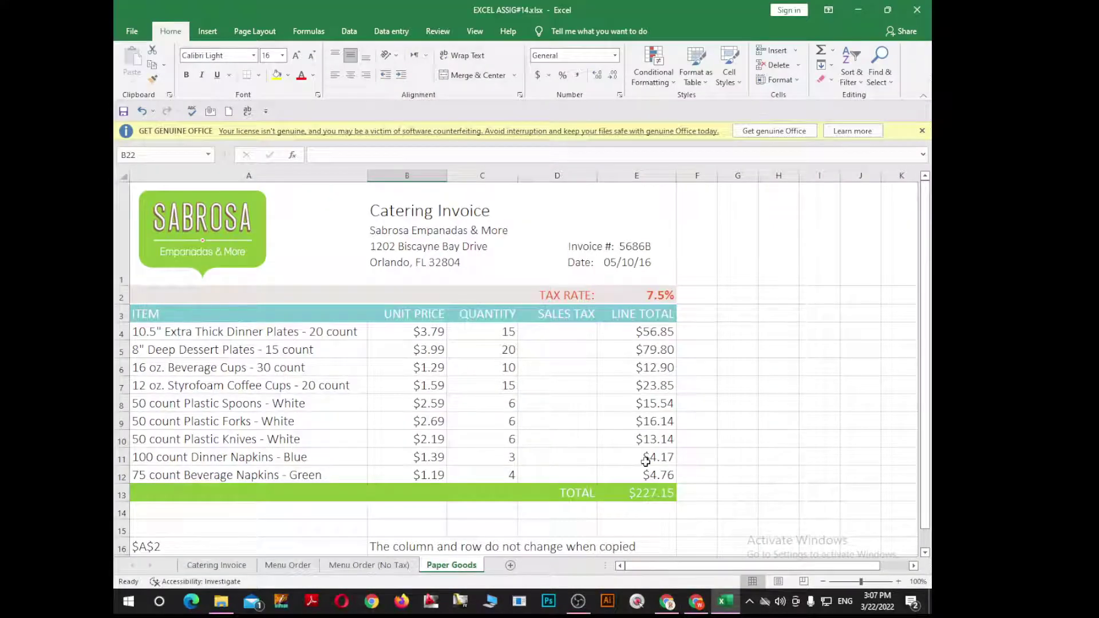
click(645, 461)
scroll(569, 466, down, 2)
scroll(569, 478, up, 2)
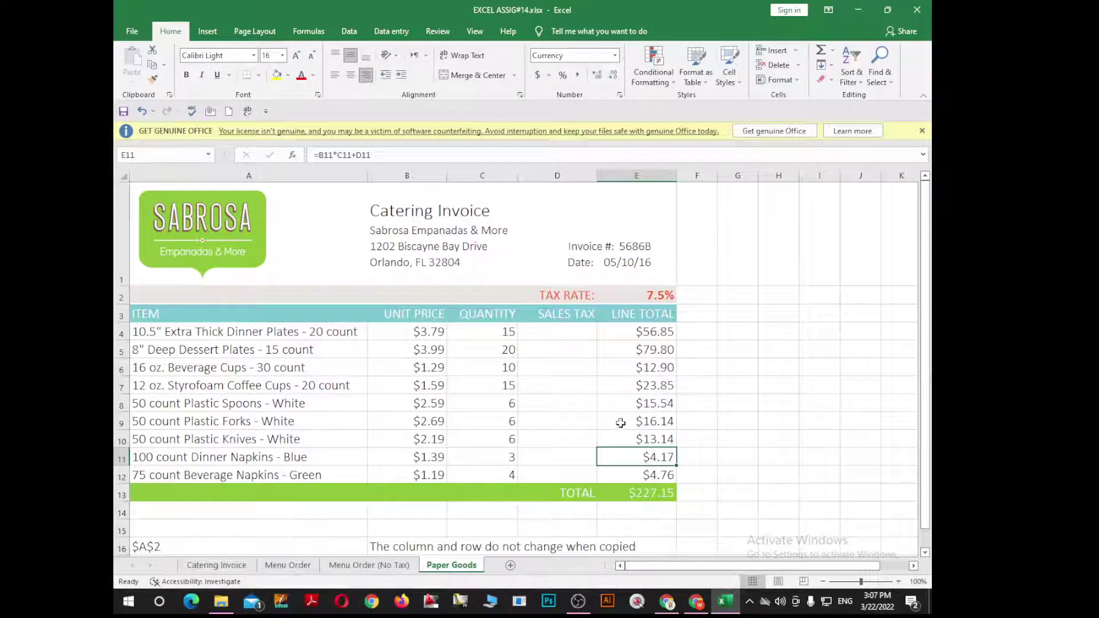
click(639, 344)
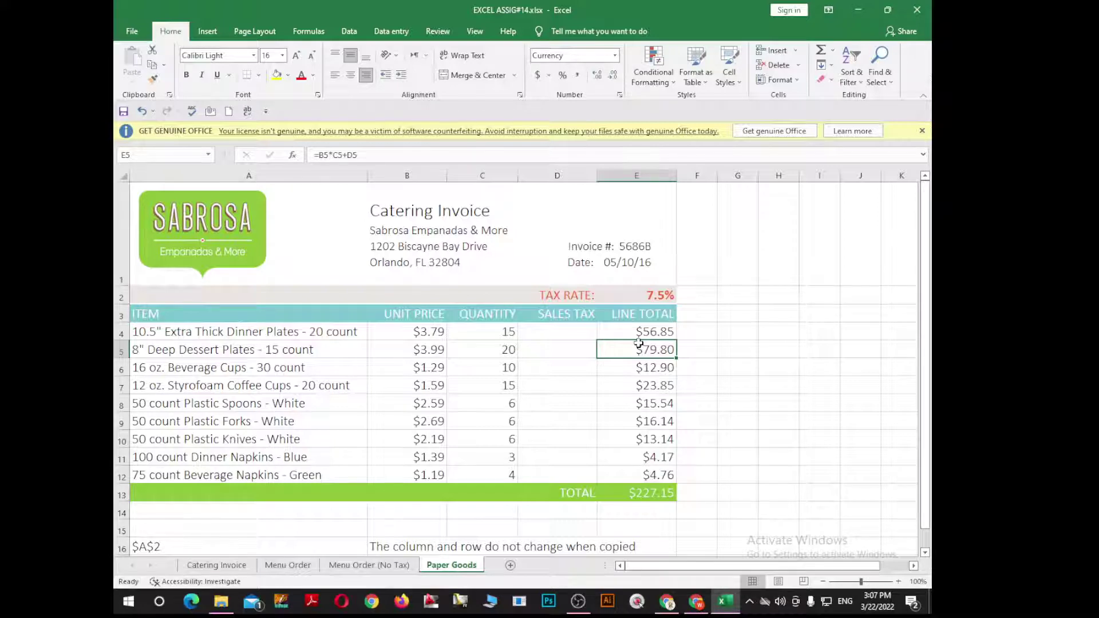
Enter =C4*B4 in D4 and fill it down to D9
click(538, 331)
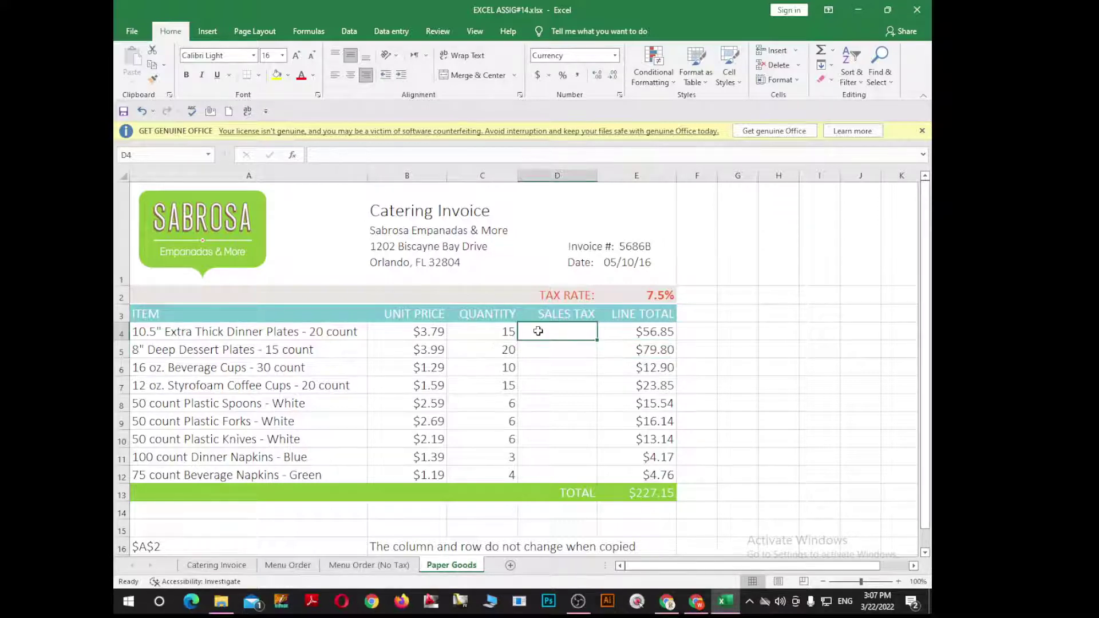
text(=)
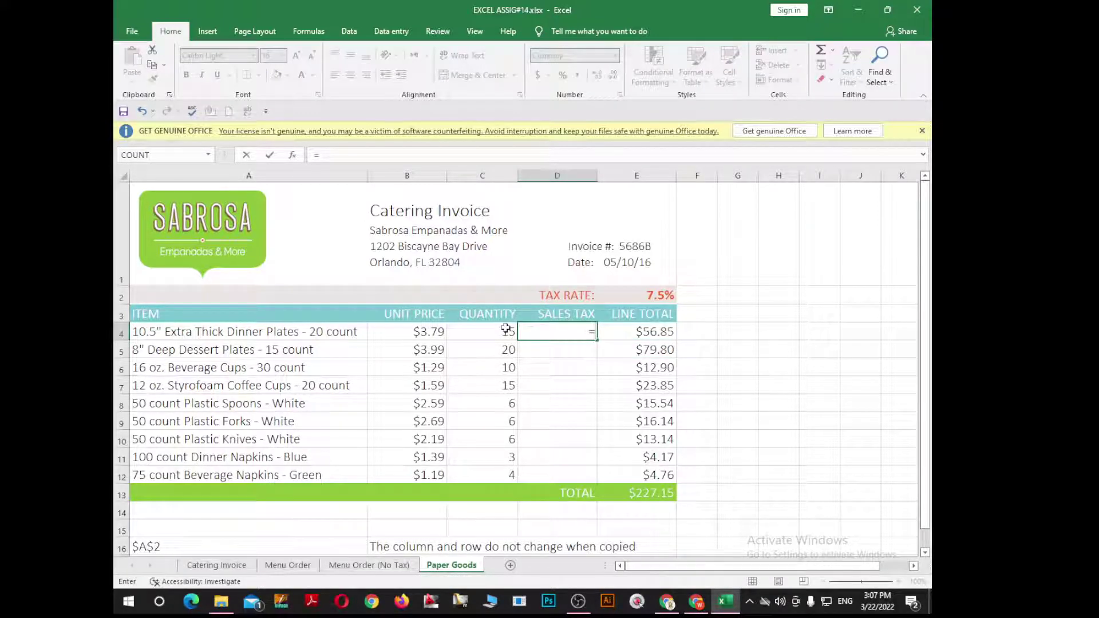
click(505, 328)
text(*)
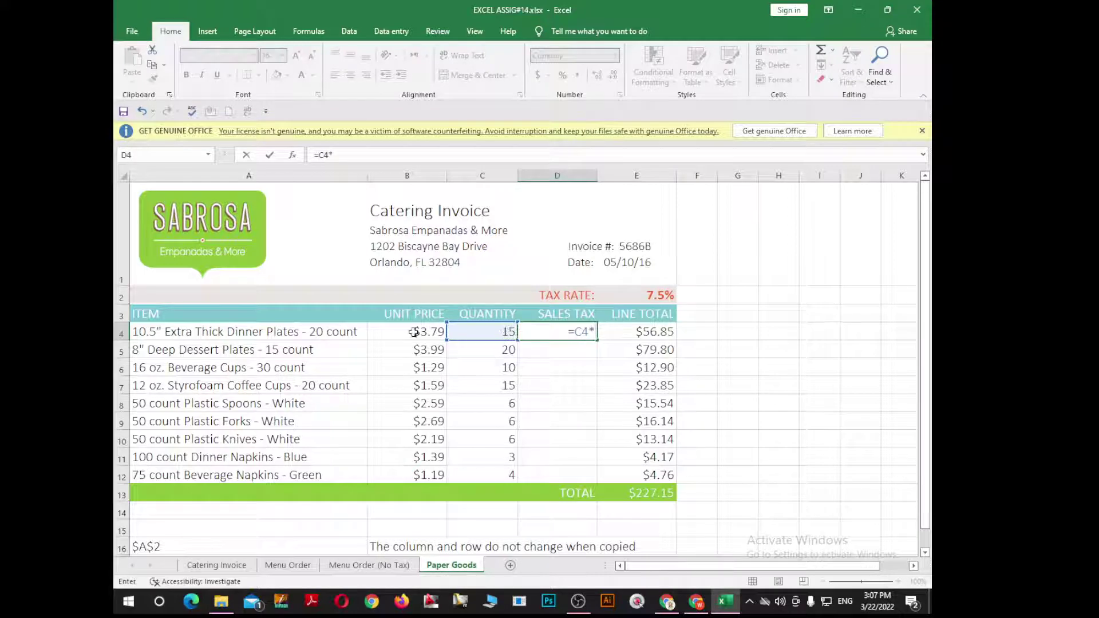
click(414, 332)
key(Return)
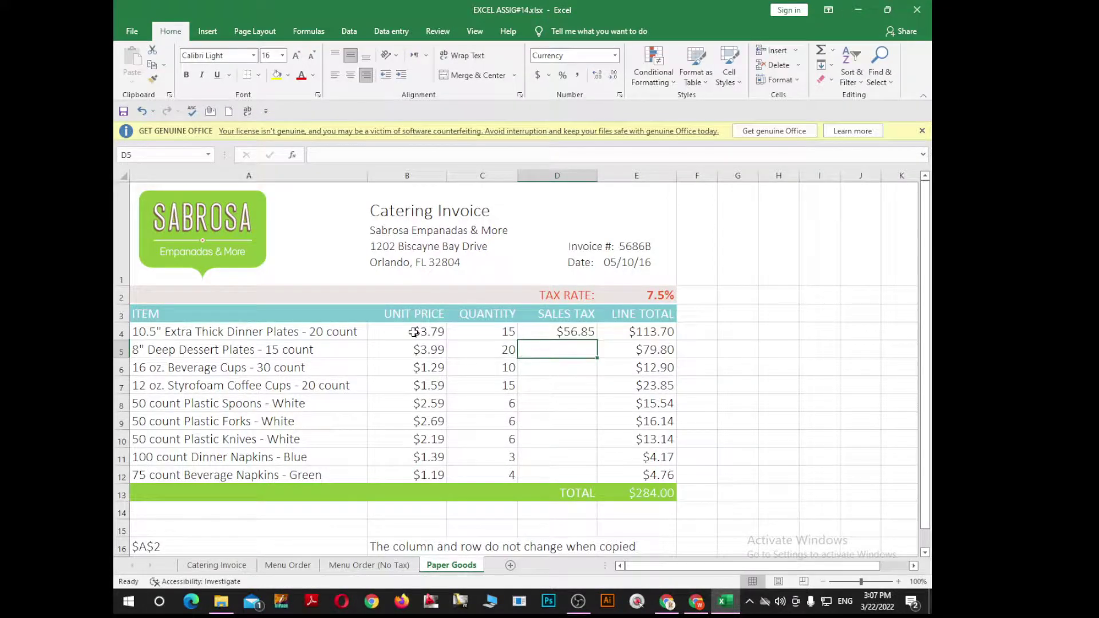
click(557, 334)
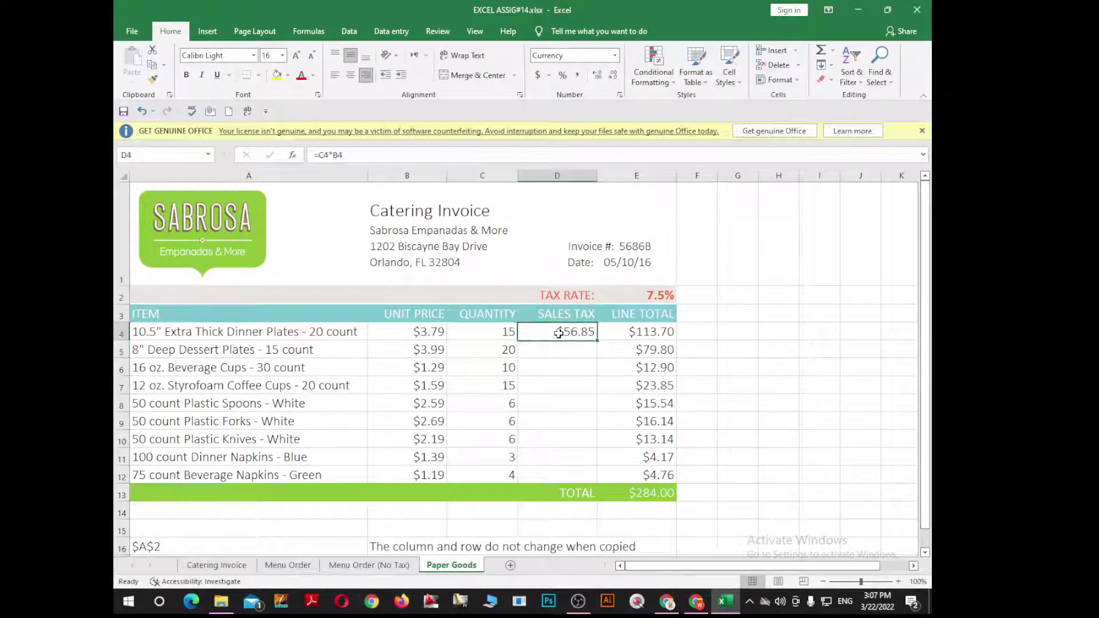
drag(596, 340, 596, 429)
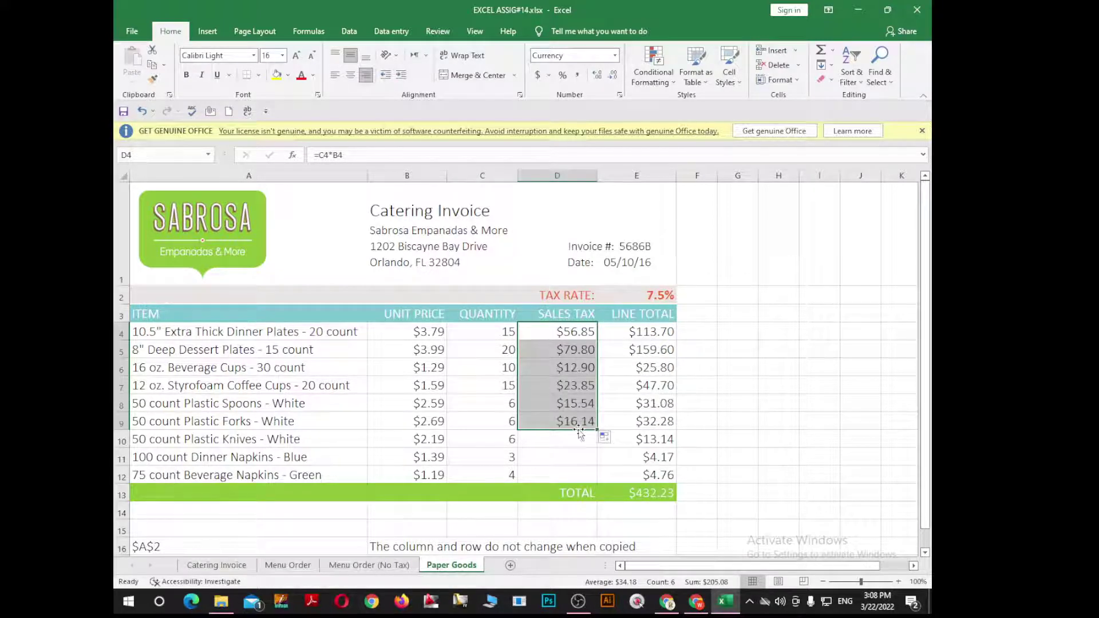
Review the copied formulas in D4, D5 and D6
click(578, 348)
double_click(577, 334)
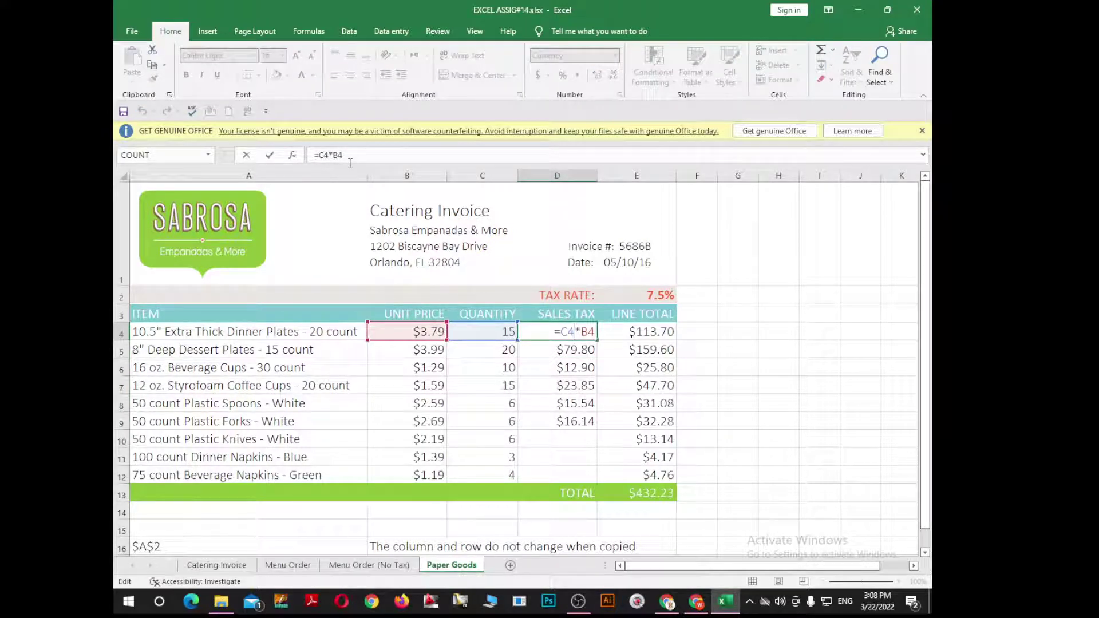
double_click(561, 350)
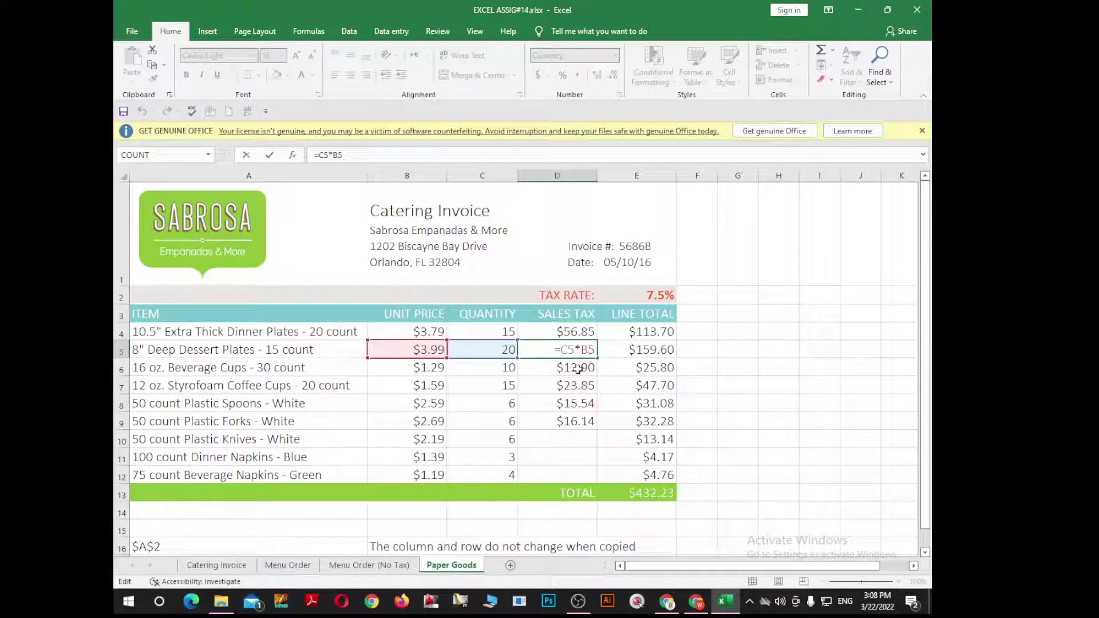
key(Return)
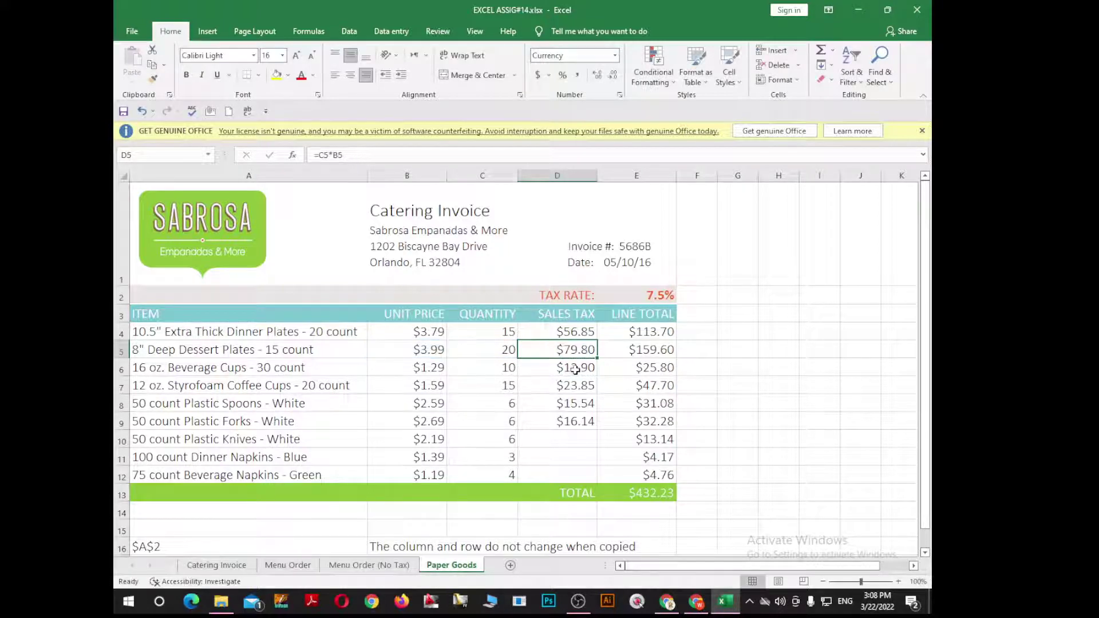
double_click(577, 368)
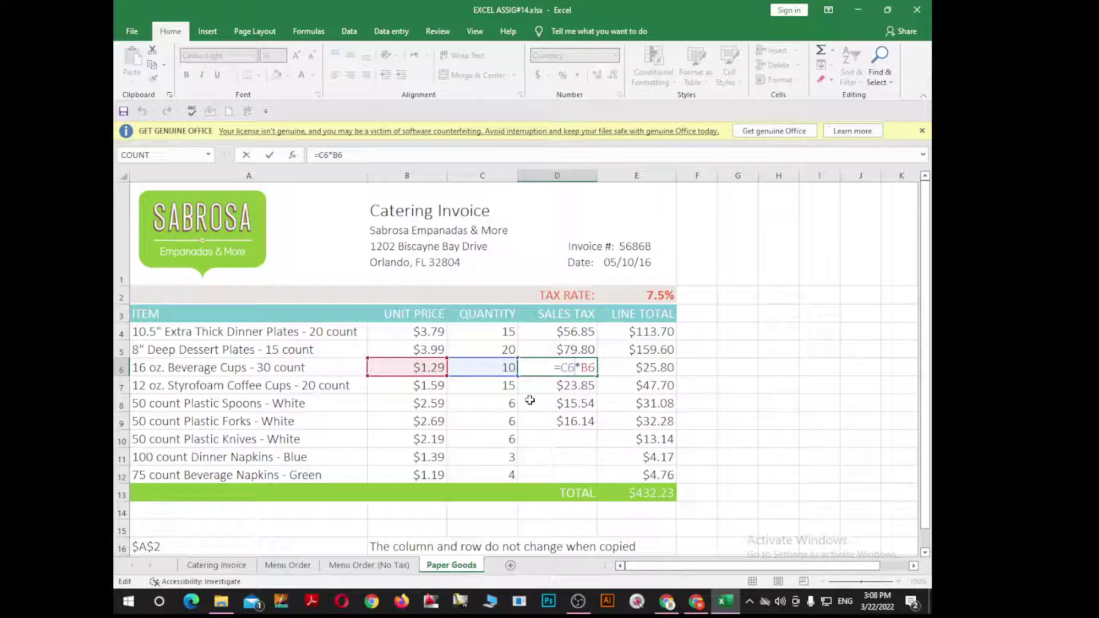
key(ctrl+Return)
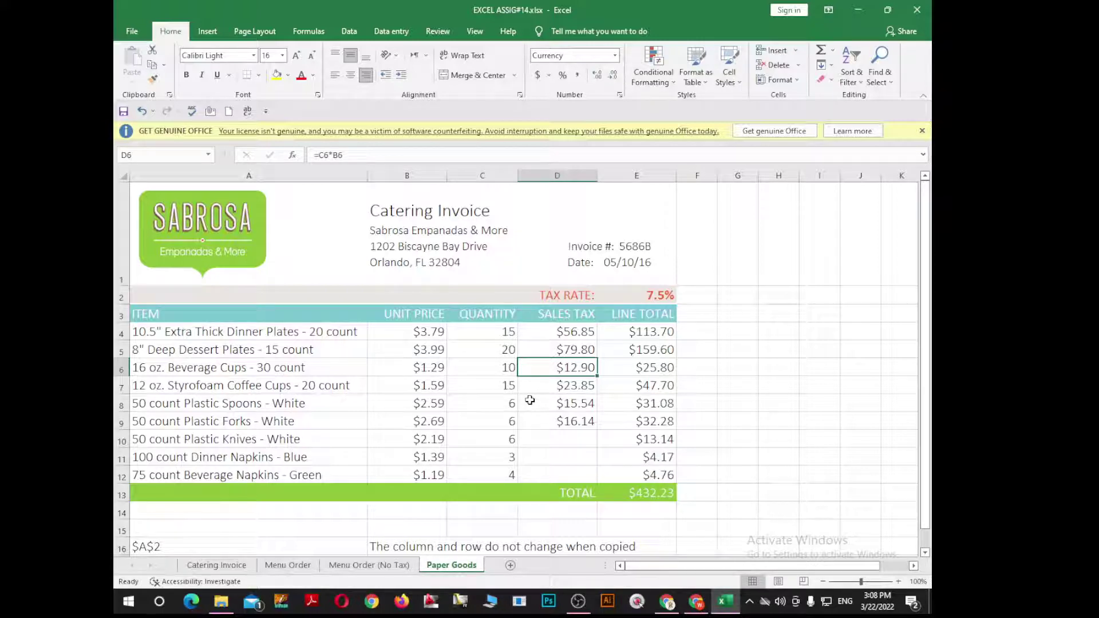
Delete the filled Sales Tax values from column D
drag(563, 345, 569, 411)
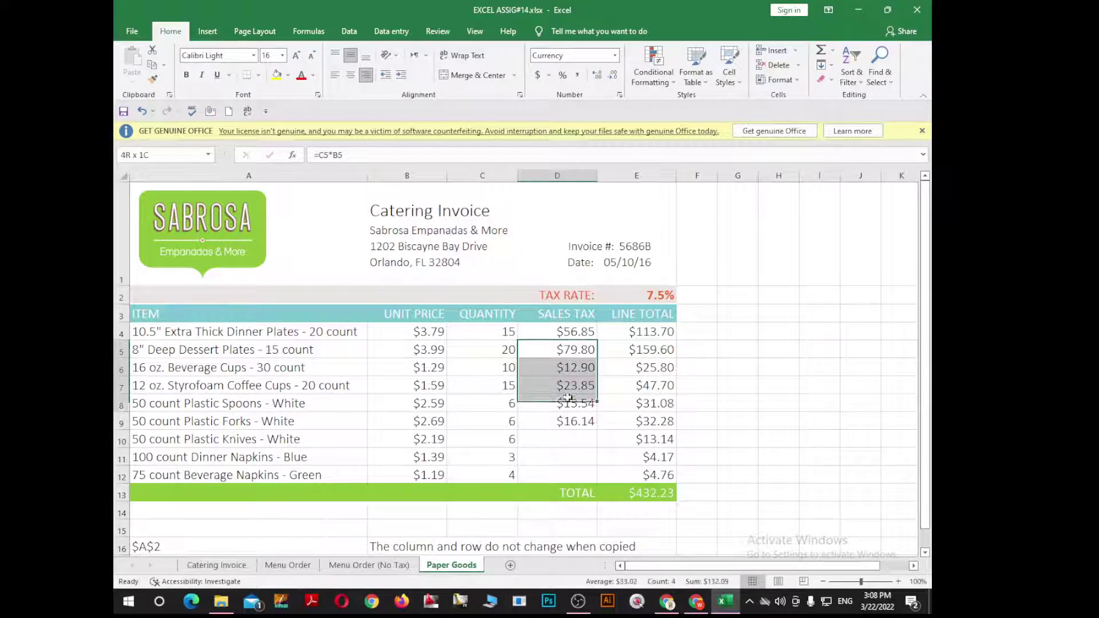
drag(573, 333, 578, 419)
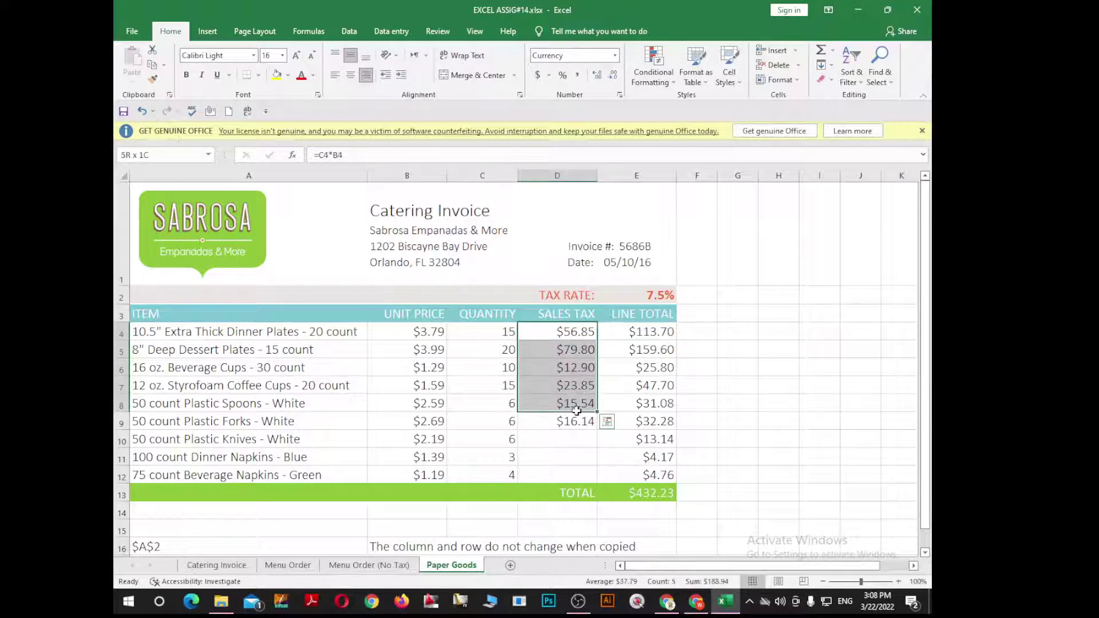
key(Delete)
Enter =B4*C4*E2 in D4 for $4.26 sales tax, then switch to the assignment PDF
click(540, 331)
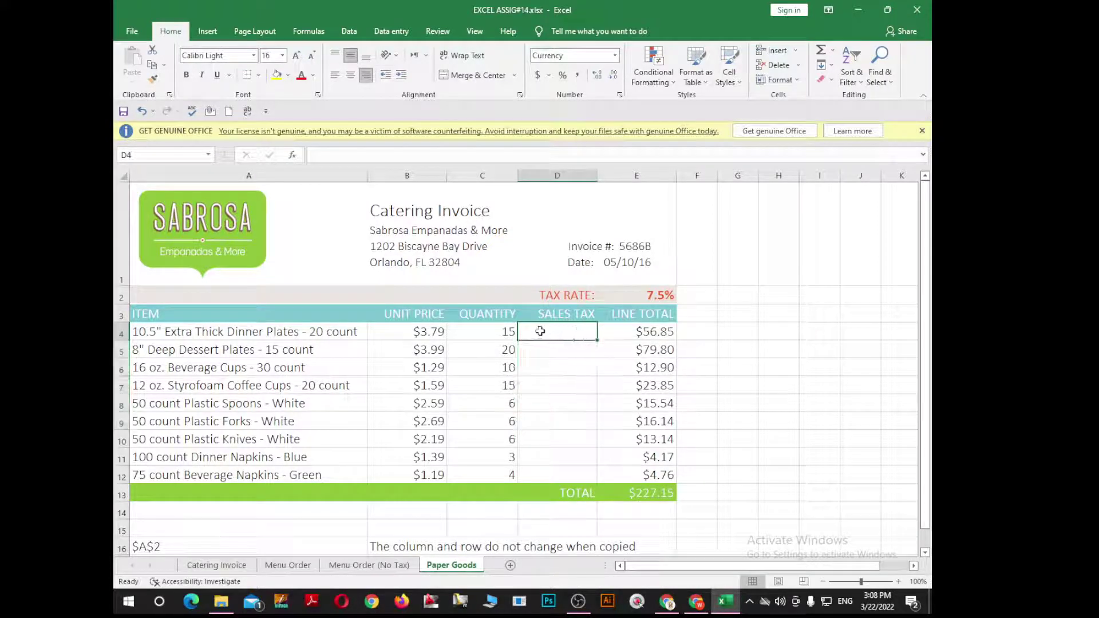
text(=)
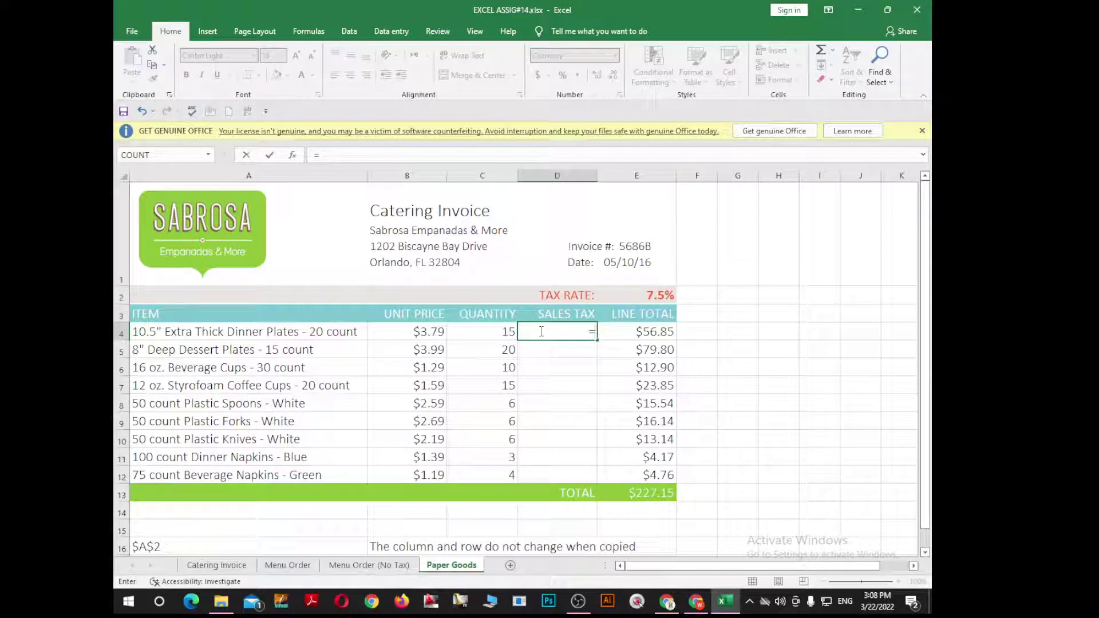
key(Left)
key(Left)
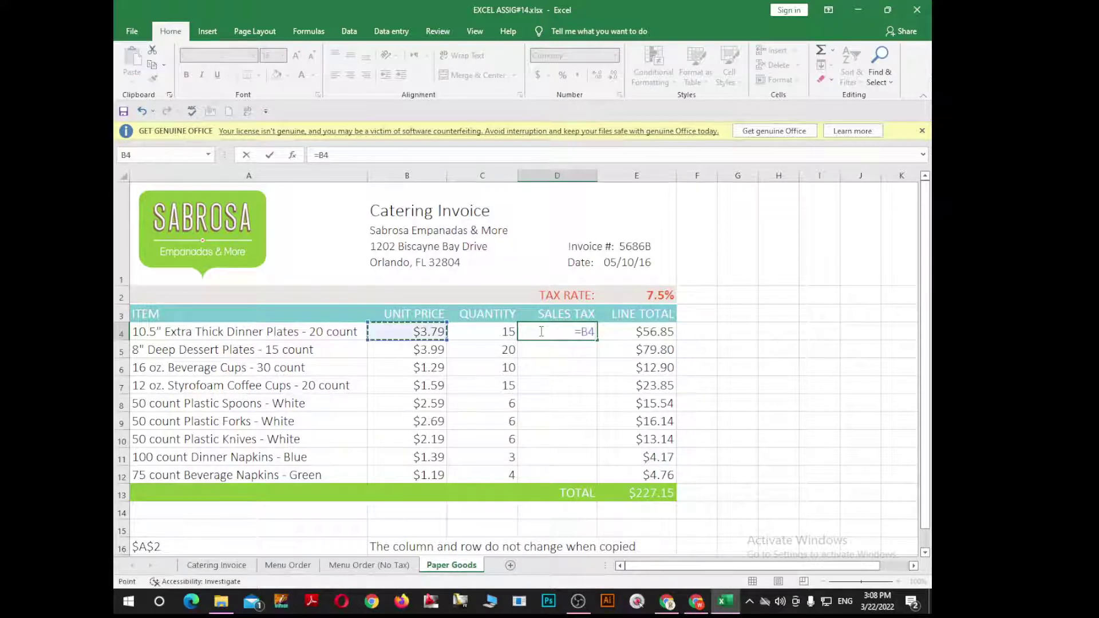
text(*)
key(Right)
key(Left)
key(Left)
key(Left)
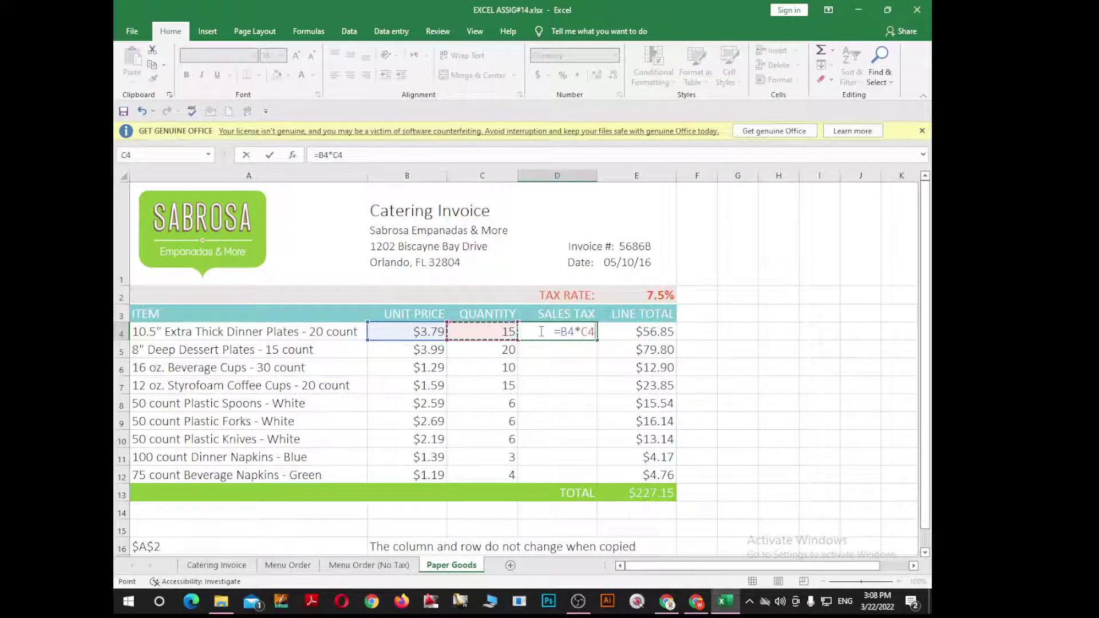
text(*)
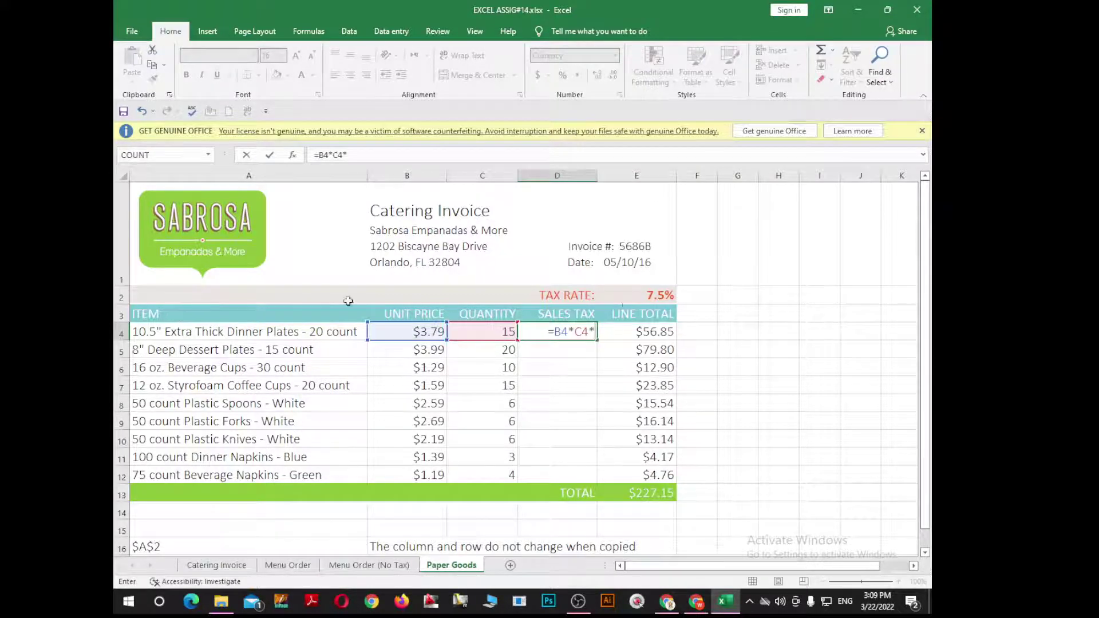
click(647, 300)
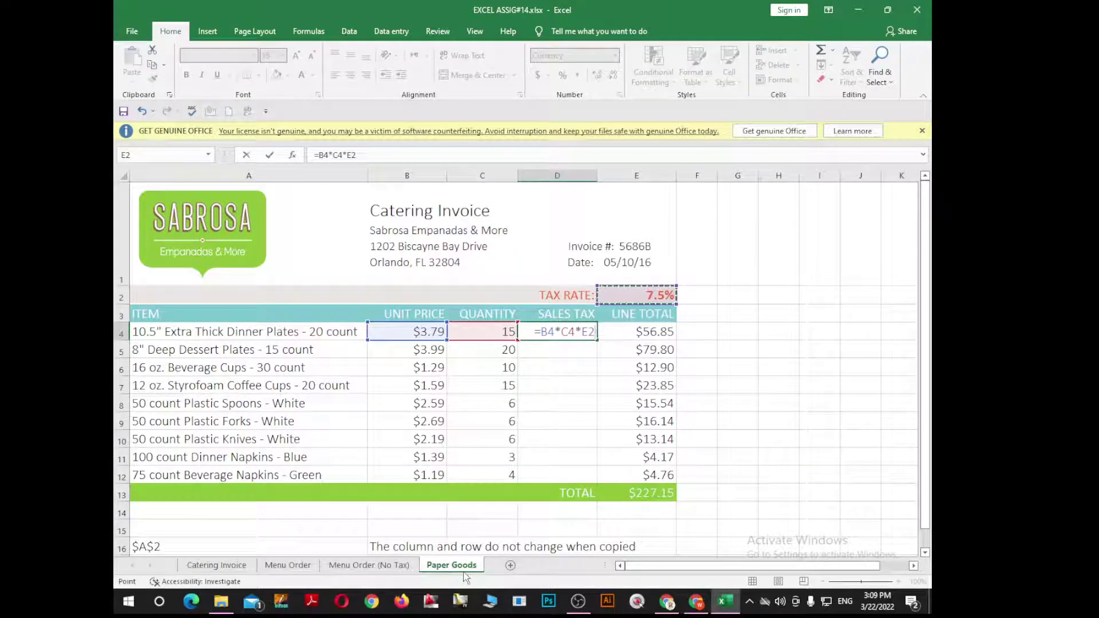
key(Return)
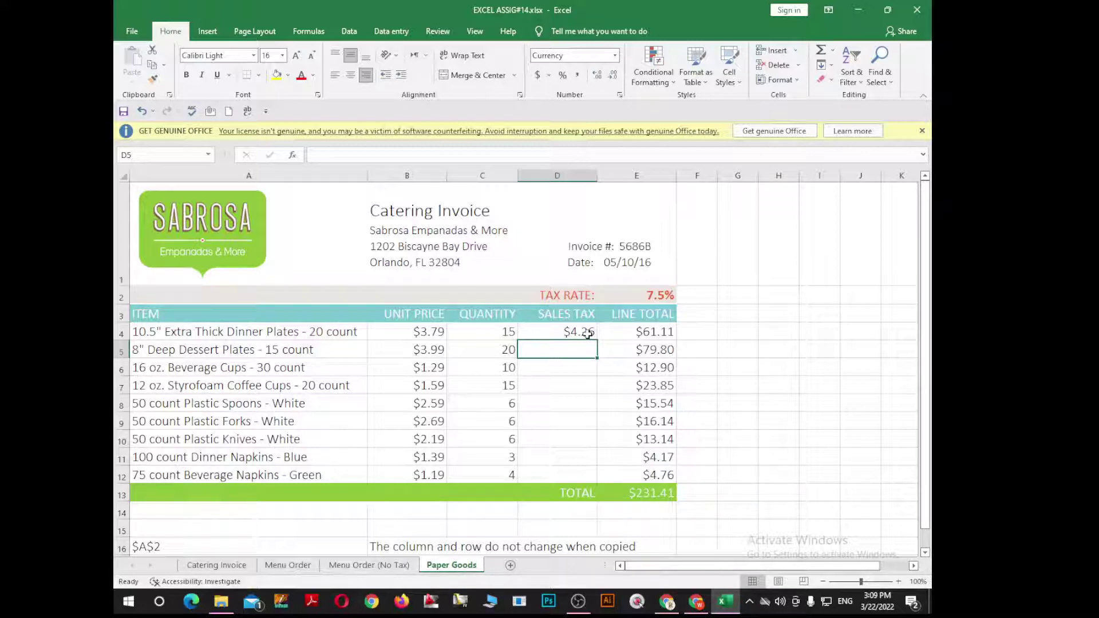
key(alt+Tab)
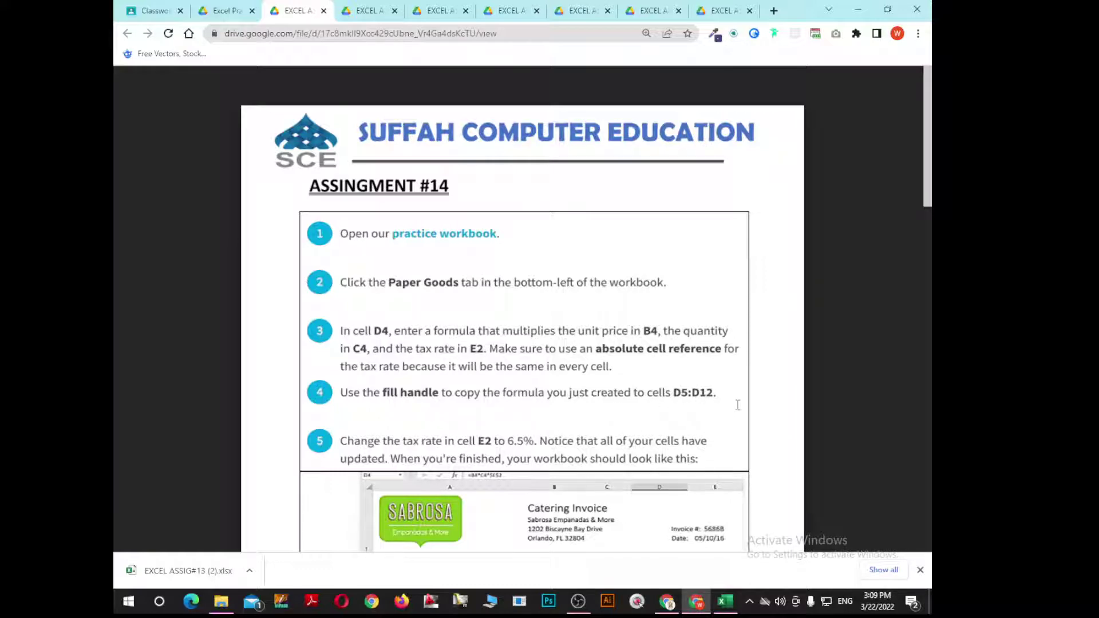
Return from the assignment PDF to the Excel workbook
key(alt+Tab)
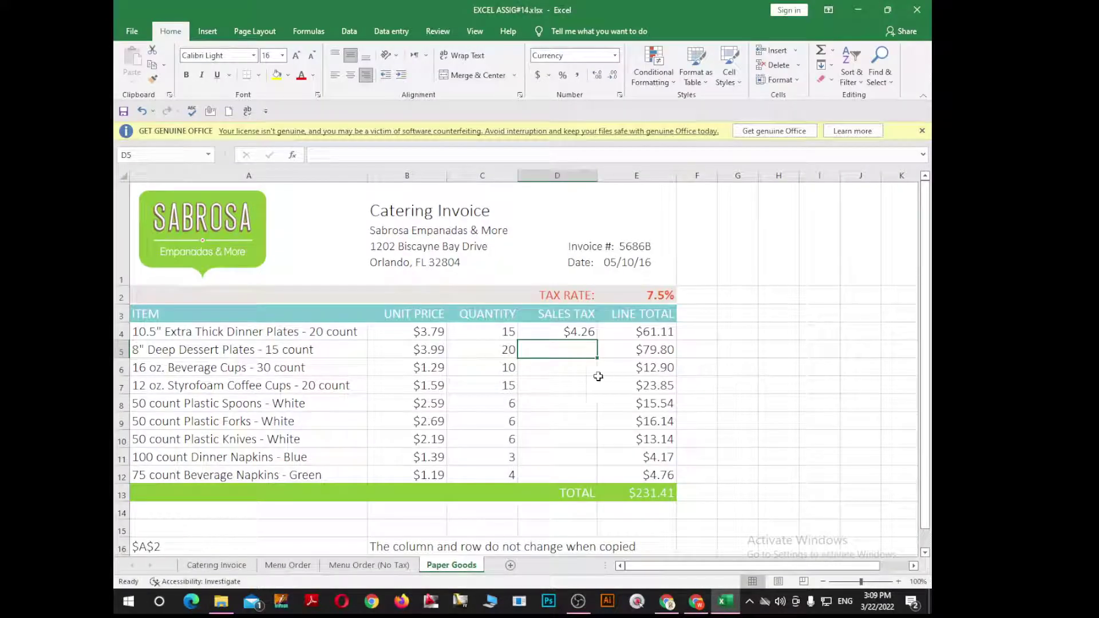
Fill D4's =B4*C4*E2 formula down to D12 and inspect the resulting D5 formula
click(545, 473)
click(585, 333)
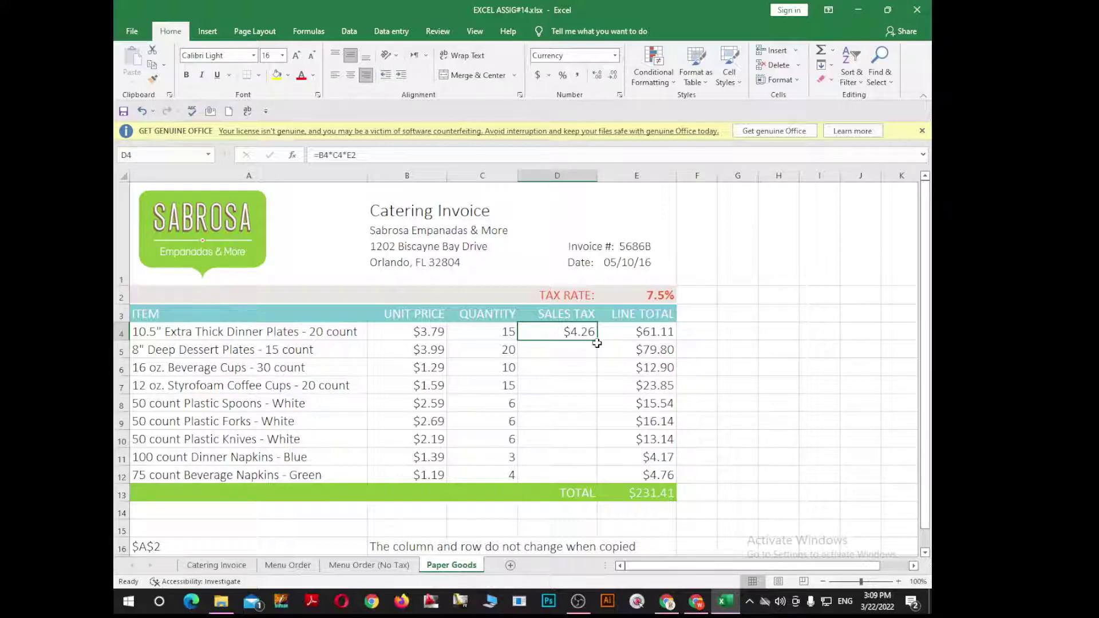
click(666, 296)
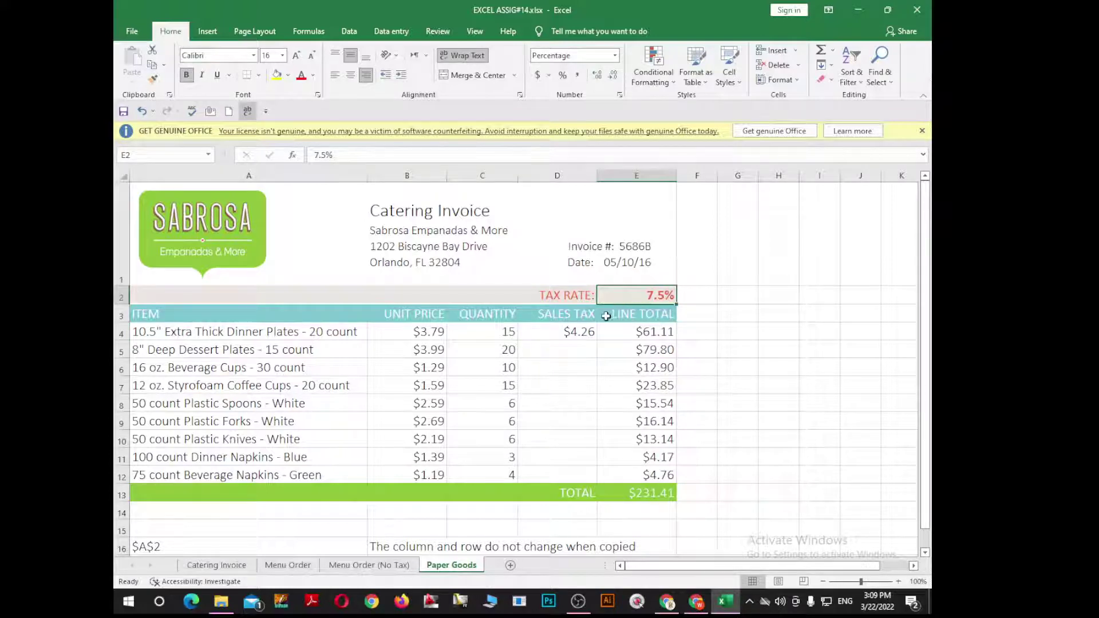
click(587, 334)
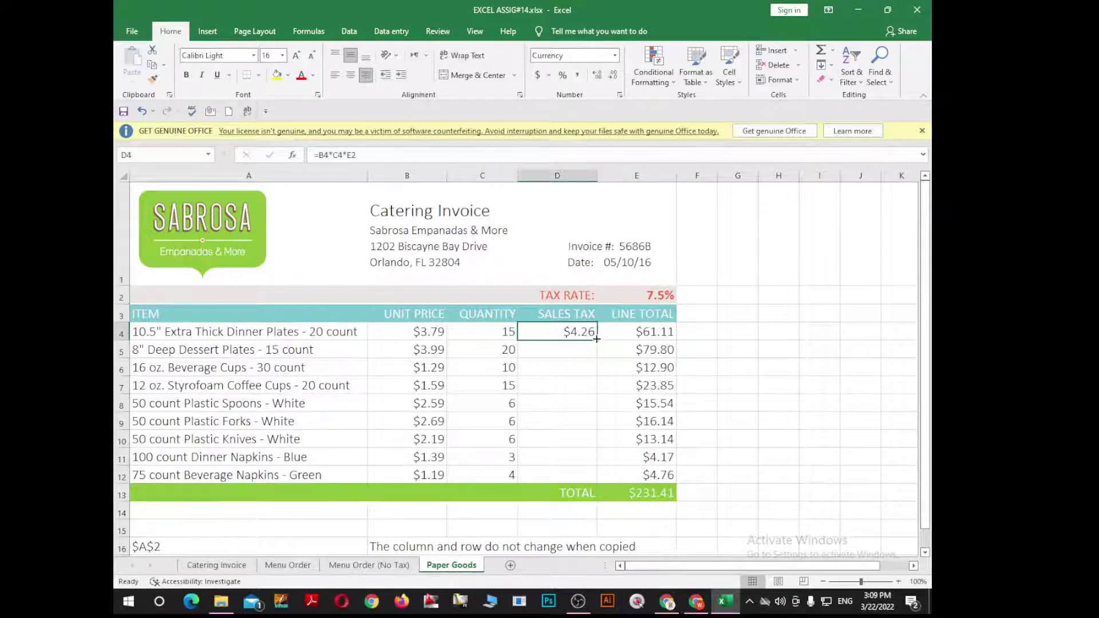
drag(597, 352, 597, 475)
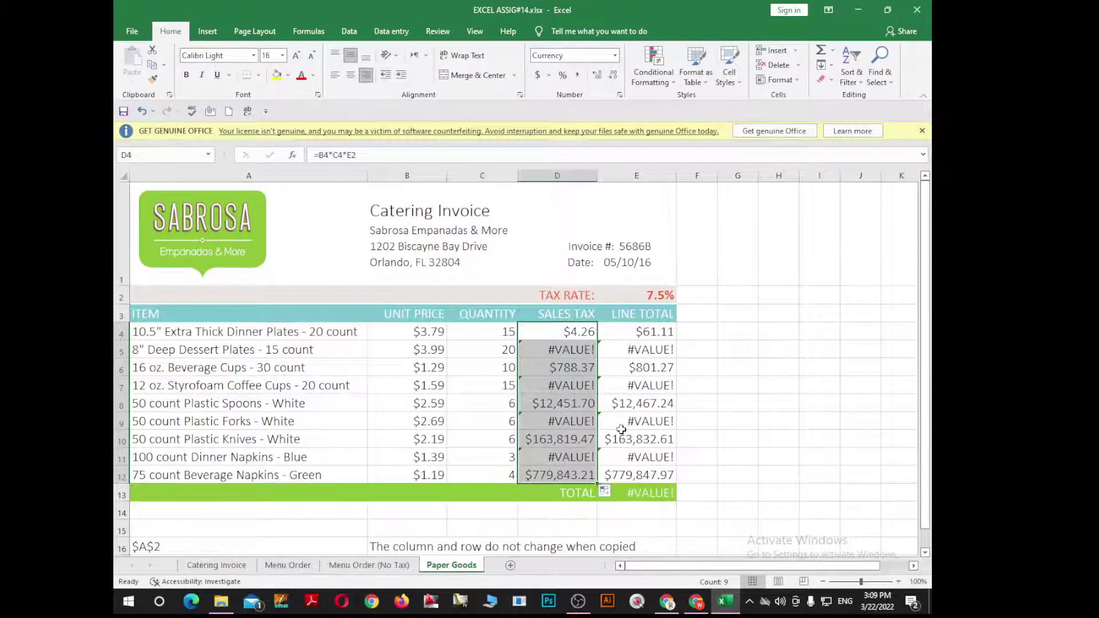
click(621, 429)
click(574, 353)
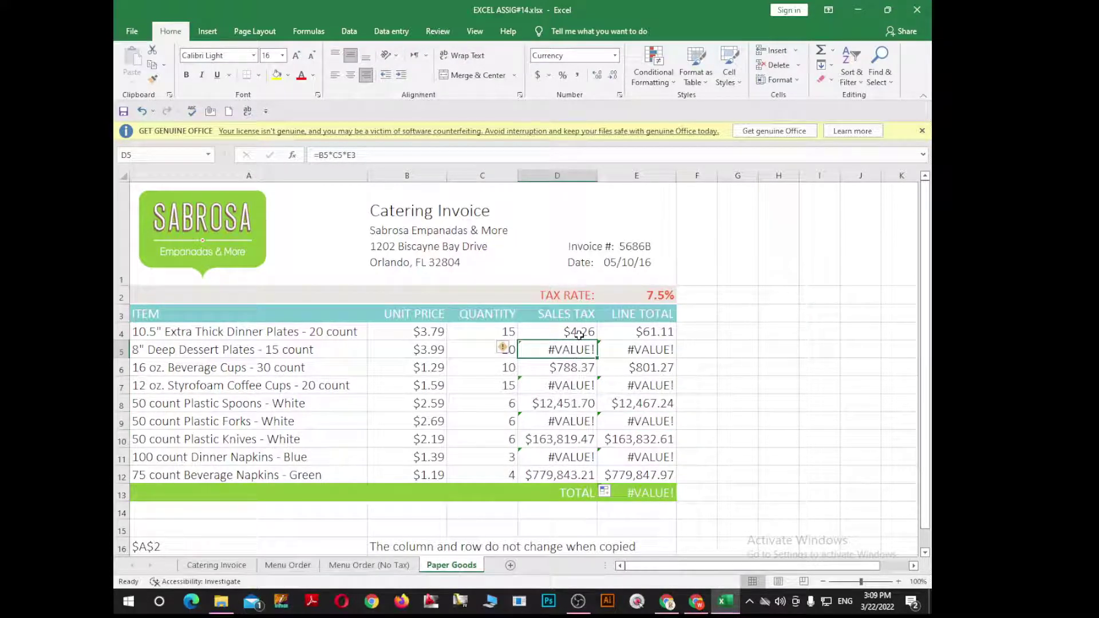
double_click(579, 335)
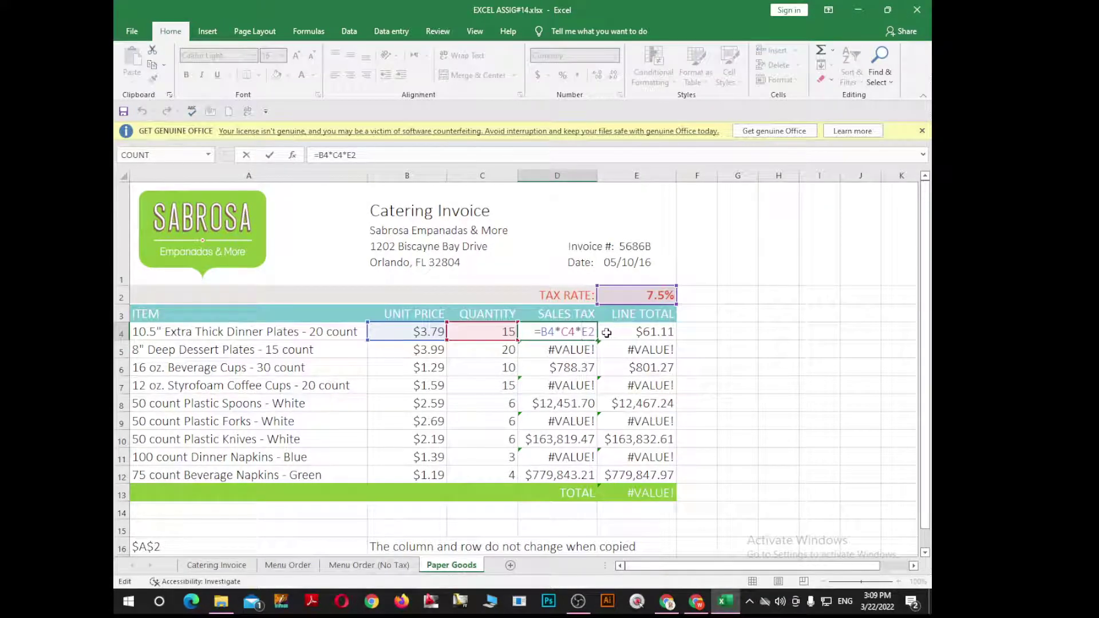
key(ctrl+Return)
double_click(581, 344)
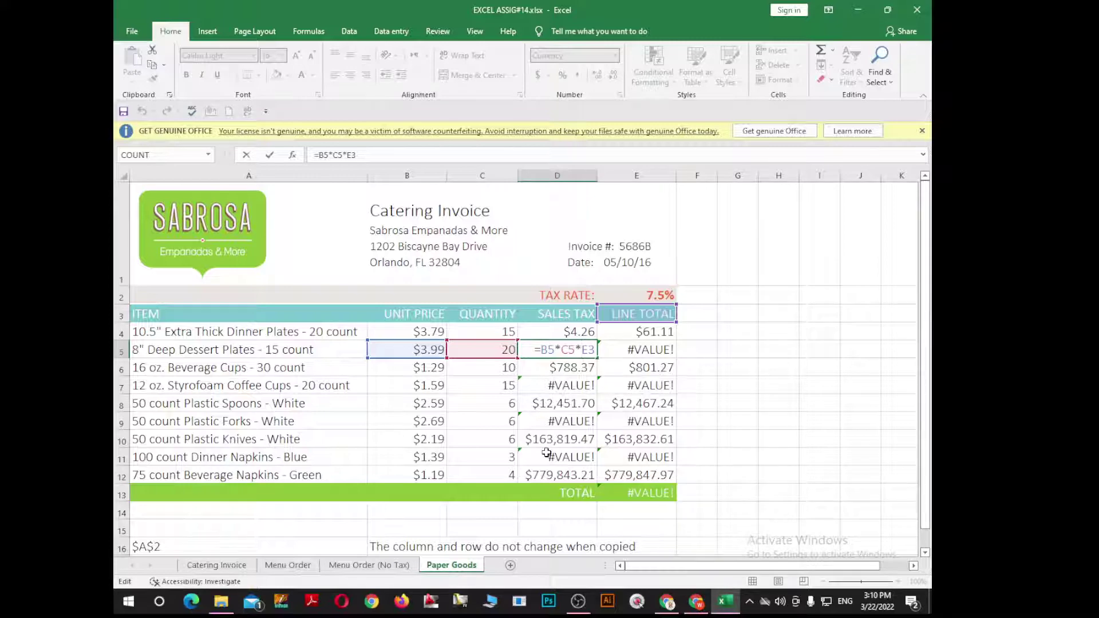
key(ctrl+Return)
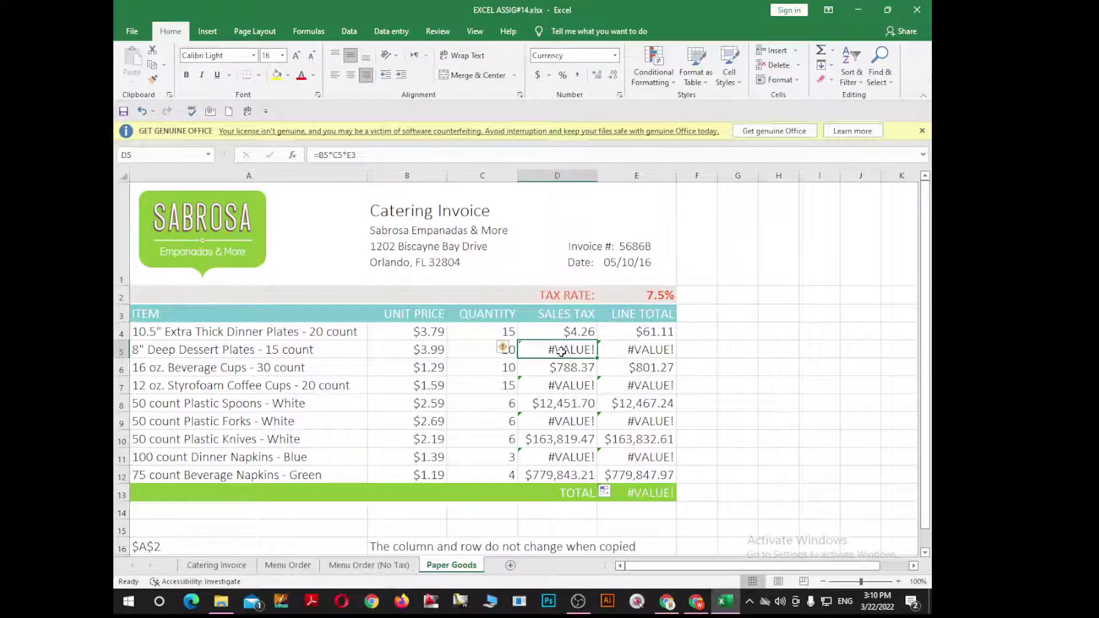
double_click(564, 370)
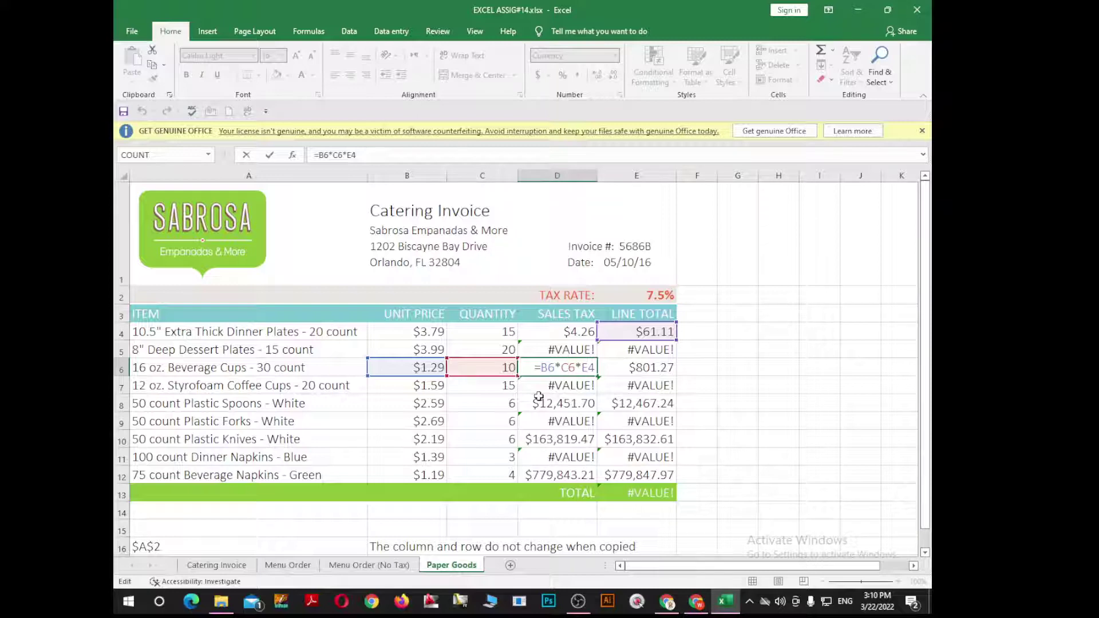
key(Return)
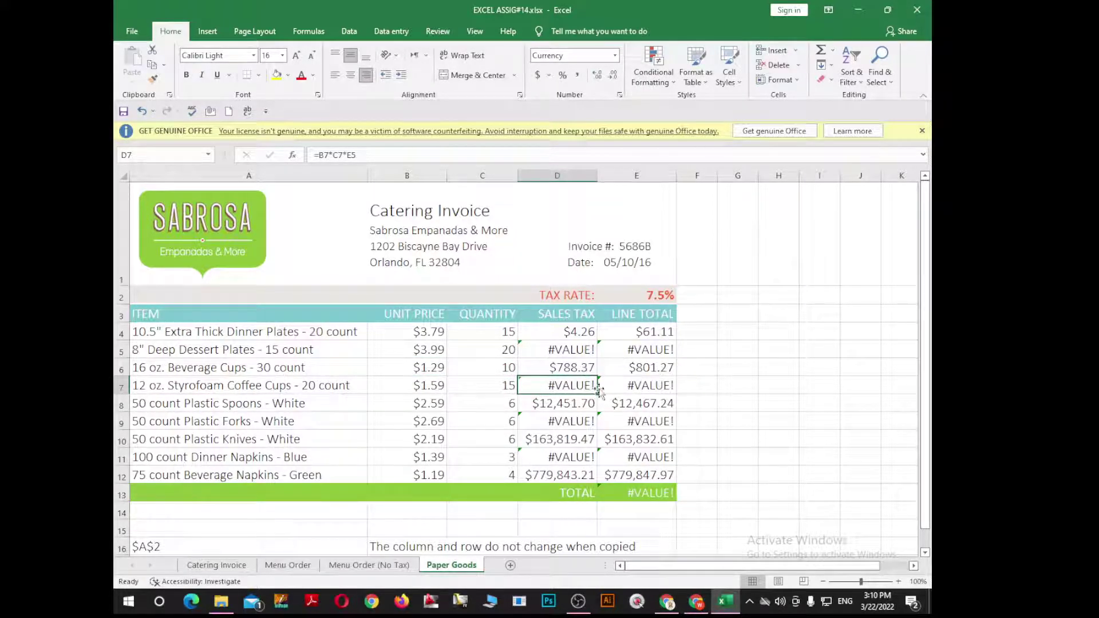
click(649, 348)
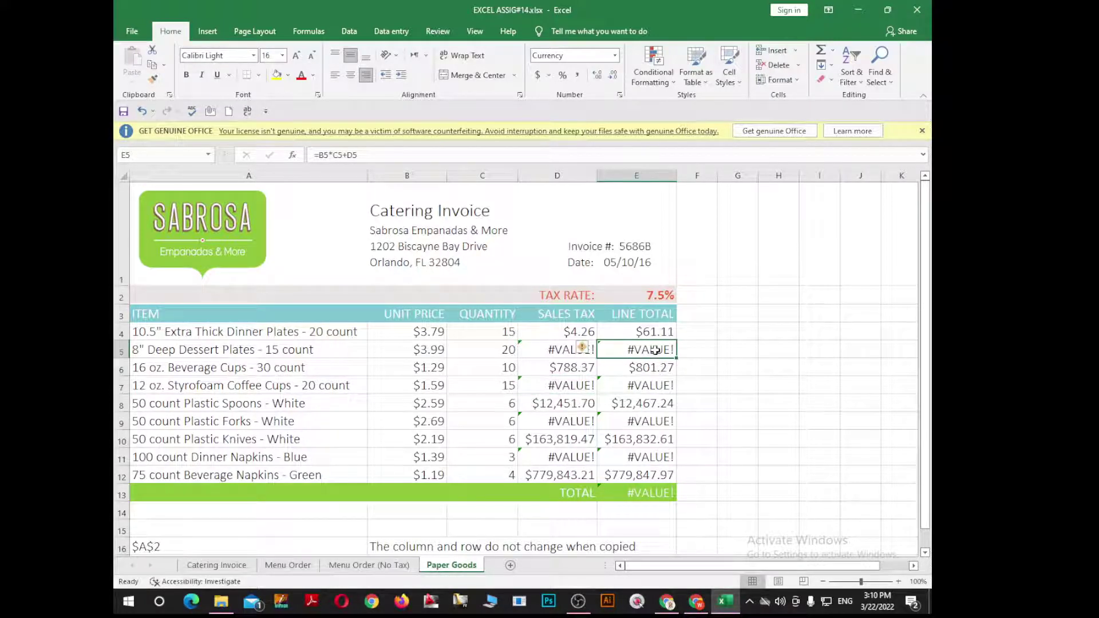
click(585, 389)
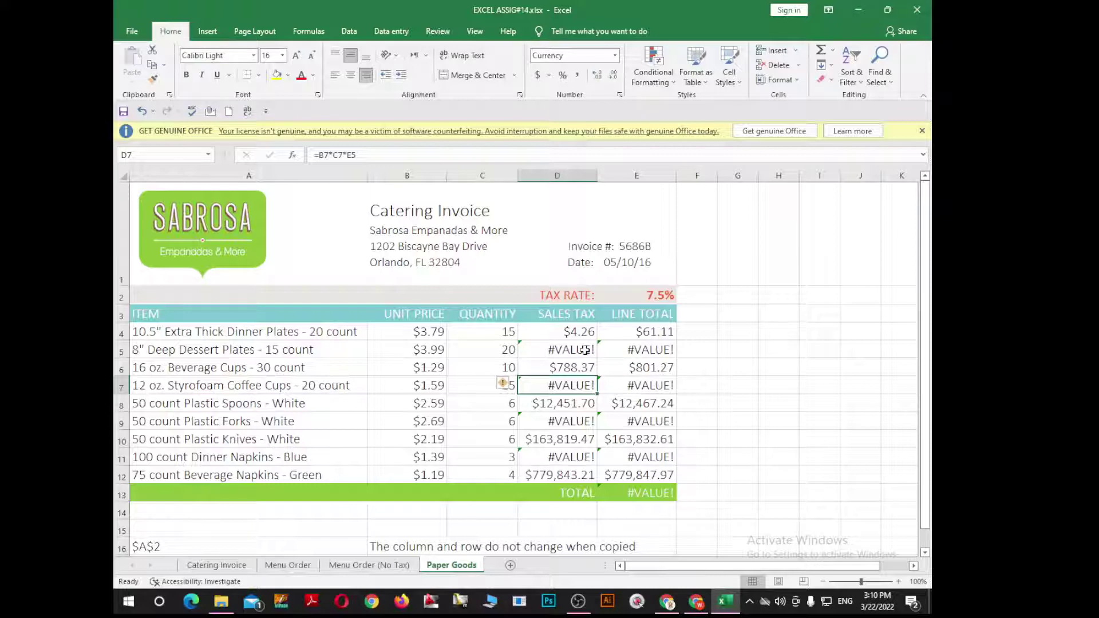
Clear D5:D12, change D4 to =B4*C4*7.5/100 and fill it through D12
drag(584, 350, 584, 476)
key(Delete)
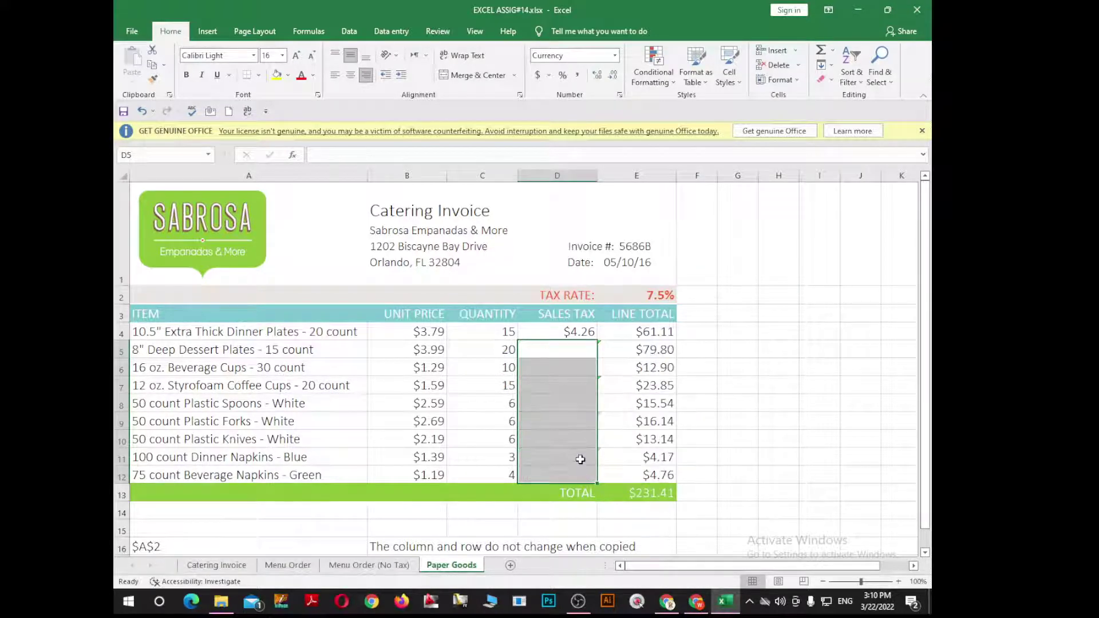
double_click(579, 331)
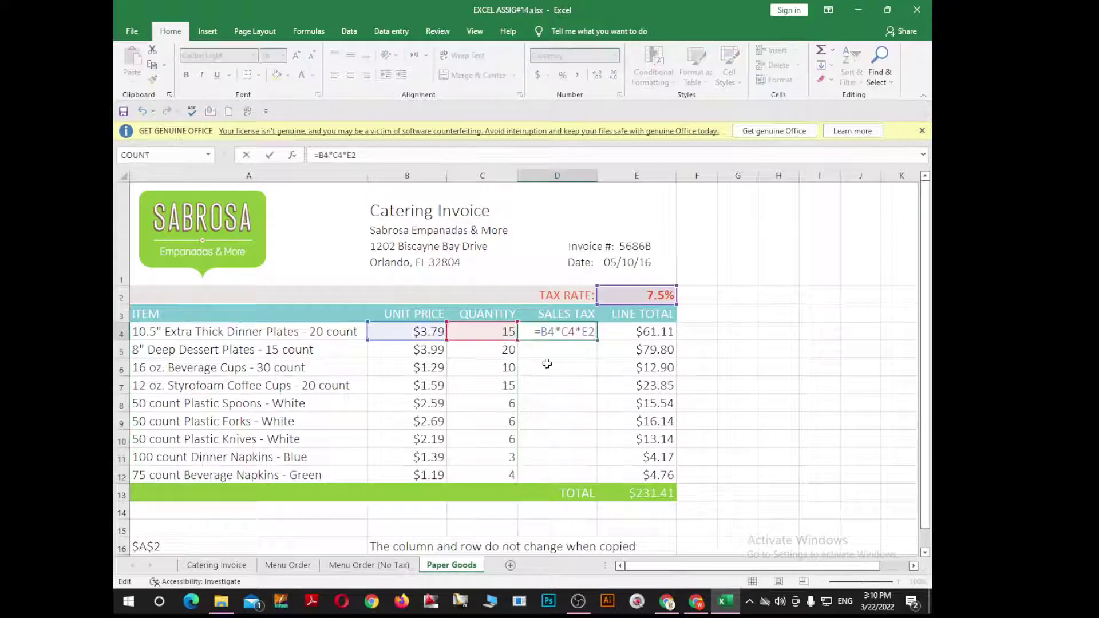
key(BackSpace)
key(BackSpace)
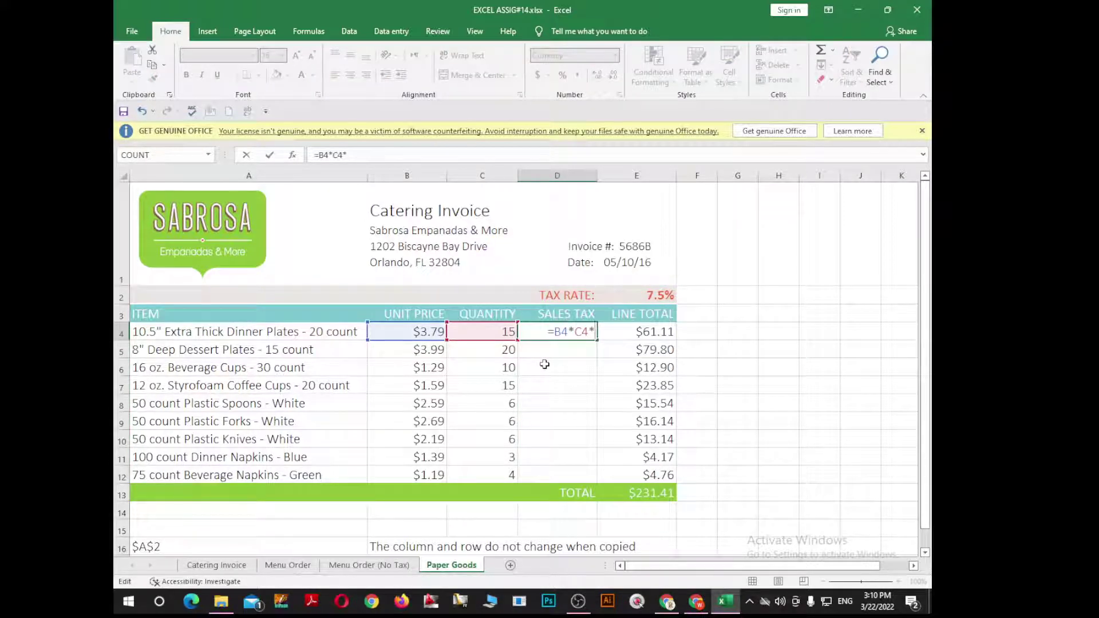
text(7)
text(.5/1)
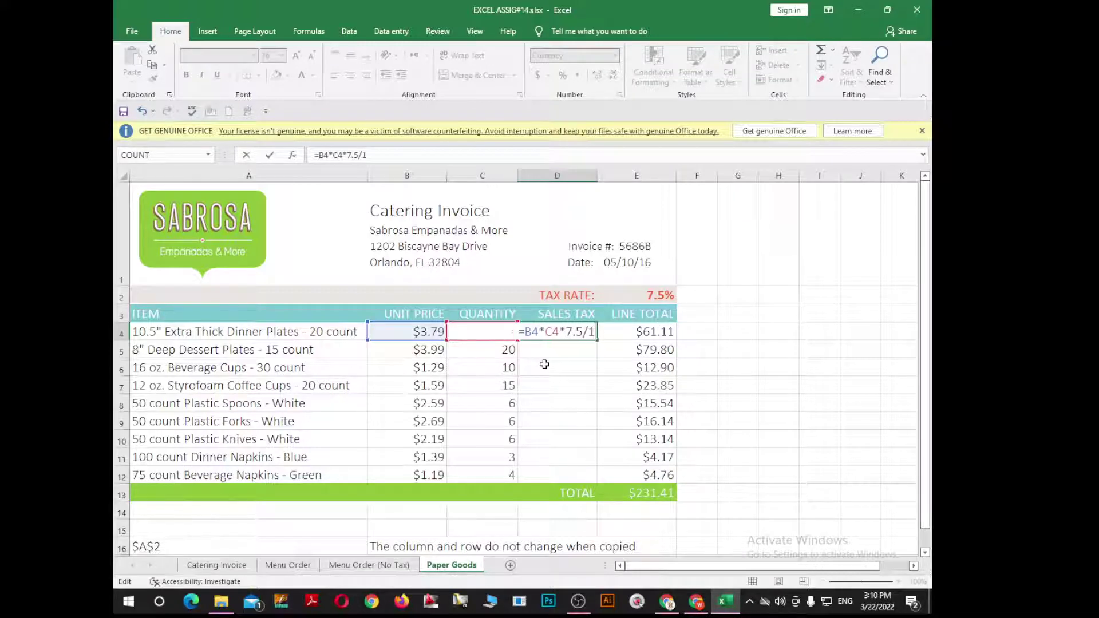
text(00)
key(Return)
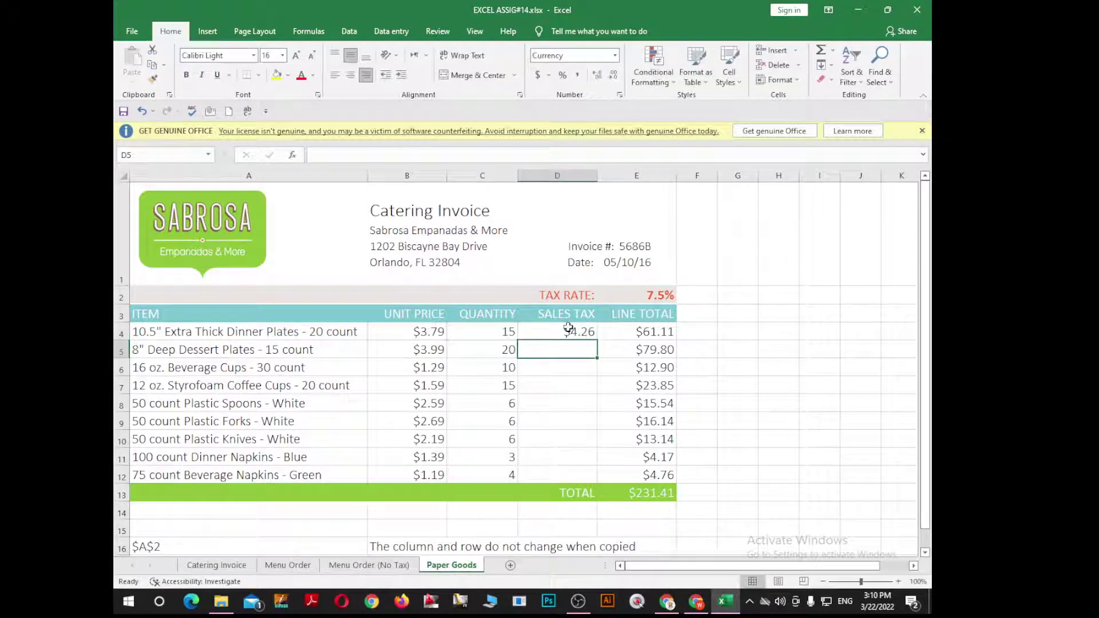
click(569, 328)
drag(598, 342, 597, 475)
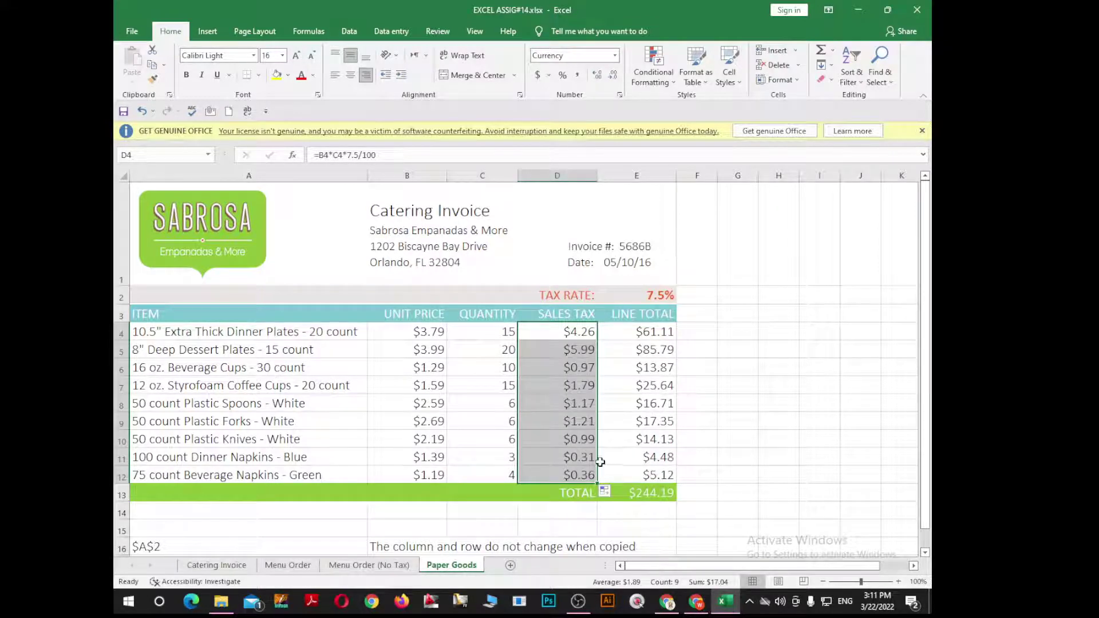
Change the E2 tax rate to 5.5, then to 7.5
click(659, 293)
text(5)
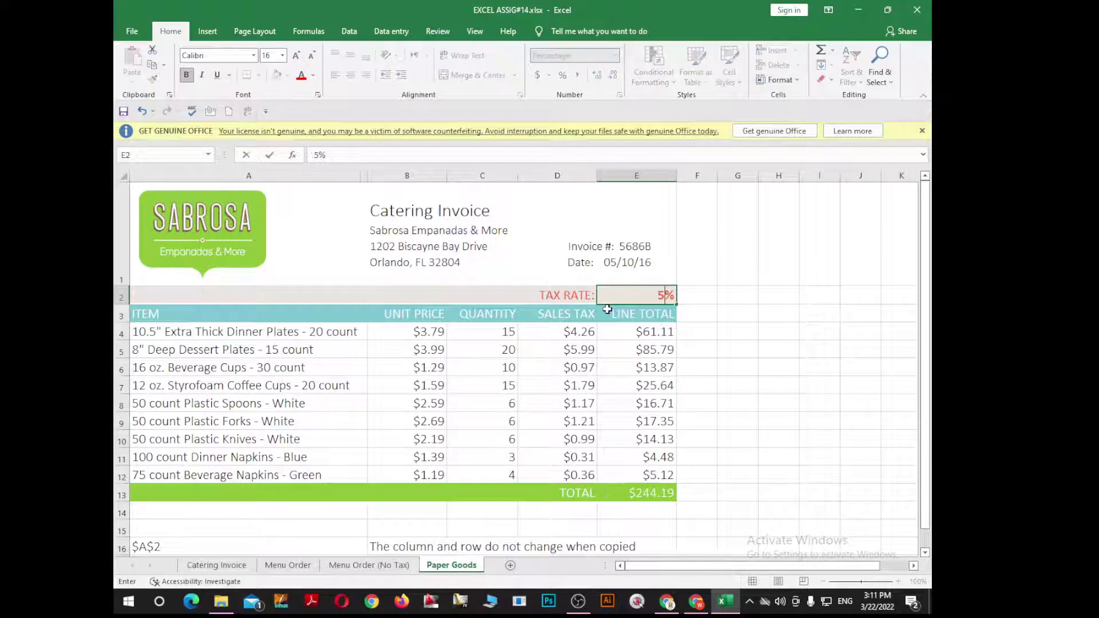
text(.5)
key(Return)
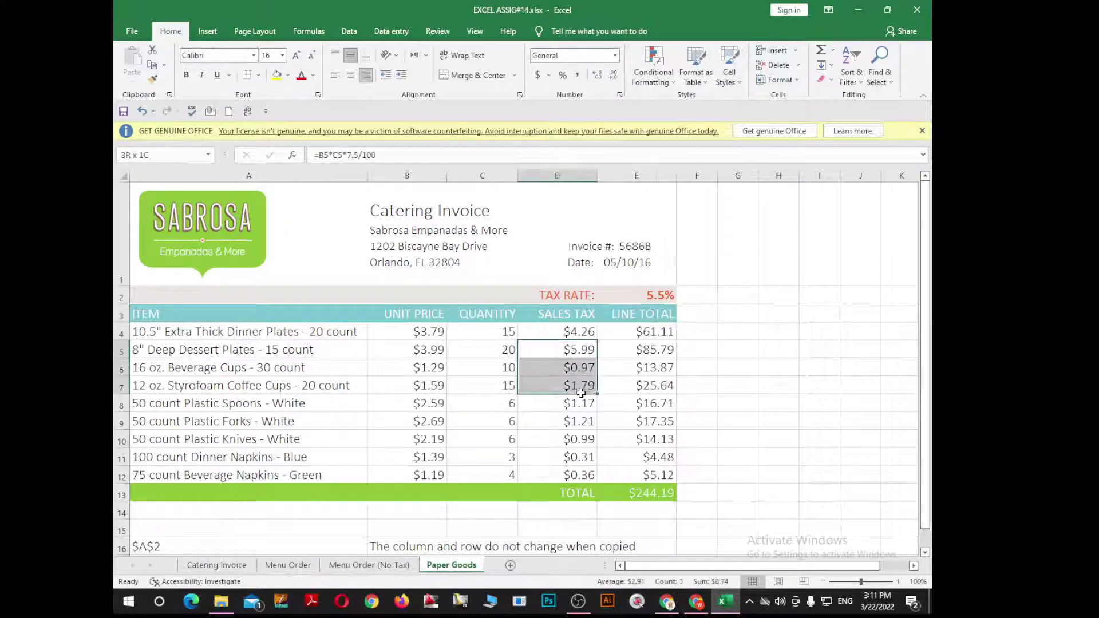
drag(570, 346, 573, 439)
click(654, 297)
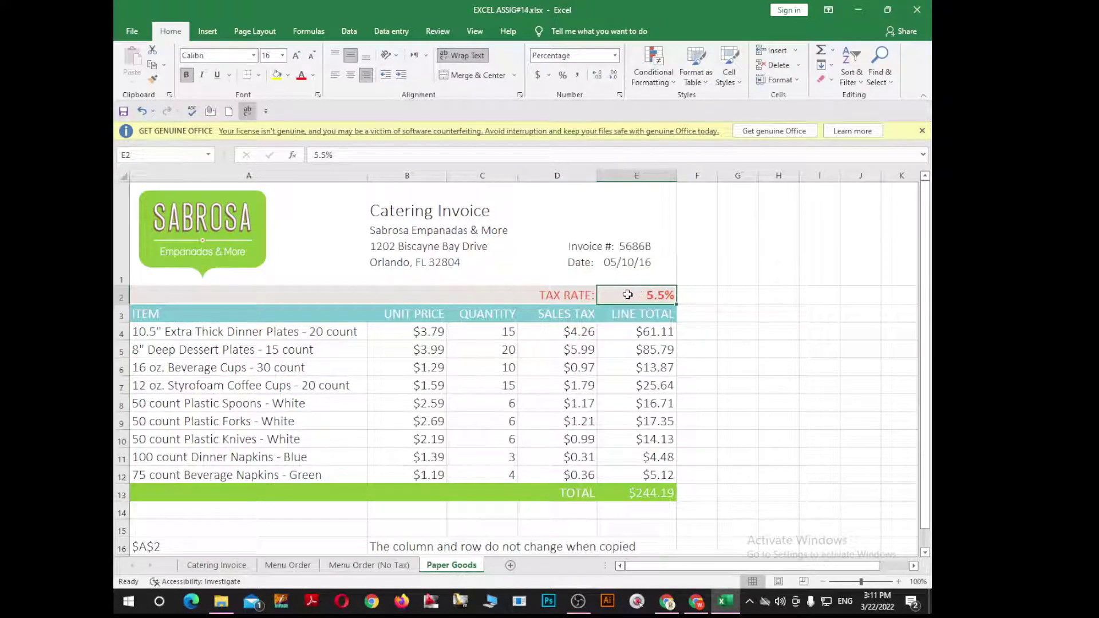
text(7.5)
key(Return)
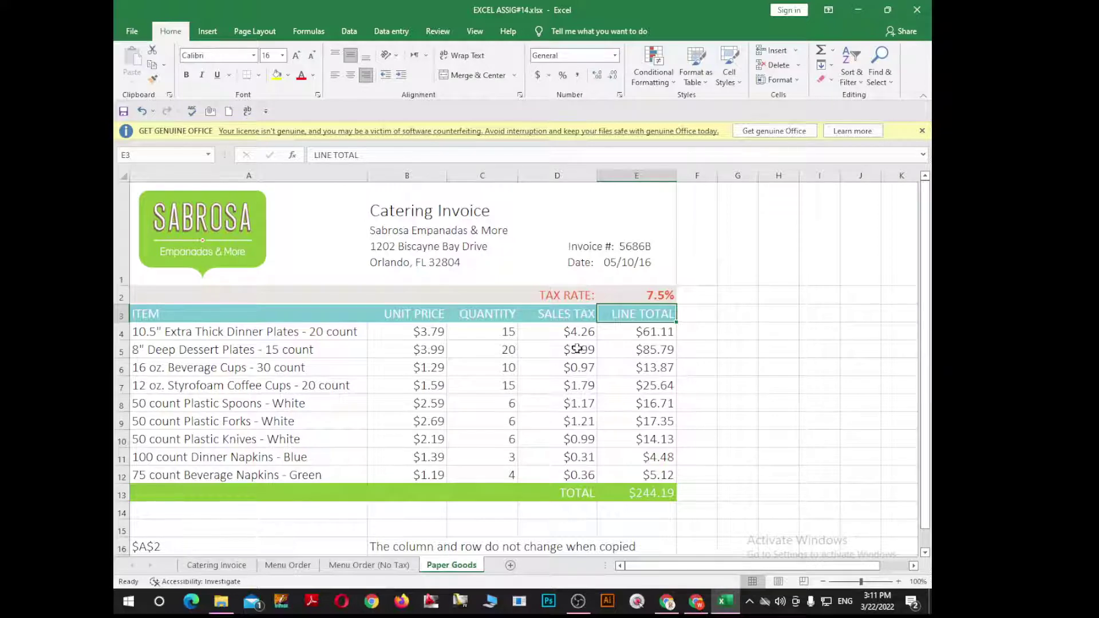
Clear the sales tax values in D5:D12
drag(575, 349, 590, 467)
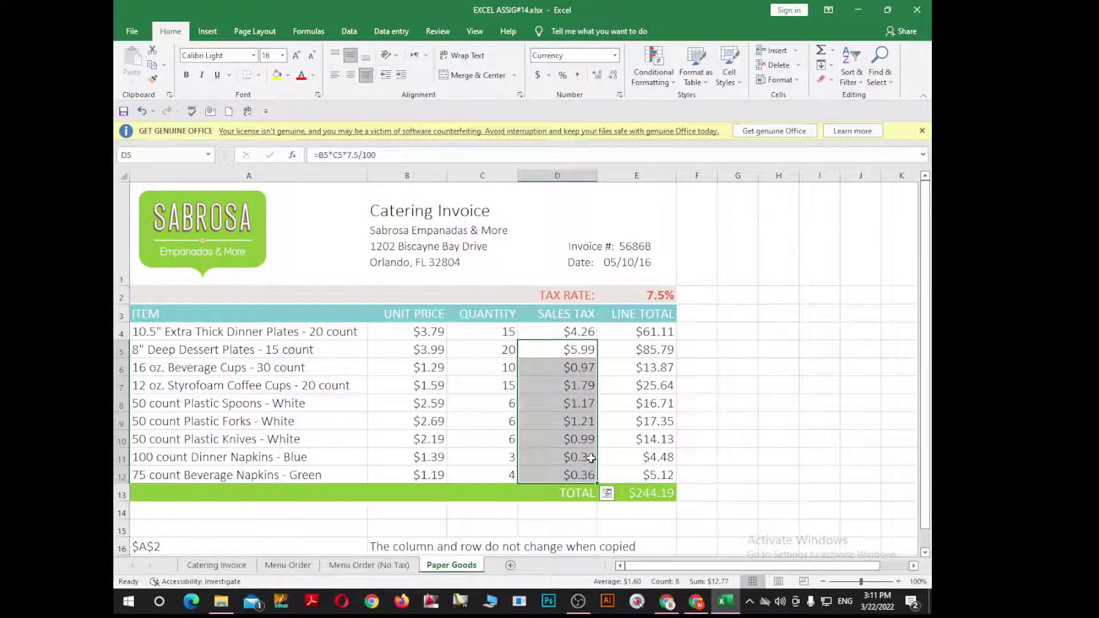
key(Delete)
scroll(541, 426, down, 2)
scroll(534, 410, down, 1)
Center the reference examples in A16:A18
click(374, 385)
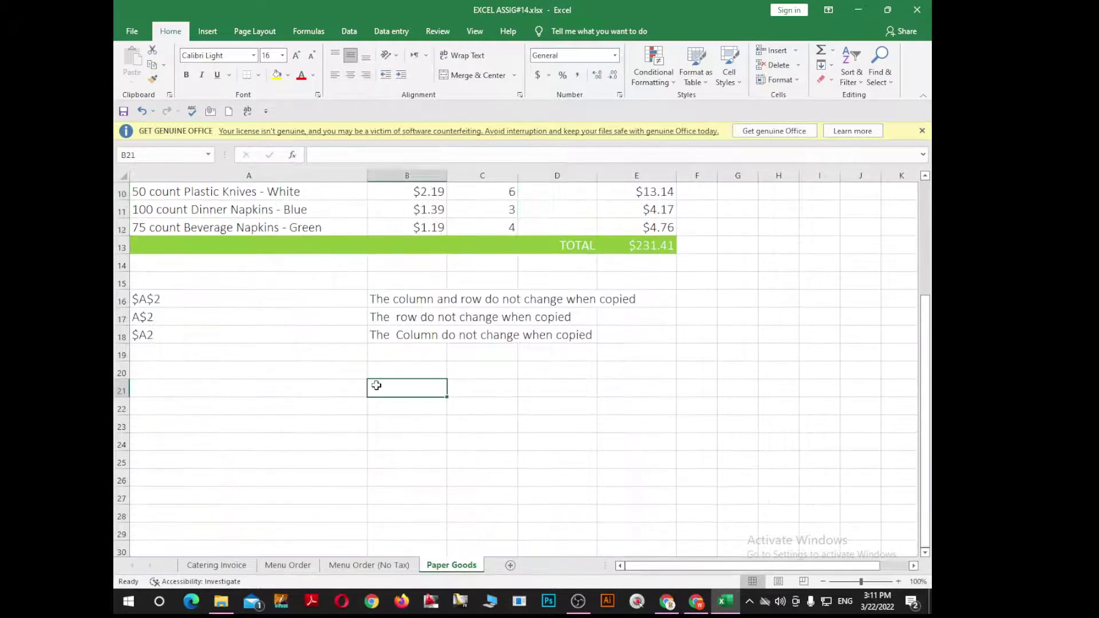
drag(152, 300, 309, 336)
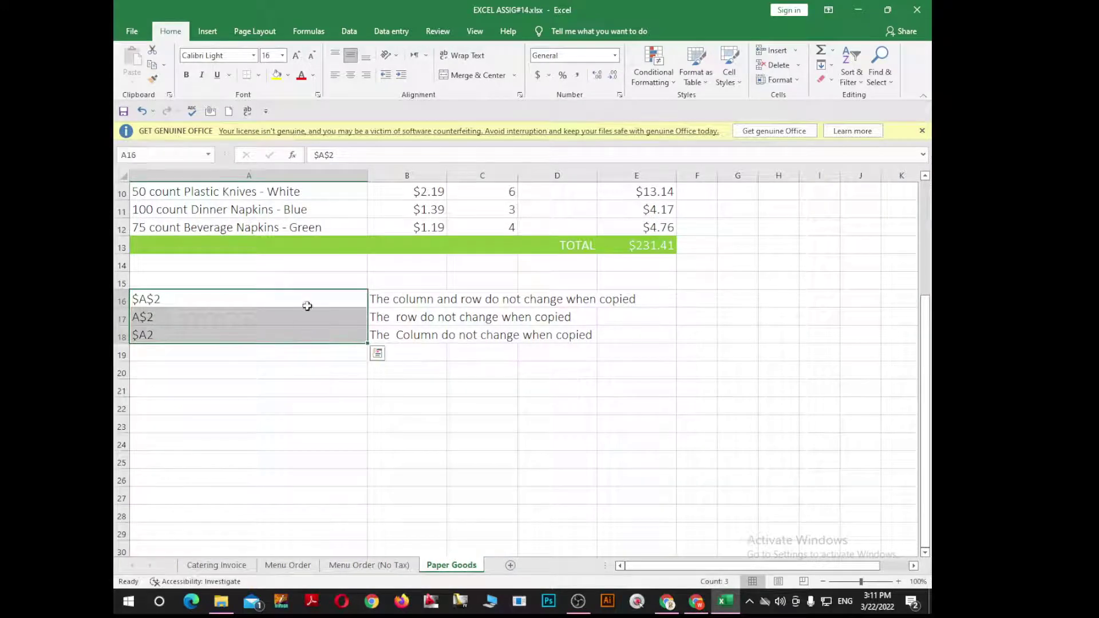
click(350, 75)
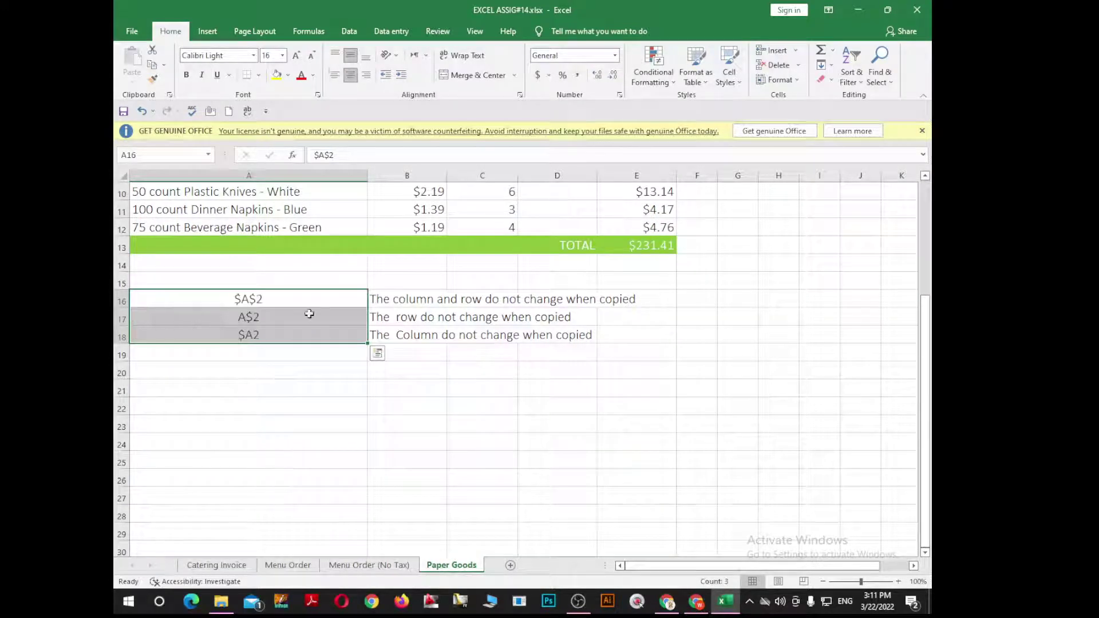
click(300, 424)
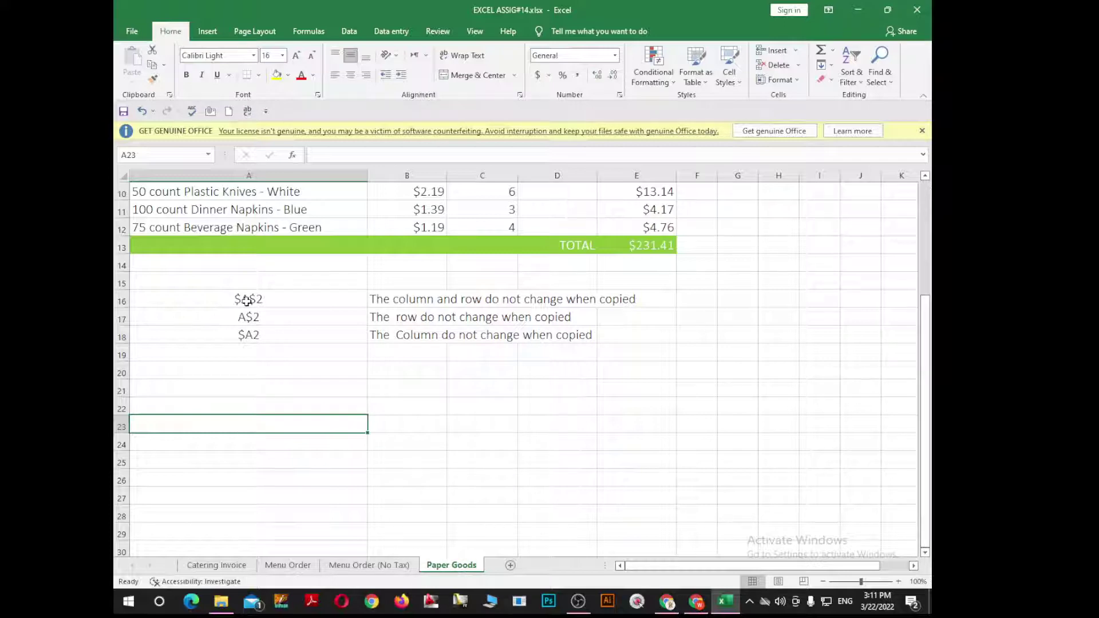
click(744, 206)
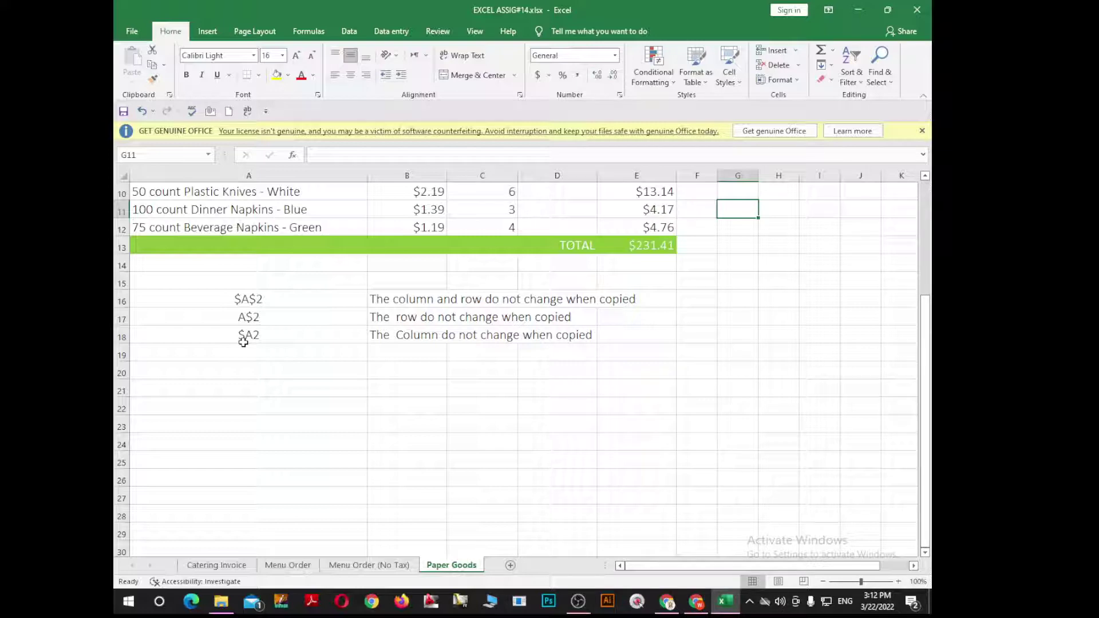
Review the $A2, A$2 and $A$2 reference examples
drag(243, 339, 537, 334)
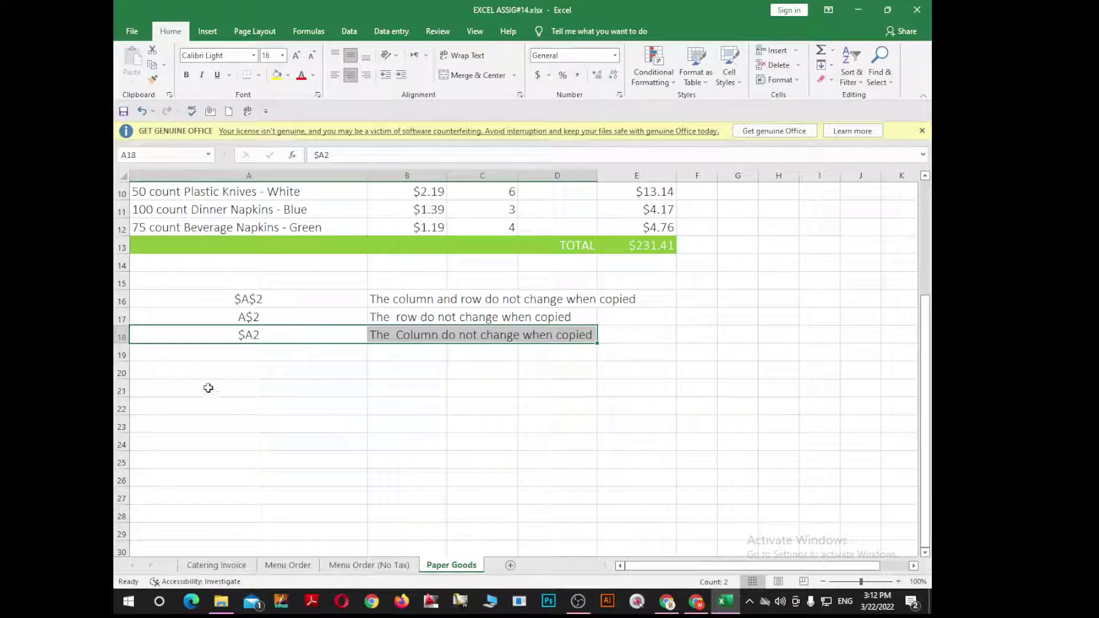
click(247, 316)
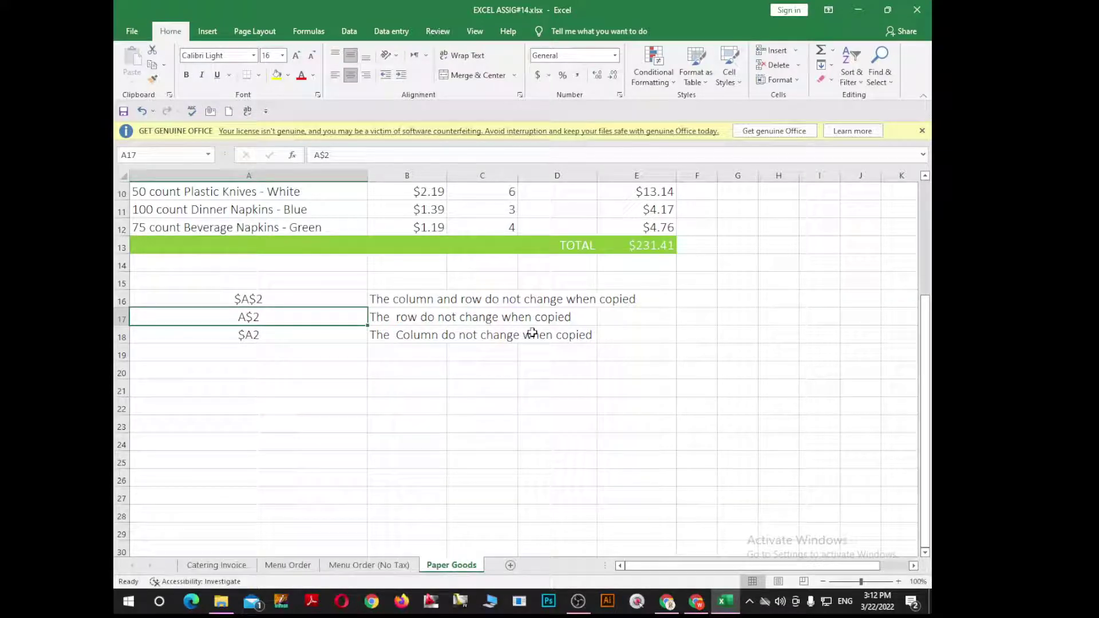
click(267, 300)
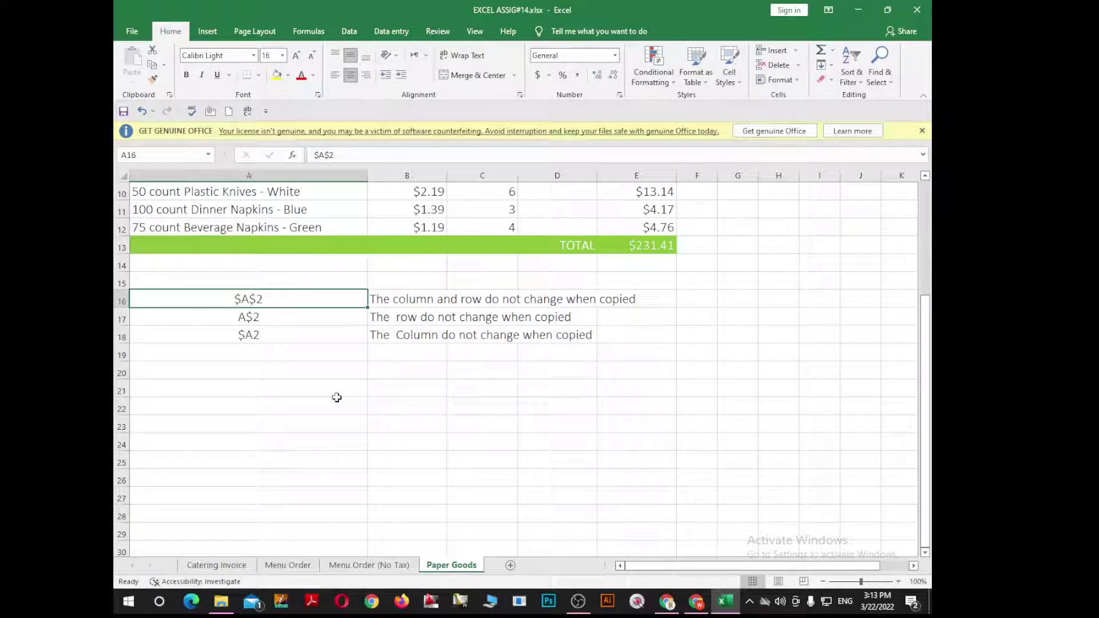
click(531, 355)
Change D4 to =B4*C4*$E$2 and fill it down through D12
scroll(484, 372, up, 2)
scroll(491, 363, up, 1)
click(578, 334)
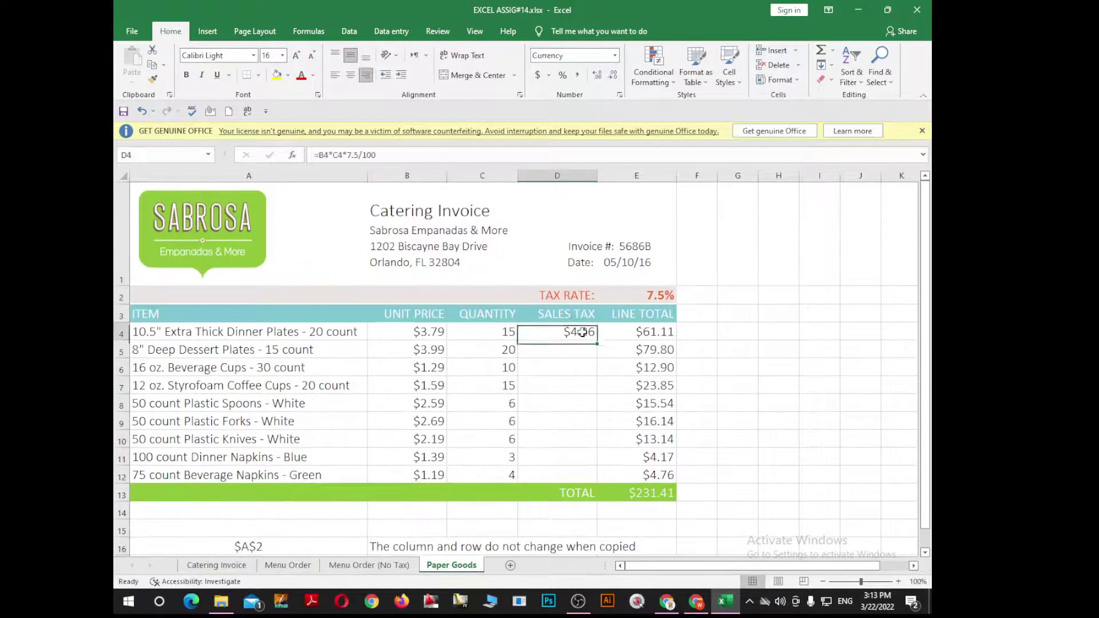
double_click(581, 333)
drag(594, 334, 549, 332)
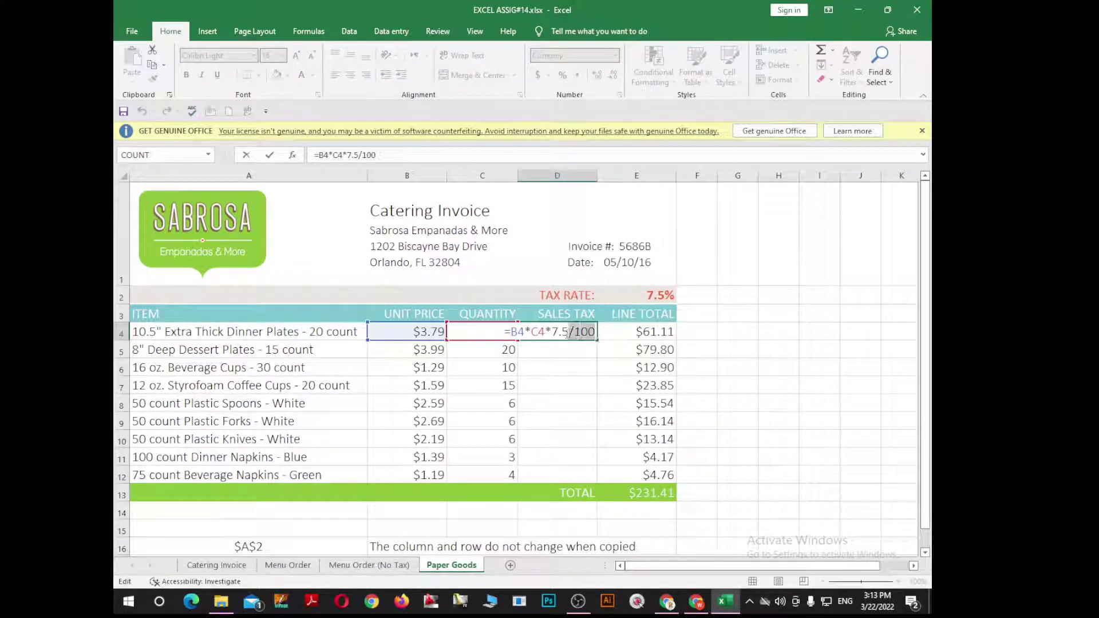
key(BackSpace)
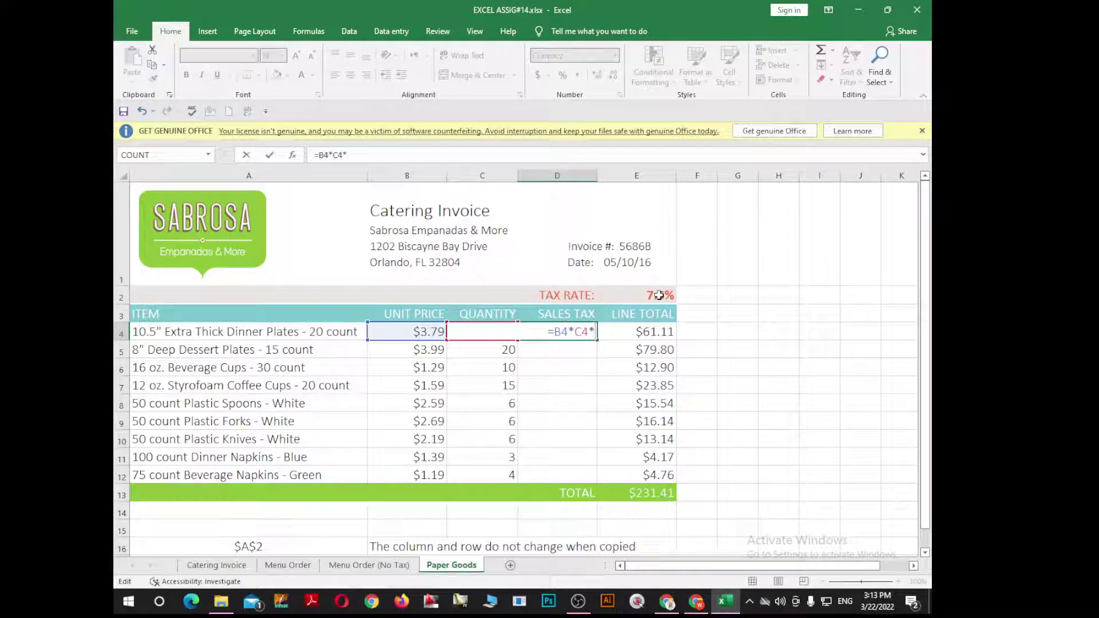
click(659, 295)
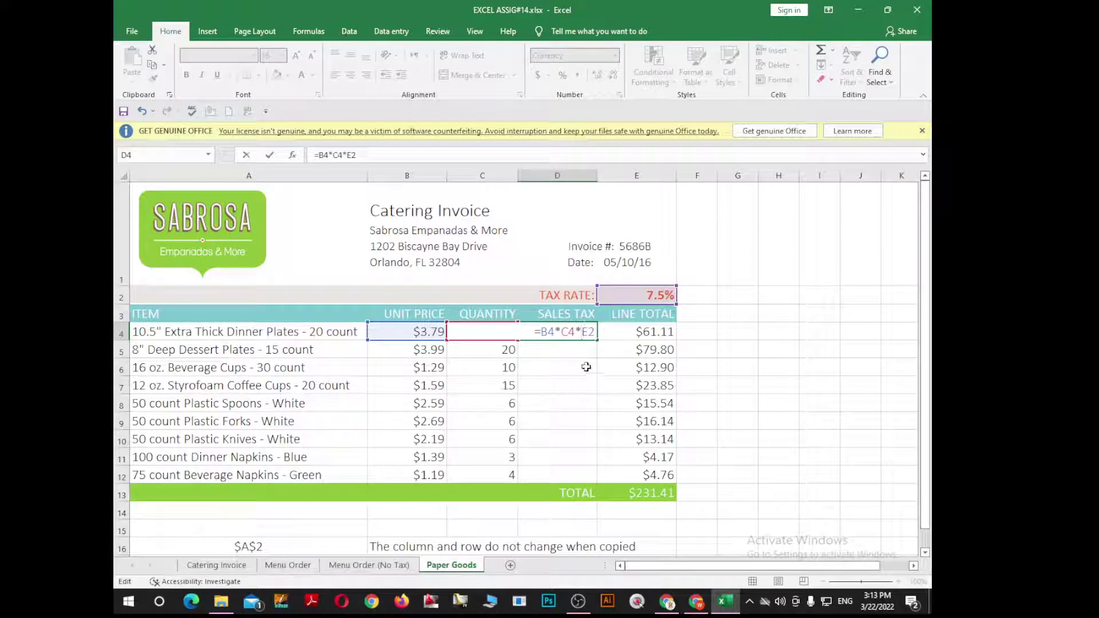
text($E$)
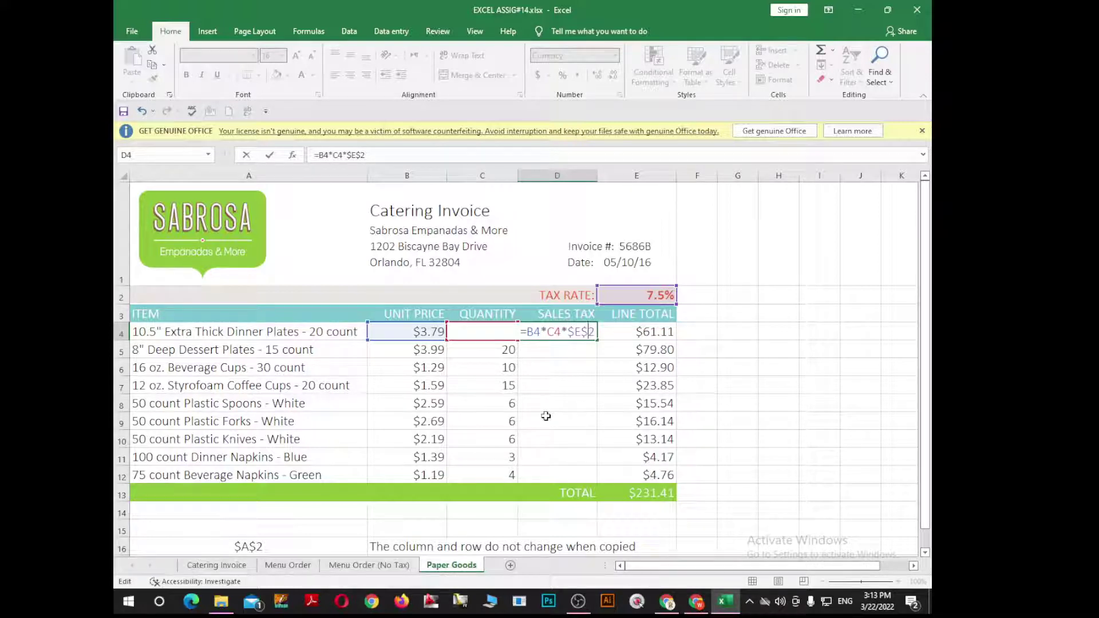
key(Return)
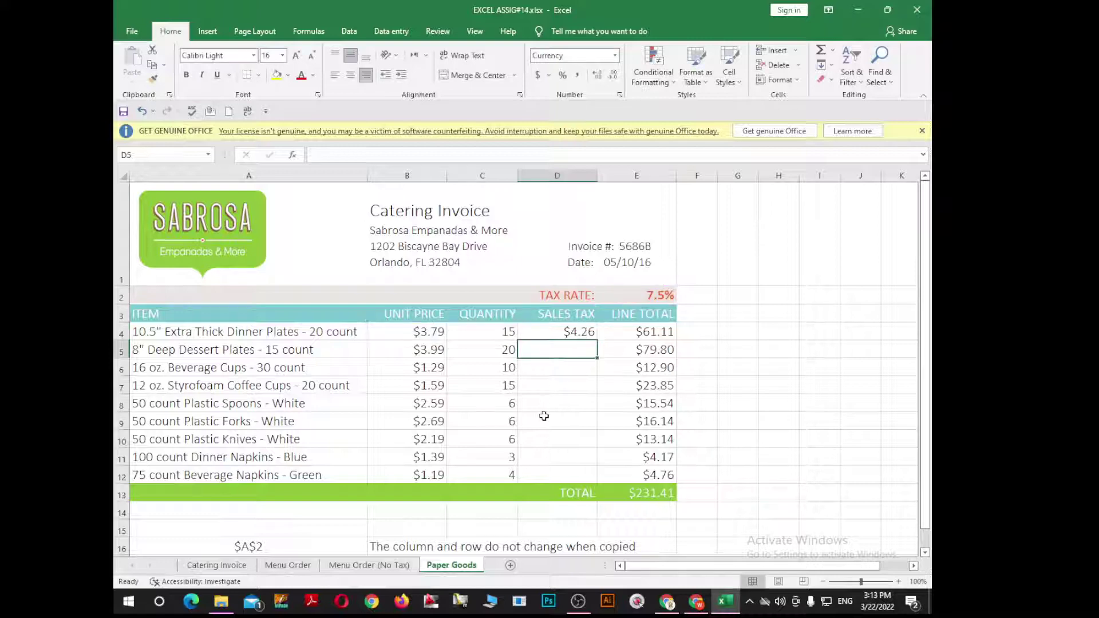
click(576, 333)
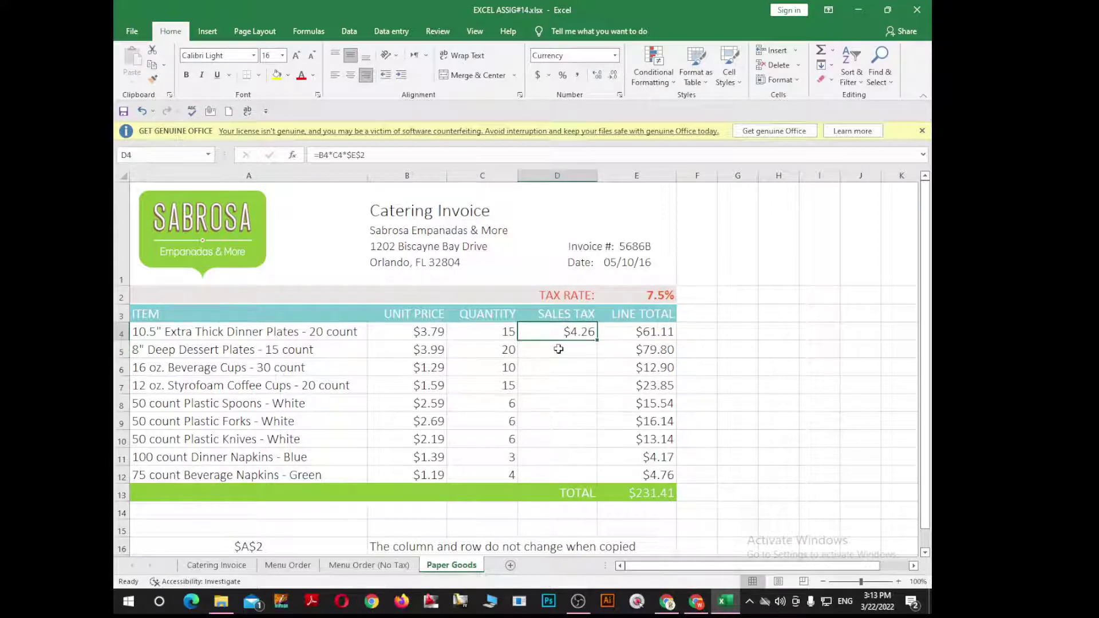
drag(597, 341, 587, 466)
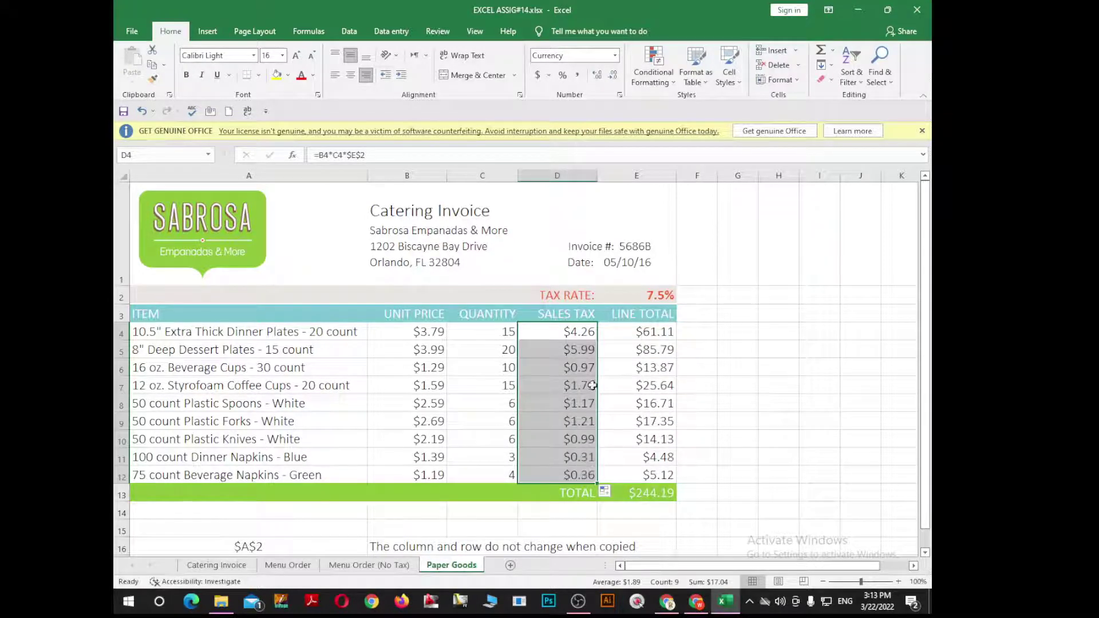
Check the copied sales-tax formulas in D5 and D9
click(574, 443)
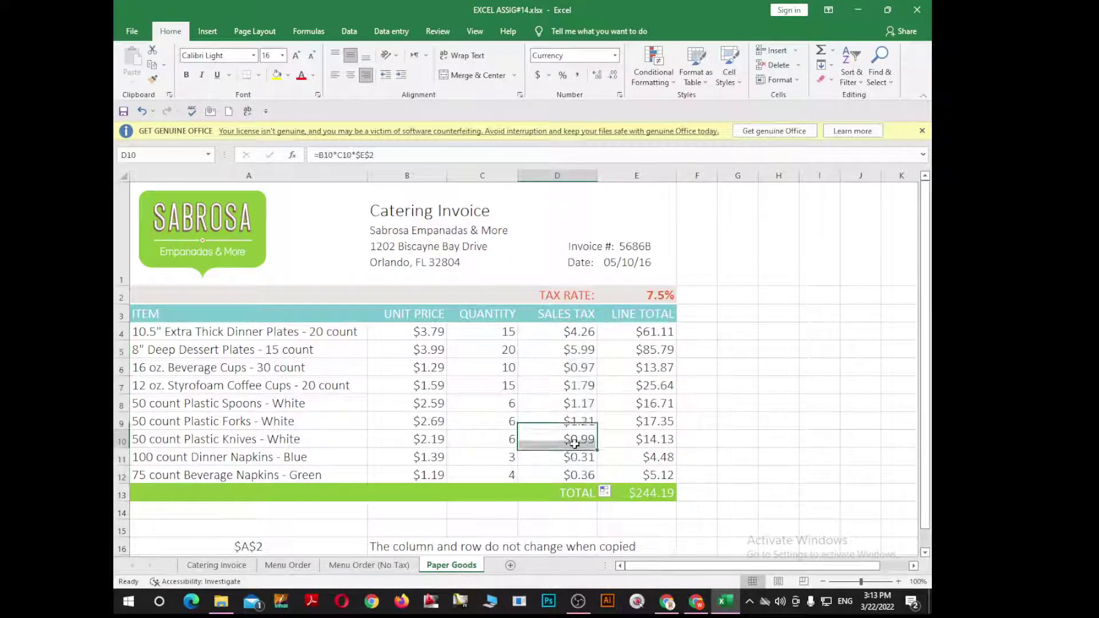
double_click(576, 350)
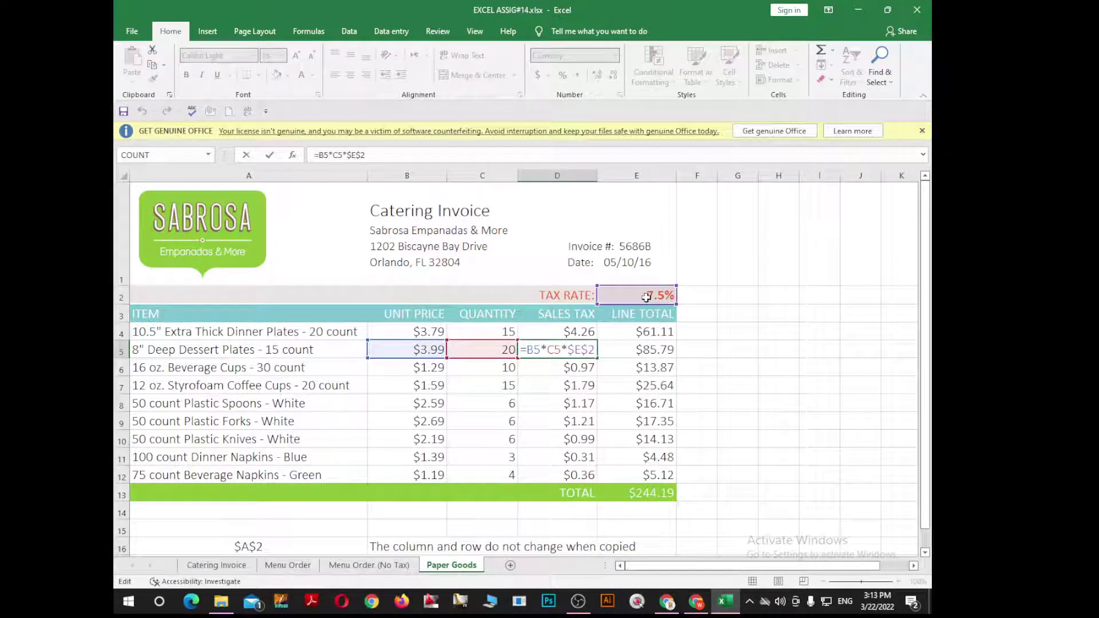
key(ctrl+Return)
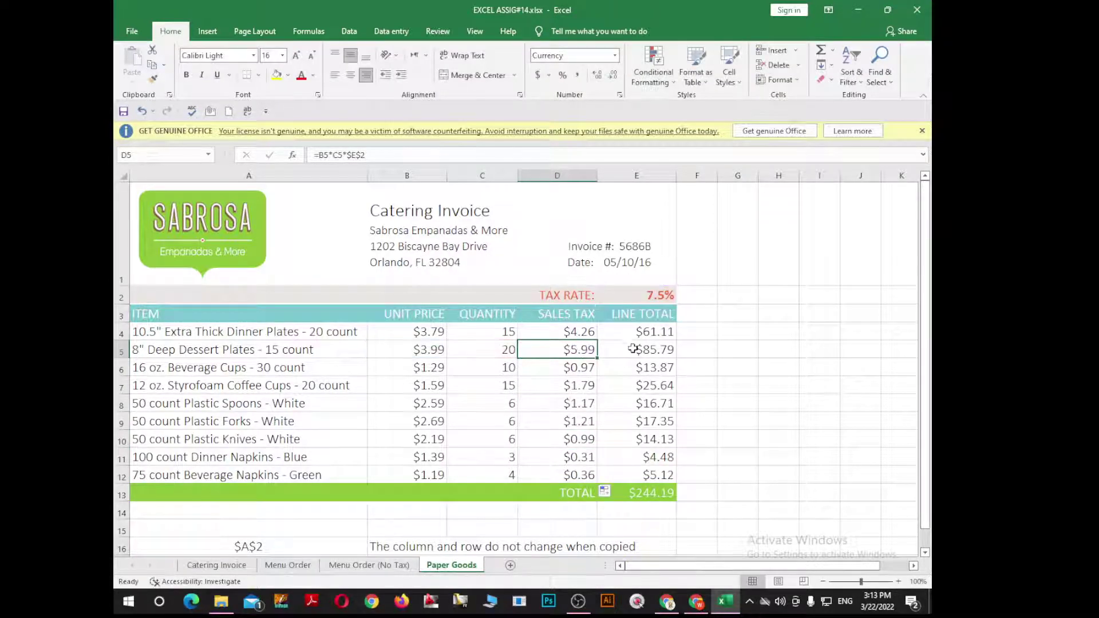
double_click(589, 423)
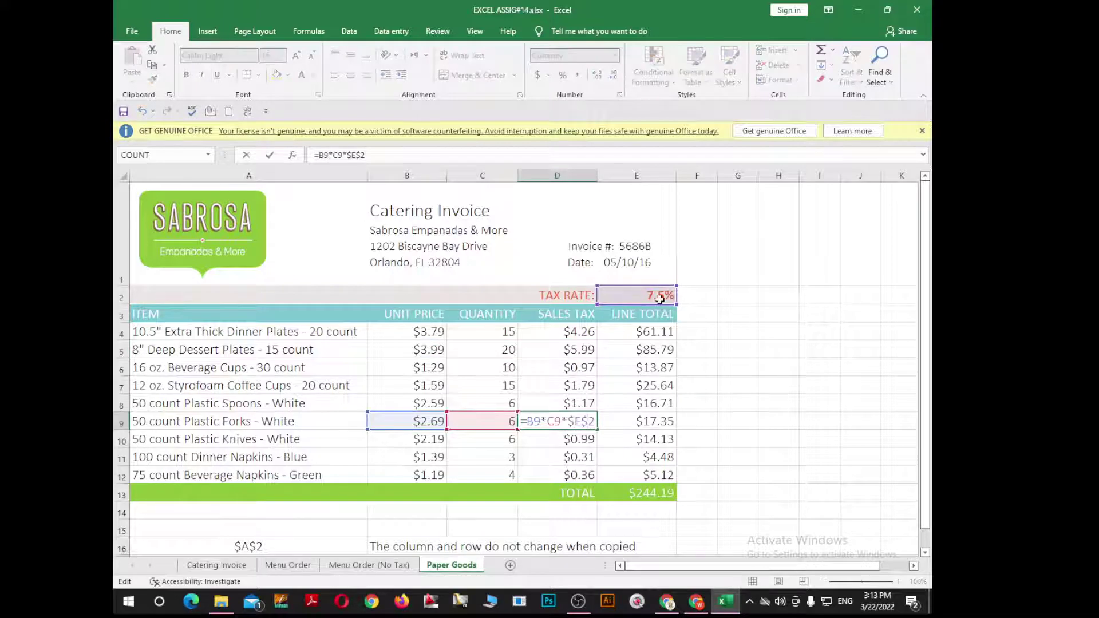
key(ctrl+Return)
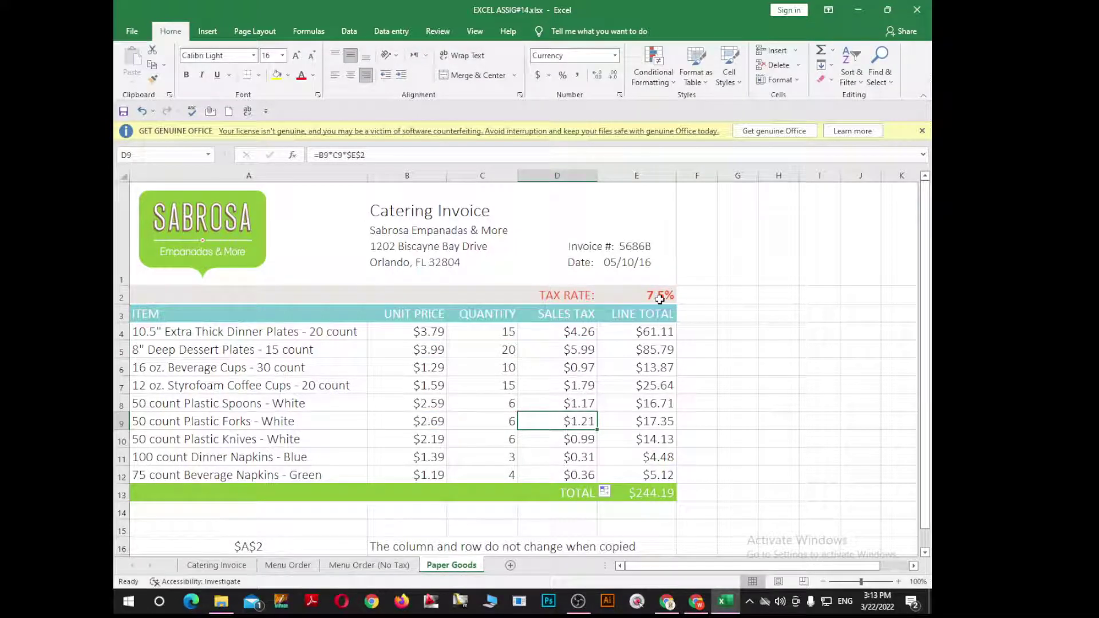
Enter 7.5 as the tax rate in E2, undoing a stray entry in E3
click(658, 295)
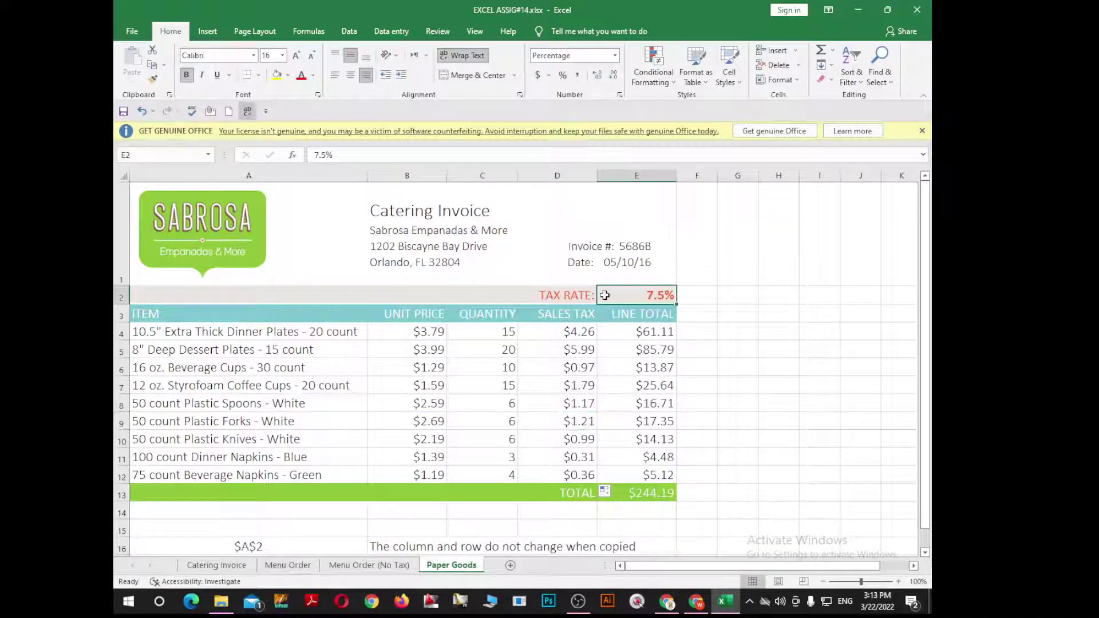
text(1.)
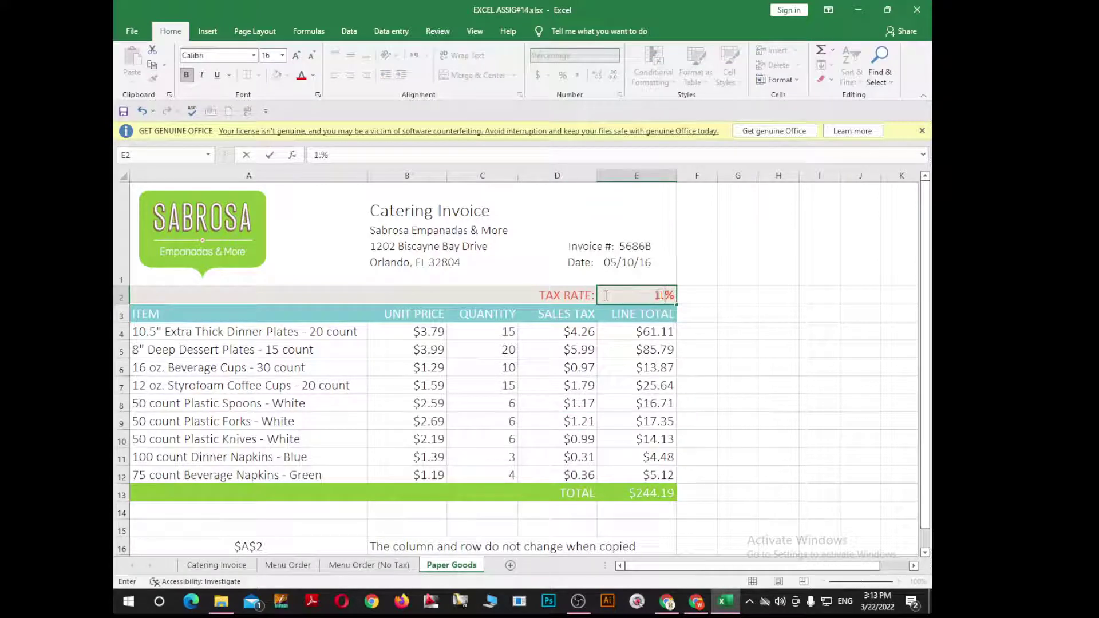
text(2)
key(Return)
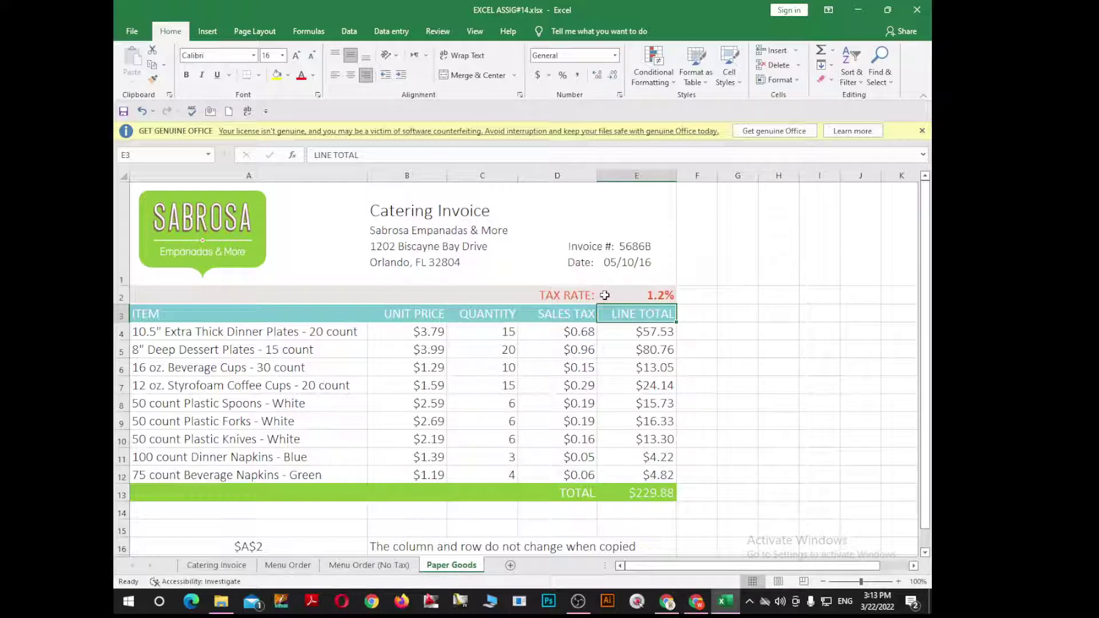
text(7.5)
key(Return)
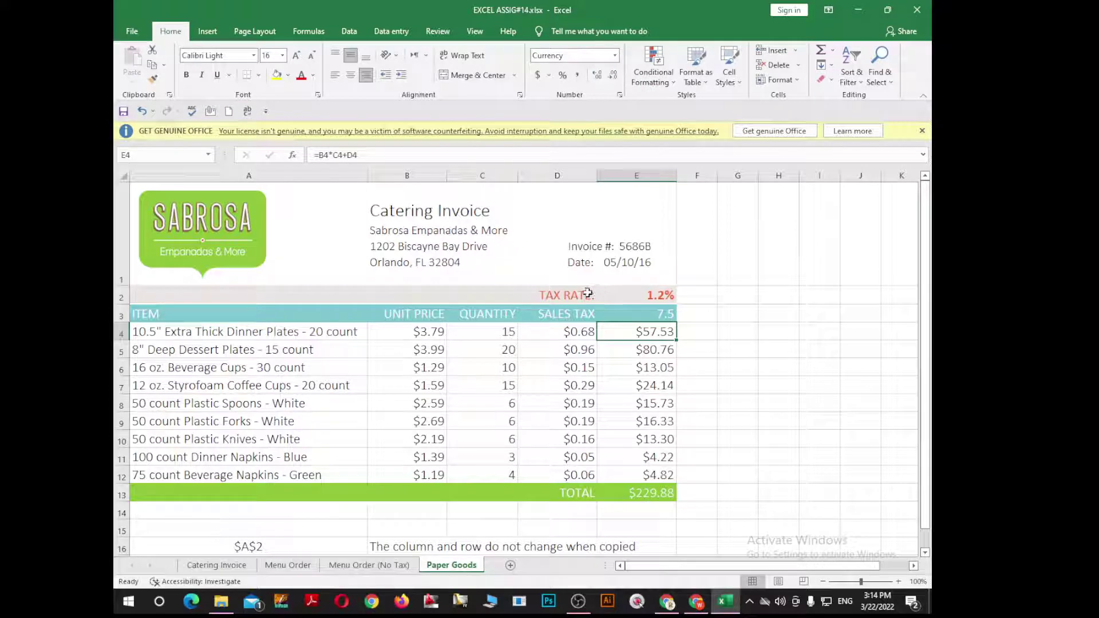
key(ctrl+z)
click(657, 294)
text(7)
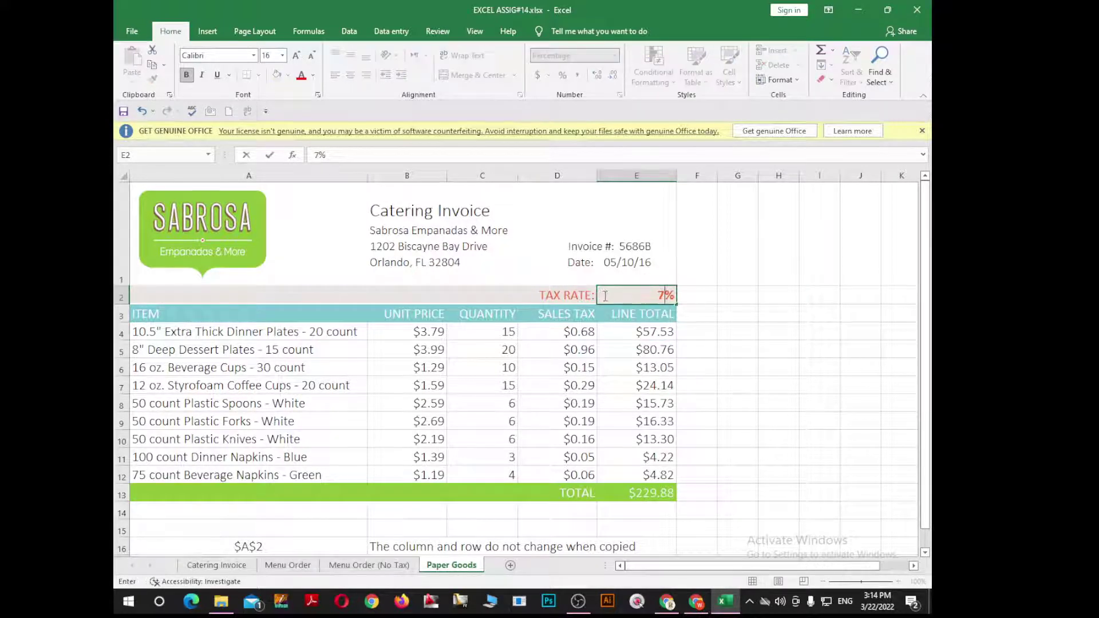
text(.5)
key(Return)
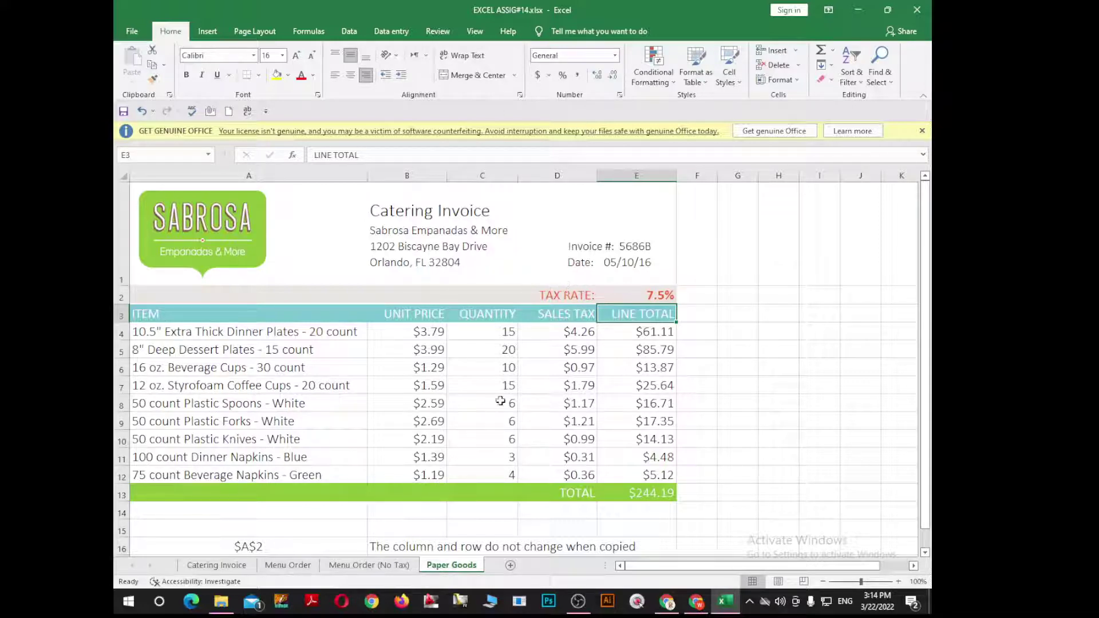
key(alt+Tab)
scroll(488, 335, down, 1)
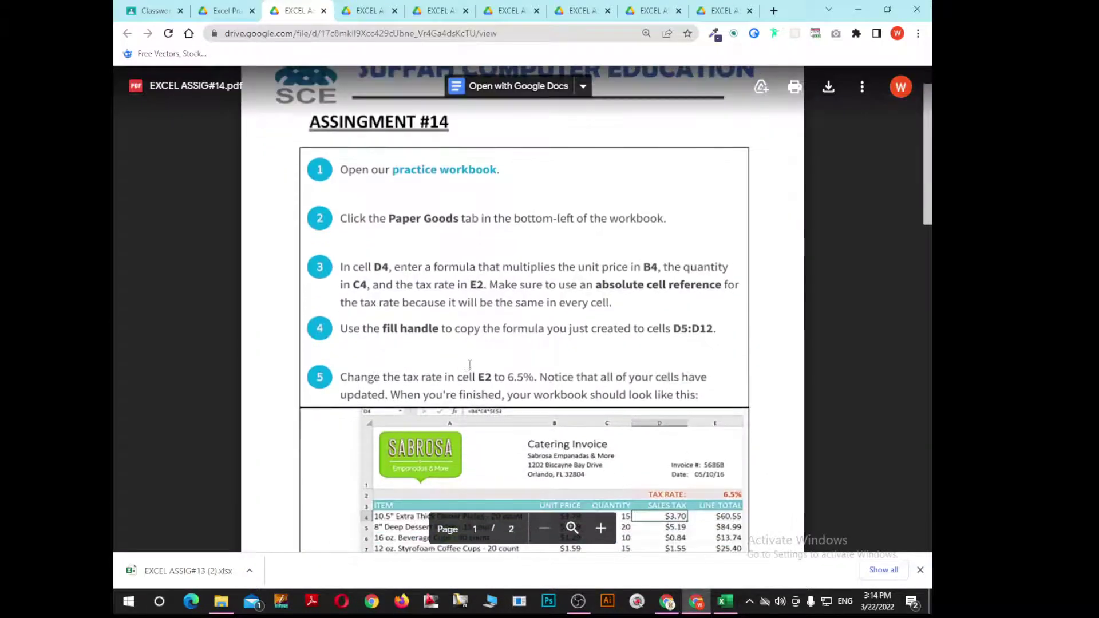
scroll(487, 335, down, 1)
scroll(487, 335, down, 1)
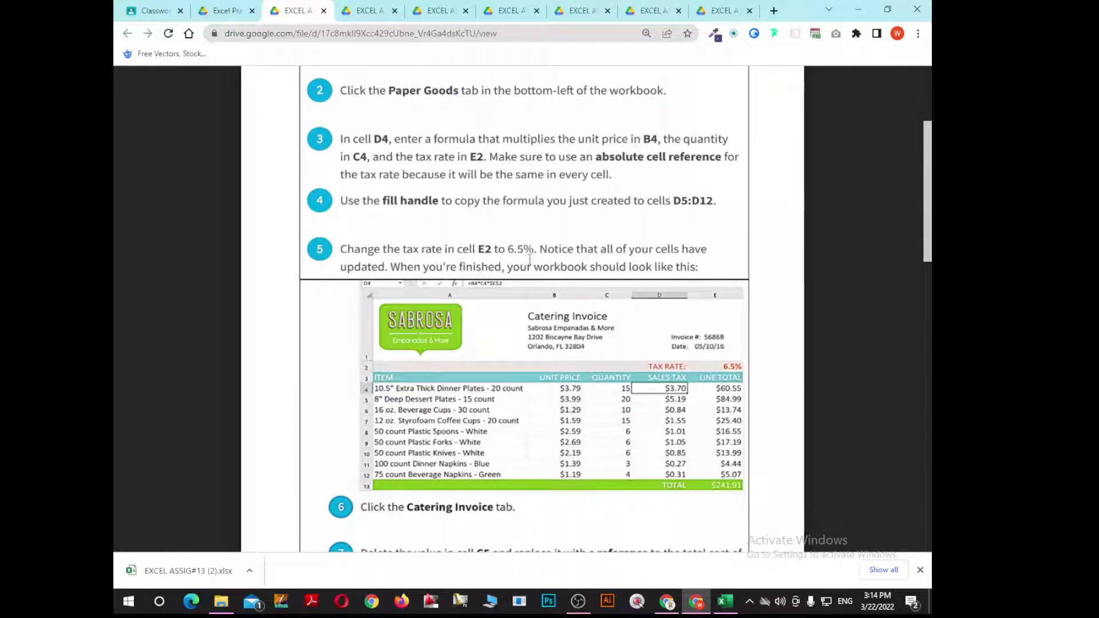
key(alt+Tab)
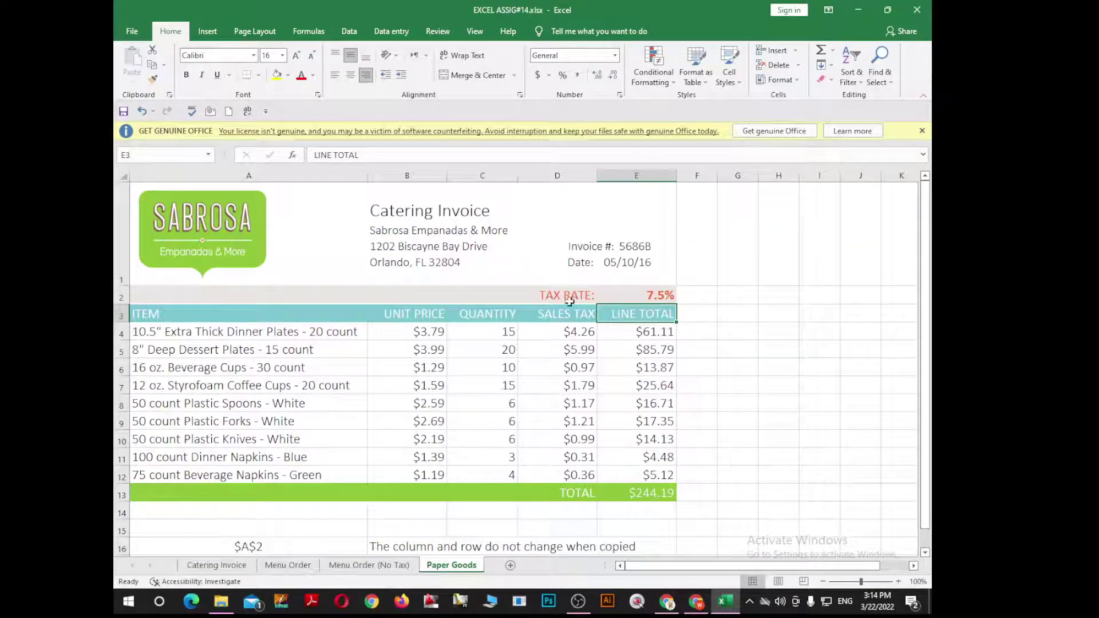
Set the E2 tax rate to 6.5, then switch to the assignment PDF
click(647, 295)
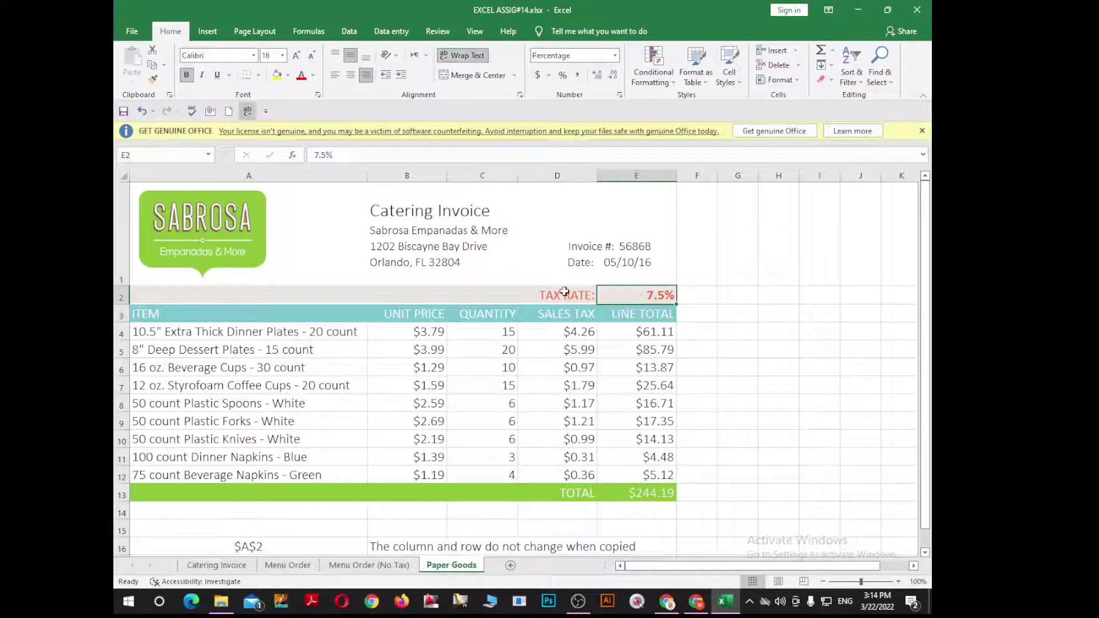
text(6.5)
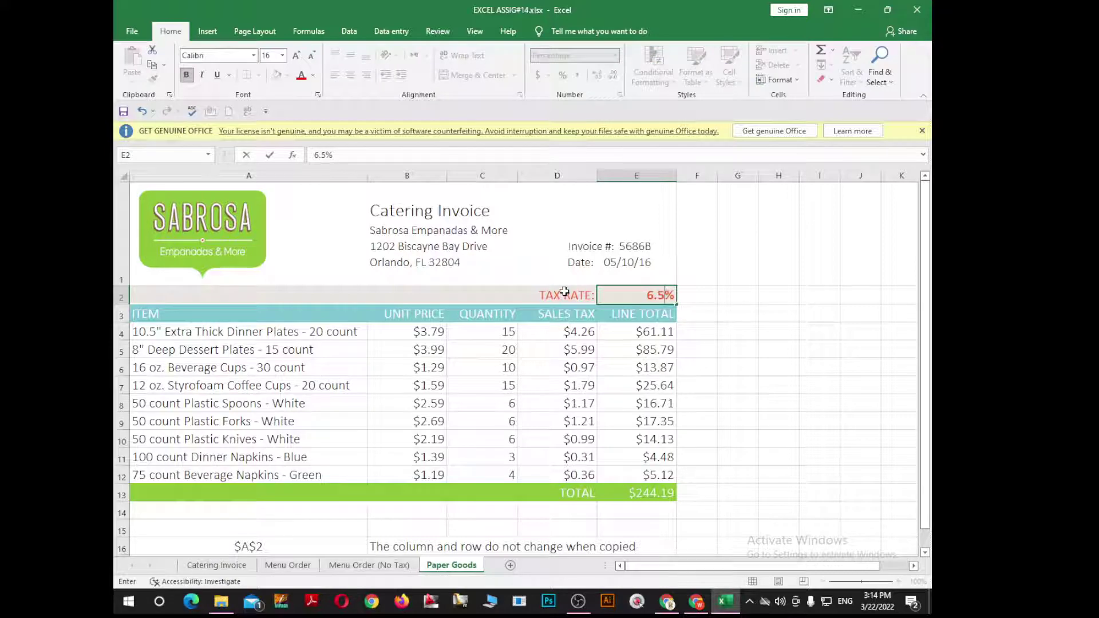
key(Return)
key(alt+Tab)
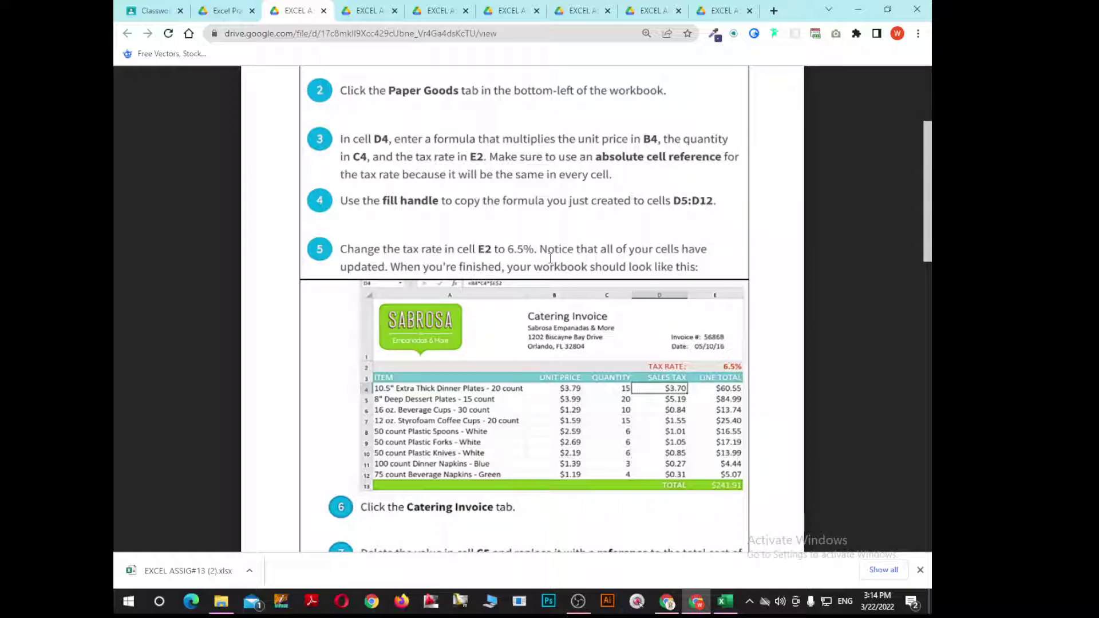
mouse_move(543, 289)
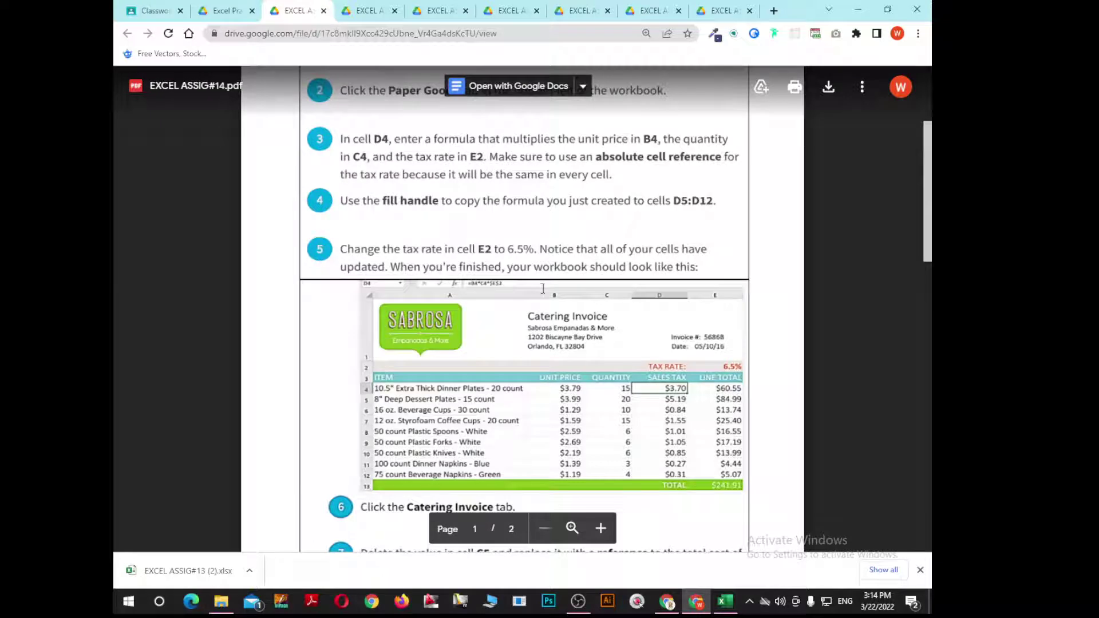
Scroll the instructions PDF to step 7 on referencing the Paper Goods total, then return to Excel
scroll(647, 271, down, 3)
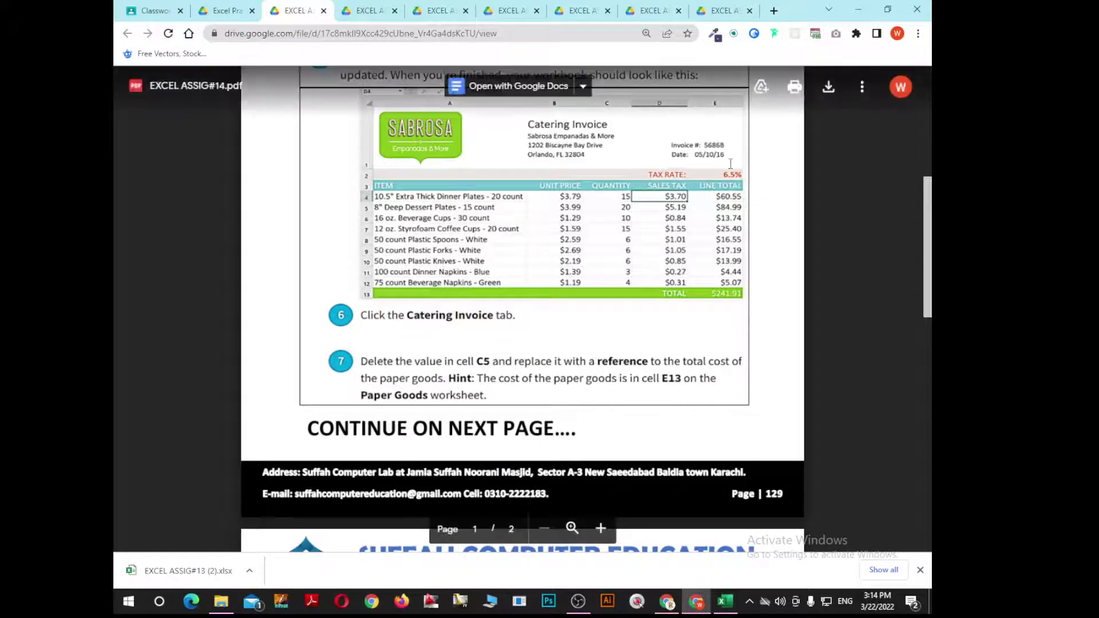
scroll(577, 256, down, 2)
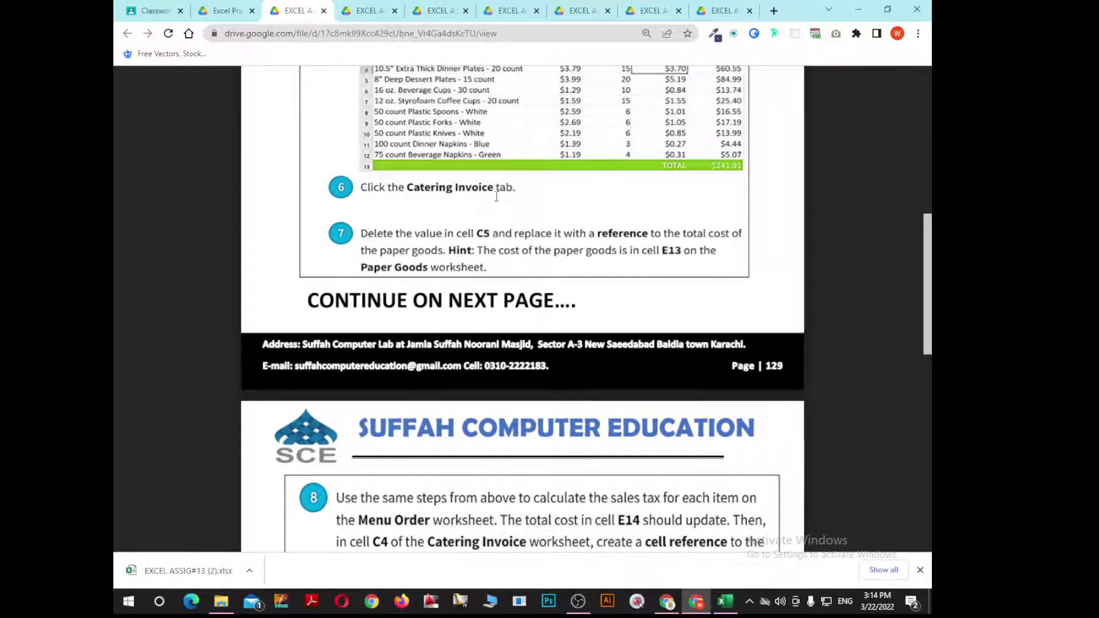
key(super+Tab)
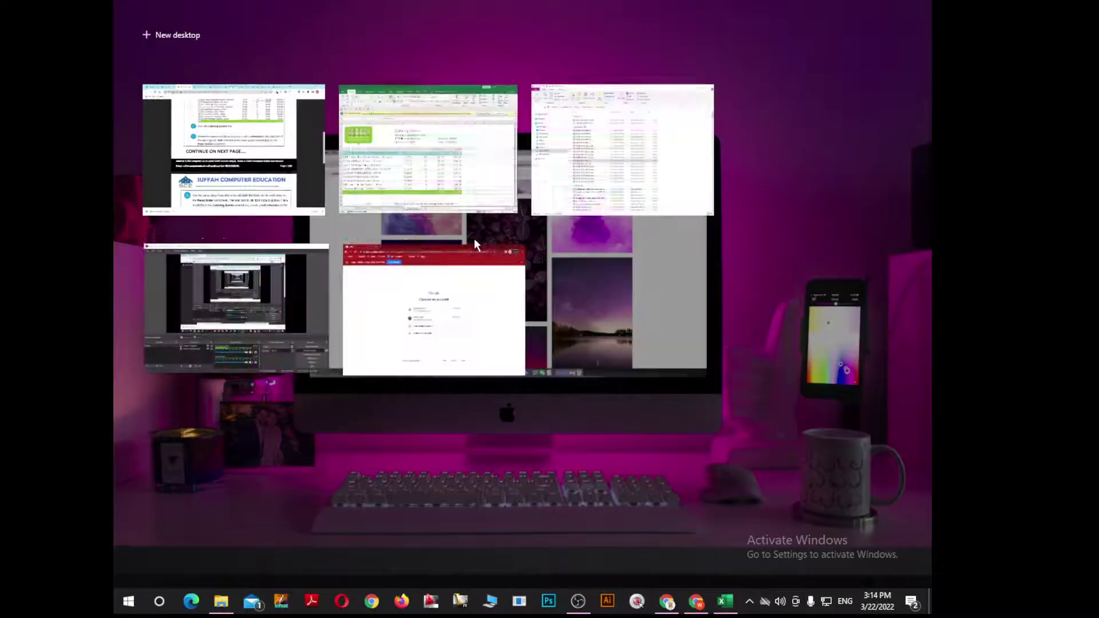
key(alt+Tab)
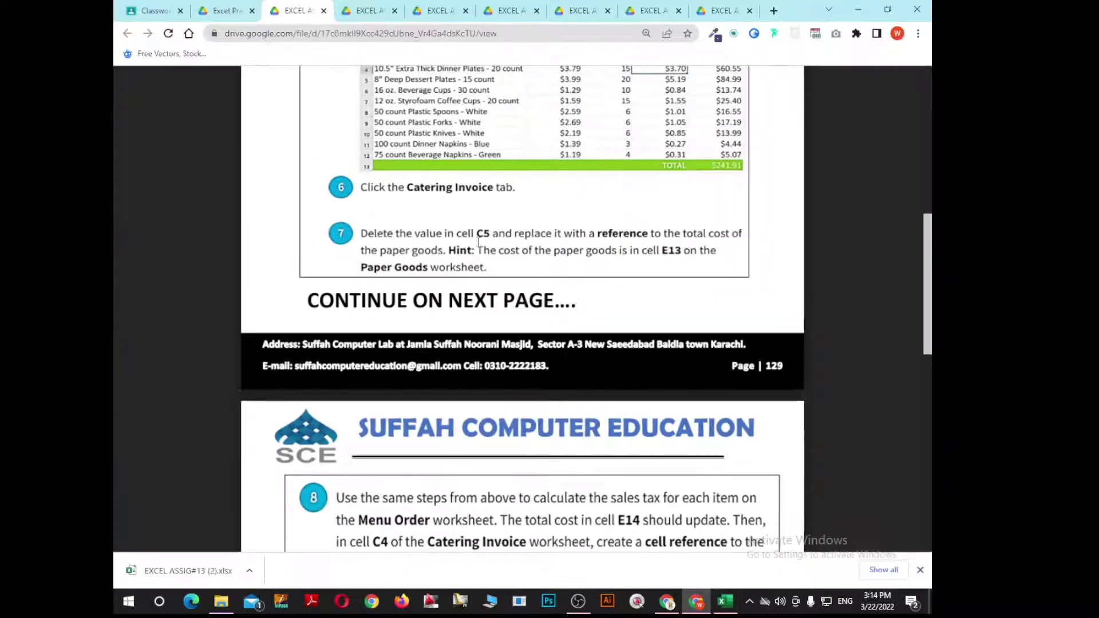
Show the Catering Invoice sheet, with Paper Goods at $110.87 and a $360.82 TOTAL
click(724, 601)
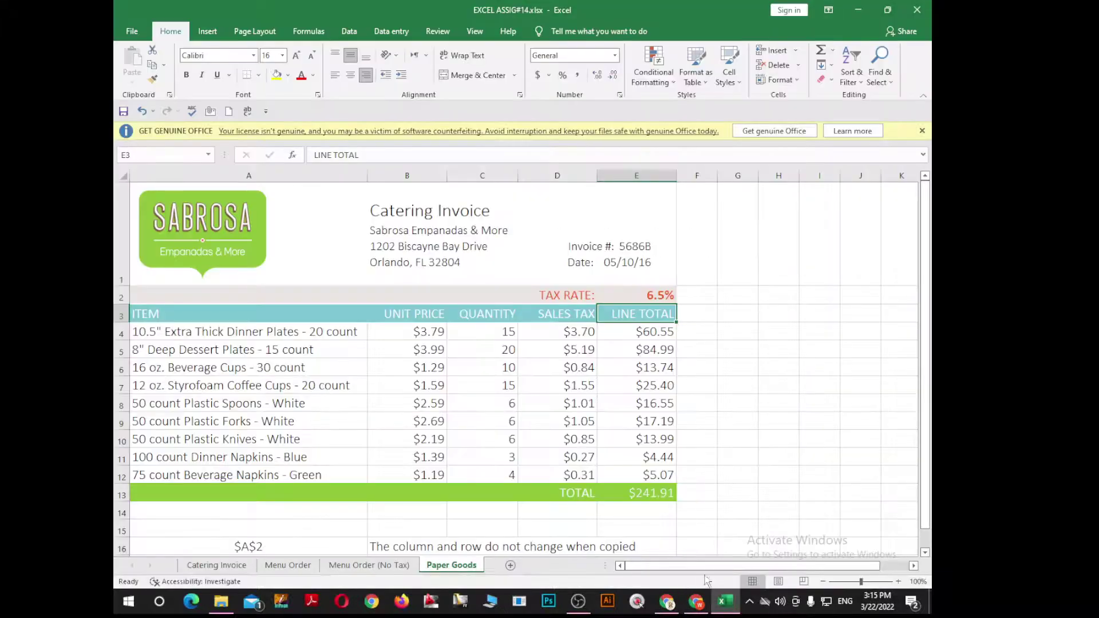
click(236, 567)
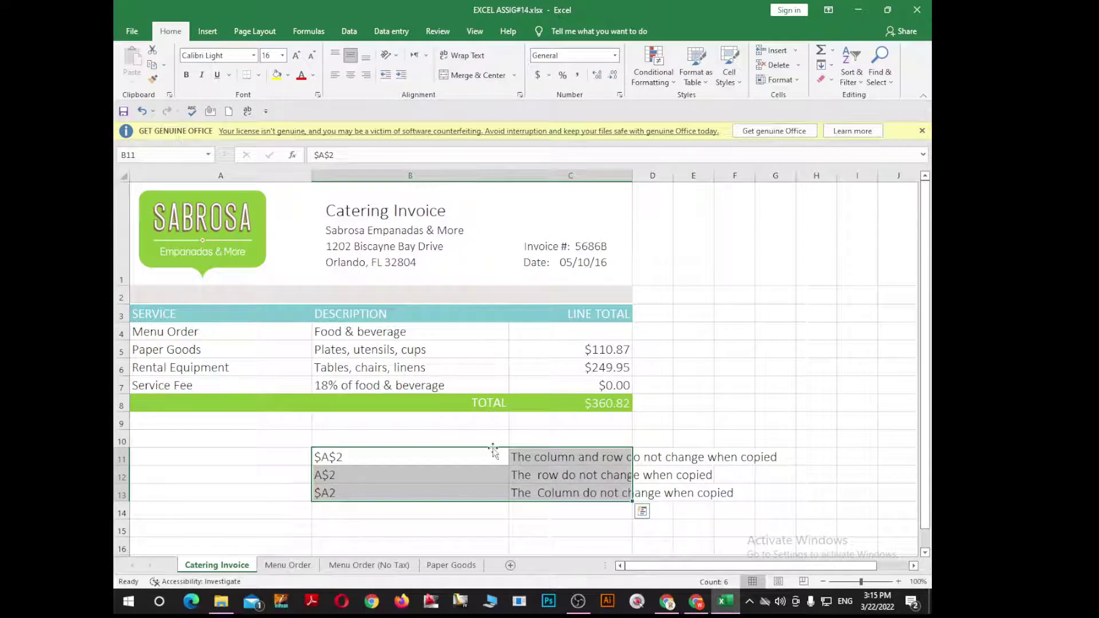
key(alt+Tab)
scroll(504, 302, up, 1)
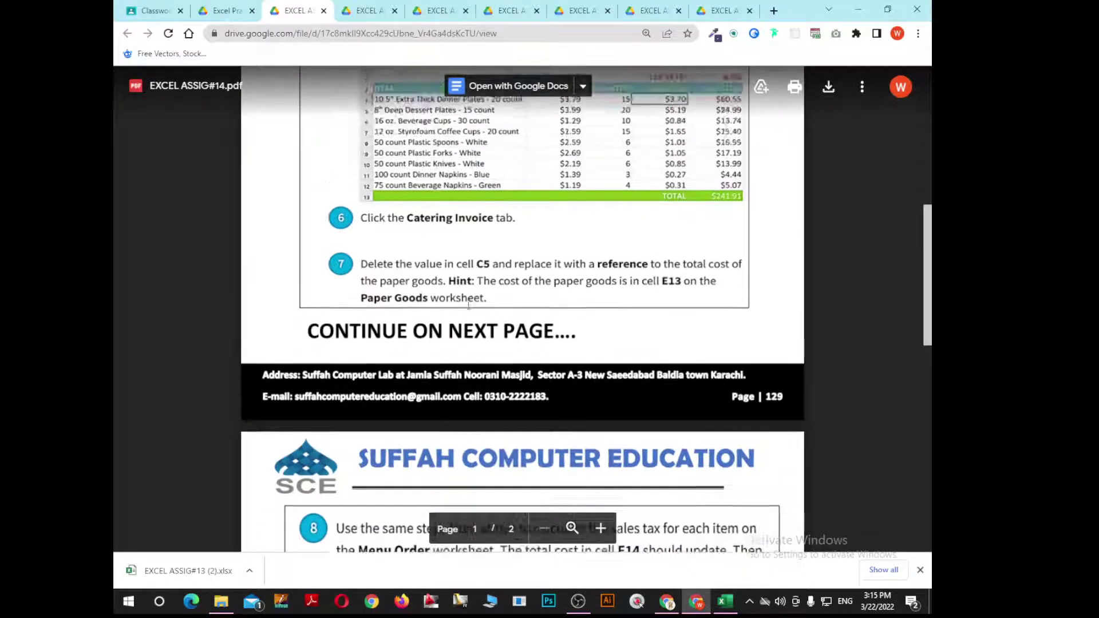
scroll(475, 303, down, 1)
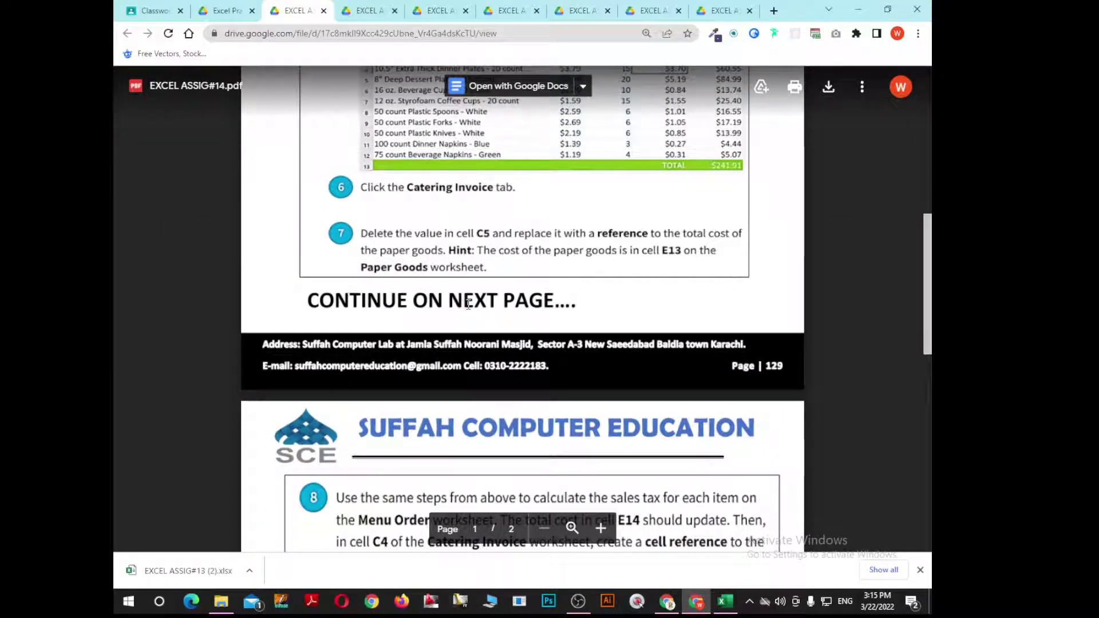
key(alt+Tab)
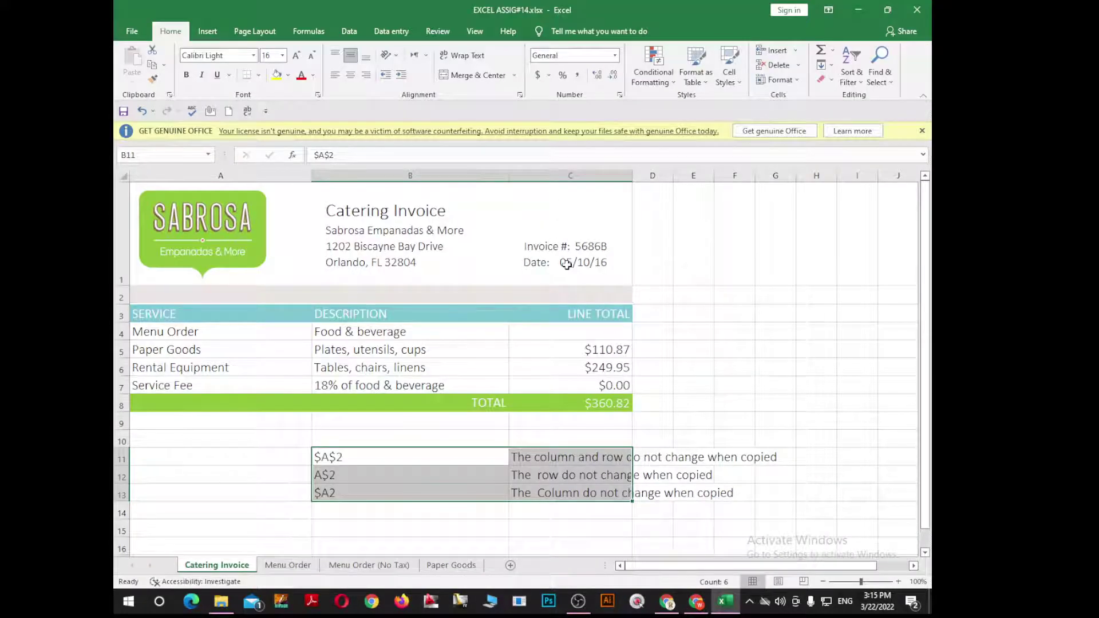
click(592, 249)
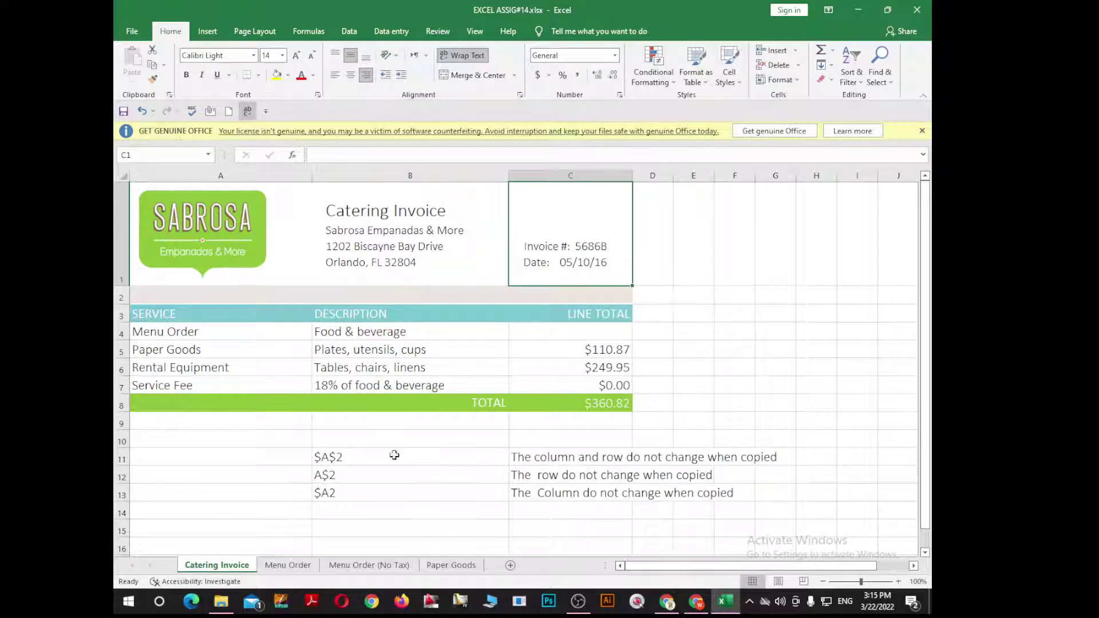
Delete the $249.95 Rental Equipment amount in C6, dropping the invoice total to $110.87
click(603, 295)
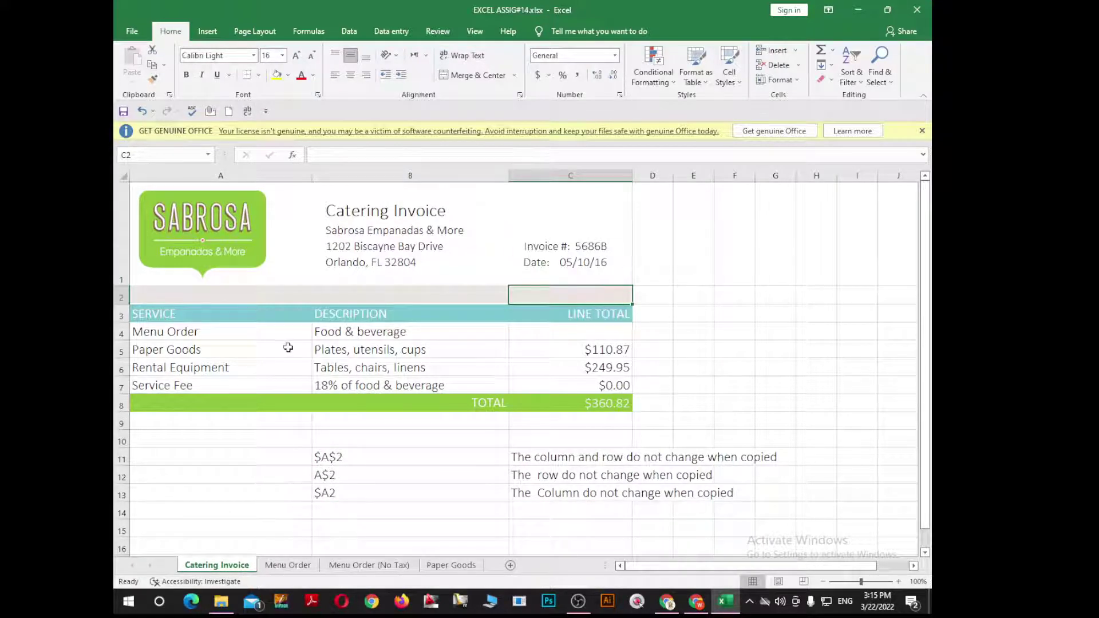
click(604, 367)
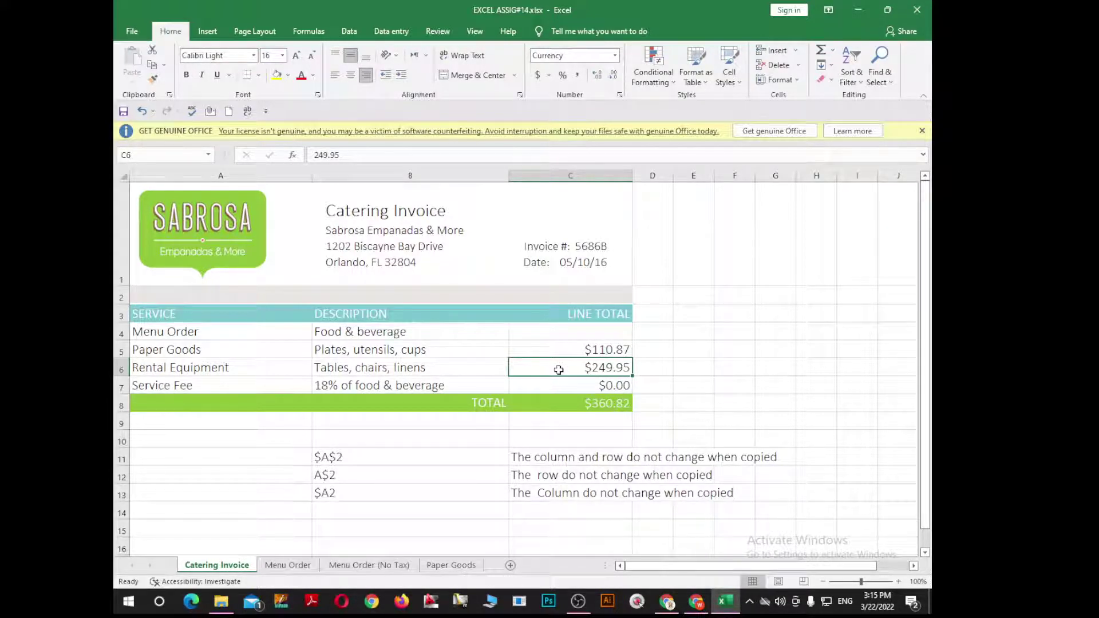
key(Delete)
Recheck the instructions PDF, then bring up the Paper Goods sheet
key(alt+Tab)
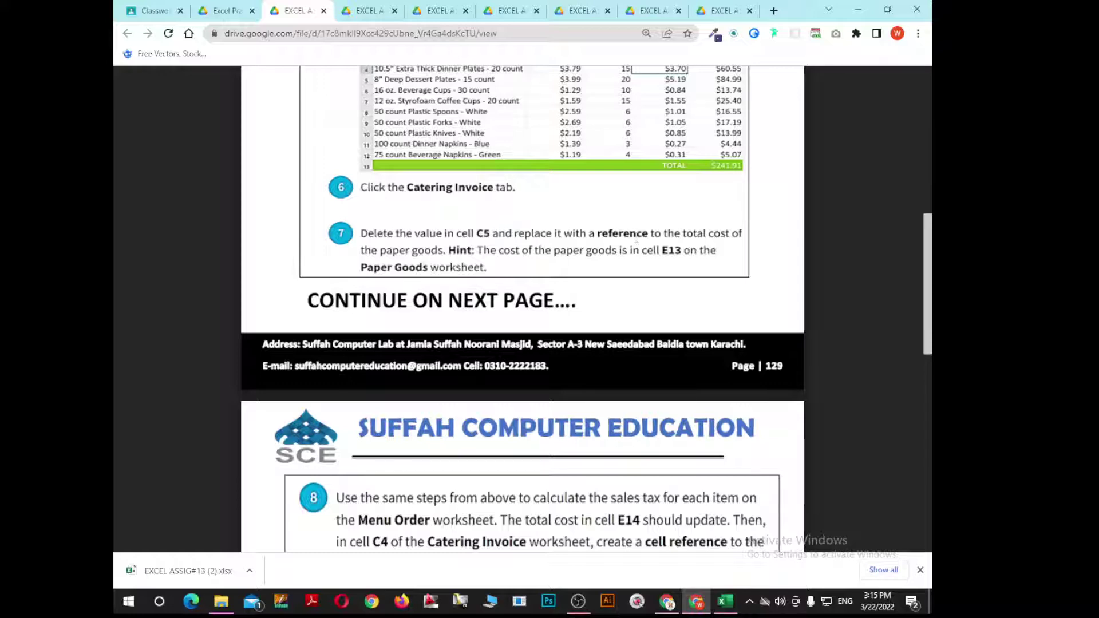
key(alt+Tab)
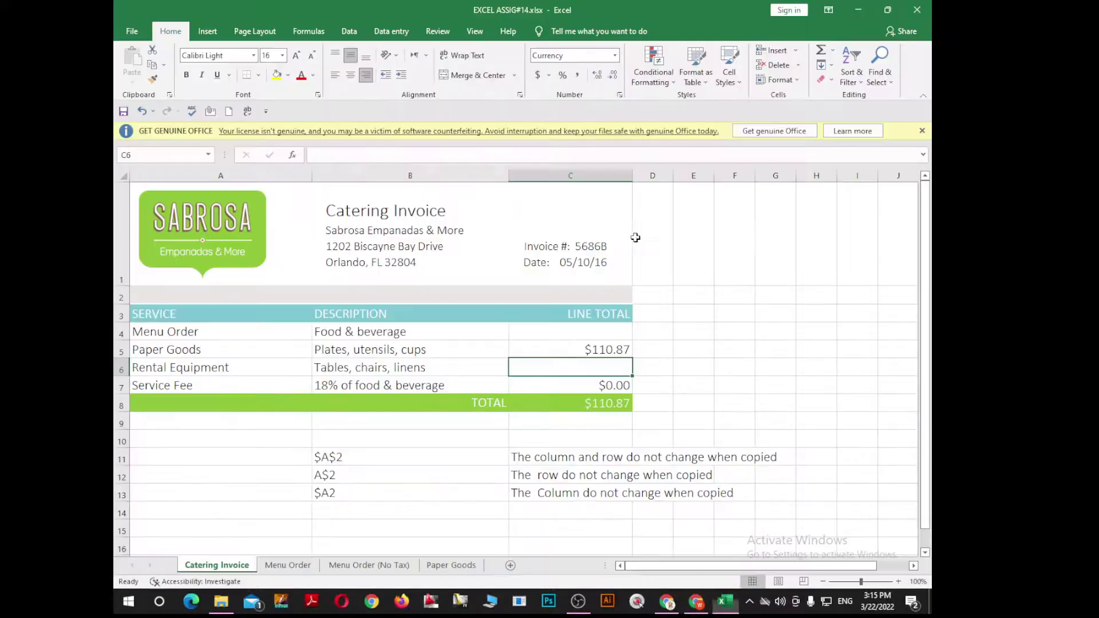
click(444, 569)
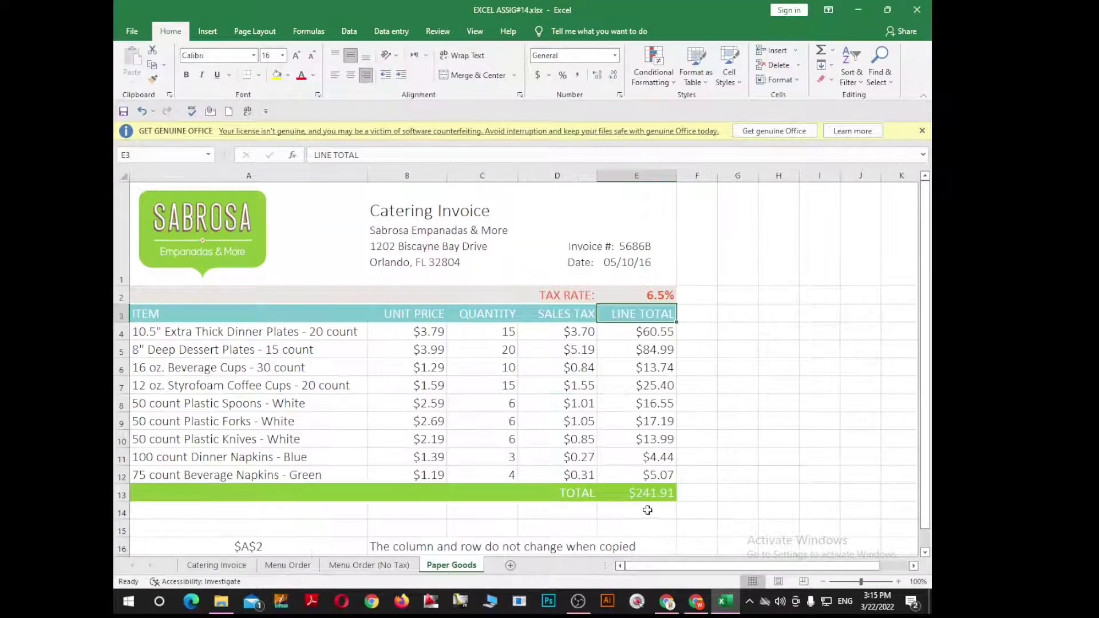
Confirm E13 on Paper Goods reads $241.91, then go back to the Catering Invoice sheet
click(662, 496)
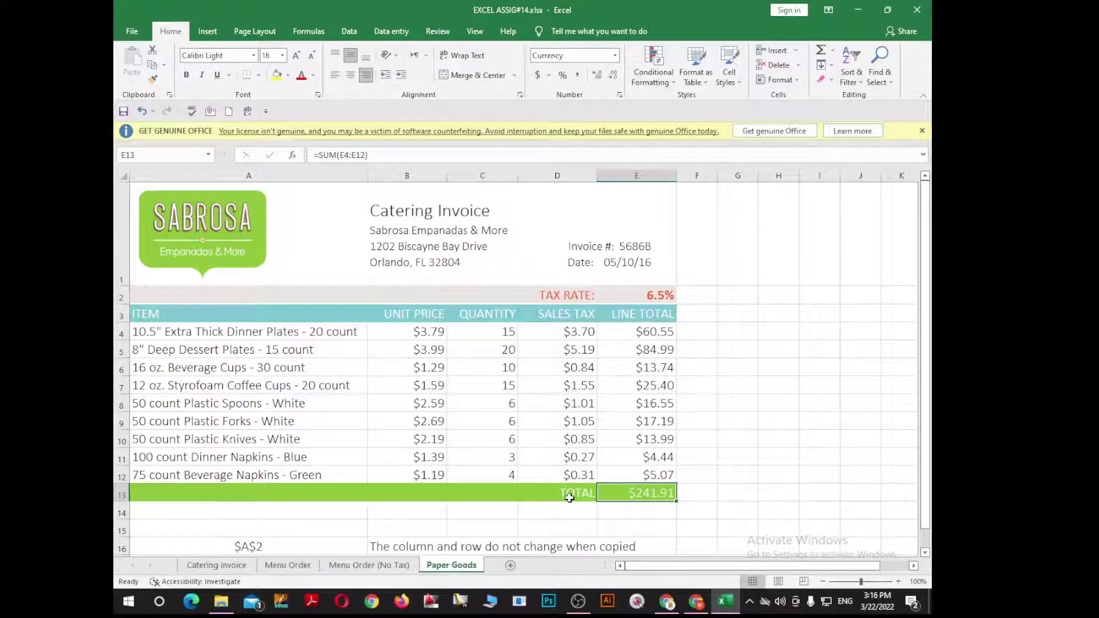
key(alt+Tab)
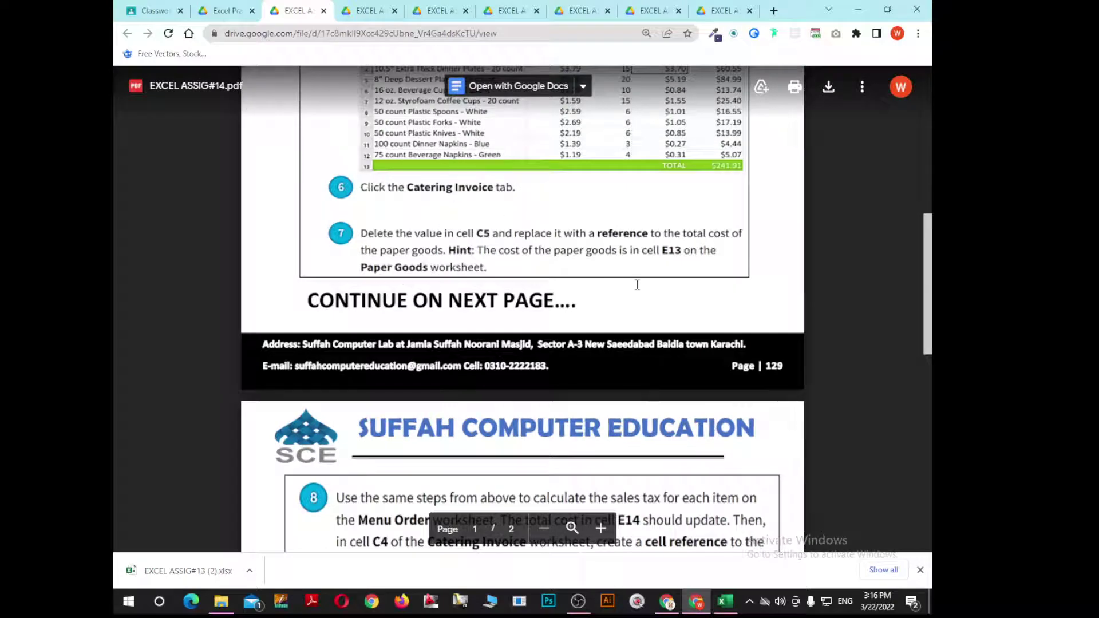
key(alt+Tab)
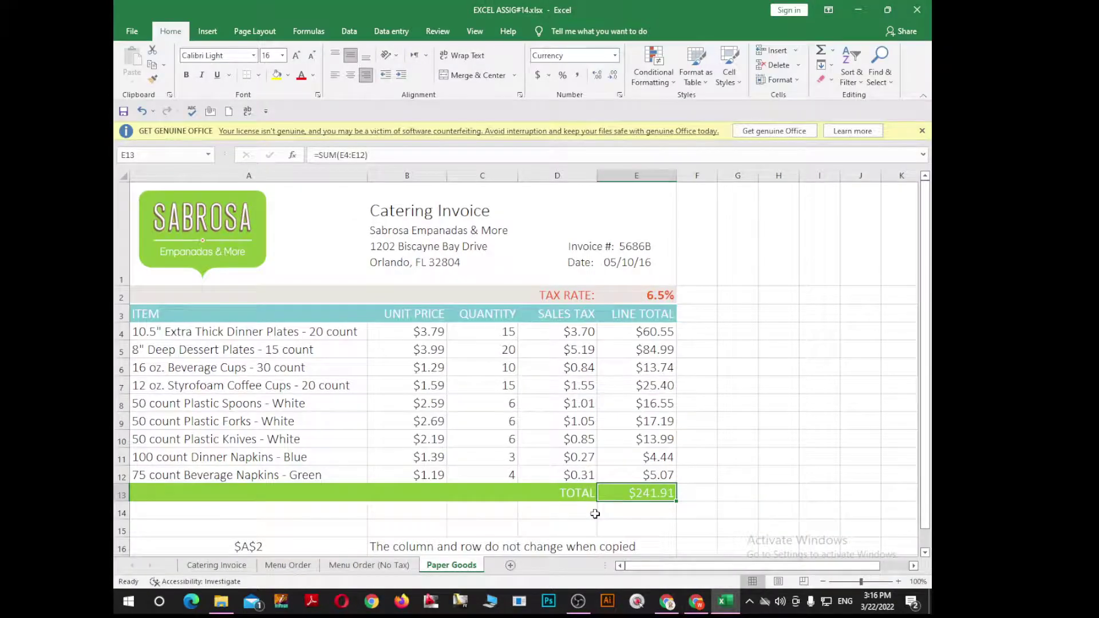
scroll(593, 515, down, 1)
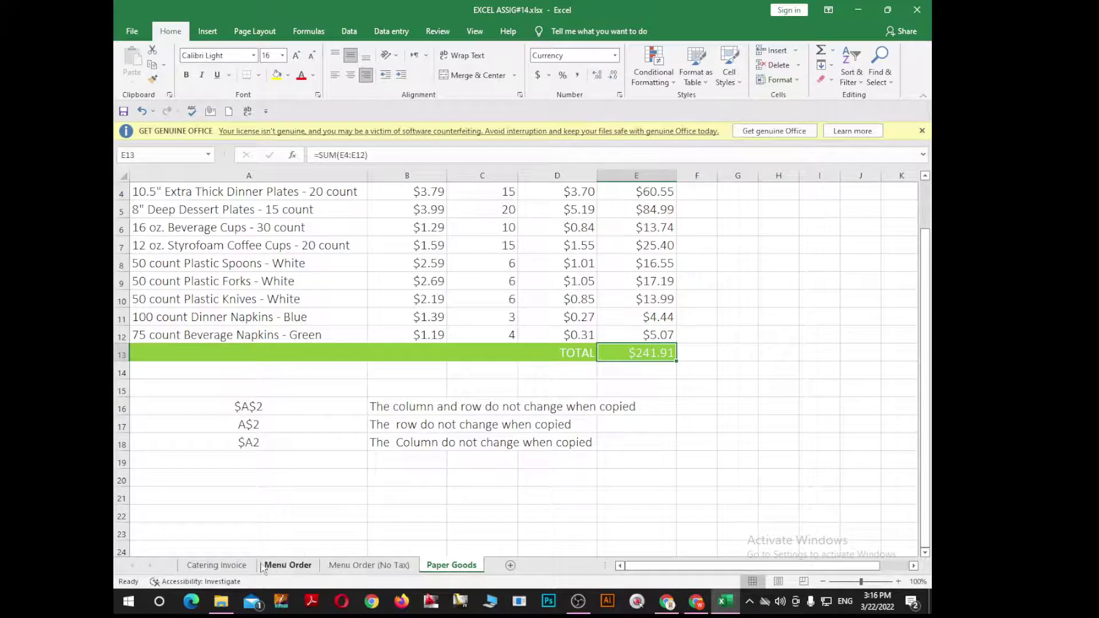
click(221, 565)
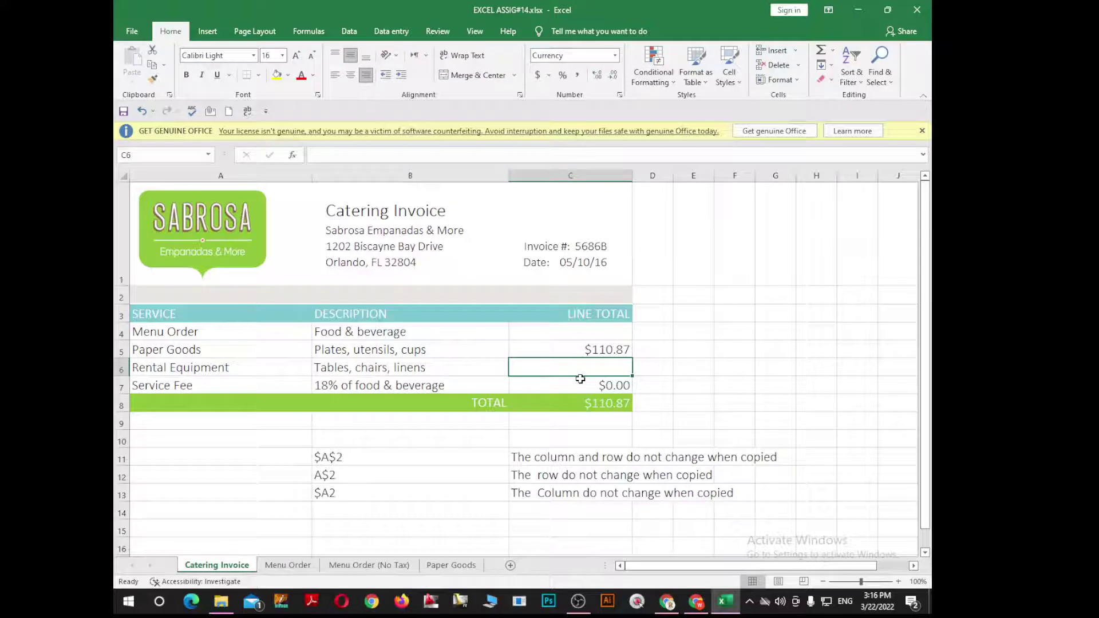
Begin C6's formula as ='Paper Goods'! and show the Paper Goods sheet to pick the reference
text(=)
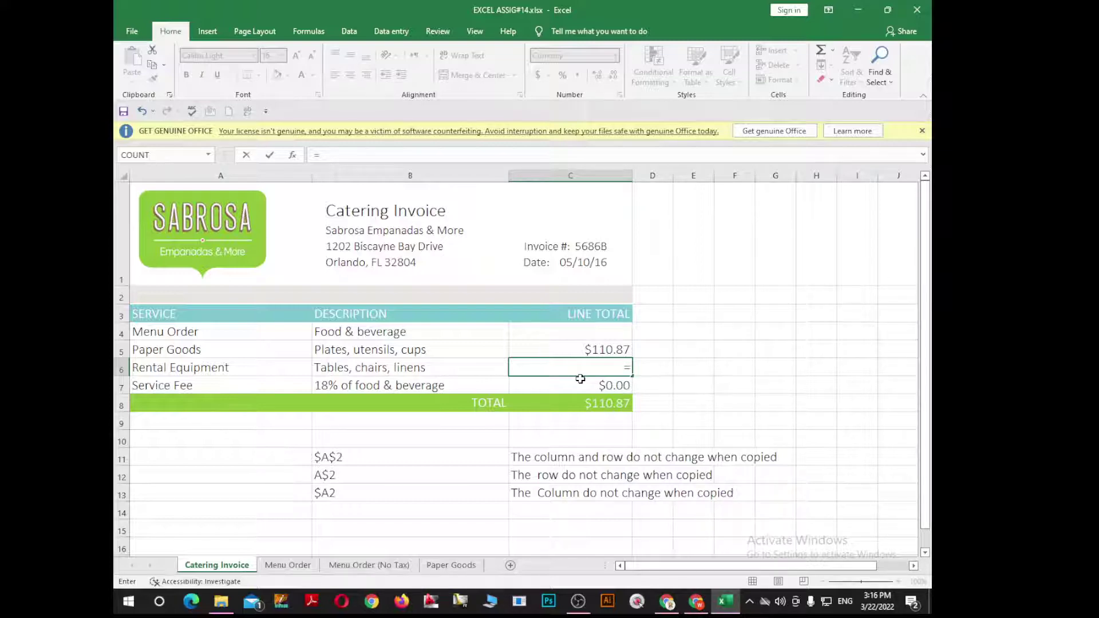
text(")
key(Return)
click(517, 371)
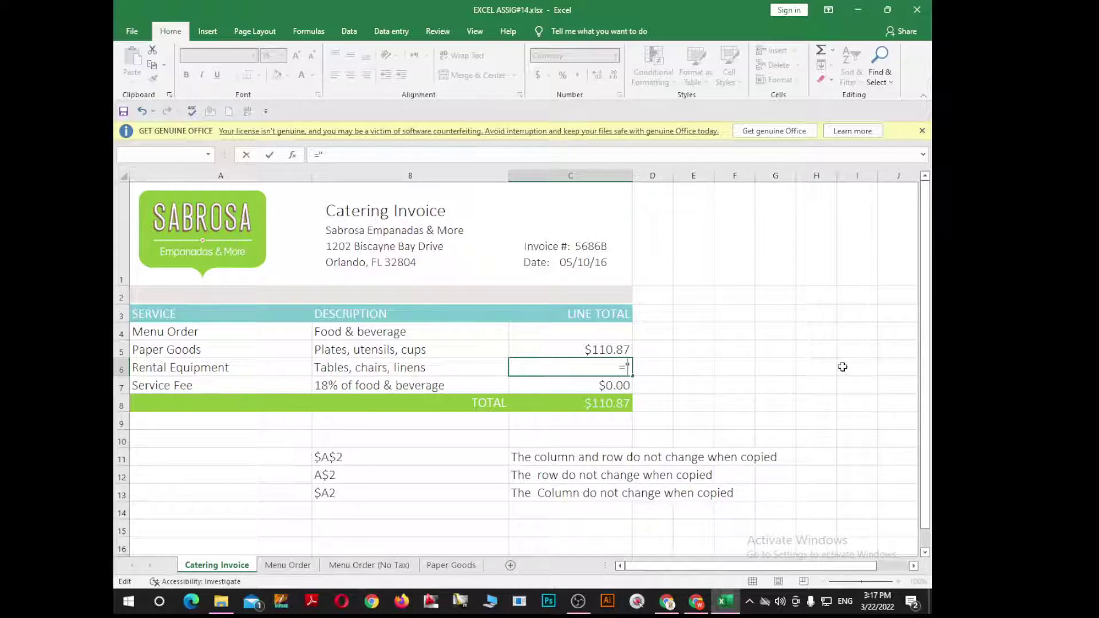
text(Pa)
text(per )
text(Goods)
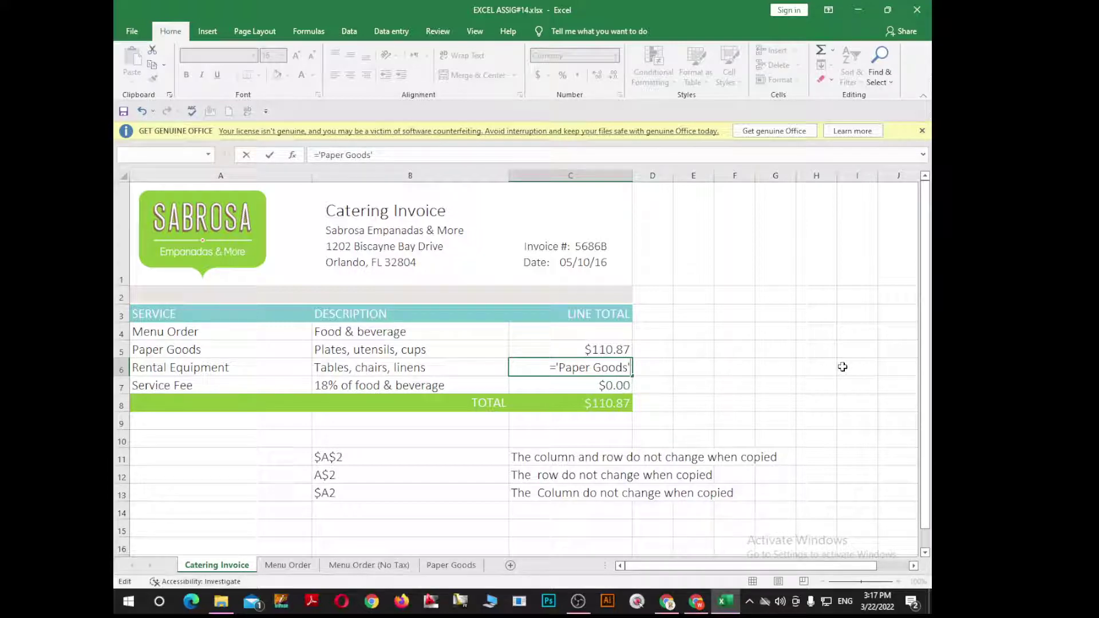
text(!)
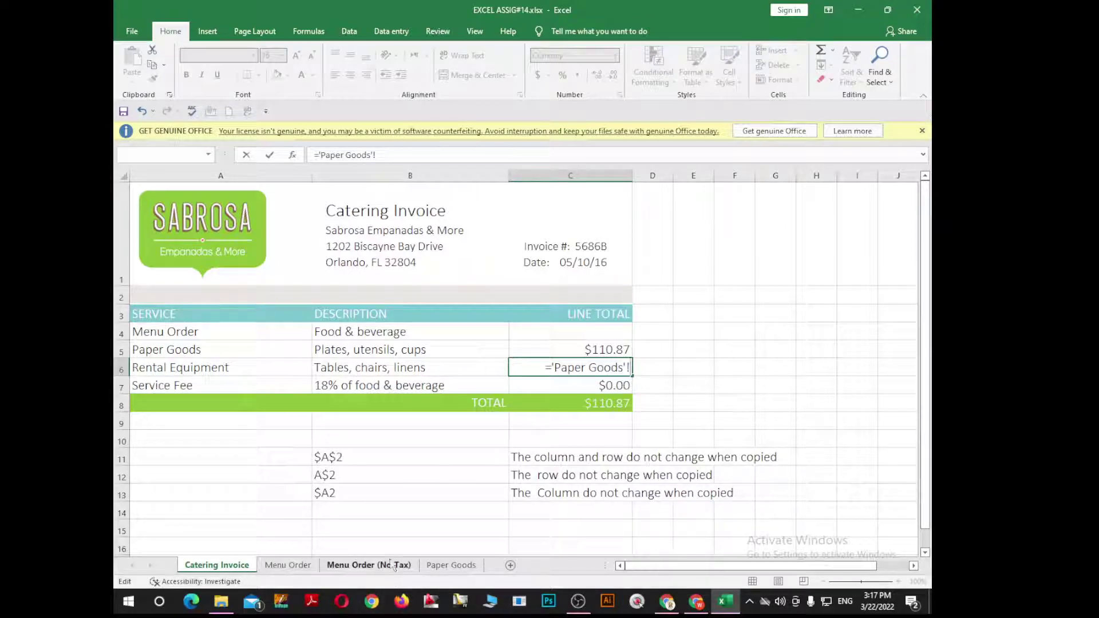
click(451, 567)
Complete C6 as ='Paper Goods'!E13, showing $241.91 and raising the TOTAL to $352.78
click(451, 566)
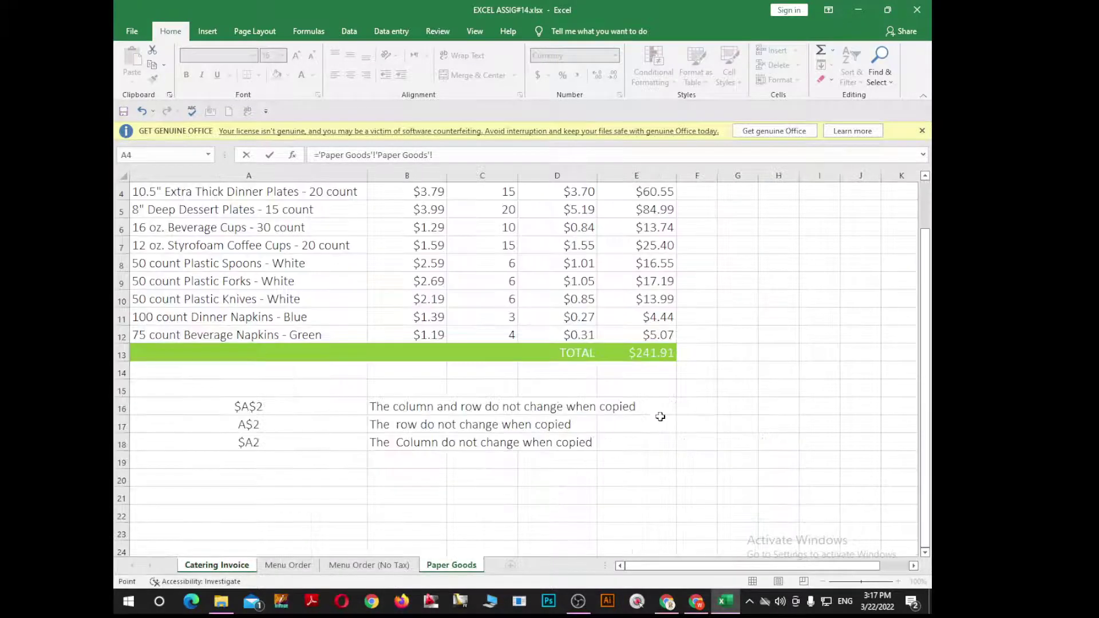
click(659, 350)
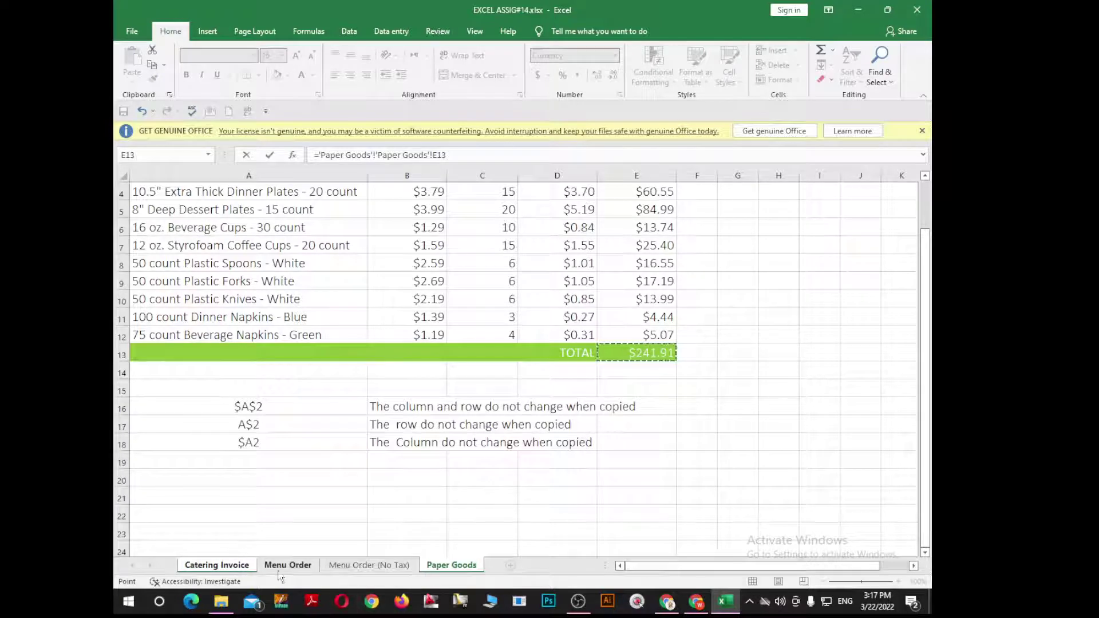
key(ctrl+Page_Up)
key(ctrl+Page_Up)
key(ctrl+Page_Up)
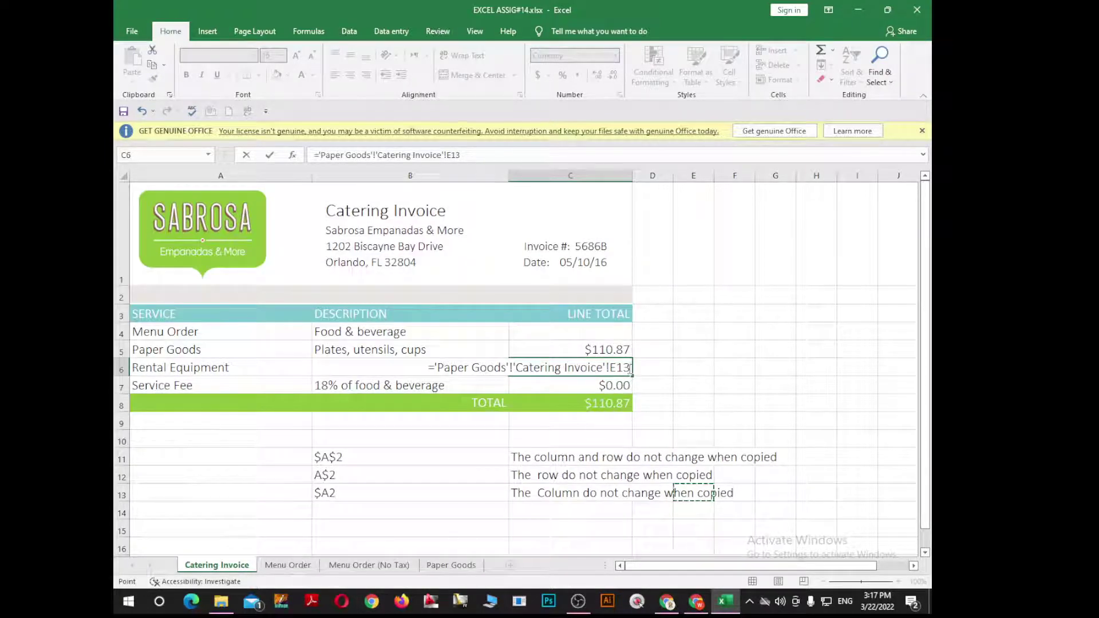
drag(629, 368, 515, 371)
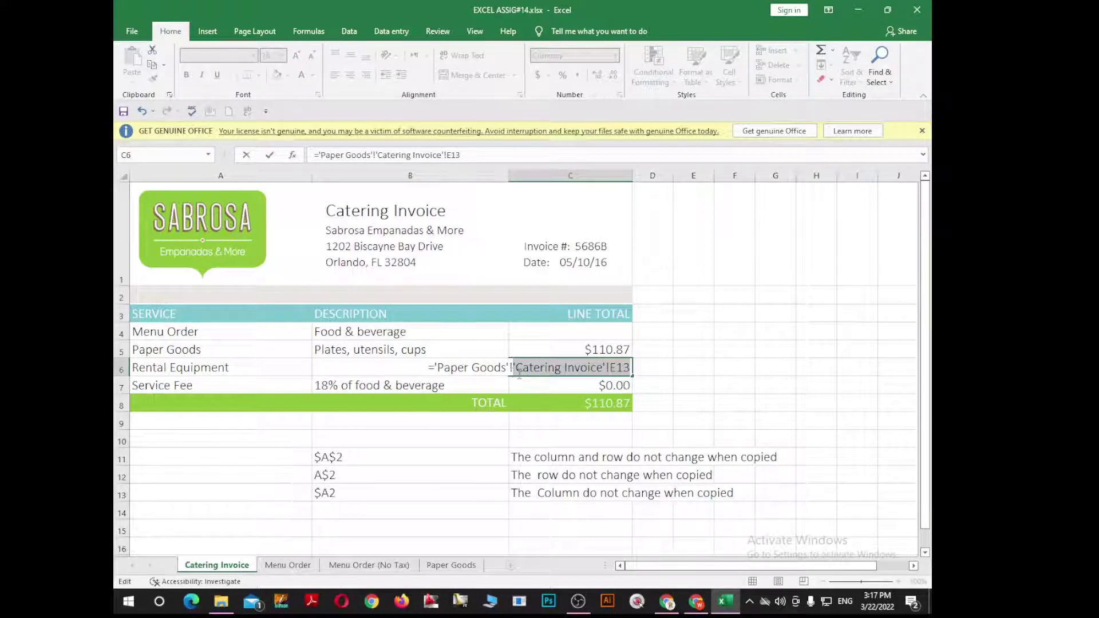
key(Delete)
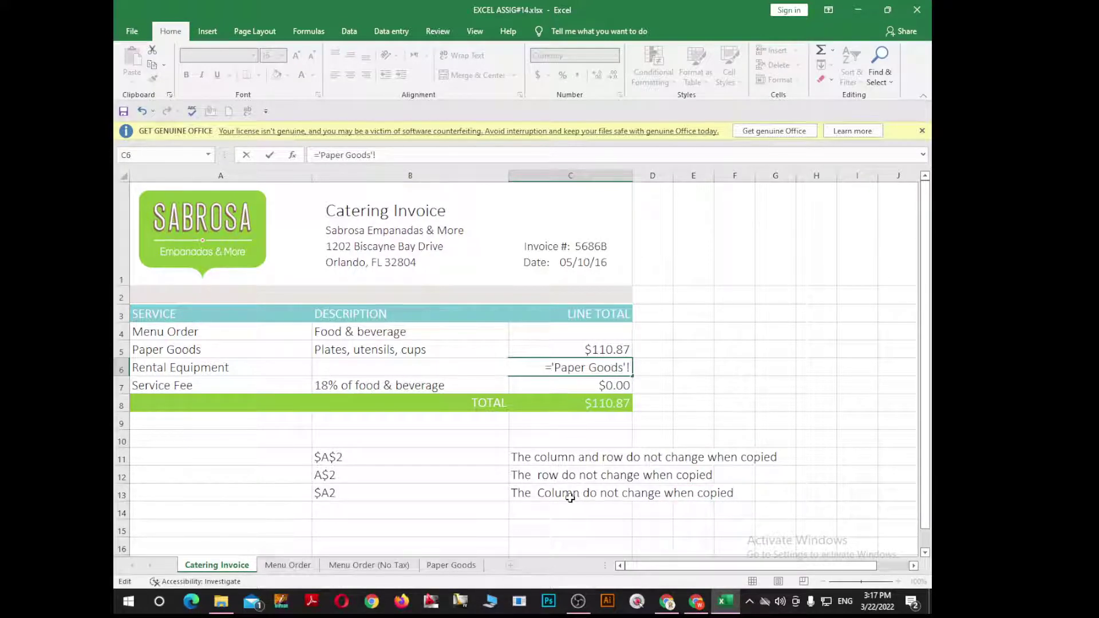
text(E13)
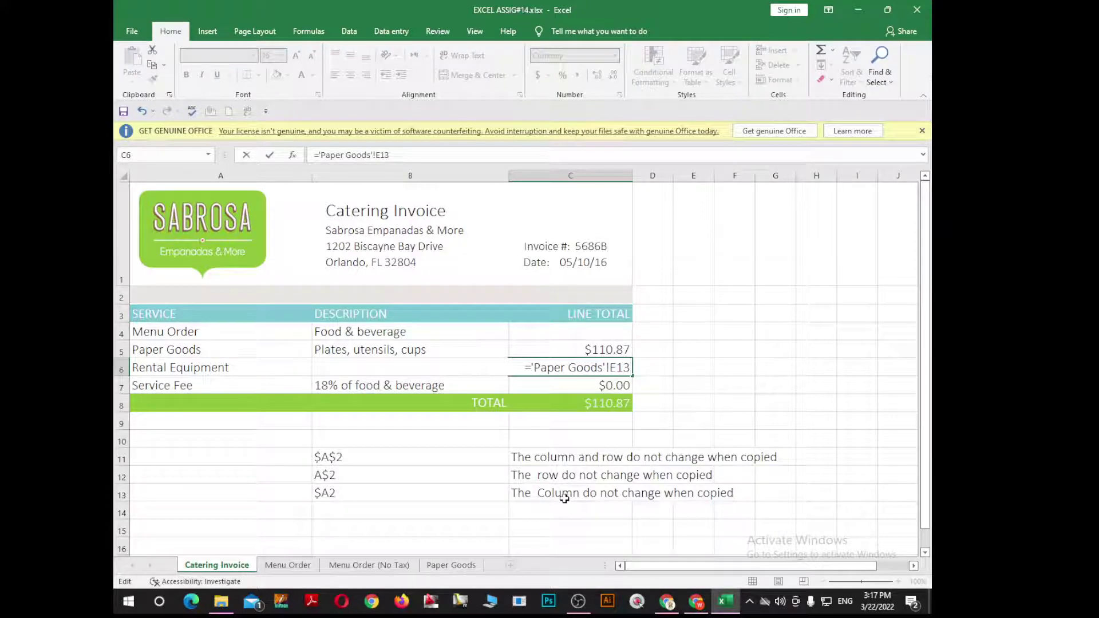
key(Return)
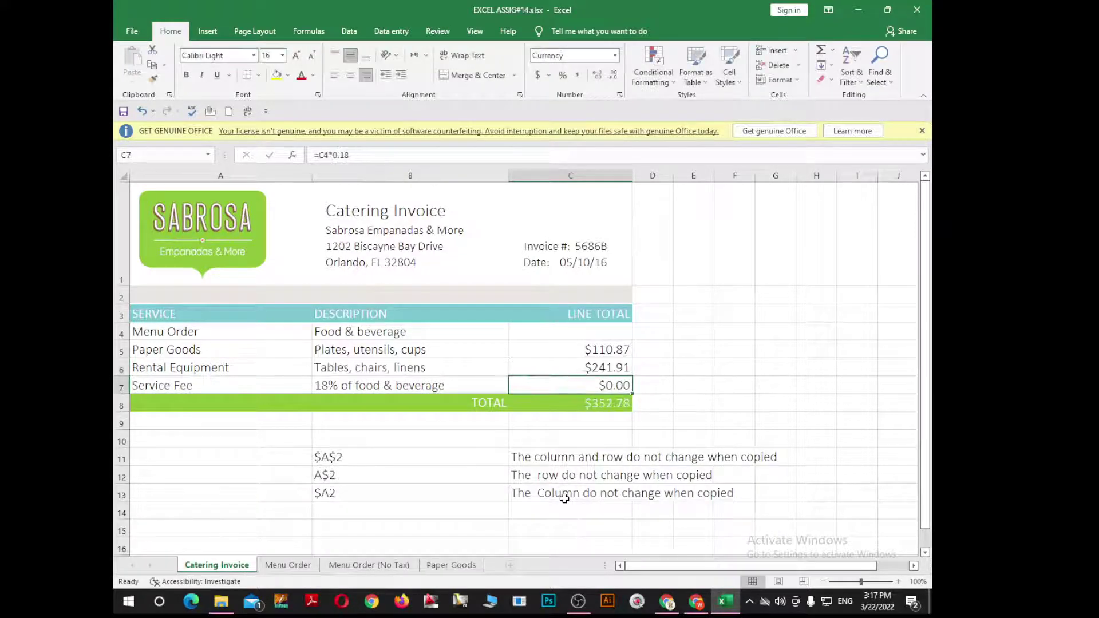
click(612, 364)
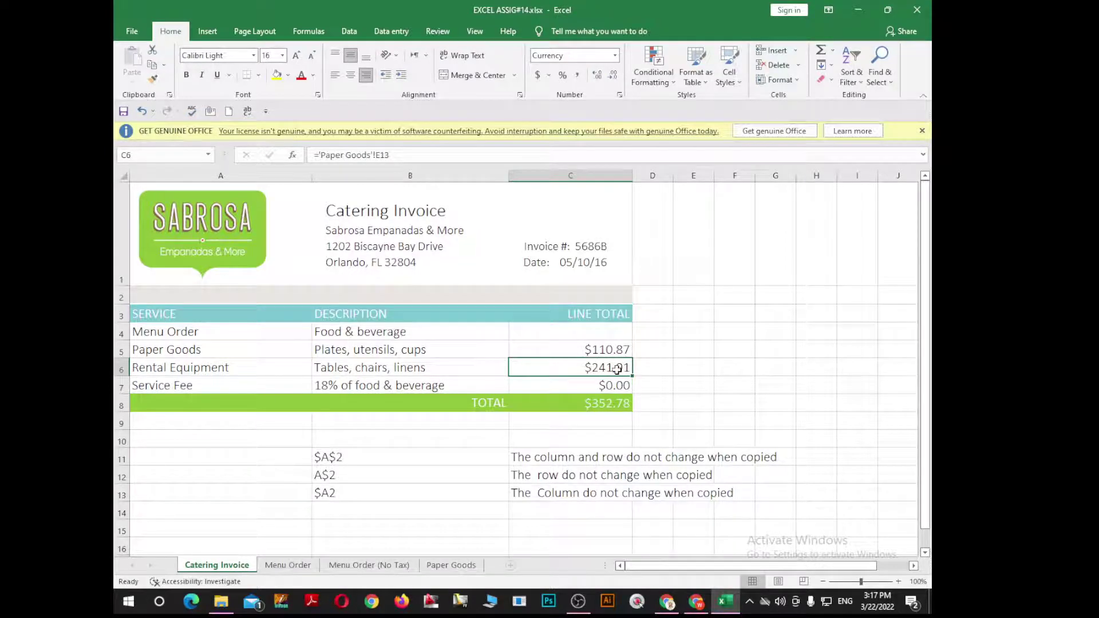
Change the plastic knives price in B10 to $5.69, making the invoice show $264.28 and TOTAL $375.15
click(442, 565)
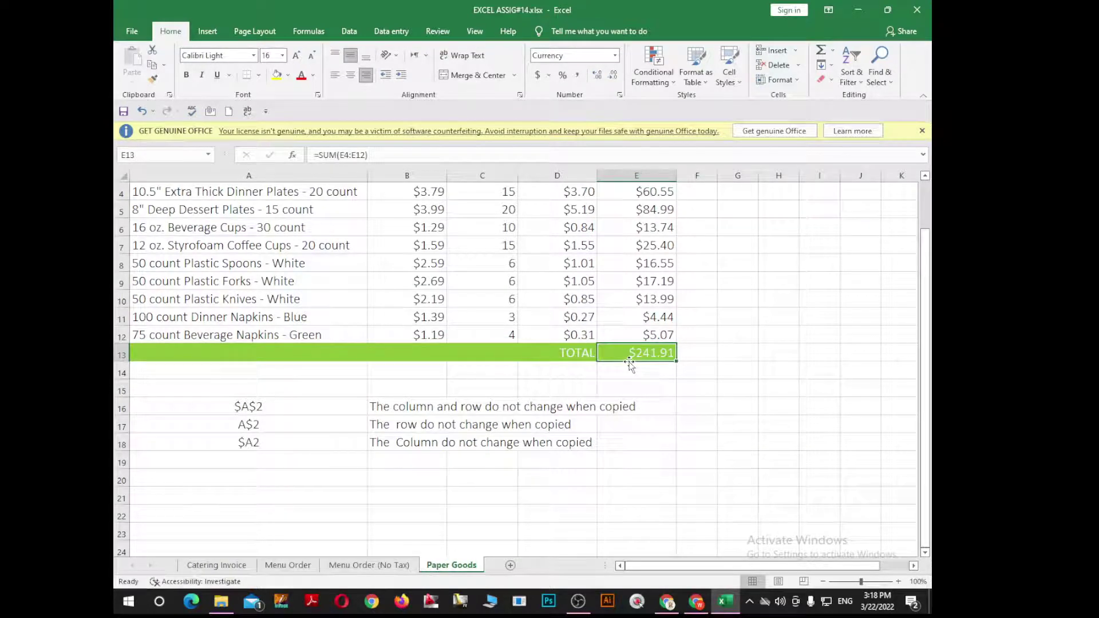
click(657, 298)
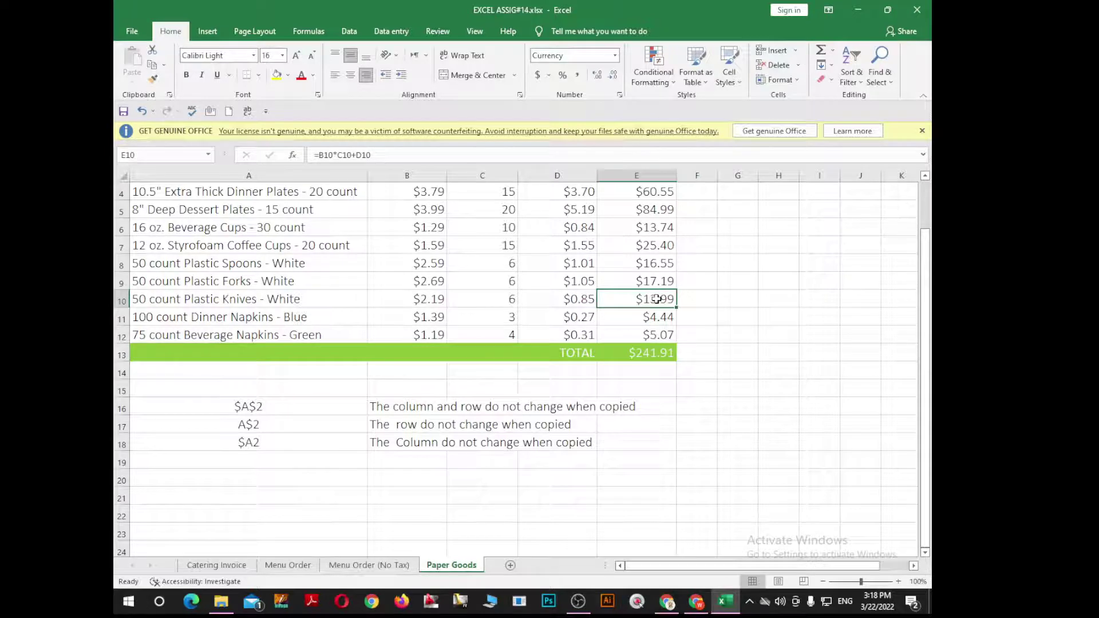
click(437, 300)
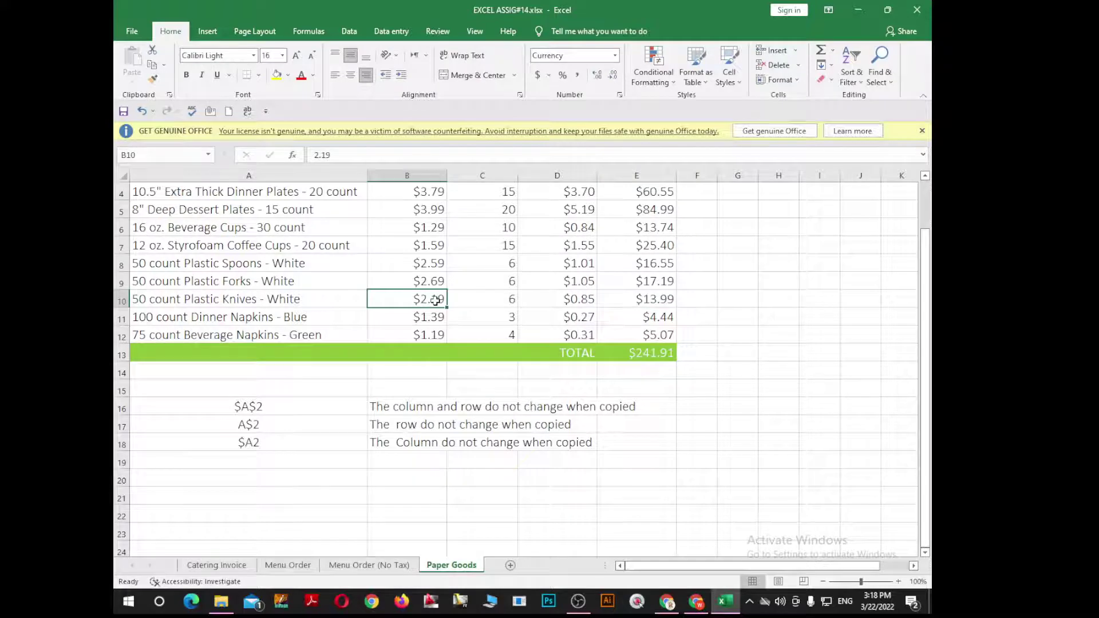
text(5.69)
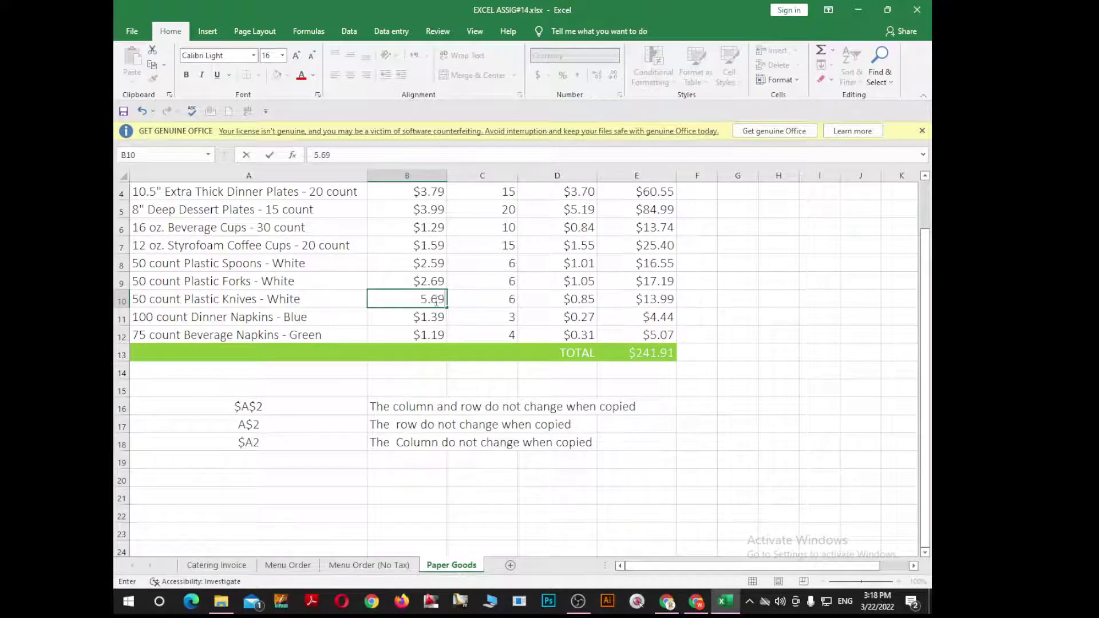
key(Return)
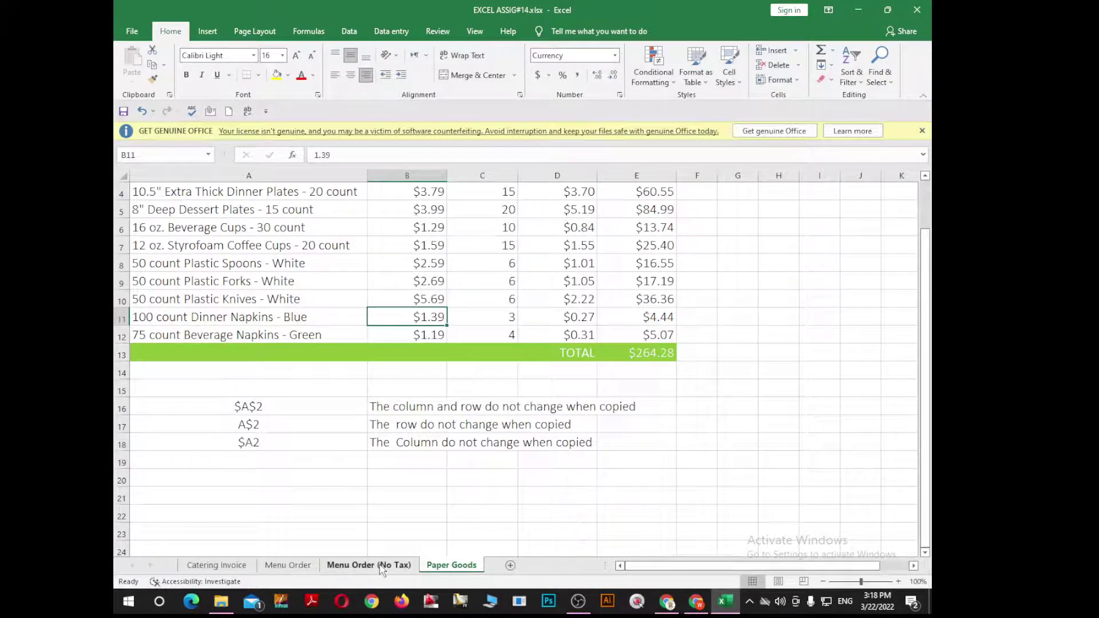
click(381, 566)
click(217, 565)
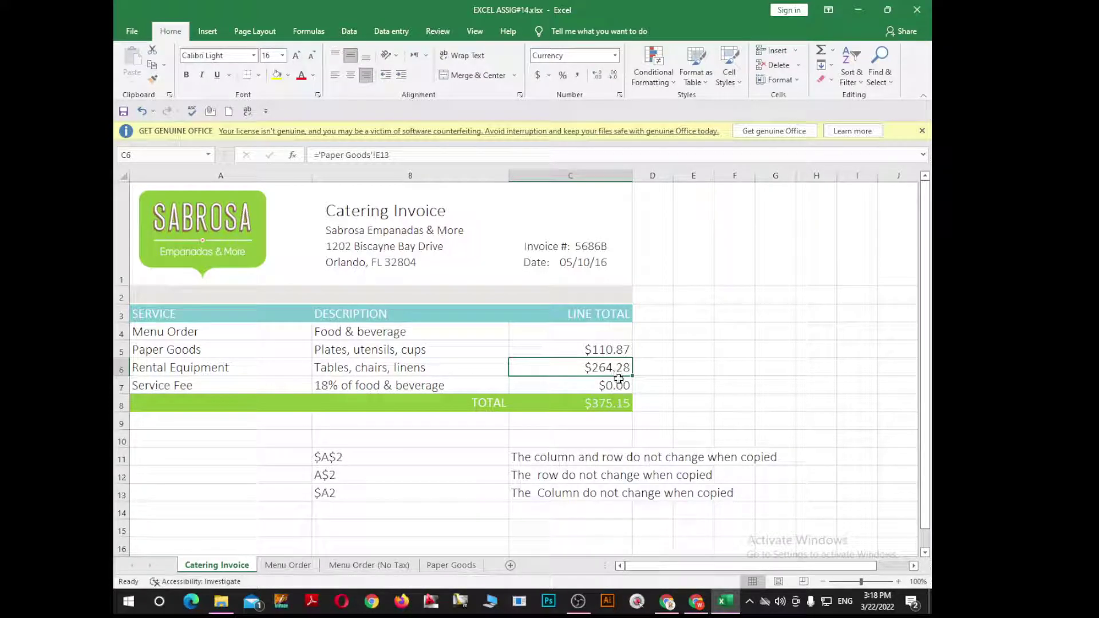
Inspect C6's ='Paper Goods'!E13 formula, then cancel the edit without changes
double_click(623, 368)
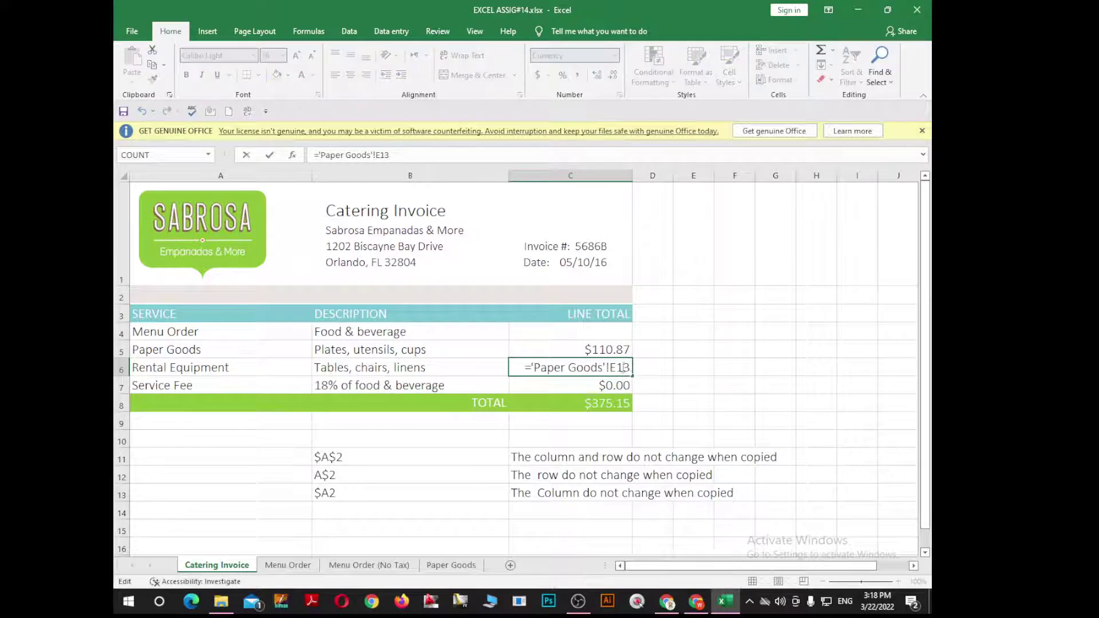
drag(624, 368, 531, 368)
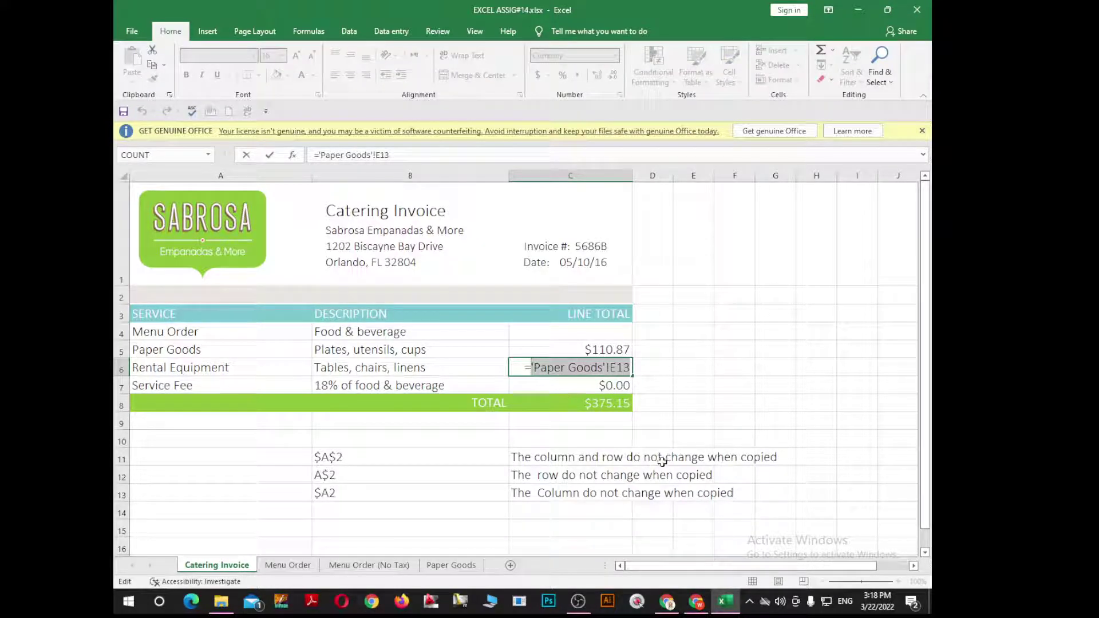
click(649, 370)
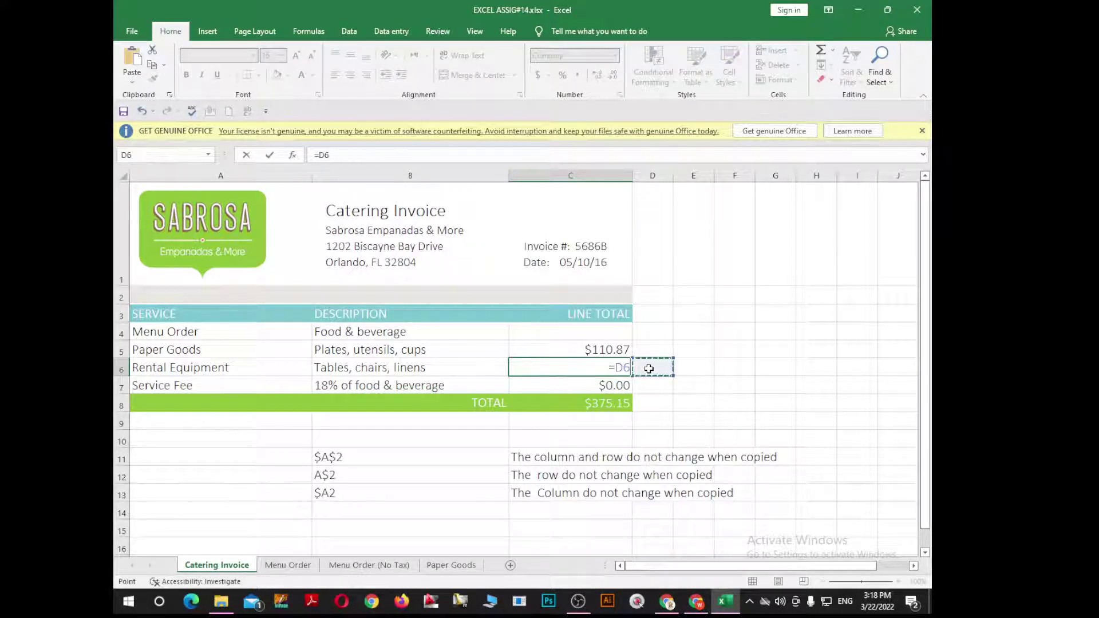
key(Escape)
Enter the text Paper Goods'!E13 in D6 and widen column D to fit it
click(659, 372)
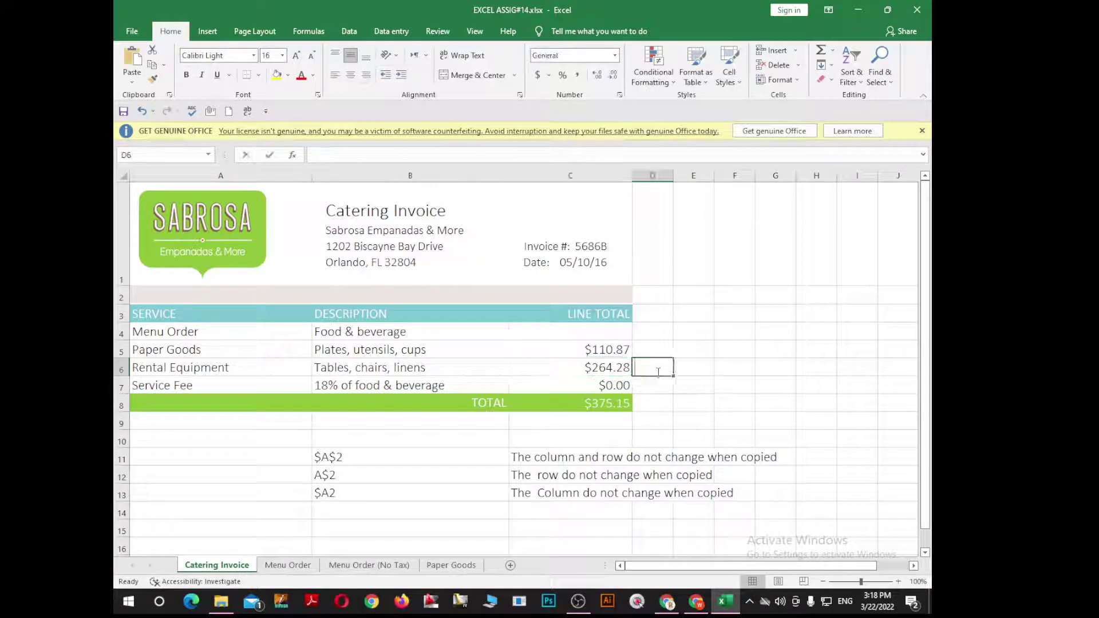
text(=)
key(ctrl+v)
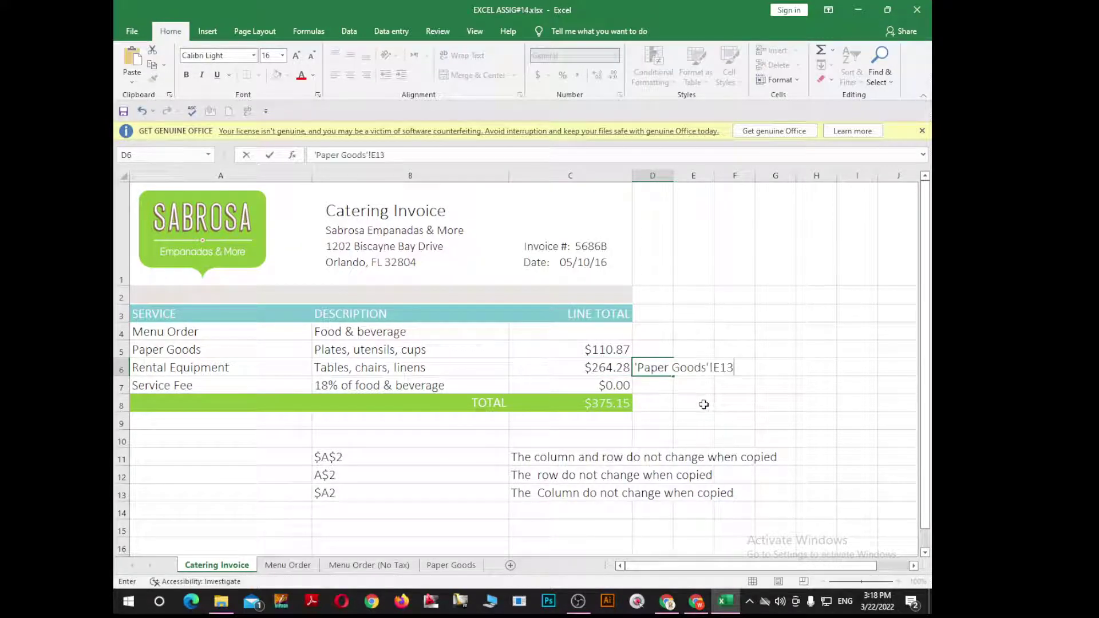
click(730, 402)
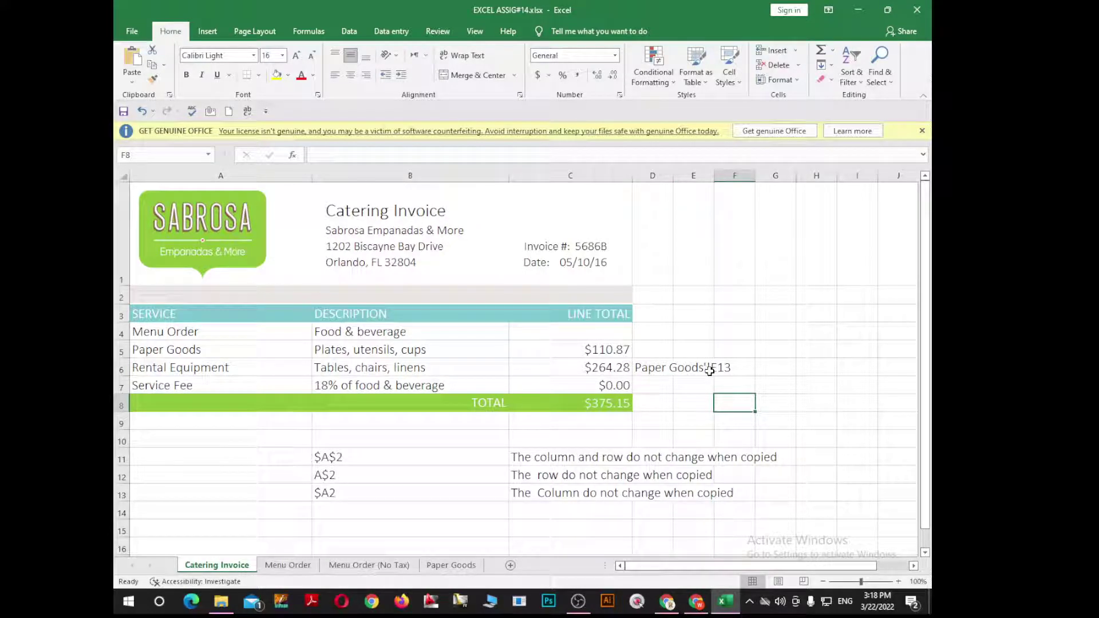
double_click(642, 369)
click(721, 404)
drag(673, 176, 774, 175)
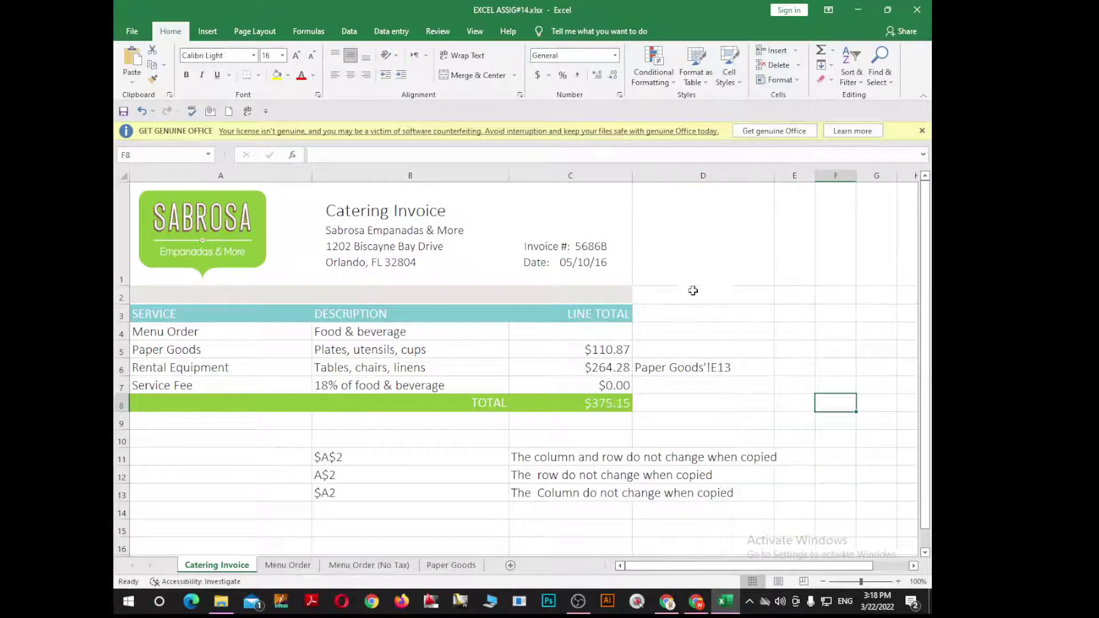
click(675, 372)
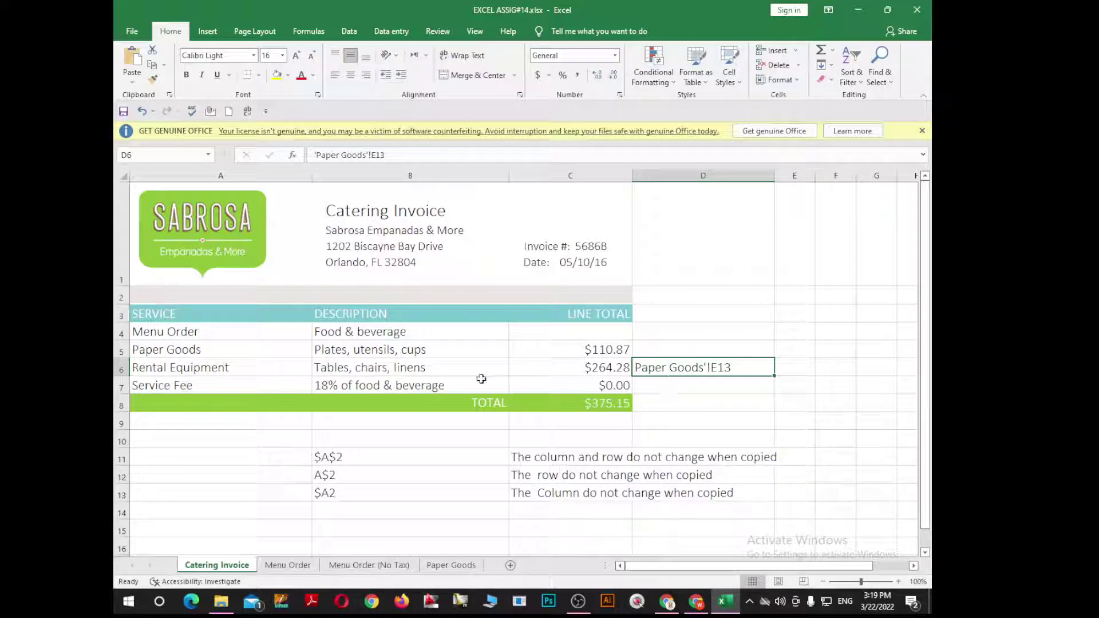
click(686, 322)
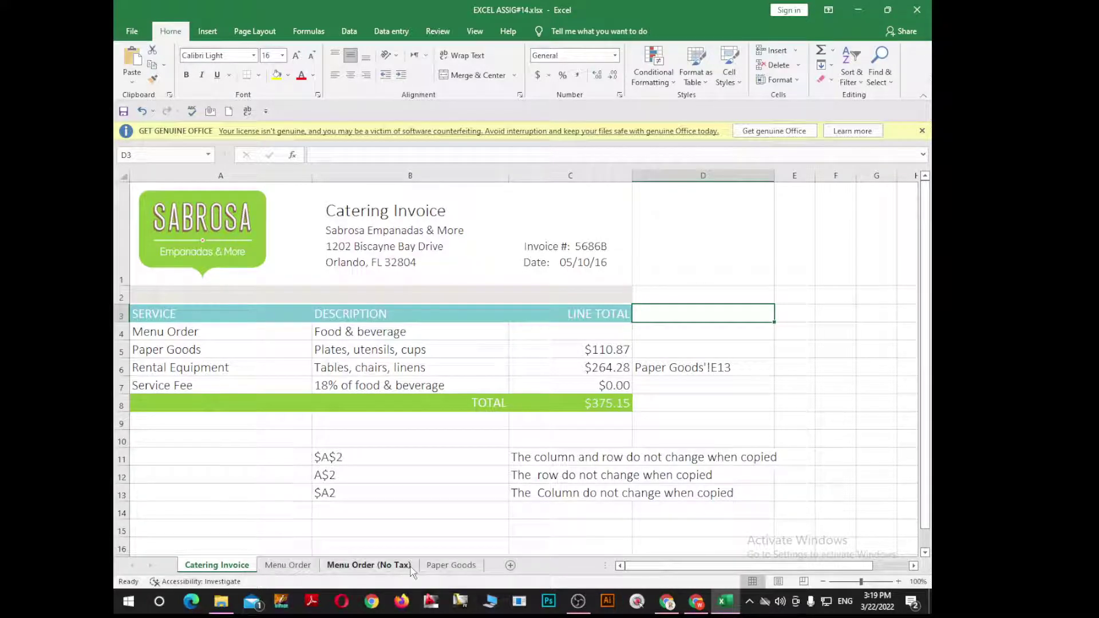
click(465, 568)
click(665, 356)
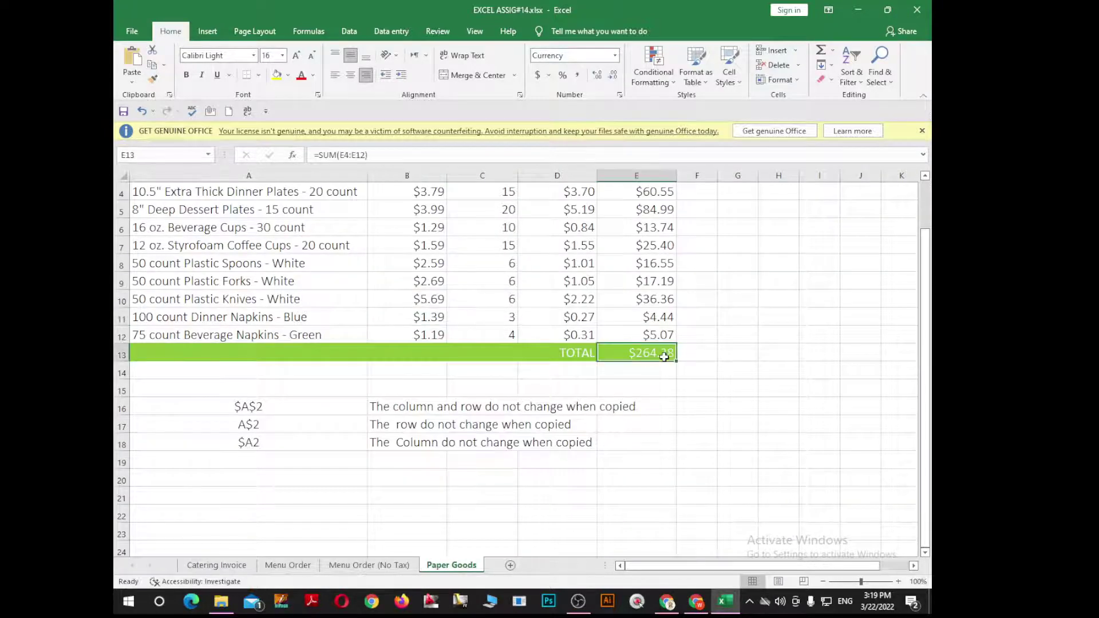
click(382, 565)
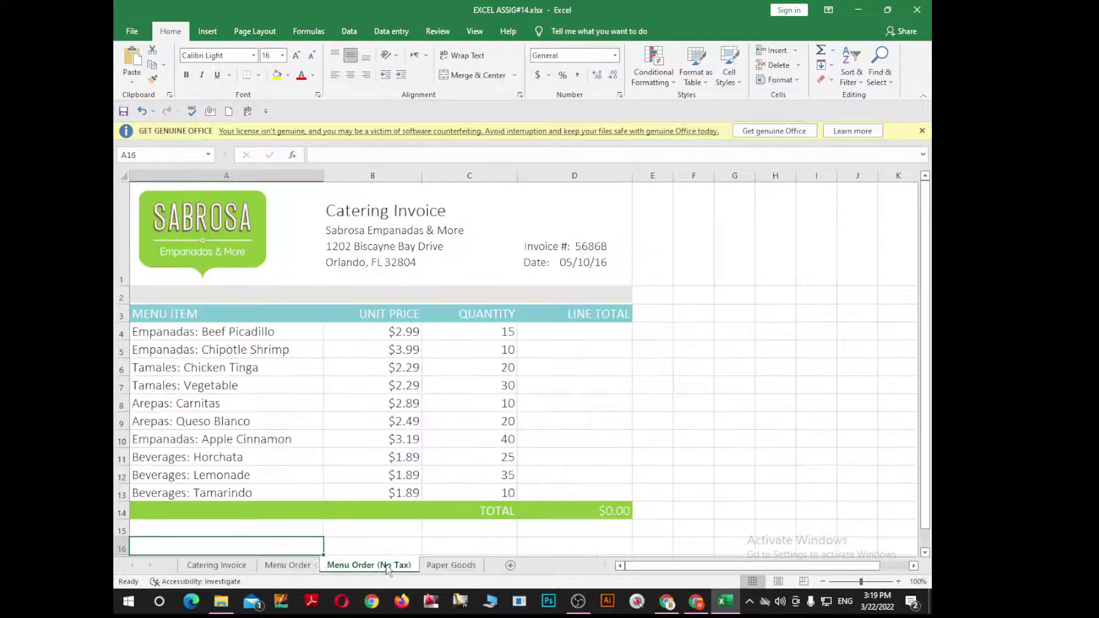
click(217, 566)
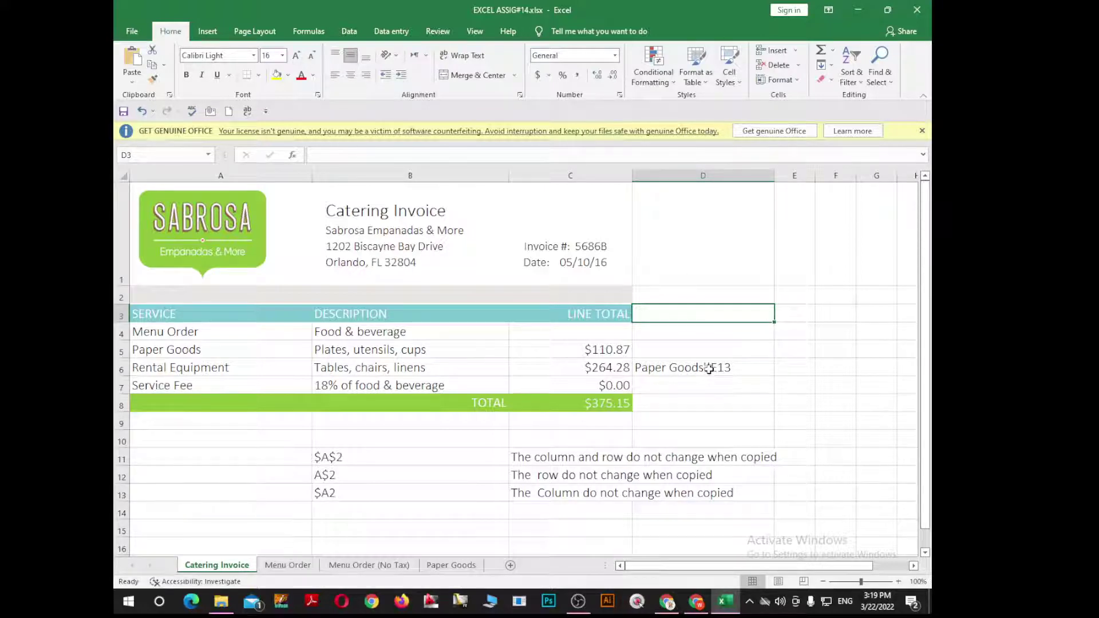
Scroll through the Assignment #14 instructions PDF
click(696, 601)
scroll(420, 259, down, 5)
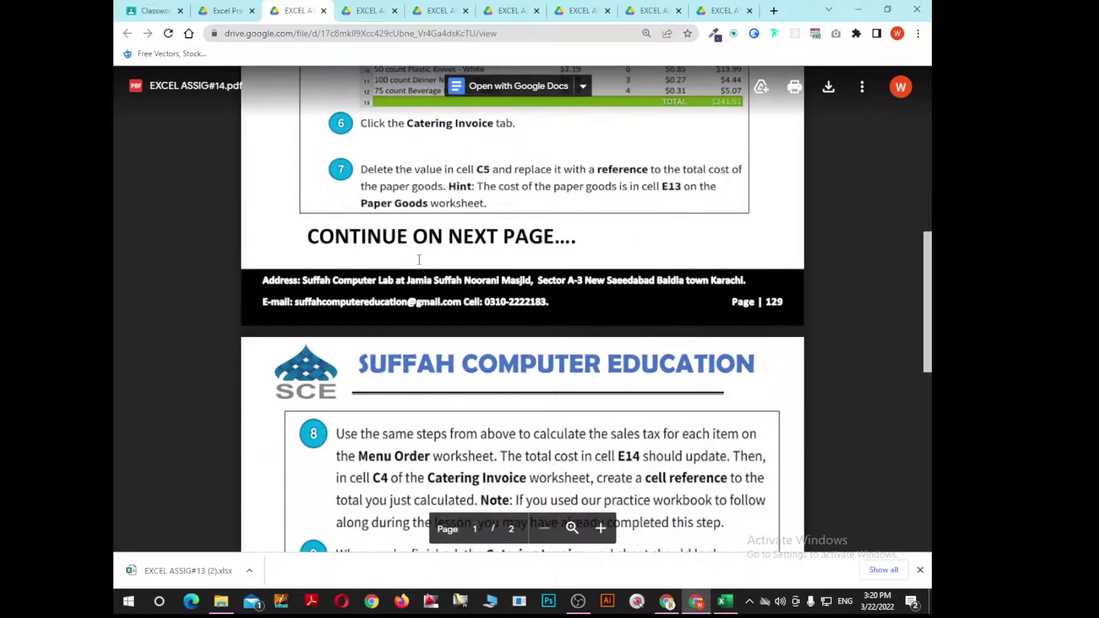
scroll(374, 263, down, 1)
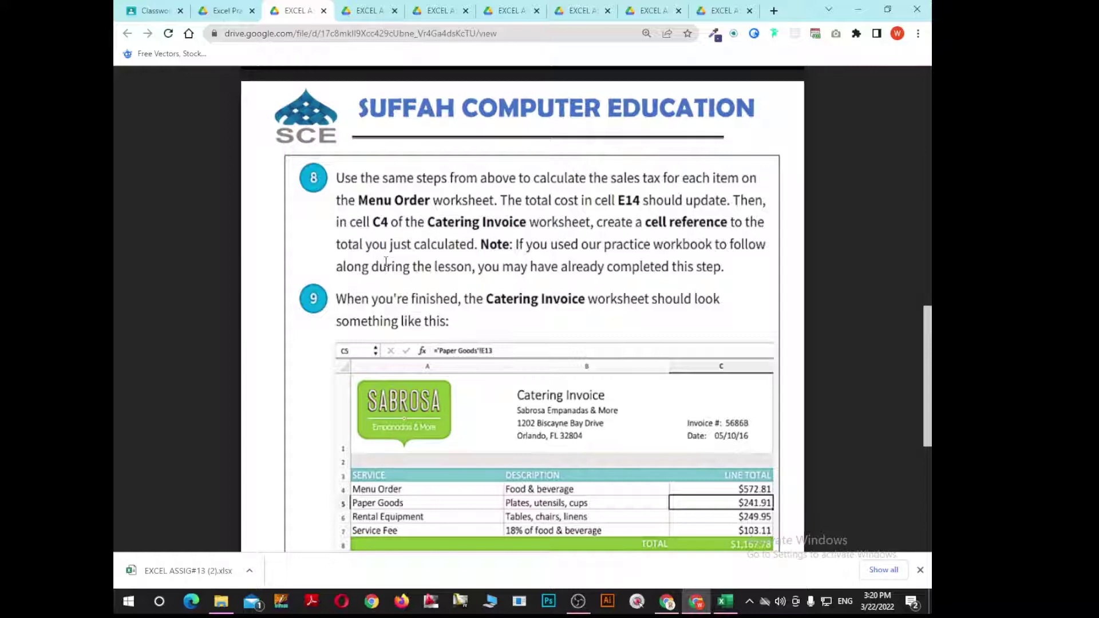
Inspect the Menu Order sheet's empty sales tax cell D4 and the total formula in E14
click(725, 601)
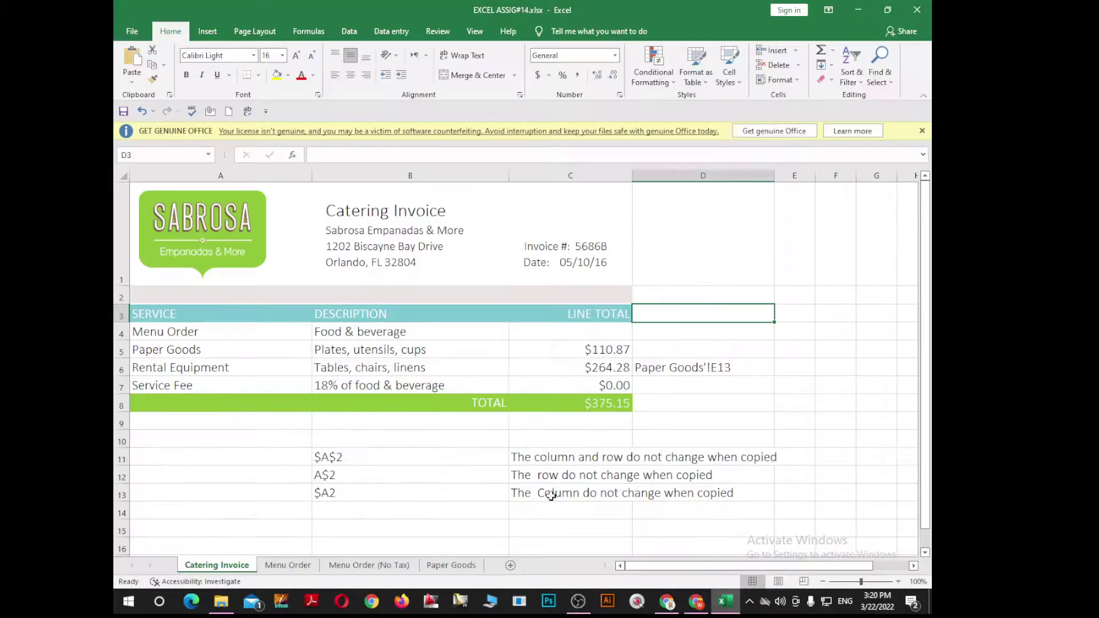
click(291, 565)
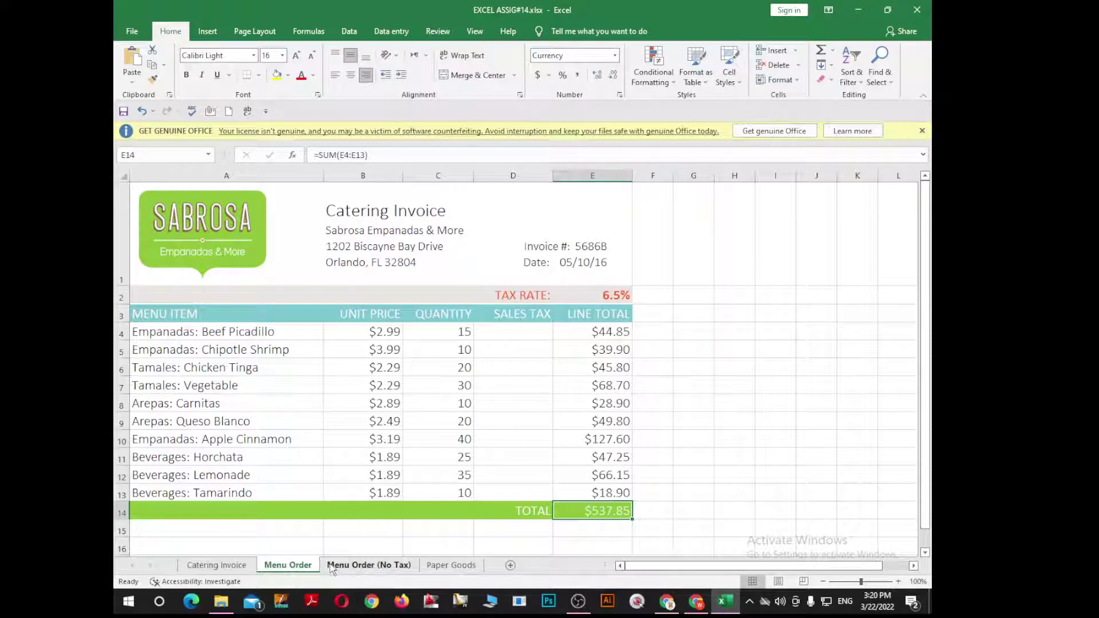
click(541, 331)
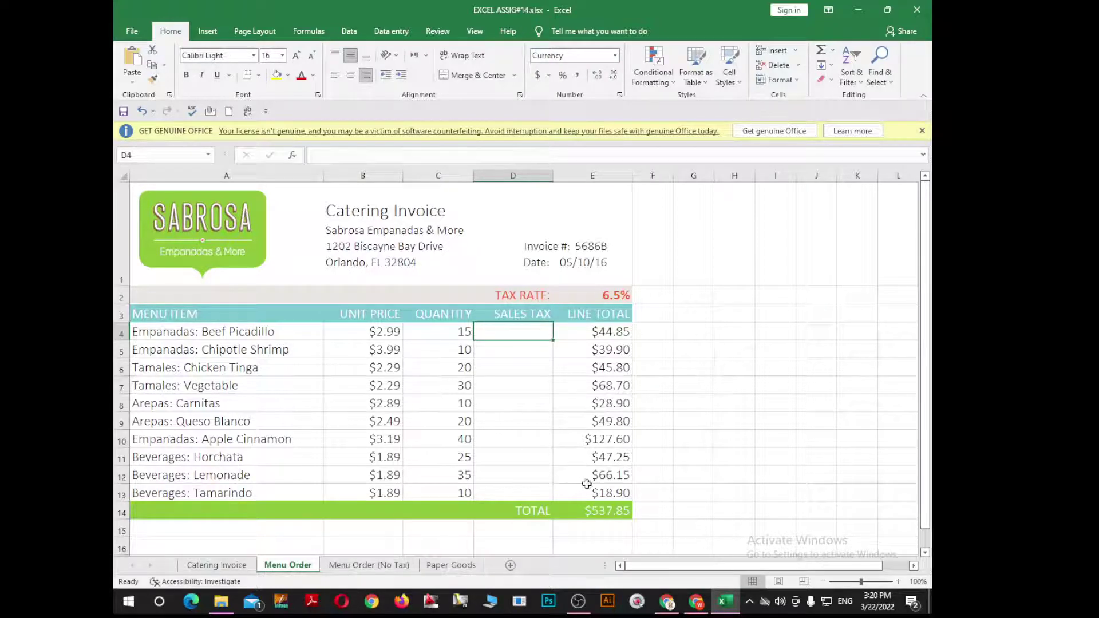
click(597, 511)
key(alt+Tab)
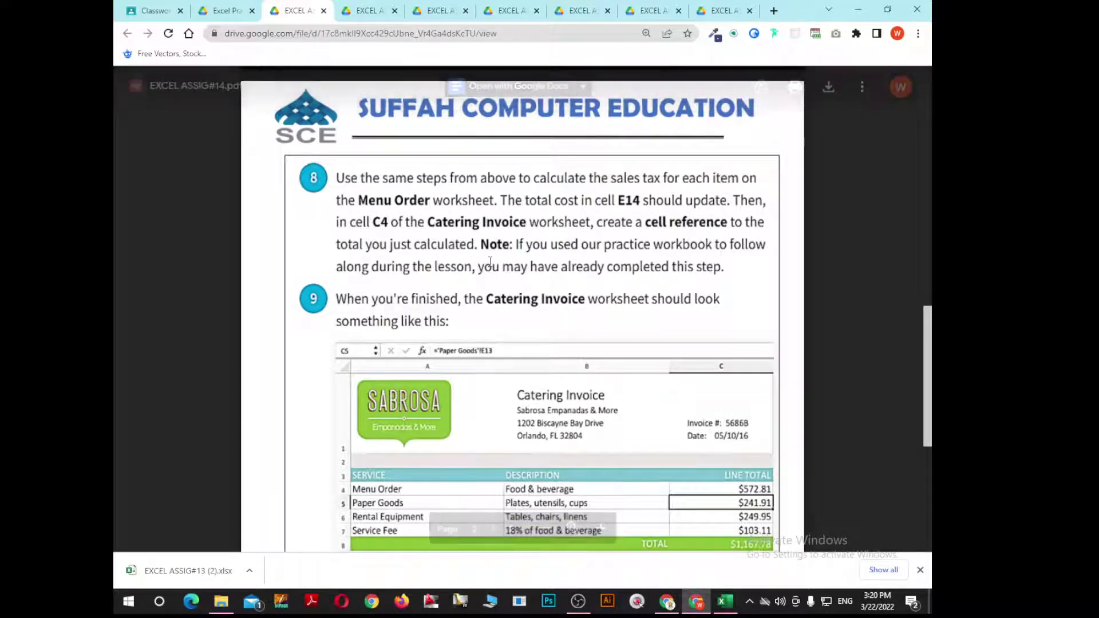
Check the Catering Invoice sheet, totalling $375.15, then bring the instructions PDF back
click(718, 602)
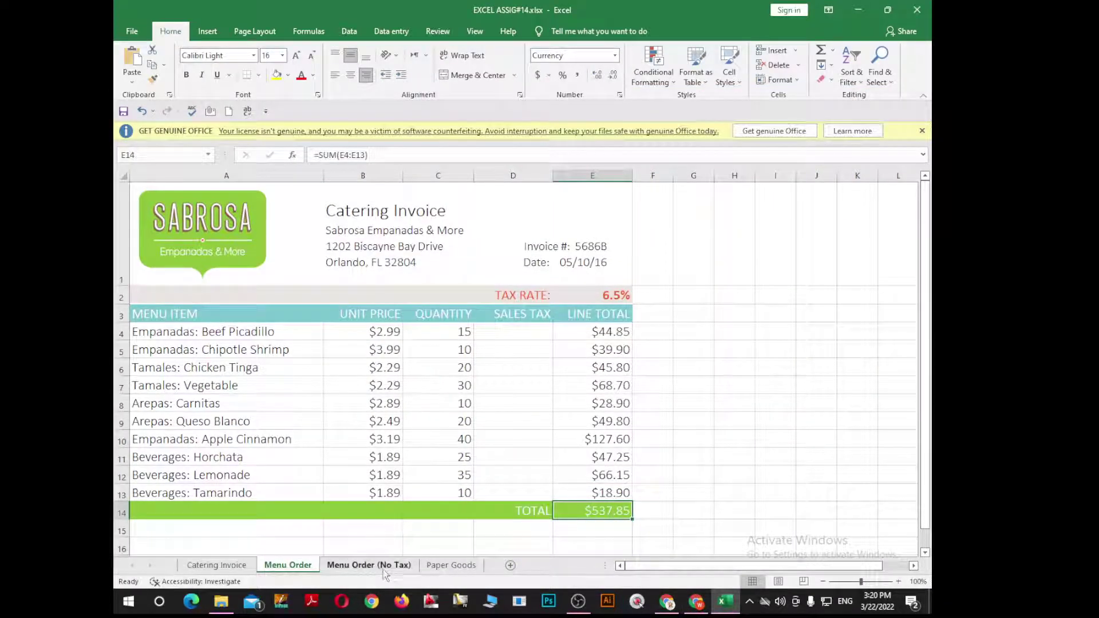
click(243, 568)
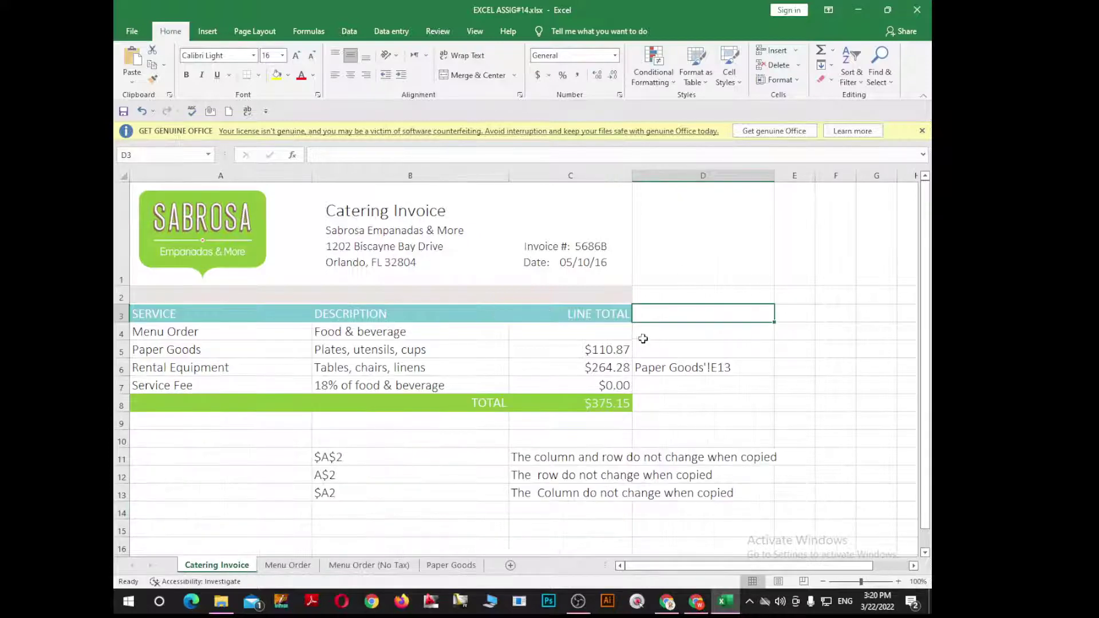
click(602, 298)
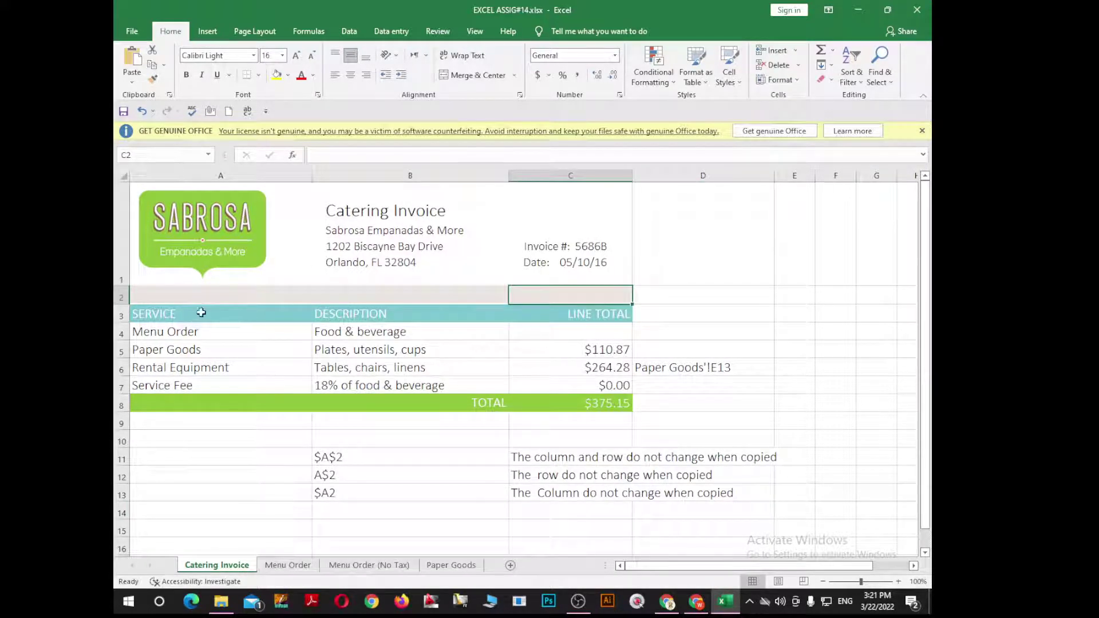
click(617, 337)
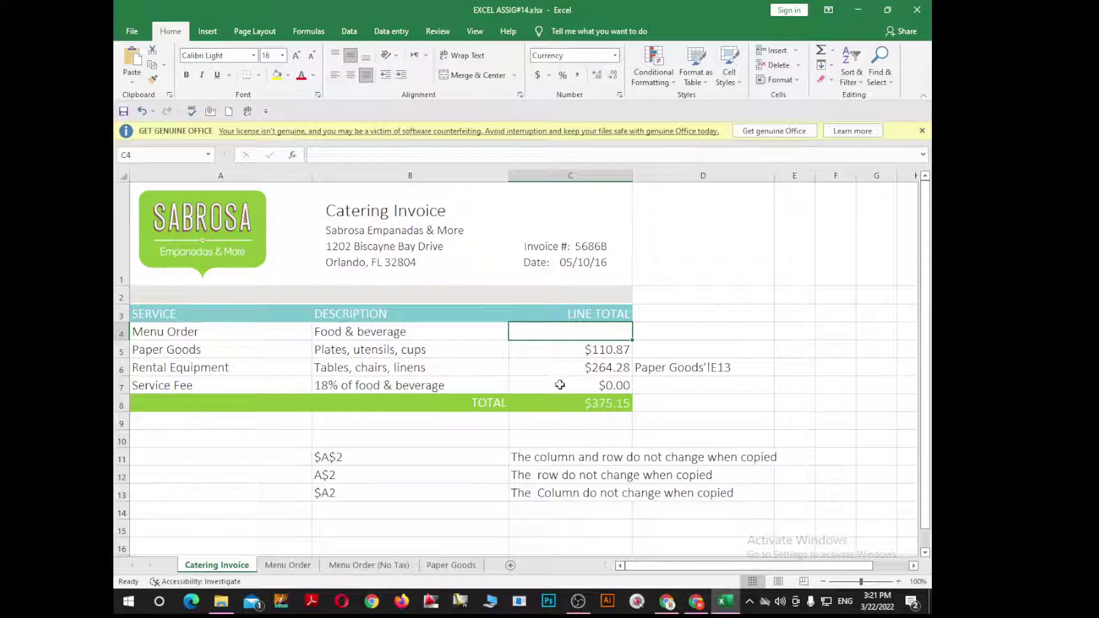
click(567, 433)
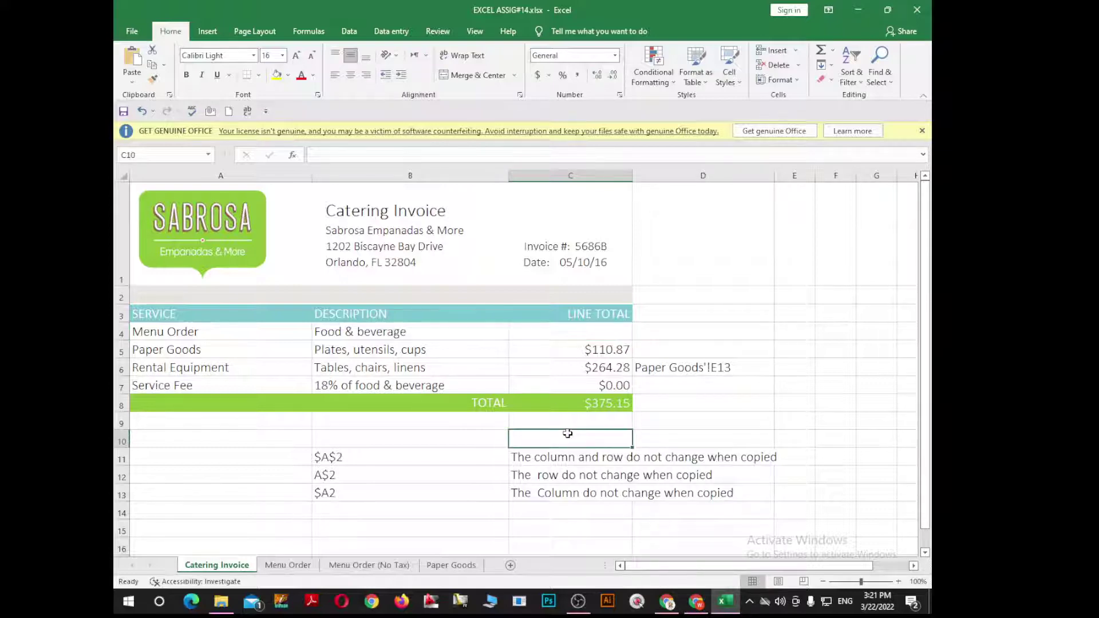
click(697, 603)
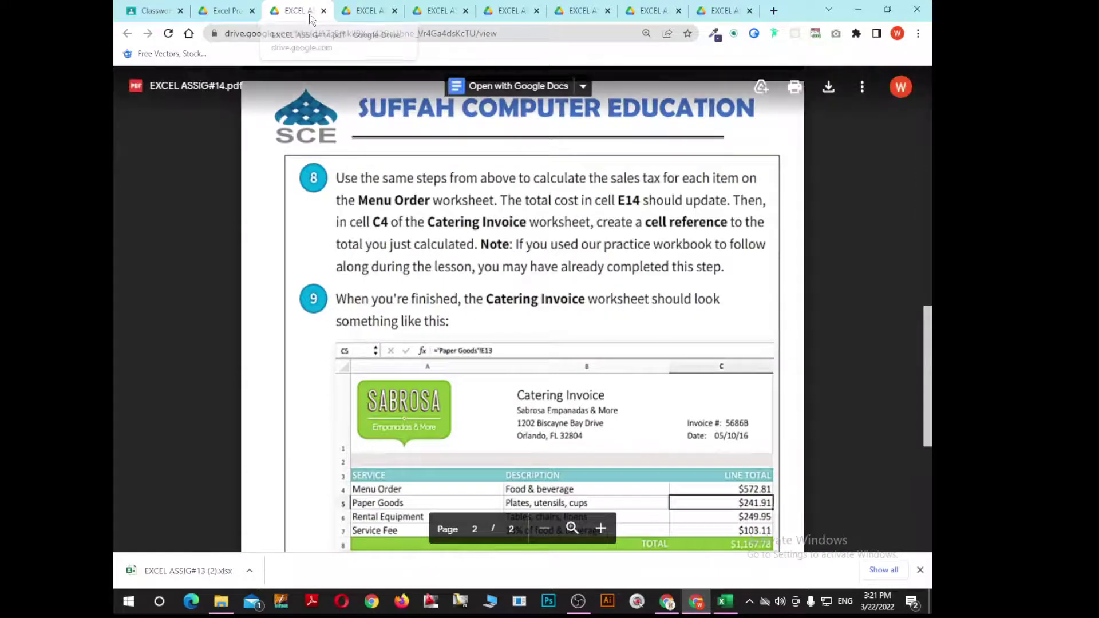
Close the Assignment #14 PDF, read through the Assignment #15 instructions, and show the Downloads folder
click(324, 10)
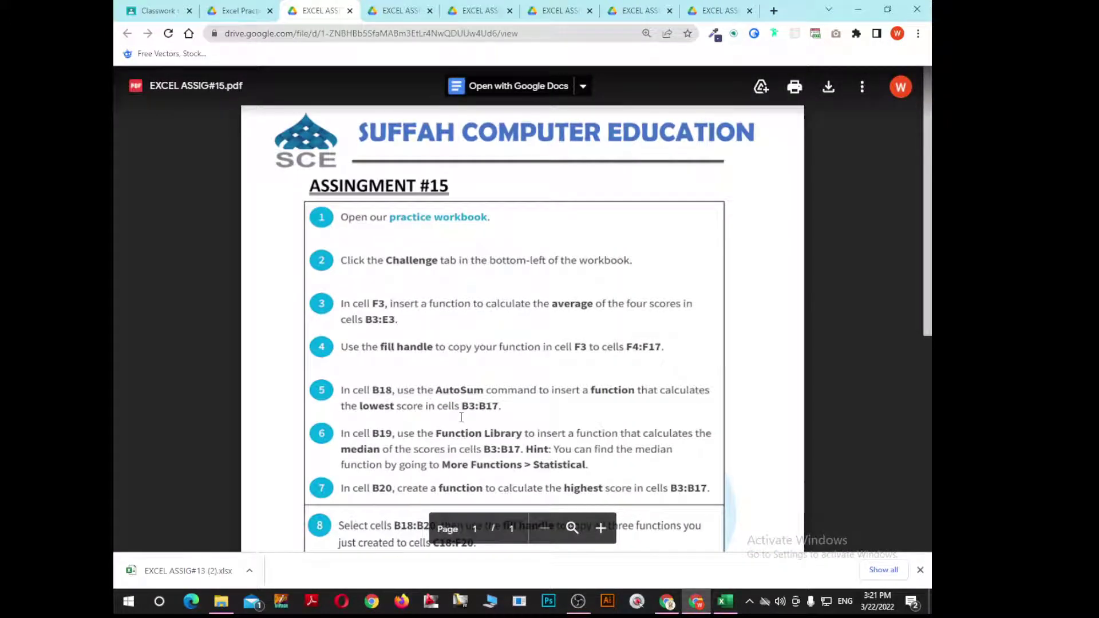
scroll(462, 417, down, 3)
scroll(498, 430, down, 2)
scroll(536, 446, down, 1)
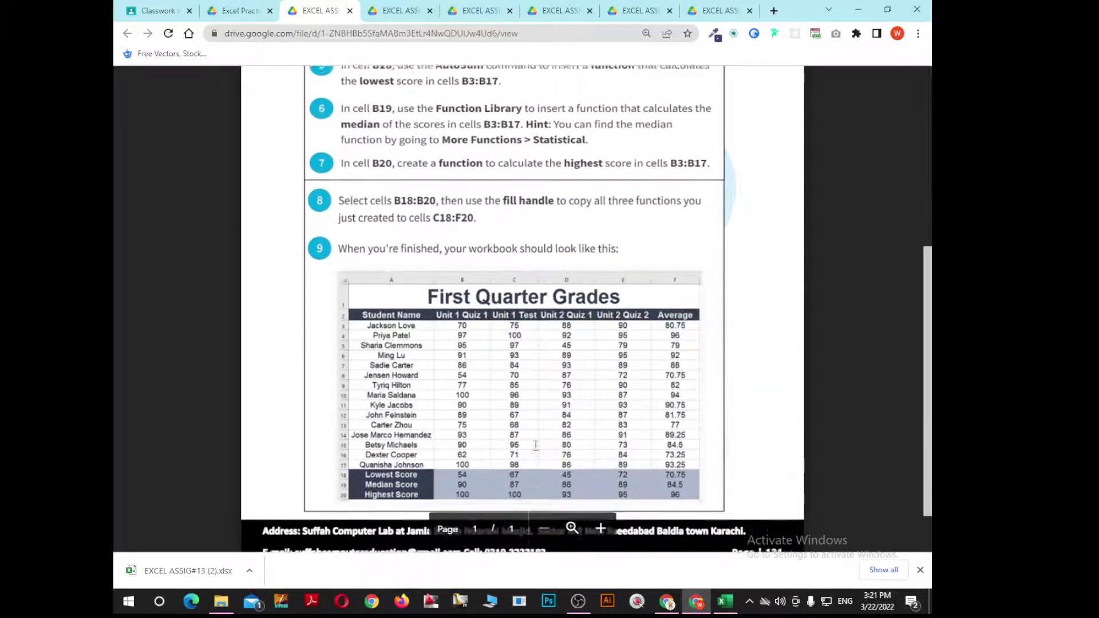
scroll(515, 430, down, 2)
scroll(480, 400, up, 5)
scroll(447, 378, up, 3)
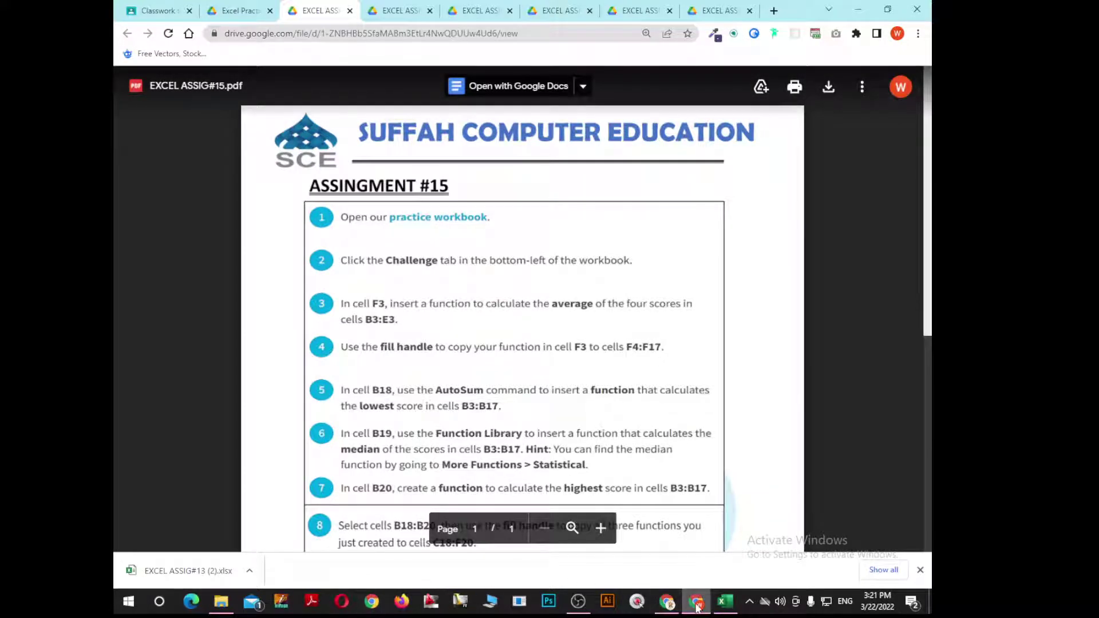
click(221, 601)
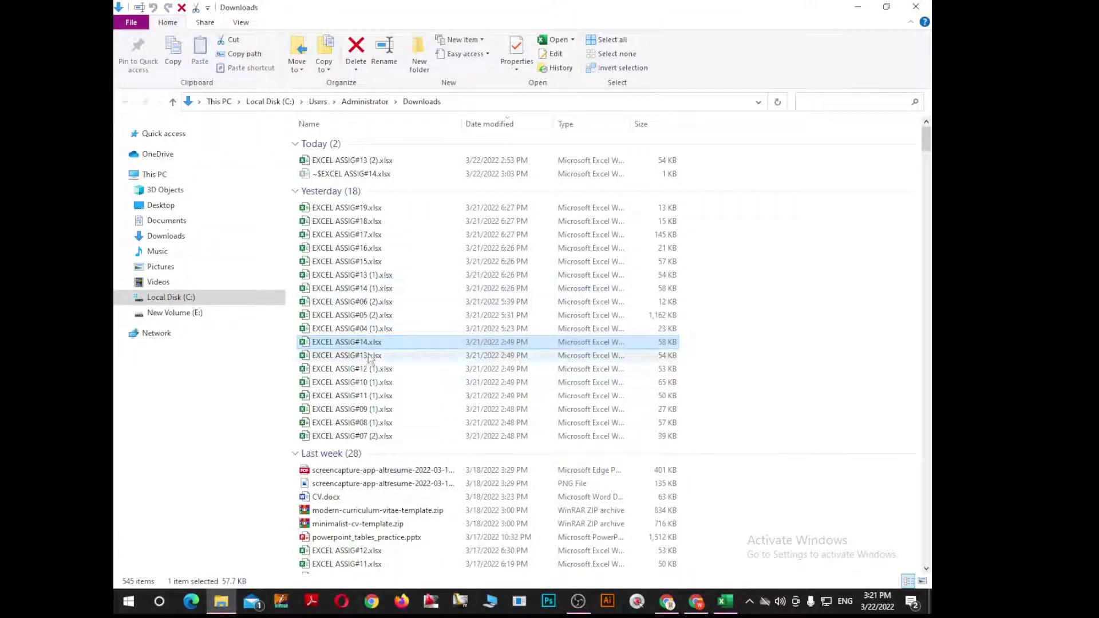
Open EXCEL ASSIG#15.xlsx with editing enabled and close ASSIG#14 without saving
double_click(378, 263)
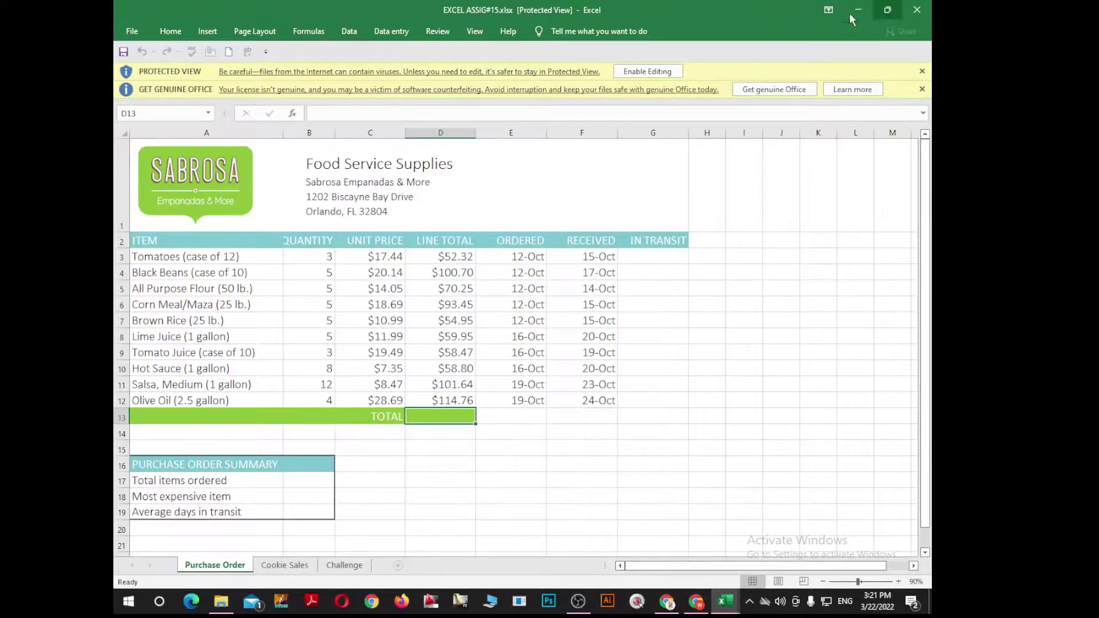
click(858, 9)
click(917, 9)
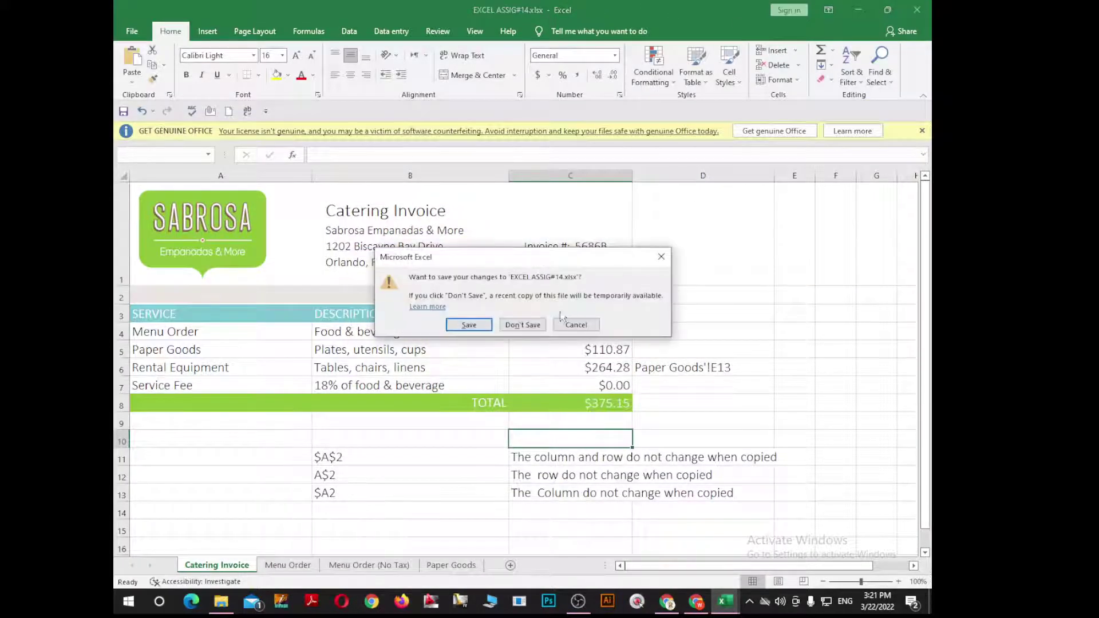
click(522, 324)
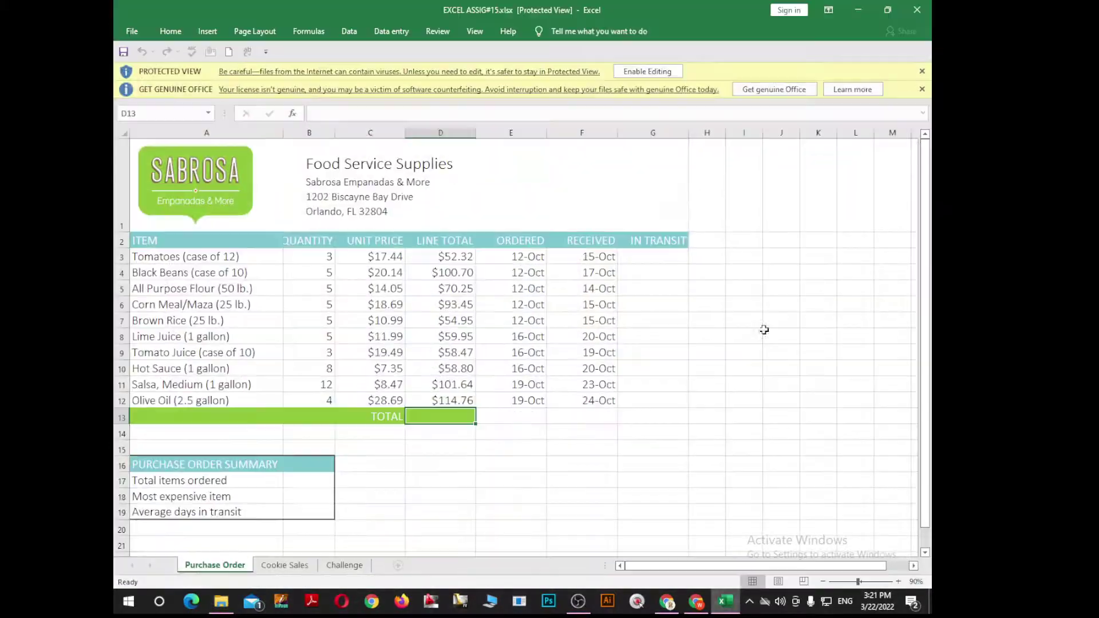
click(648, 71)
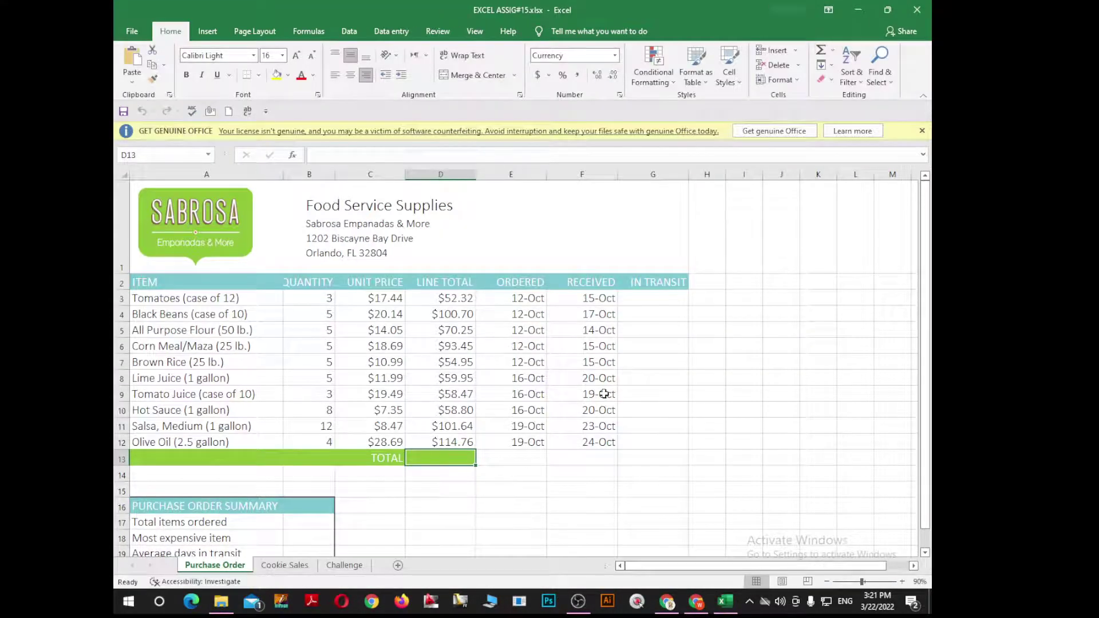
Glance at the Assignment #15 PDF, then go to the Challenge sheet's First Quarter Grades
key(alt+Tab)
click(696, 601)
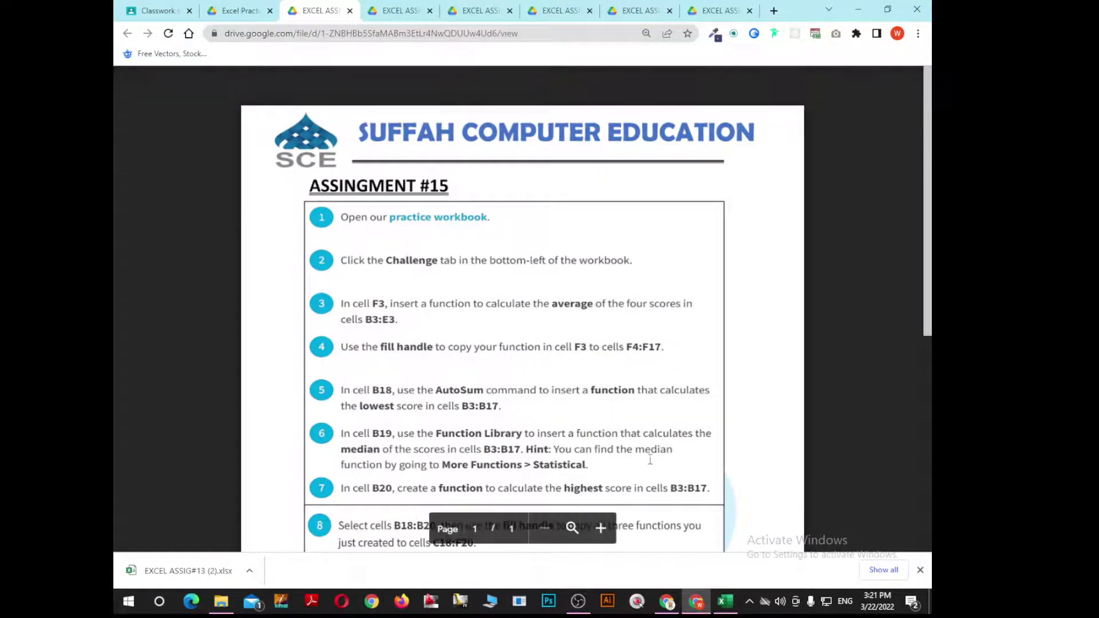
key(alt+Tab)
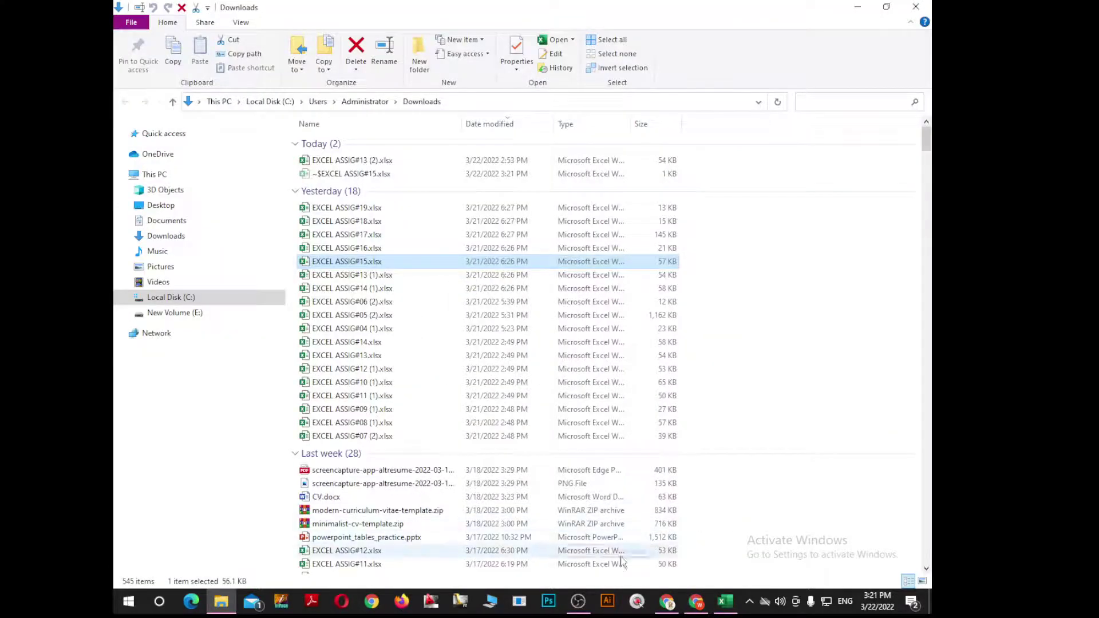
click(724, 602)
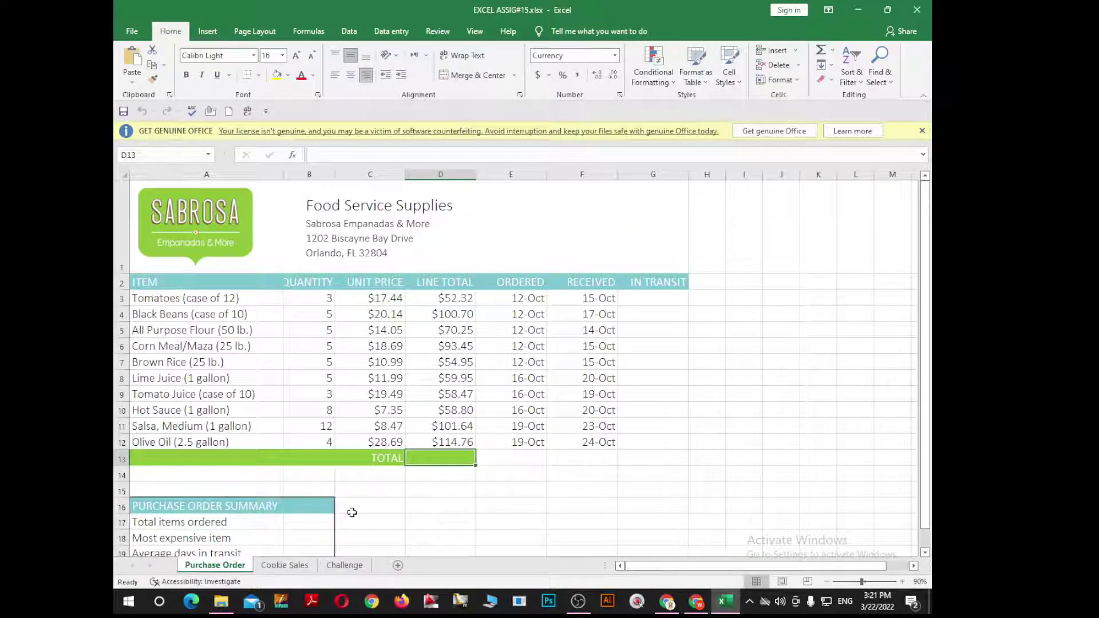
click(345, 565)
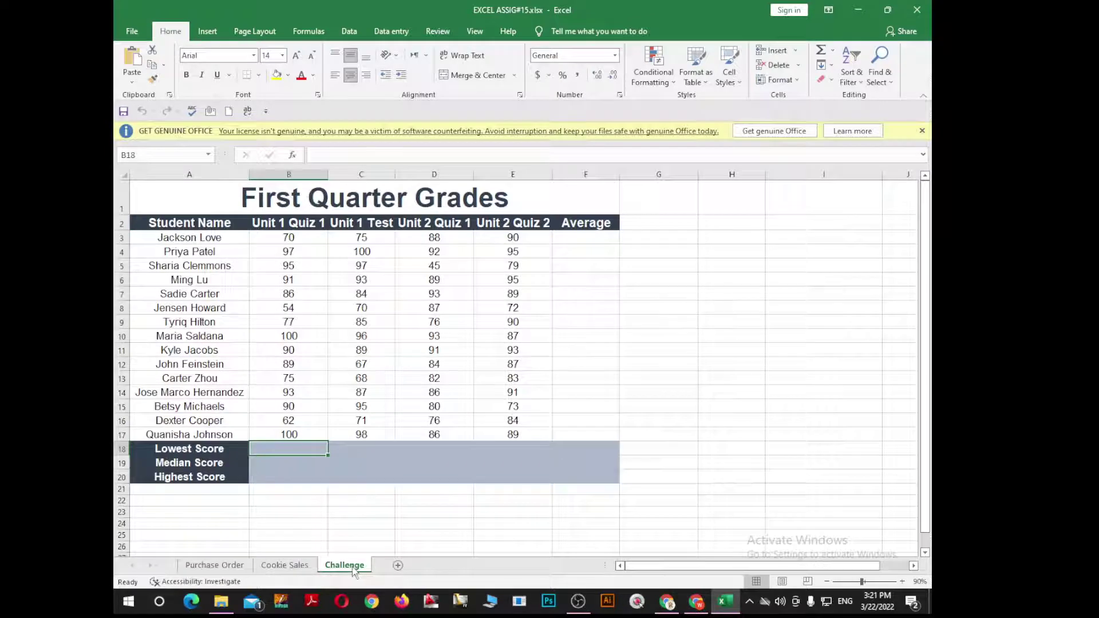
key(alt+Tab)
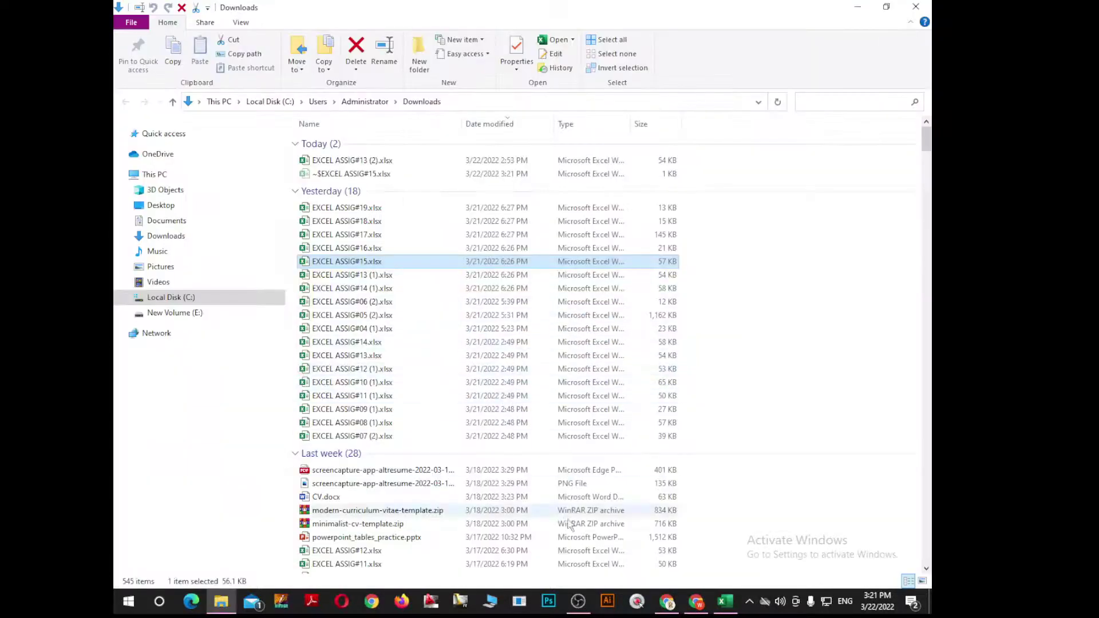
click(696, 603)
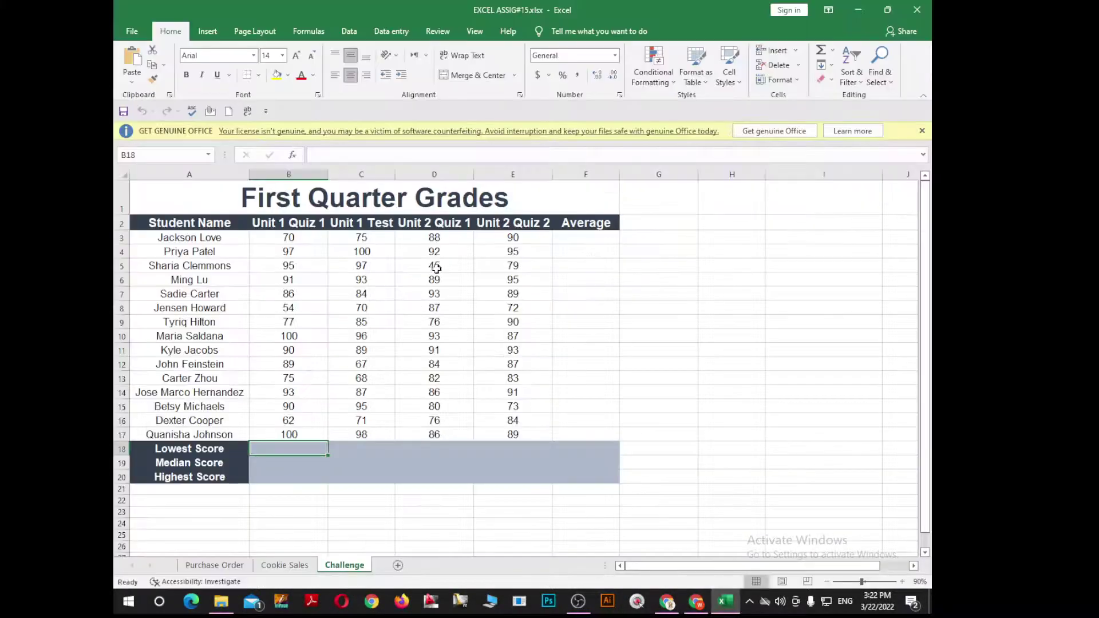
click(286, 232)
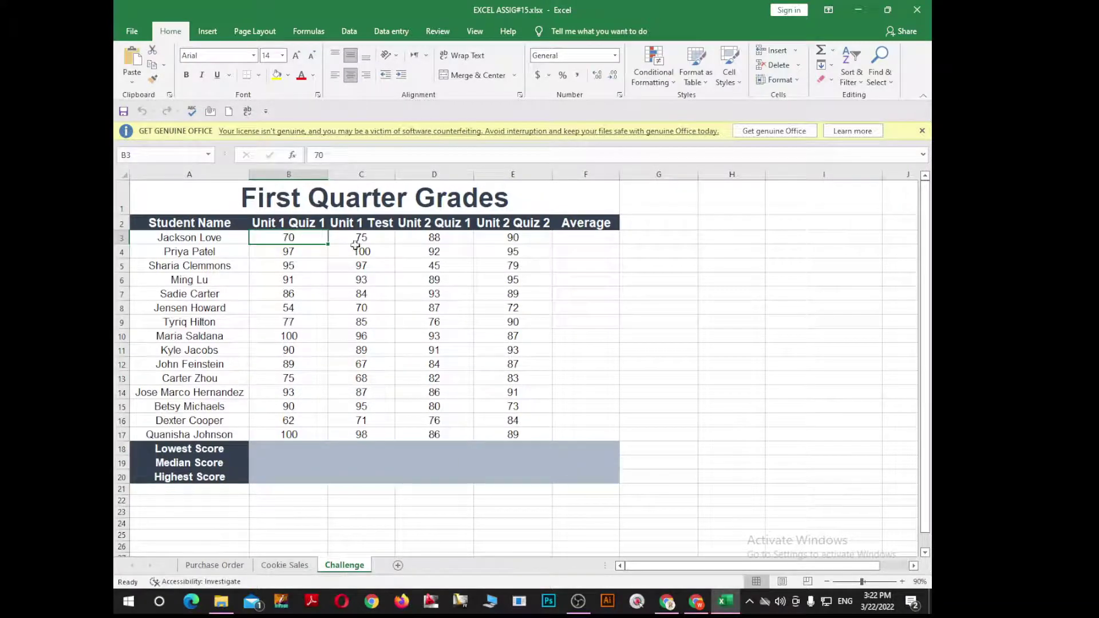
click(512, 237)
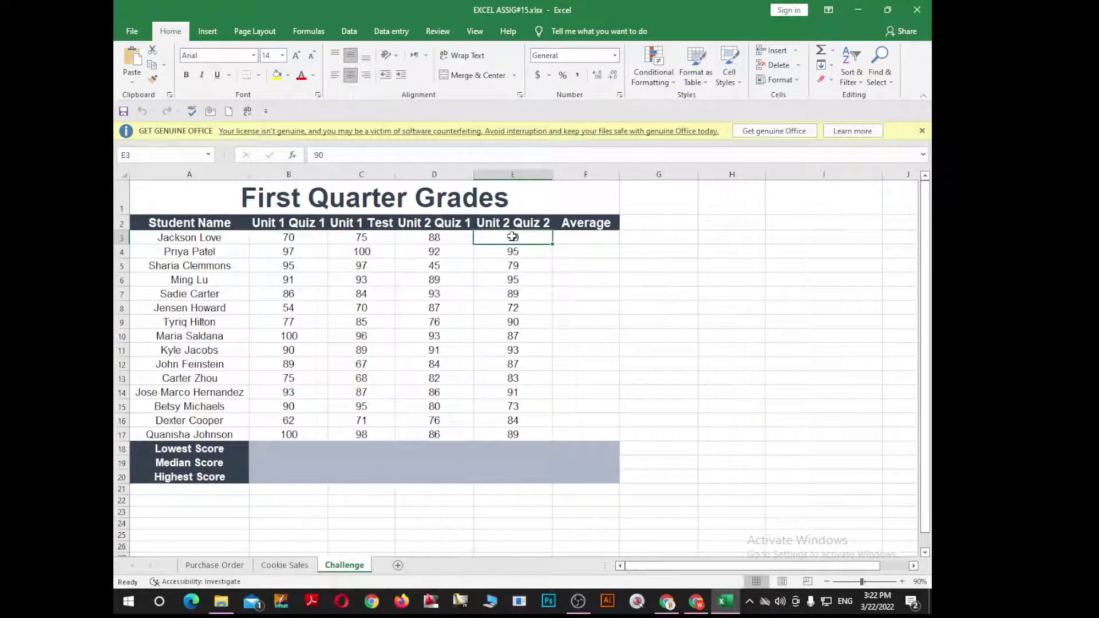
drag(306, 238, 533, 237)
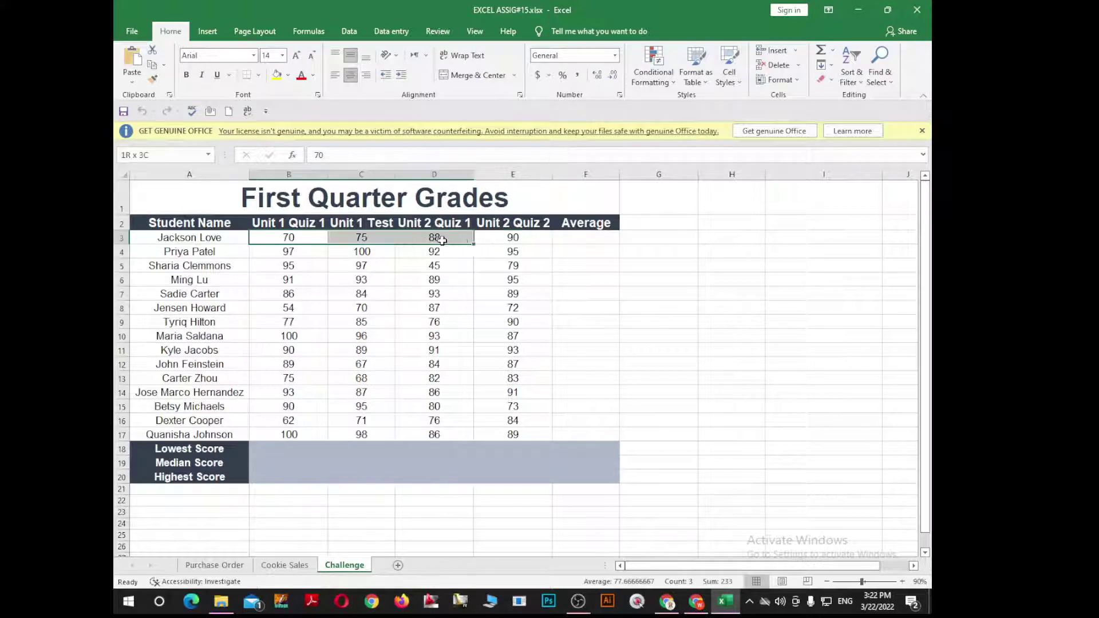
click(573, 238)
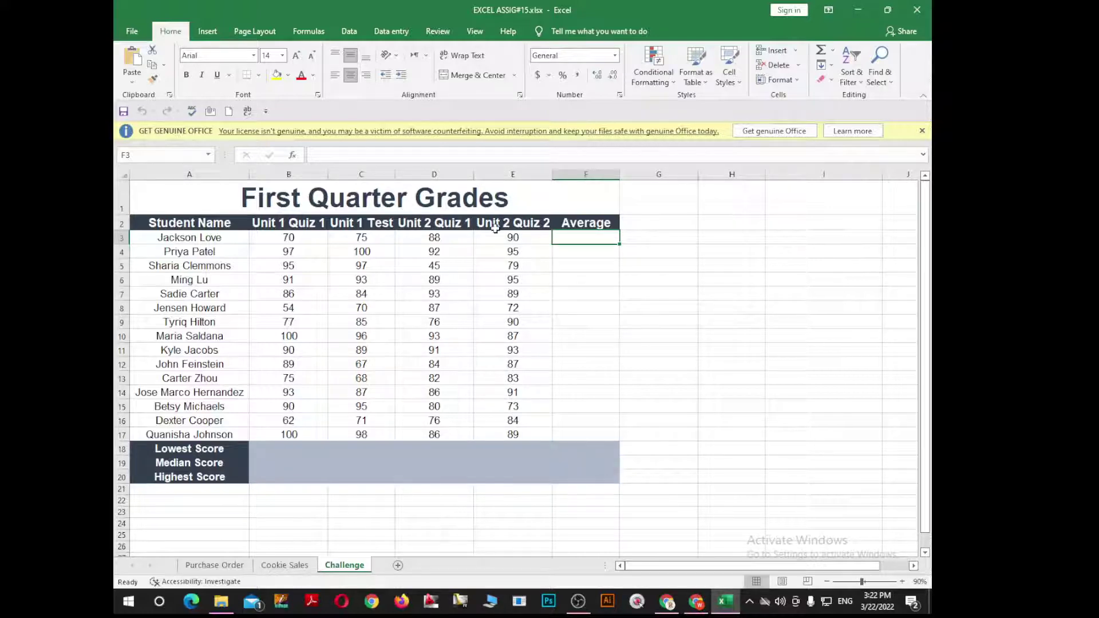
Enter =AVERAGE(B3:E3) in F3 using AutoSum's Average
click(294, 35)
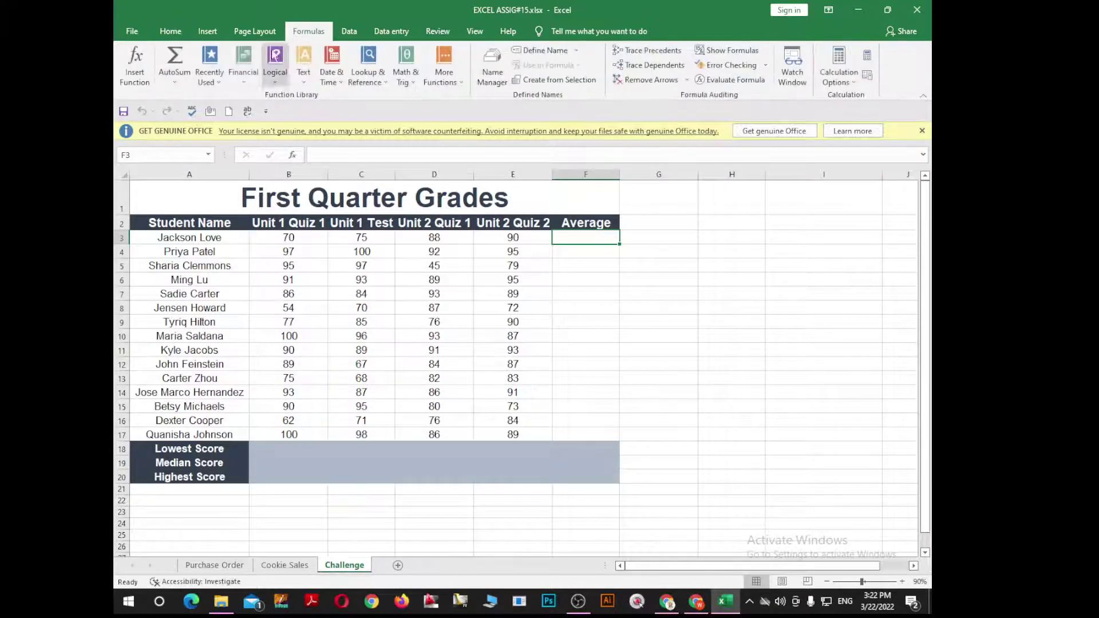
click(177, 85)
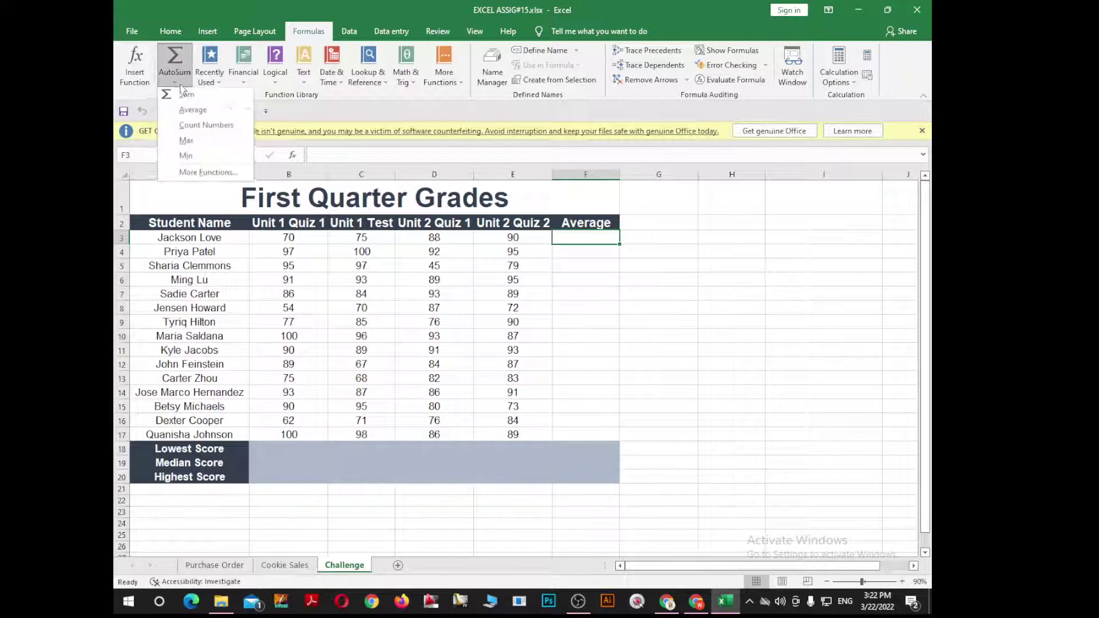
click(193, 112)
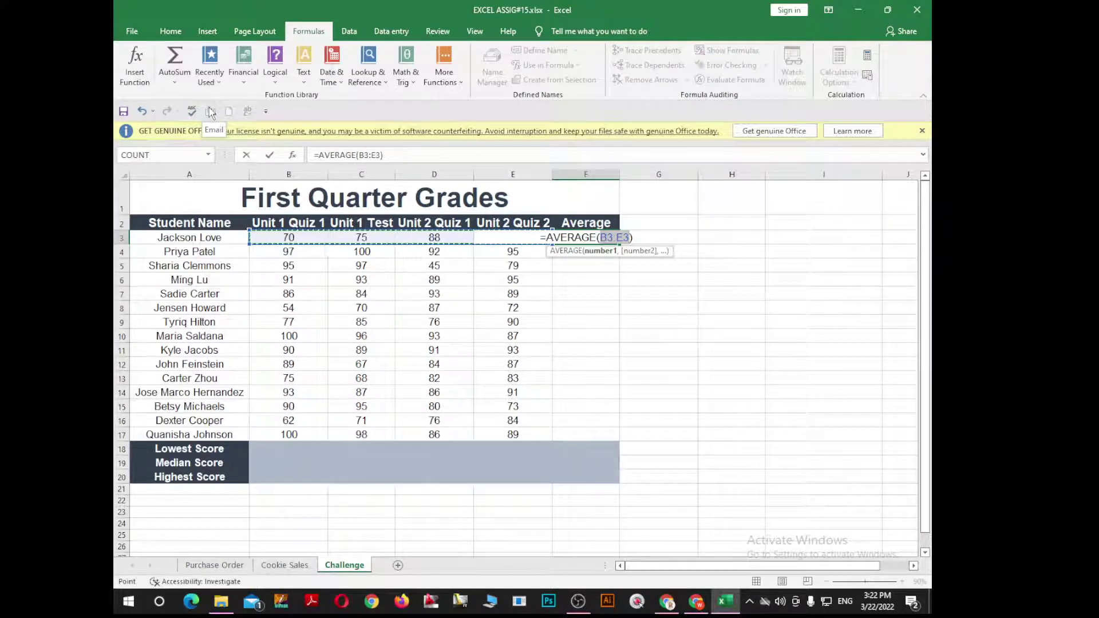
key(Return)
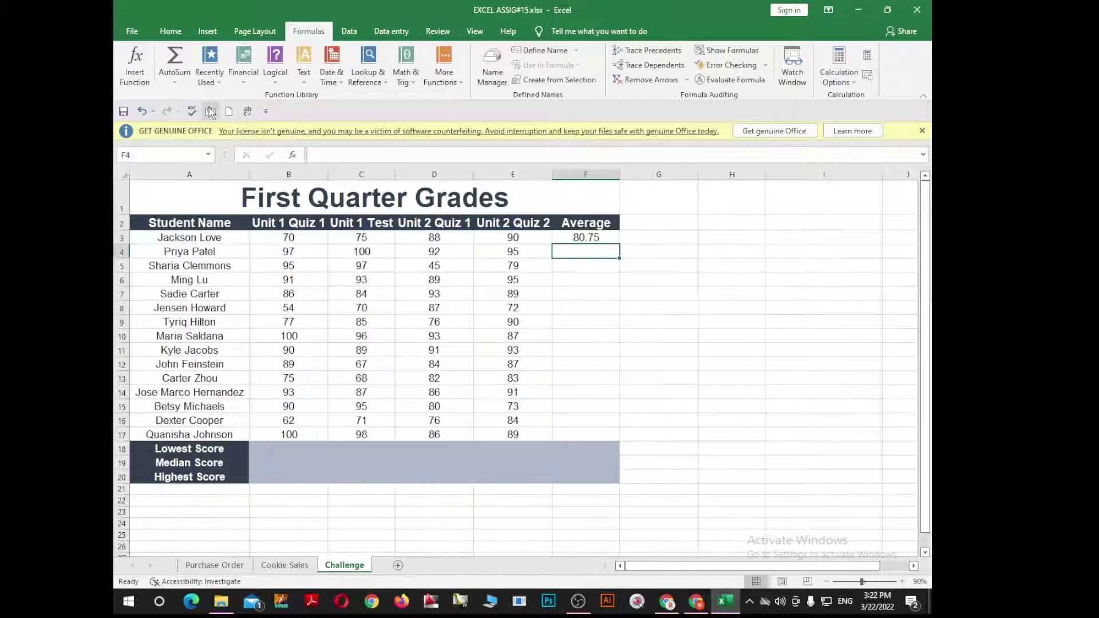
After checking the PDF, fill the F3 average formula down through F17
key(alt+Tab)
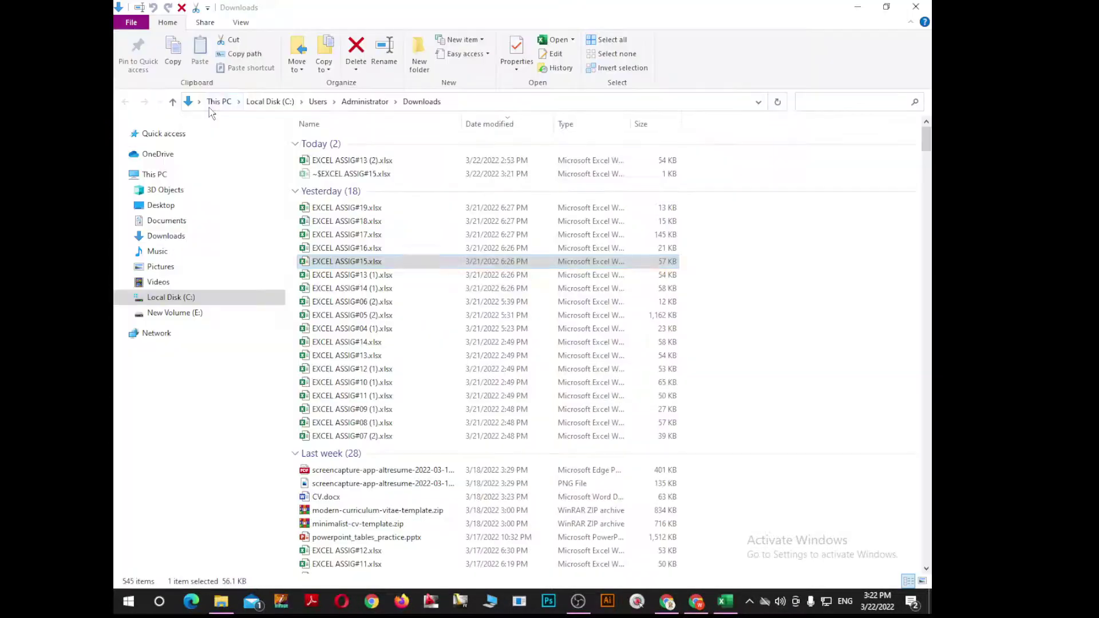
click(695, 600)
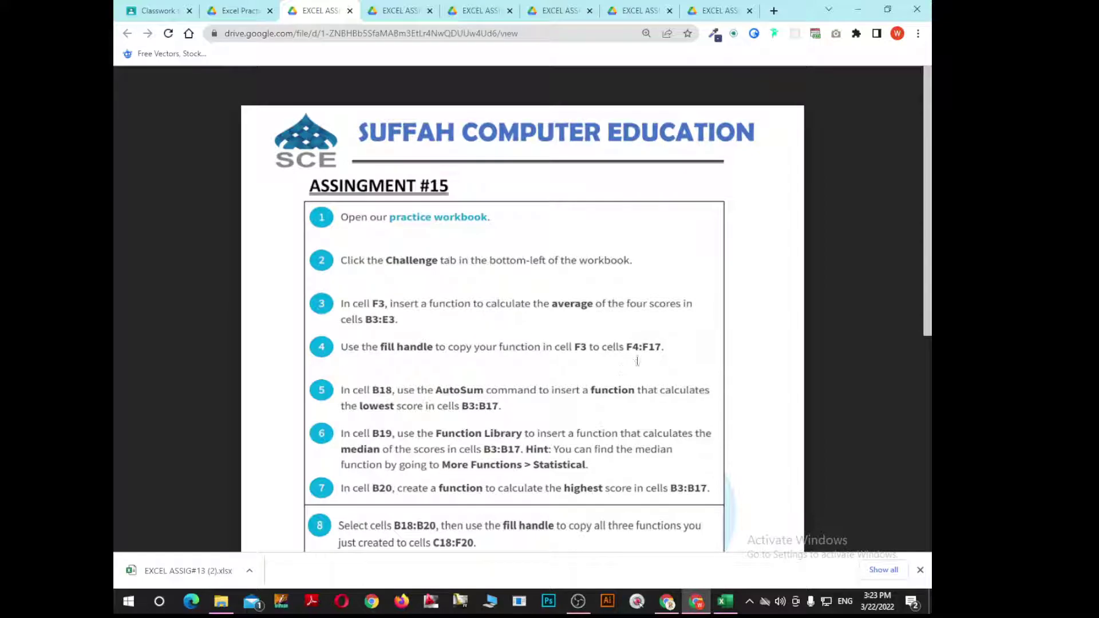
key(alt+Tab)
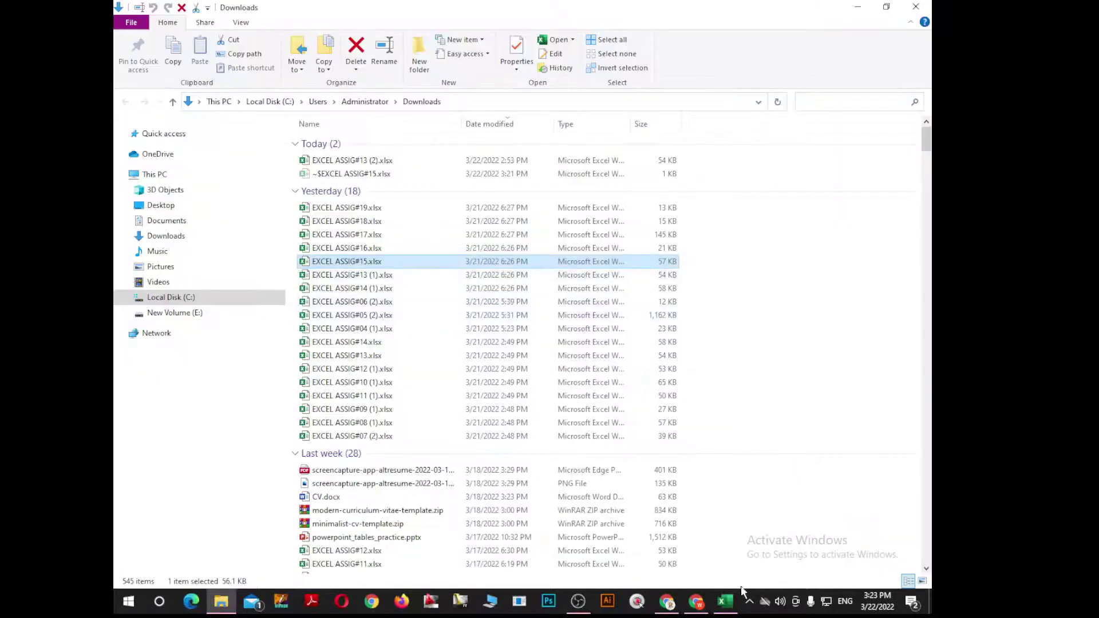
click(698, 606)
click(724, 603)
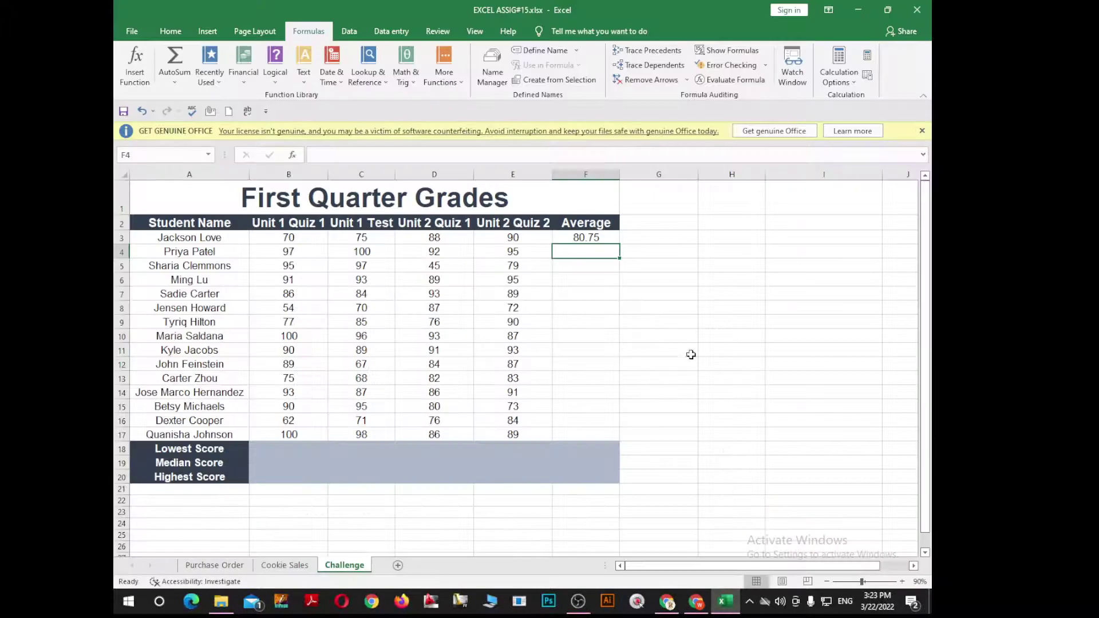
click(605, 237)
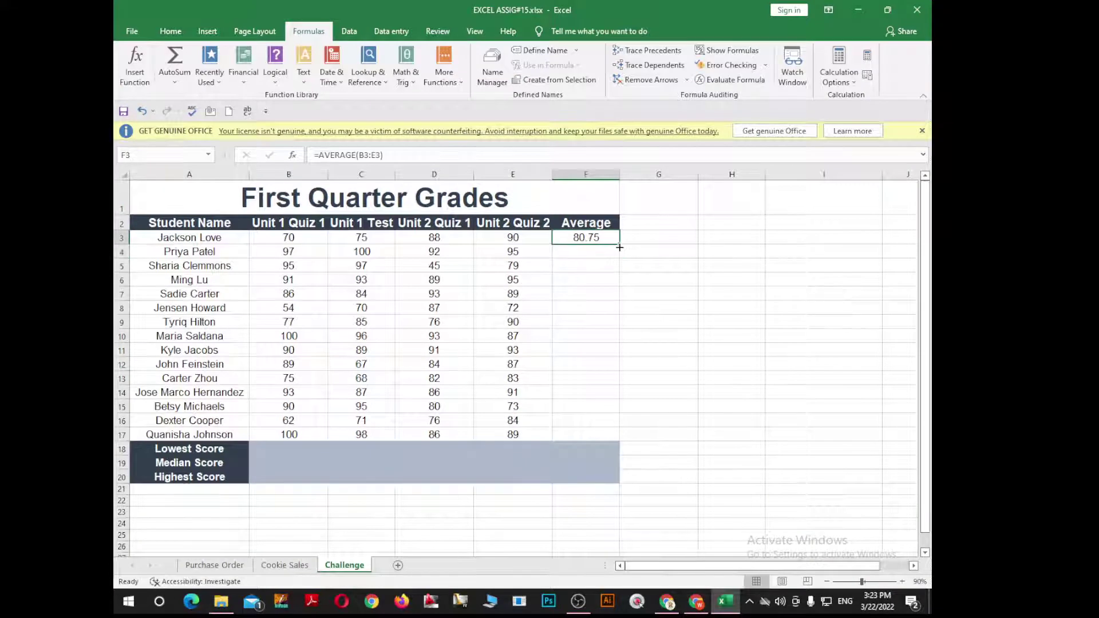
drag(619, 247, 619, 439)
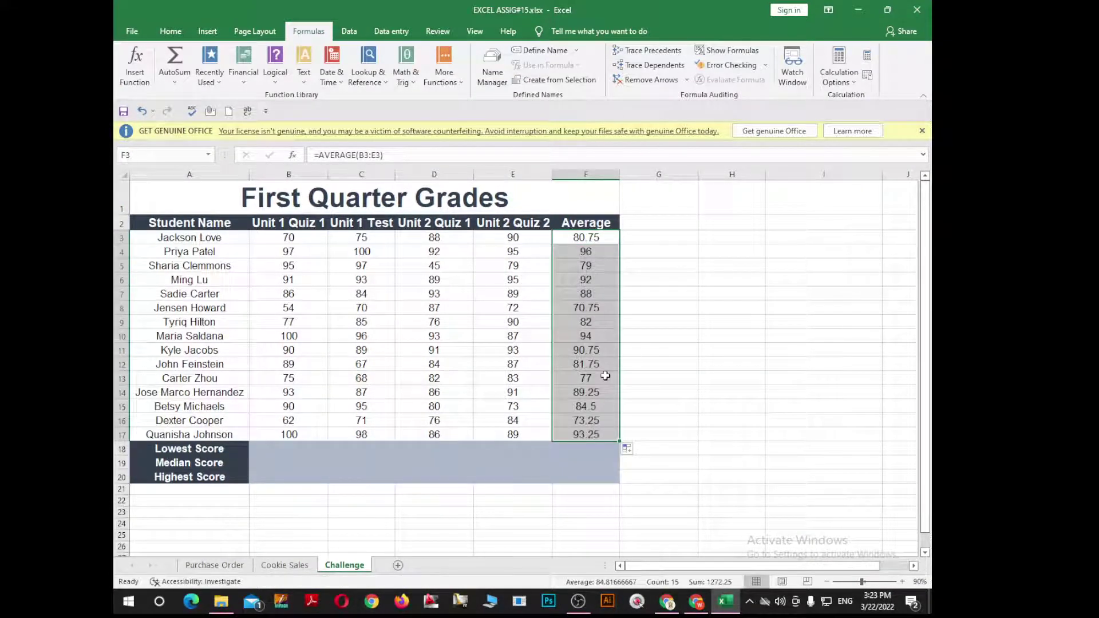
key(alt+Tab)
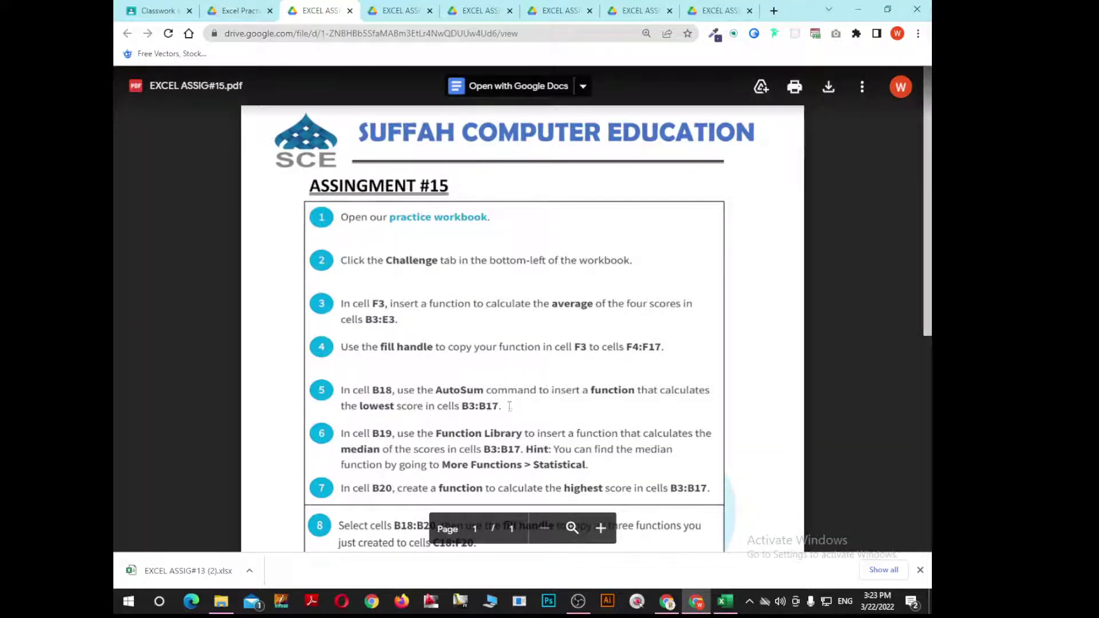
Read the PDF down to step 9, then select F18 for the lowest score
scroll(459, 406, down, 1)
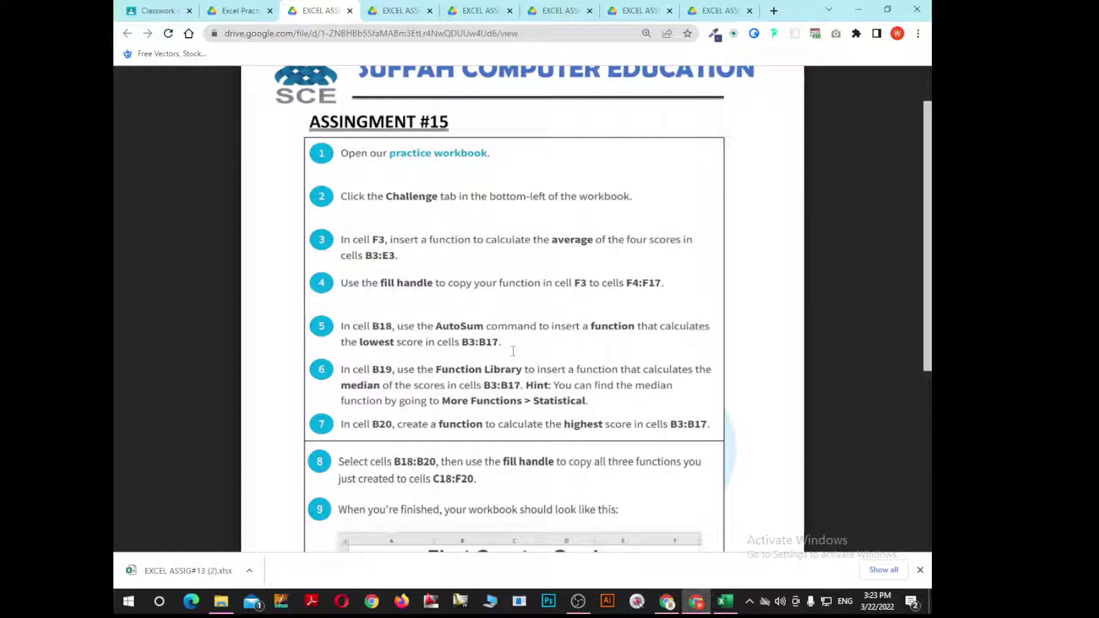
key(alt+Tab)
click(595, 449)
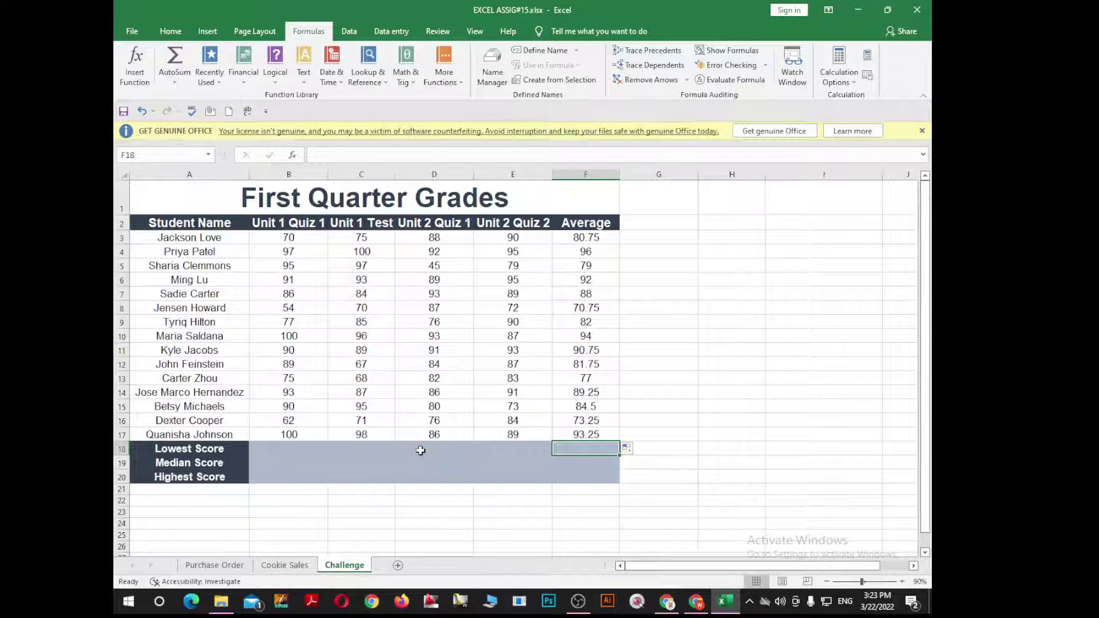
Insert a MIN formula in F18 via AutoSum, then clear it to retry
click(175, 84)
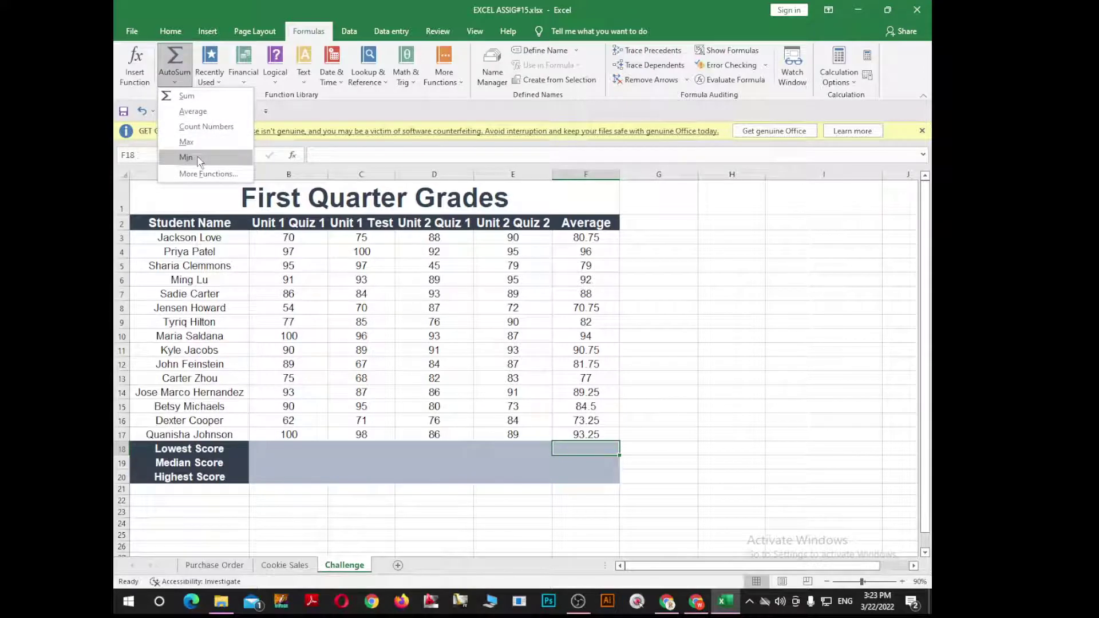
click(199, 160)
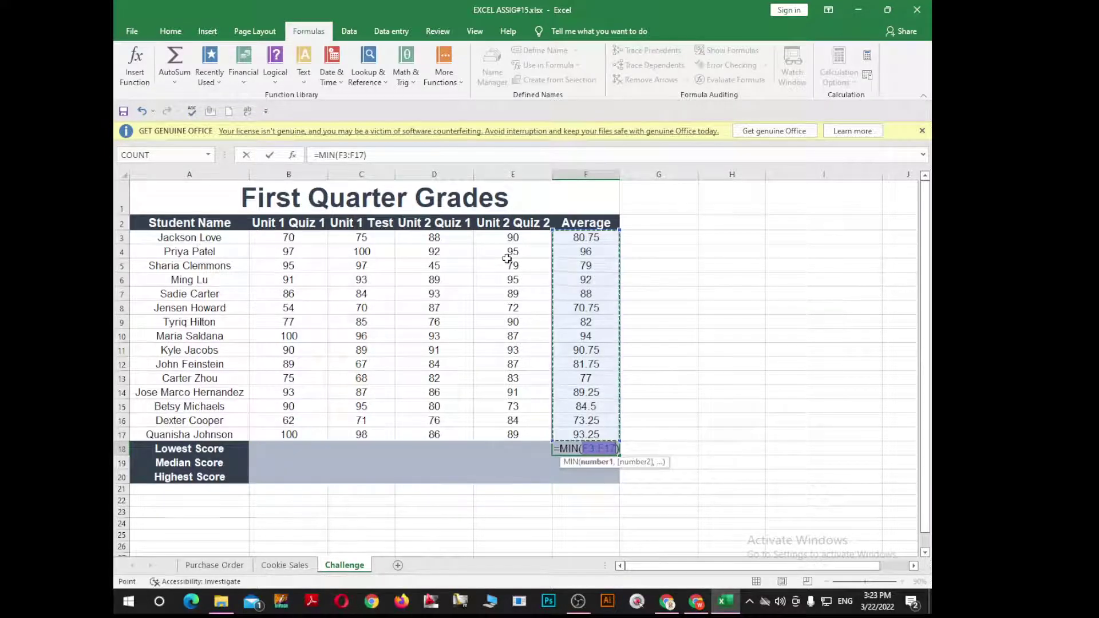
key(Return)
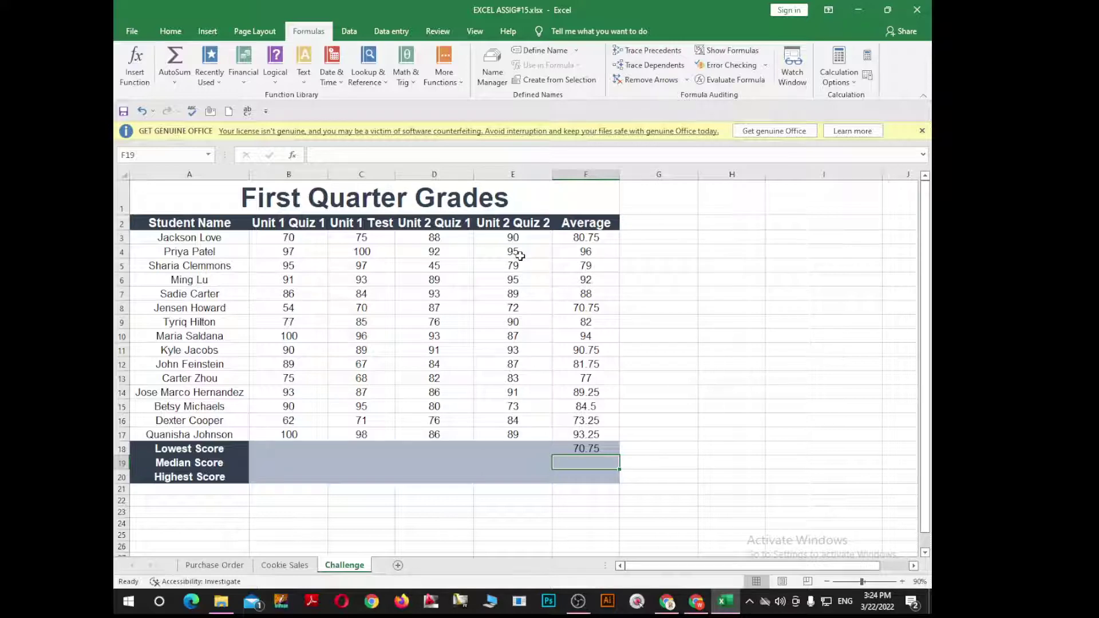
click(571, 445)
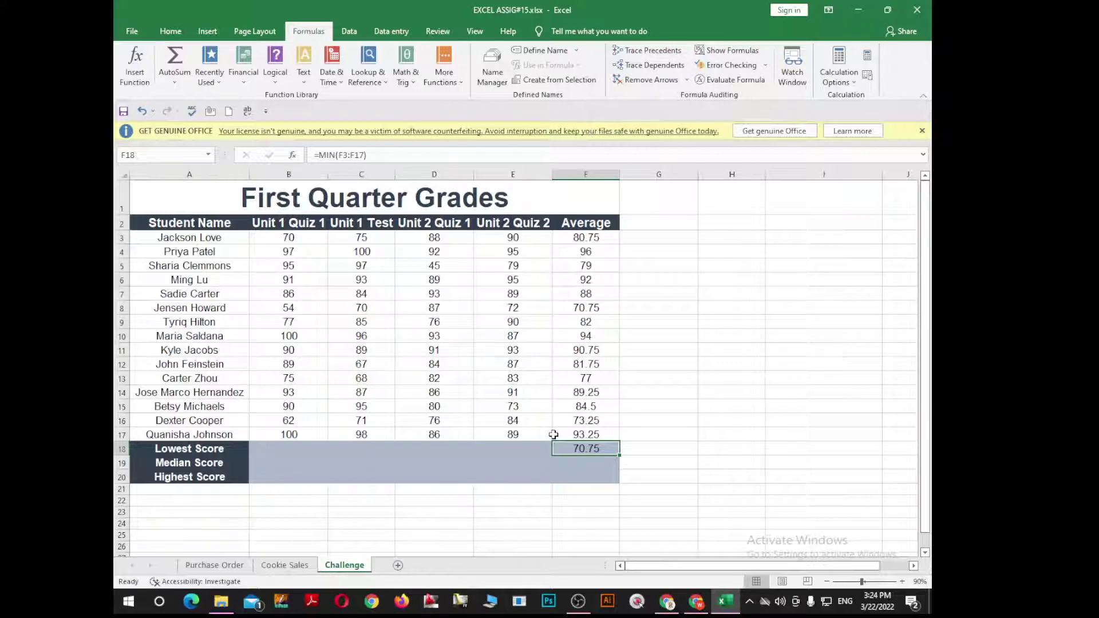
key(Delete)
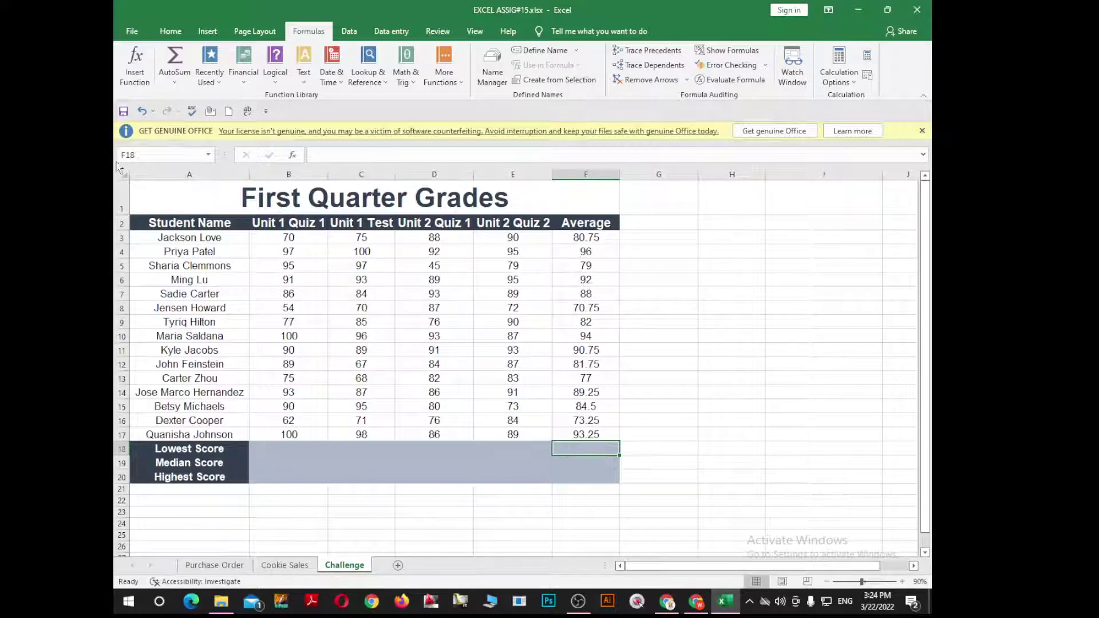
Try AVERAGE formulas in F18 twice, clearing each attempt
click(175, 83)
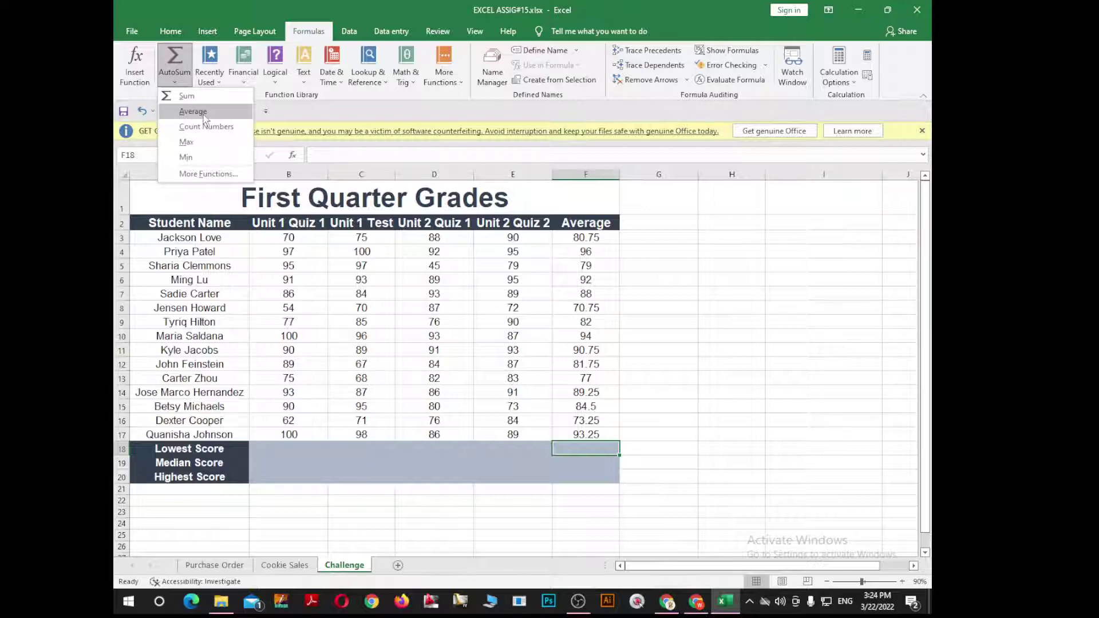
click(205, 117)
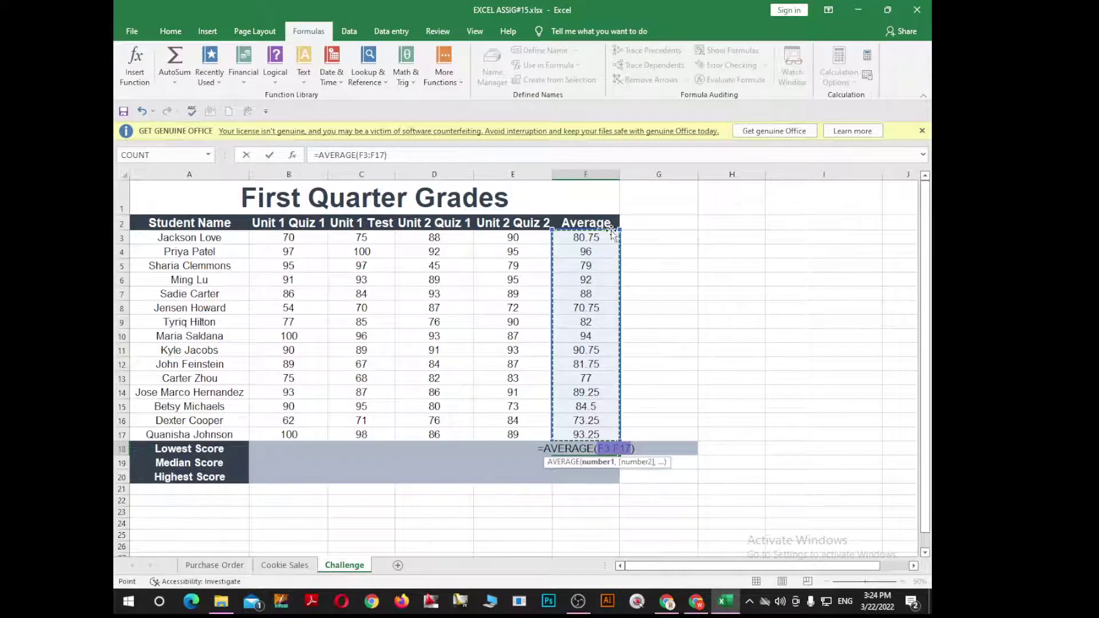
mouse_move(611, 233)
mouse_down()
mouse_move(597, 388)
mouse_move(581, 394)
mouse_move(611, 236)
mouse_up()
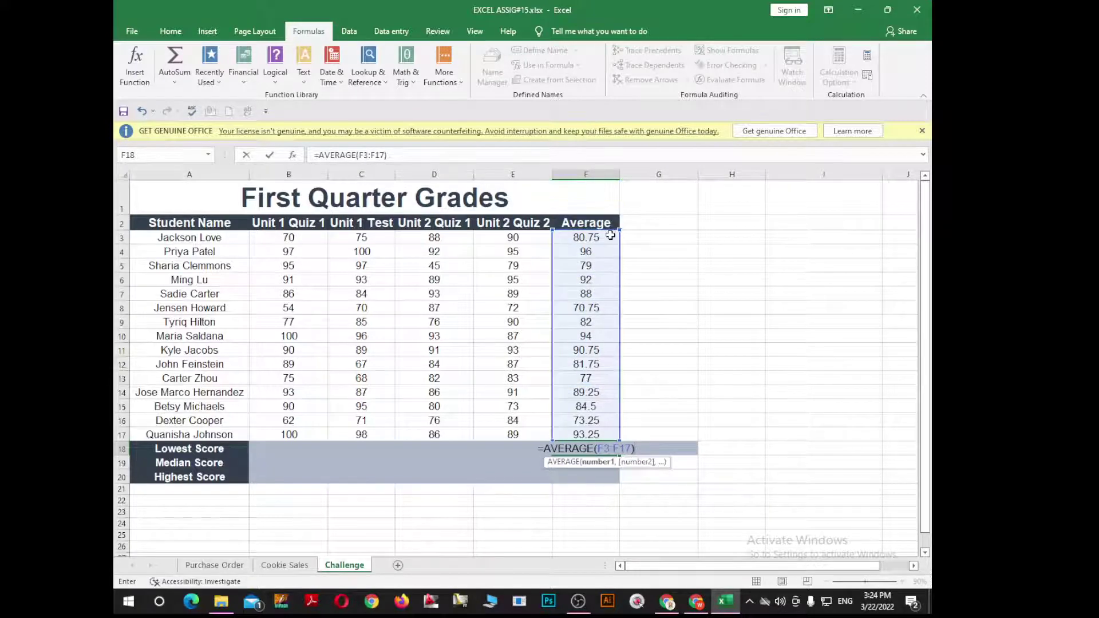
key(Return)
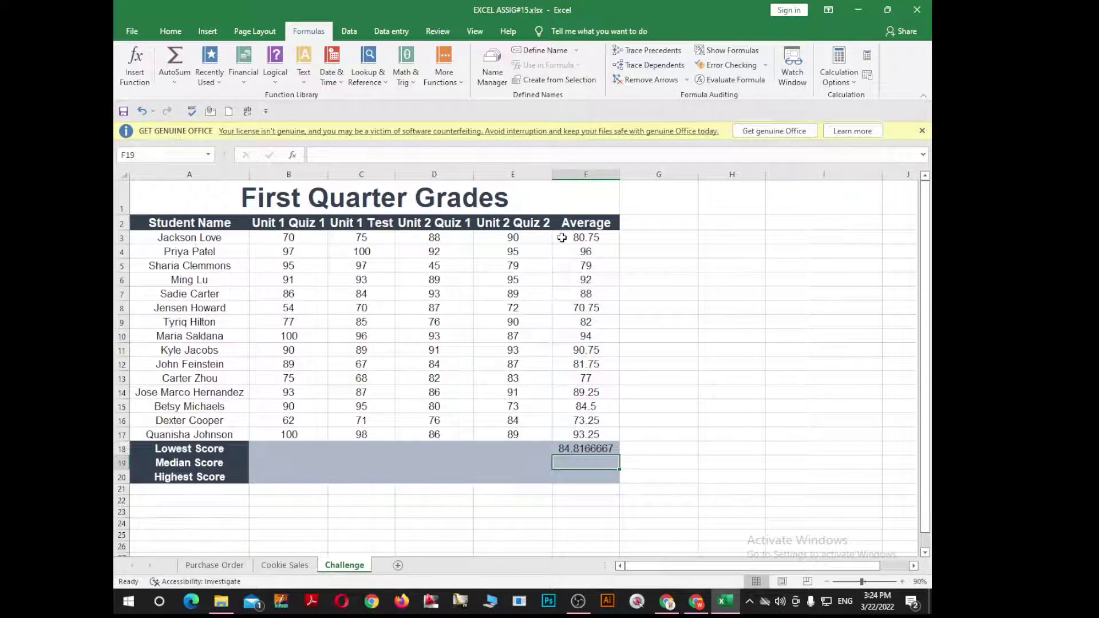
click(593, 449)
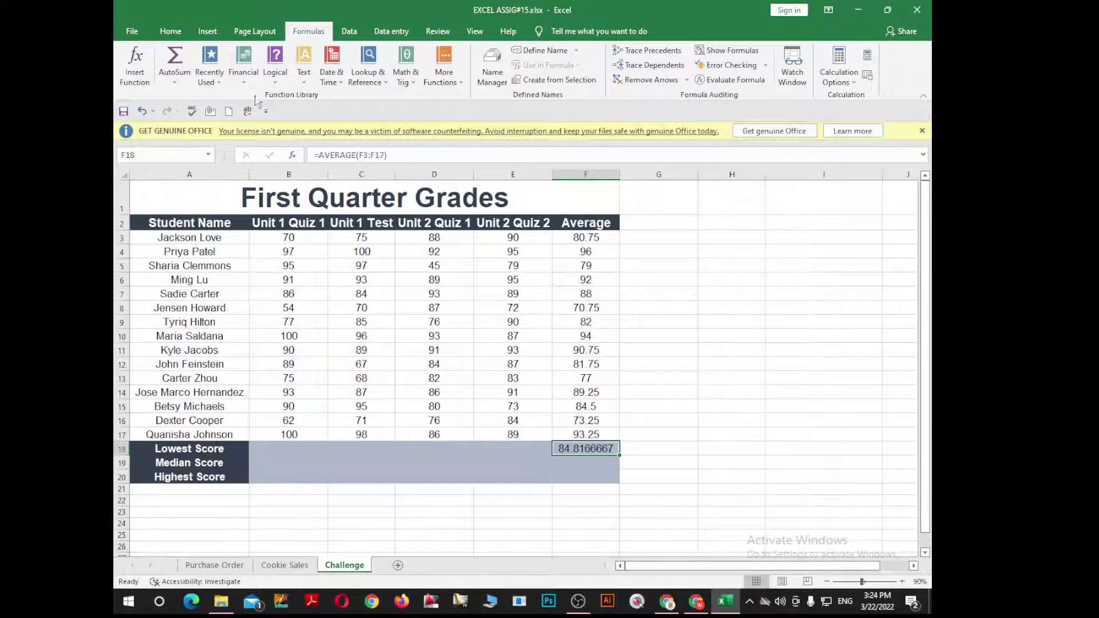
key(Delete)
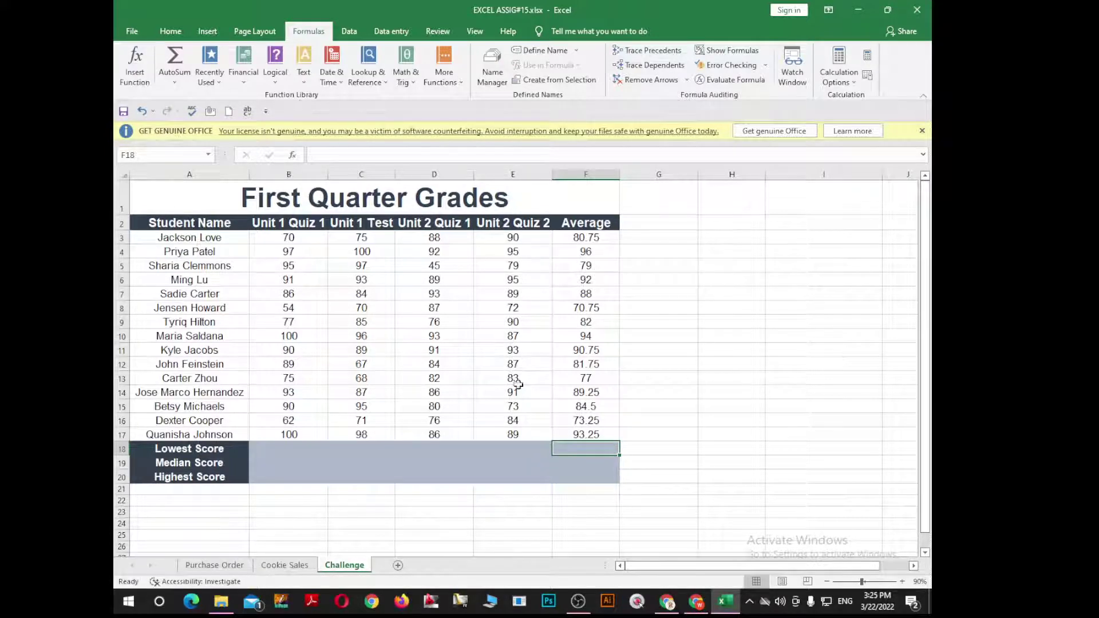
click(175, 83)
click(202, 114)
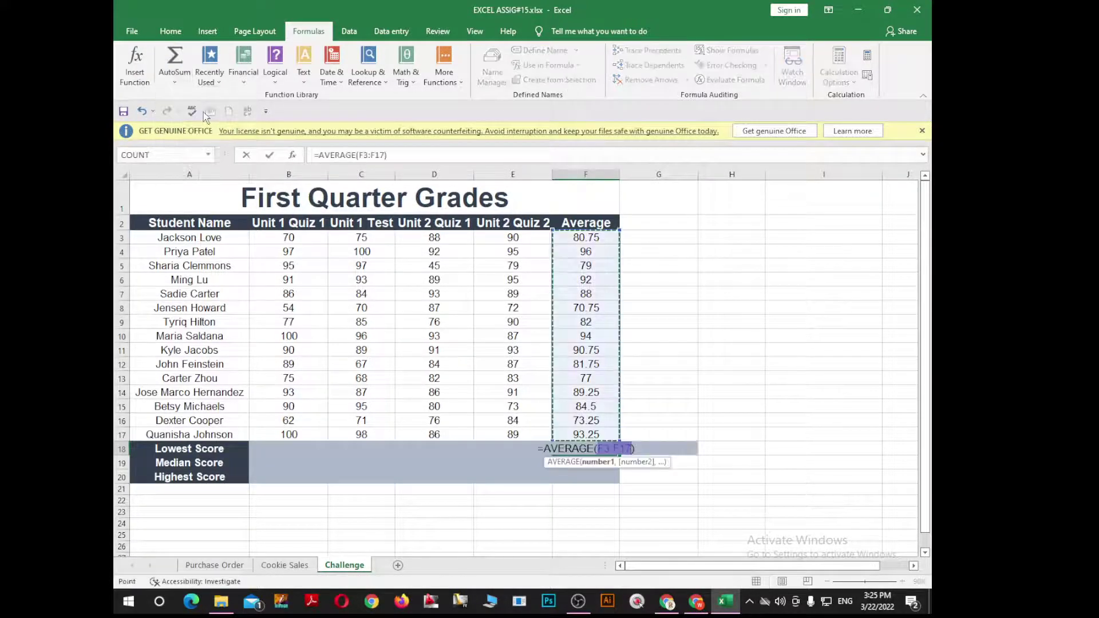
key(Return)
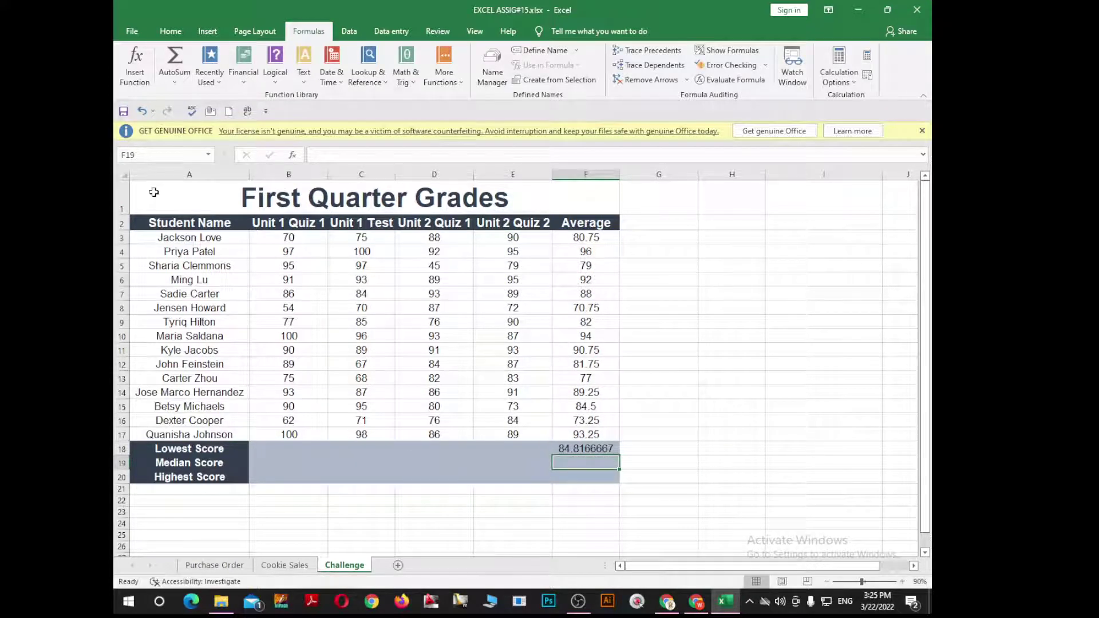
click(566, 451)
key(Delete)
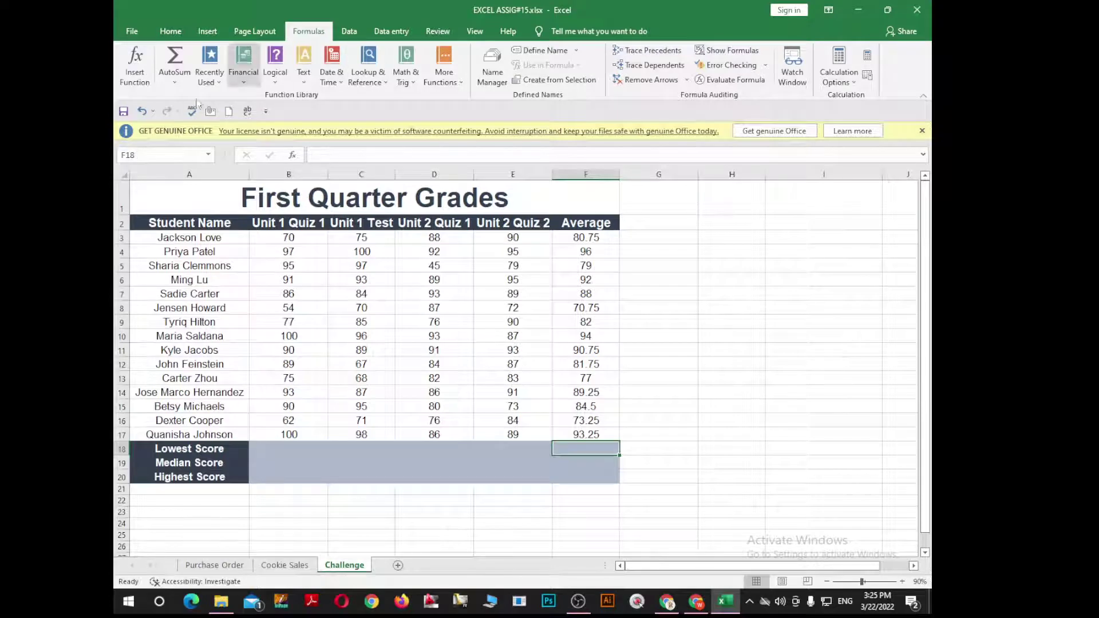
Enter =MIN(F3:F17) in F18 so it shows 70.75
click(183, 80)
click(198, 155)
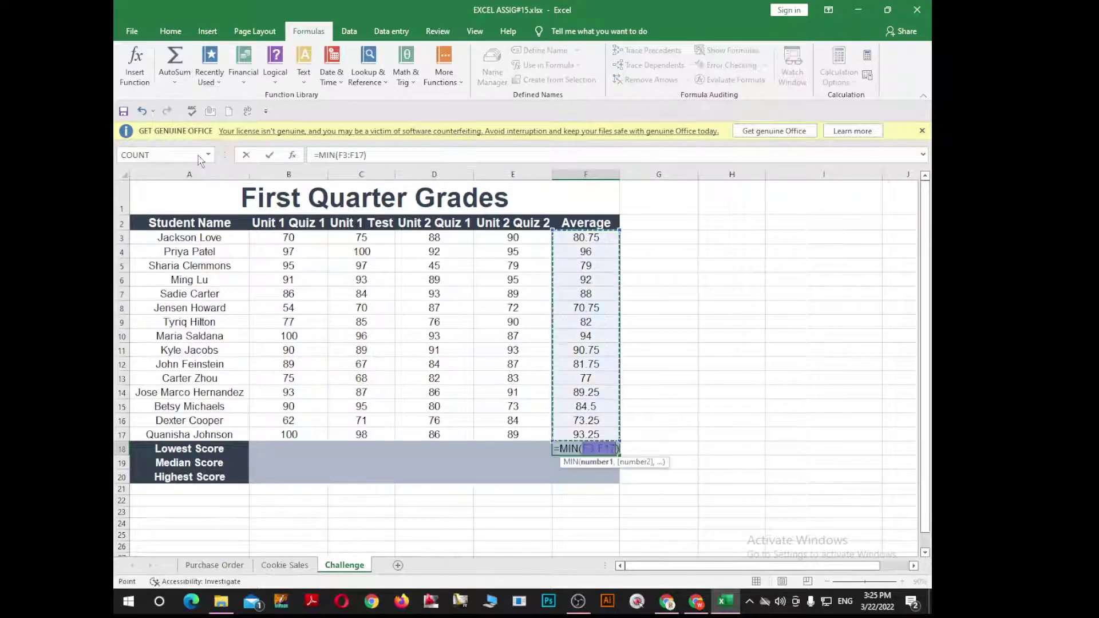
key(Return)
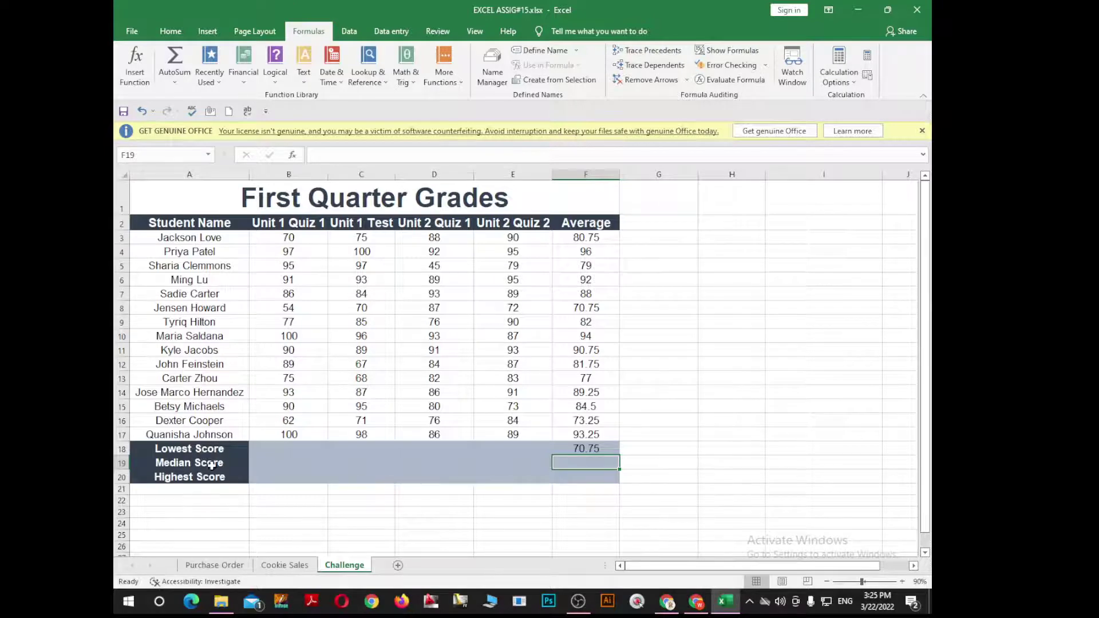
key(alt+Tab)
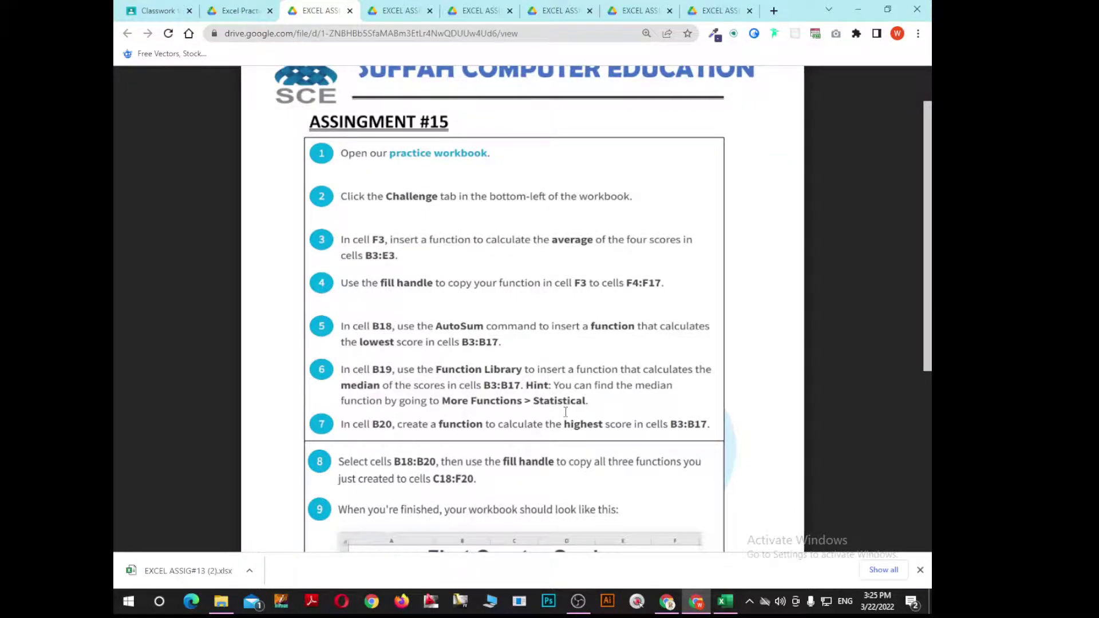
Switch back to Excel after reading the PDF's lowest, median and highest score steps
key(alt+Tab)
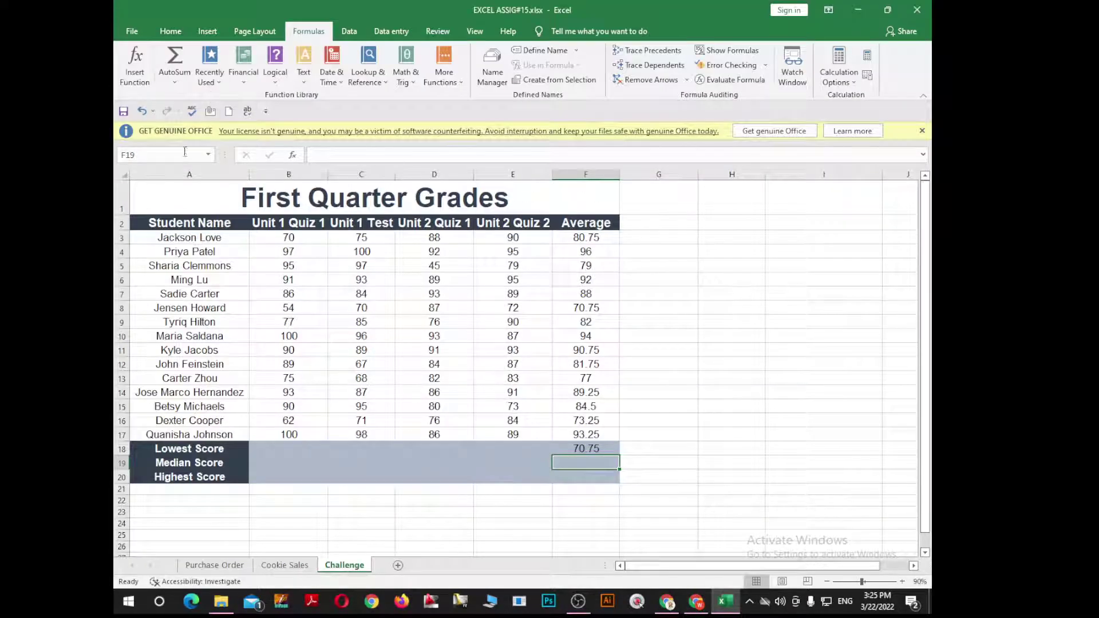
Open Insert Function from AutoSum for F19 and filter to the Statistical category
click(178, 89)
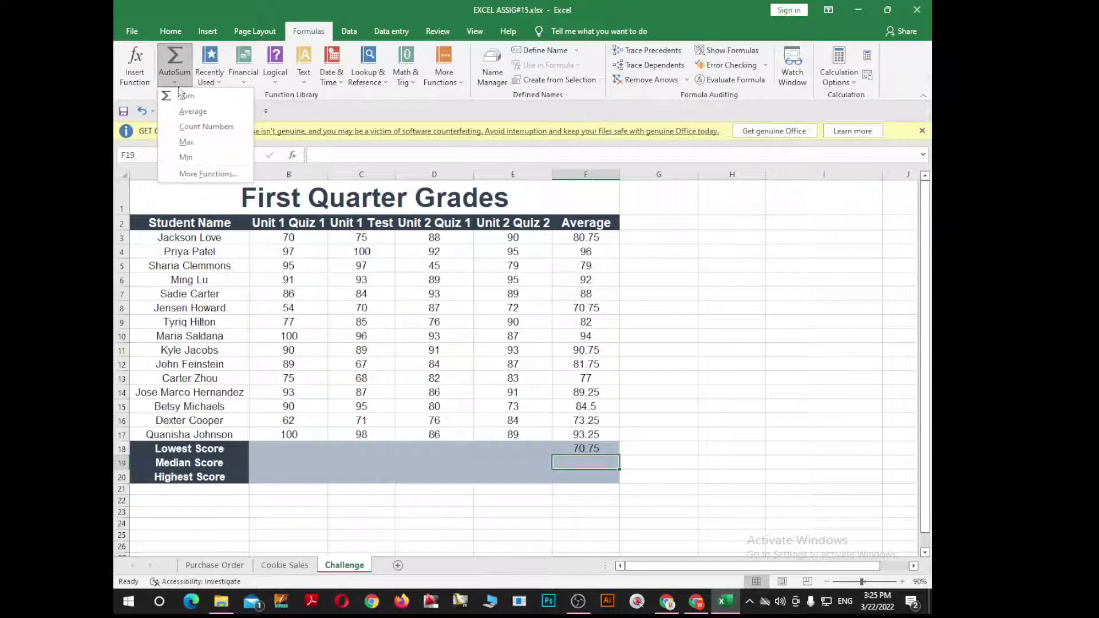
click(203, 174)
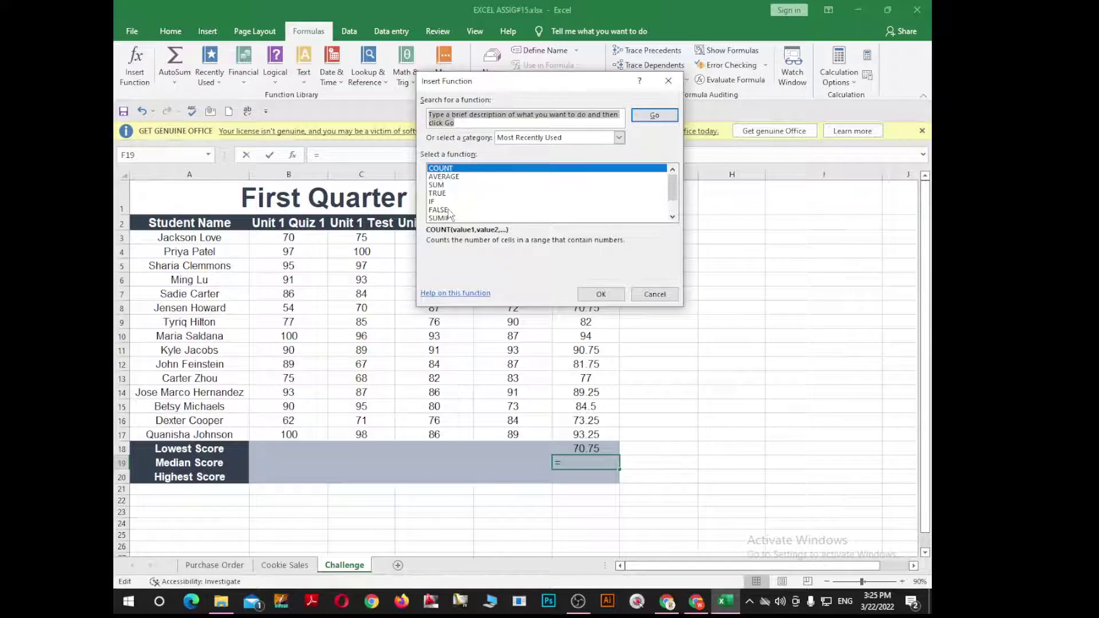
click(620, 138)
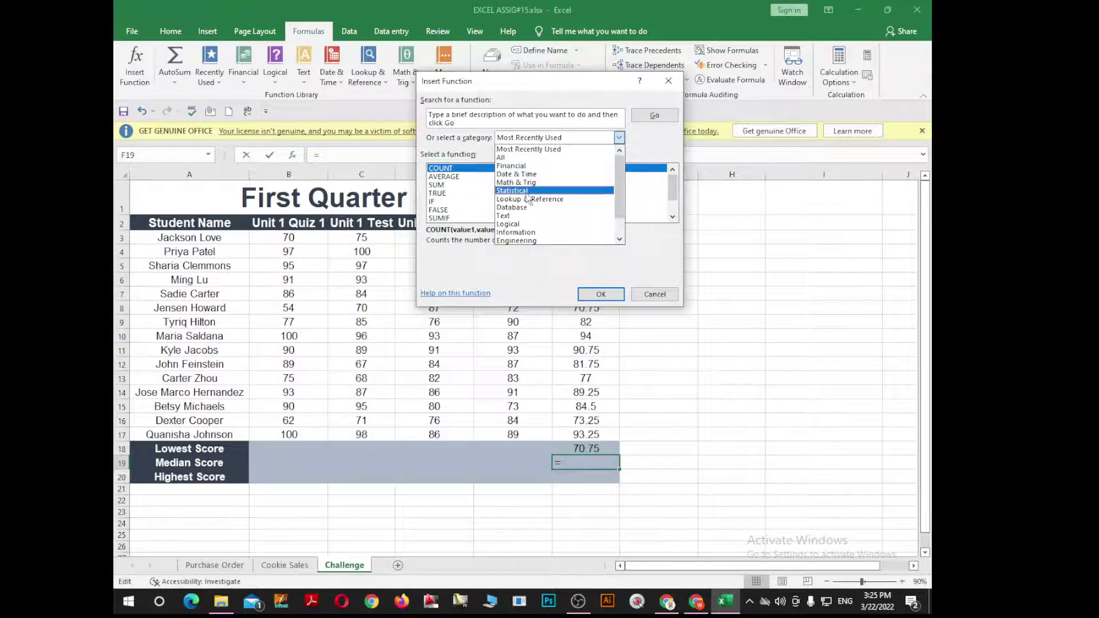
click(509, 191)
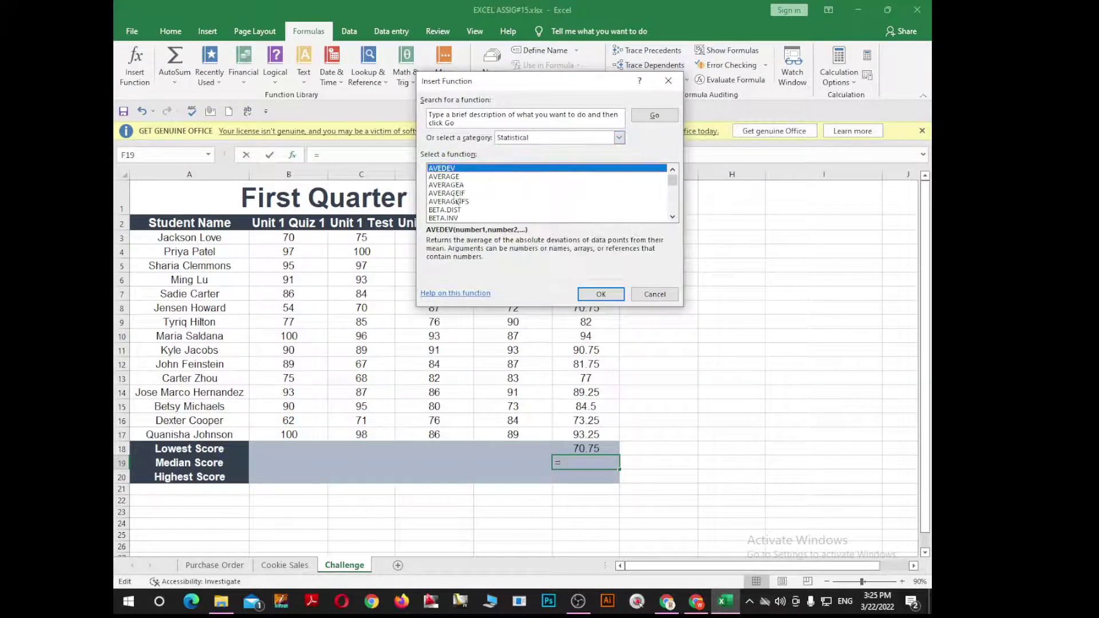
Pick MEDIAN from the Statistical list and confirm to open its Function Arguments
scroll(455, 210, down, 2)
scroll(466, 224, down, 2)
scroll(466, 223, down, 2)
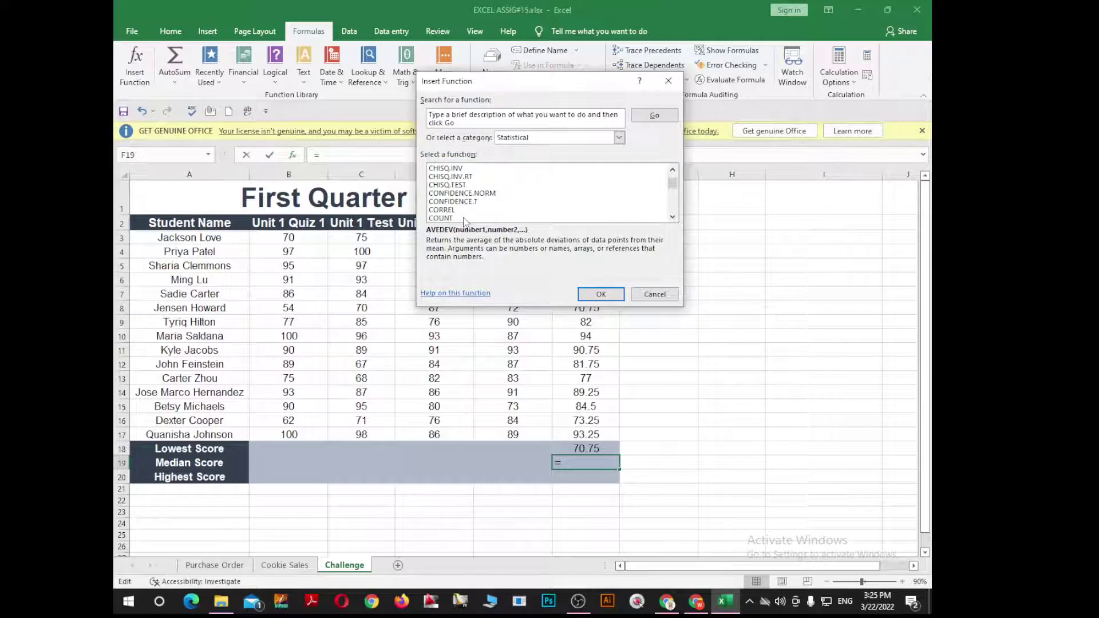
scroll(465, 223, down, 1)
scroll(465, 223, down, 5)
scroll(466, 223, down, 5)
scroll(465, 223, down, 4)
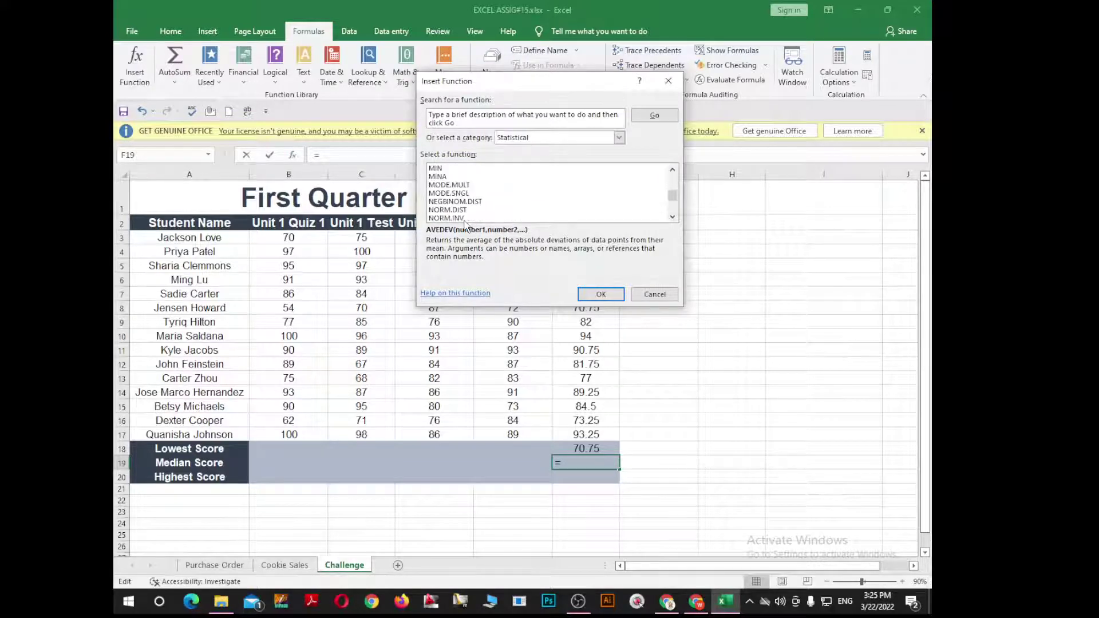
scroll(465, 223, up, 4)
scroll(466, 224, up, 4)
scroll(466, 224, up, 4)
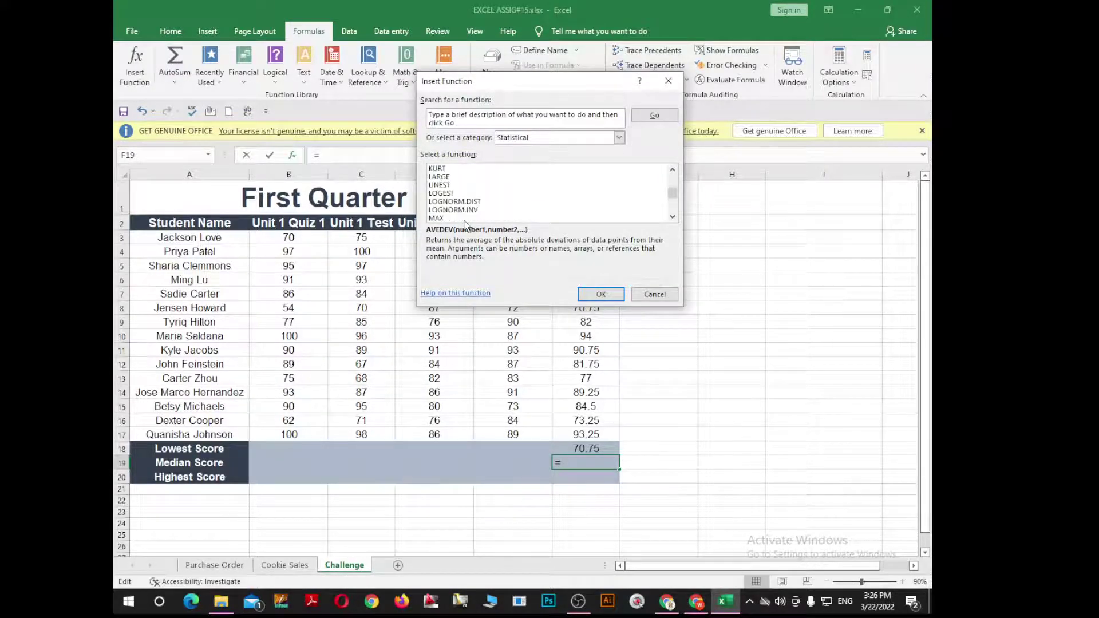
scroll(468, 224, up, 3)
scroll(468, 223, up, 6)
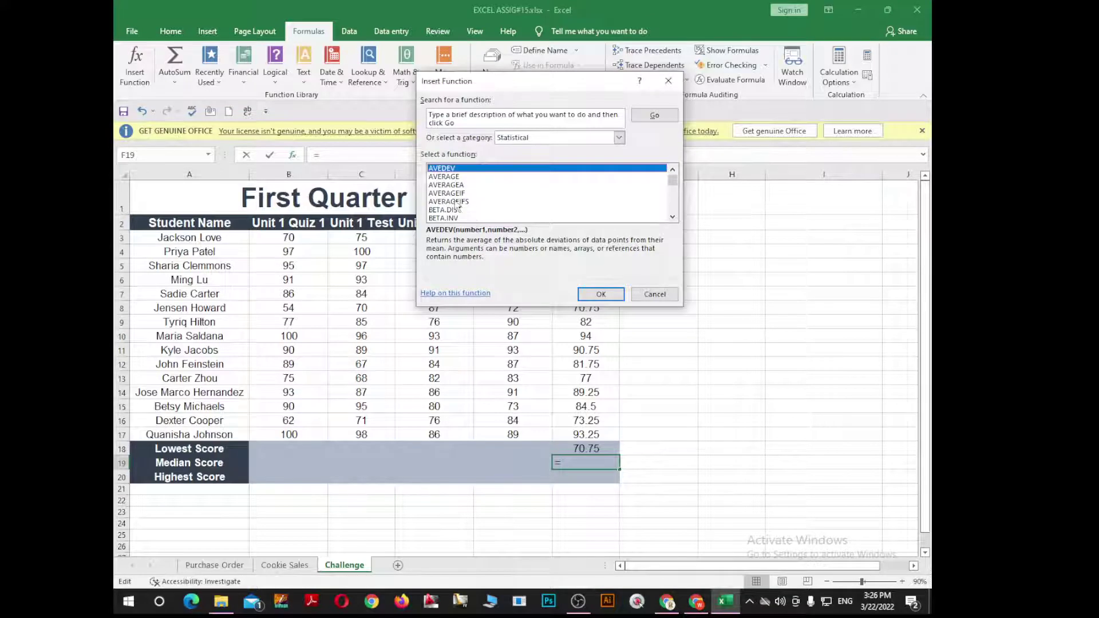
click(458, 202)
scroll(458, 210, down, 1)
scroll(468, 221, down, 1)
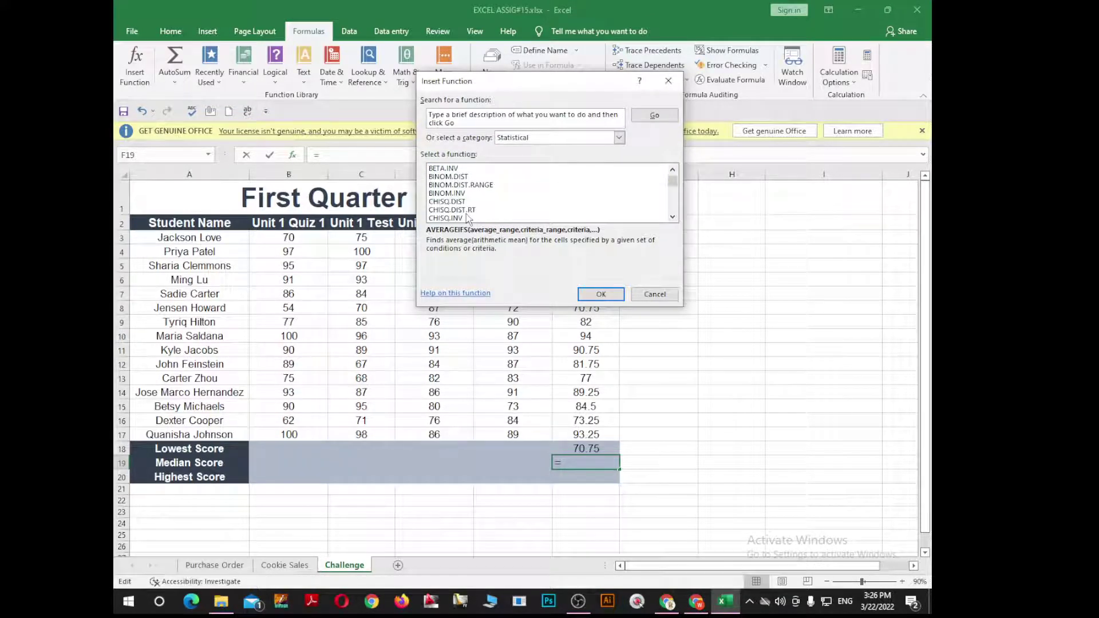
scroll(469, 219, down, 1)
scroll(468, 219, down, 1)
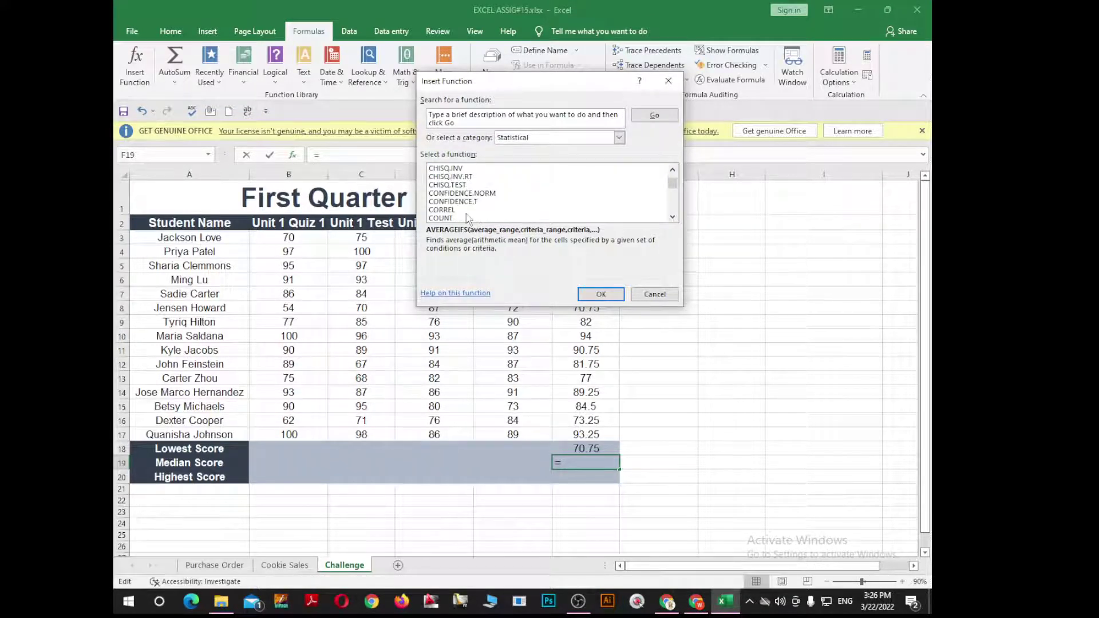
scroll(468, 218, down, 1)
scroll(468, 218, down, 1)
scroll(468, 219, down, 1)
scroll(468, 218, down, 1)
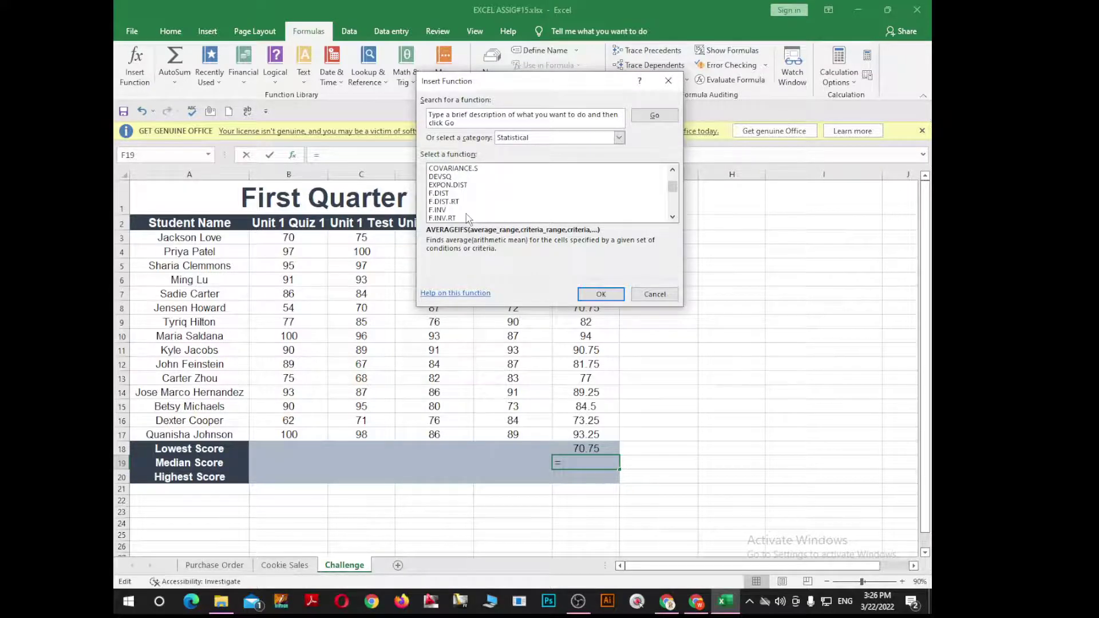
scroll(468, 219, down, 1)
scroll(469, 219, down, 1)
scroll(468, 219, down, 1)
scroll(468, 219, down, 2)
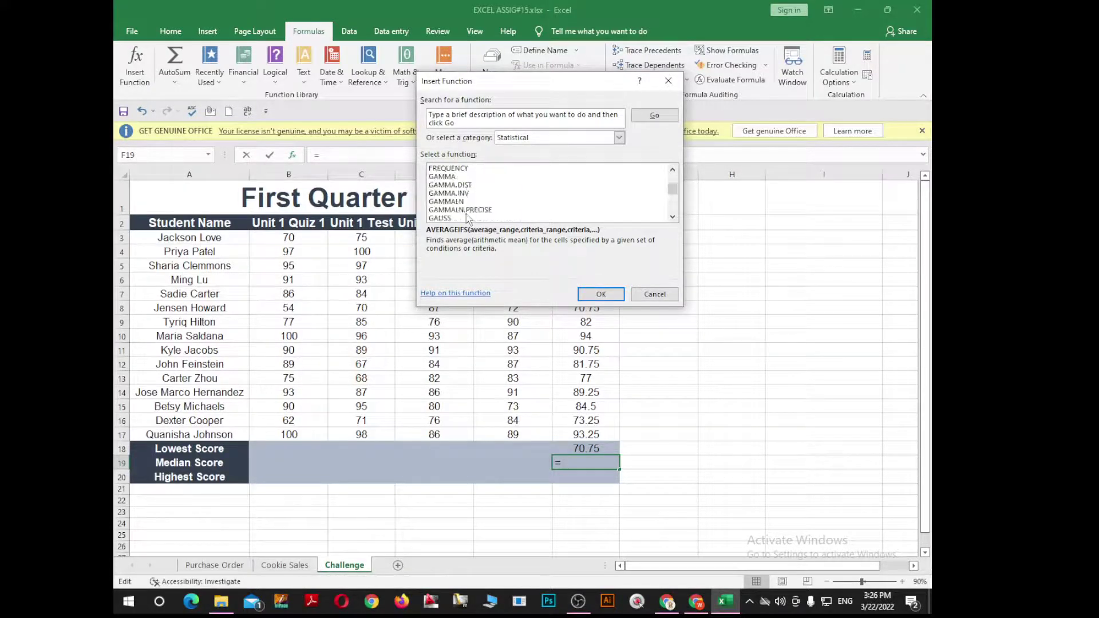
scroll(468, 219, down, 1)
scroll(468, 219, down, 2)
scroll(468, 218, down, 1)
scroll(468, 219, down, 1)
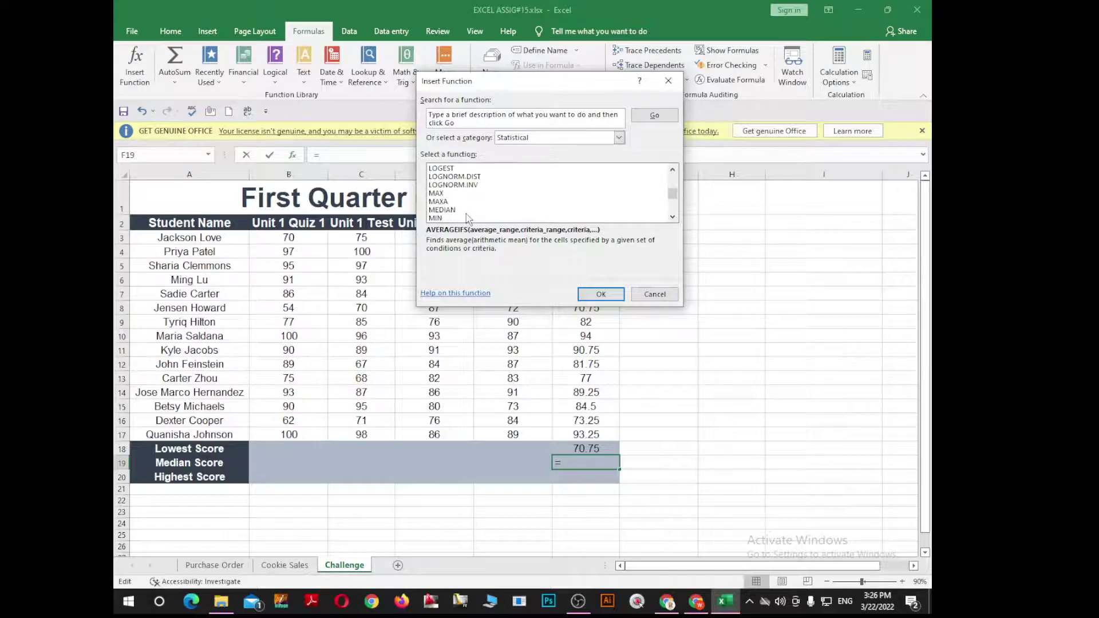
click(453, 210)
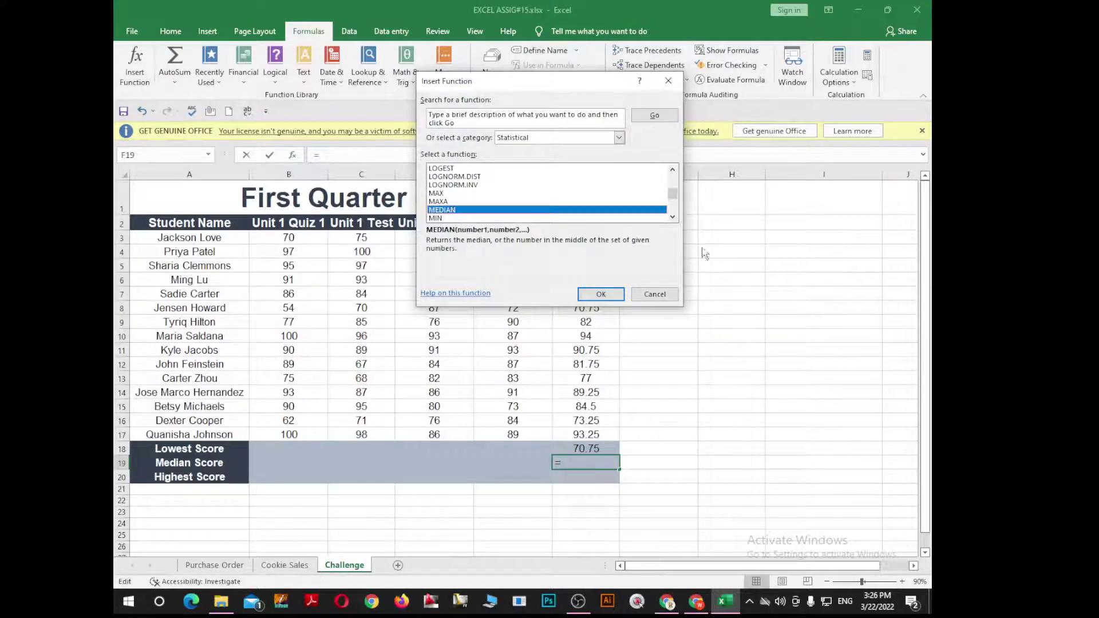
click(611, 294)
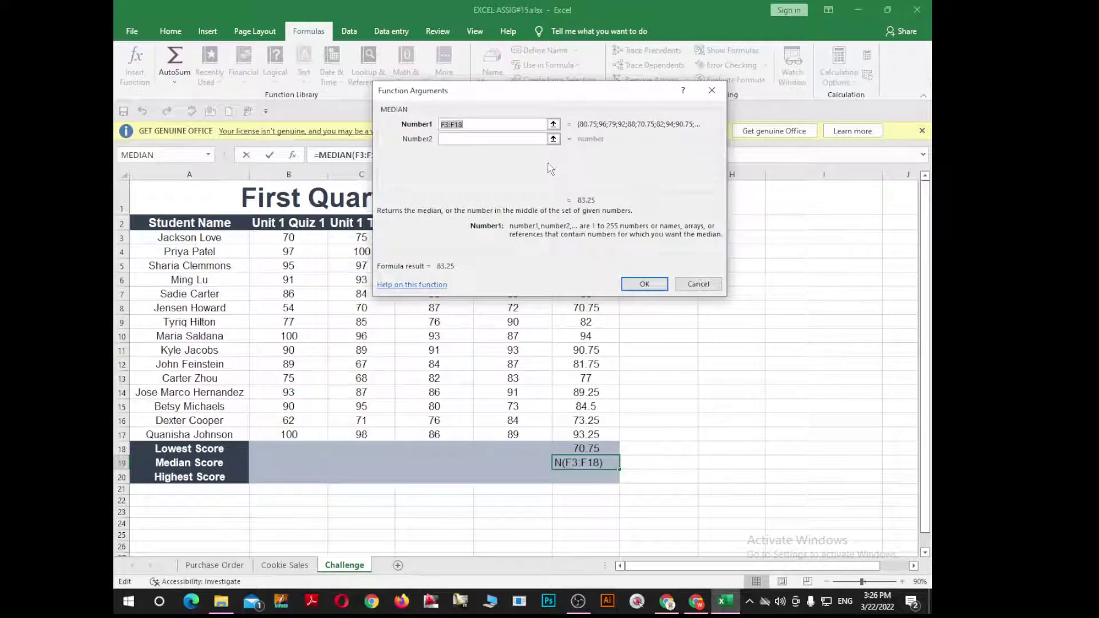
Set MEDIAN's Number1 range to B3:B17 and confirm, so F19 shows 90
mouse_move(543, 84)
mouse_down()
mouse_move(451, 81)
mouse_move(898, 204)
mouse_move(880, 94)
mouse_up()
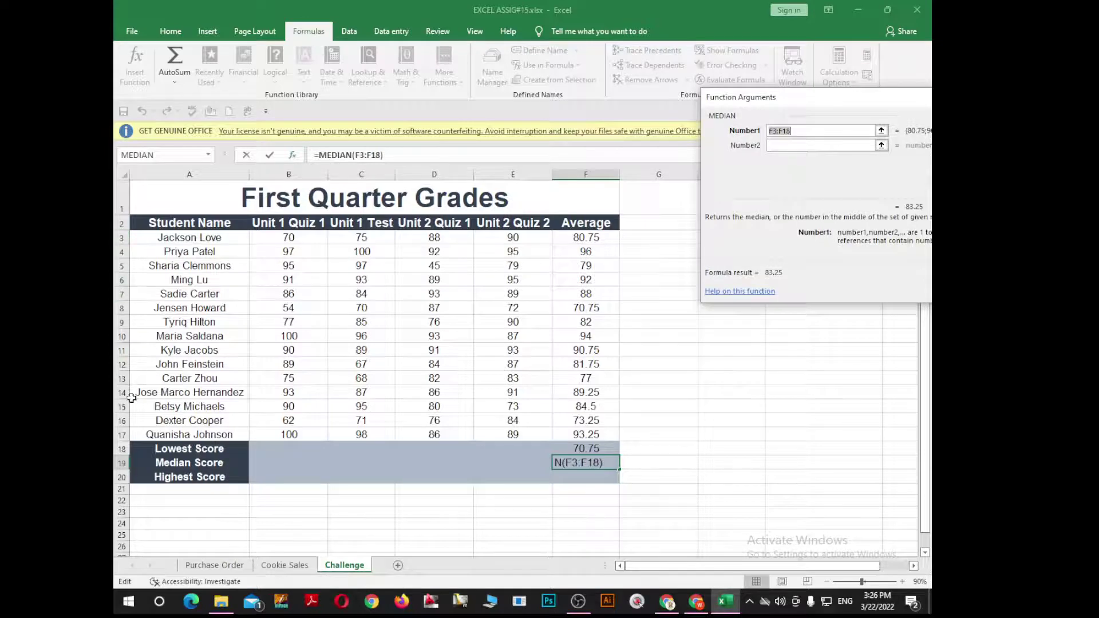
mouse_move(820, 107)
mouse_down()
mouse_move(887, 72)
mouse_move(739, 74)
mouse_up()
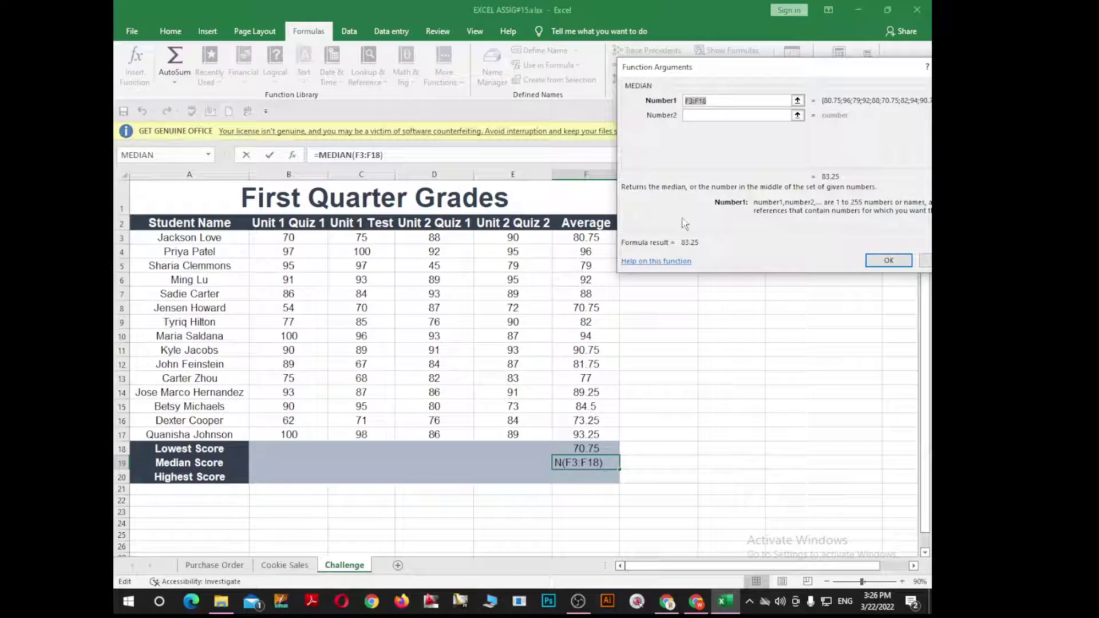
key(alt+Tab)
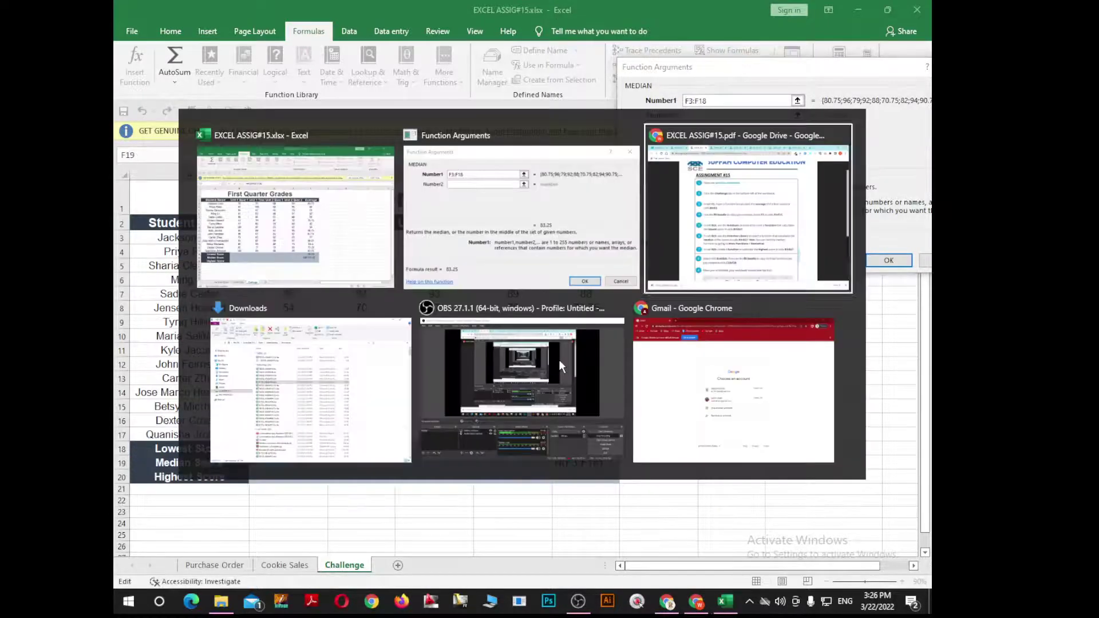
key(Tab)
key(Tab)
key(Tab)
key(Tab)
key(Tab)
key(Tab)
key(Tab)
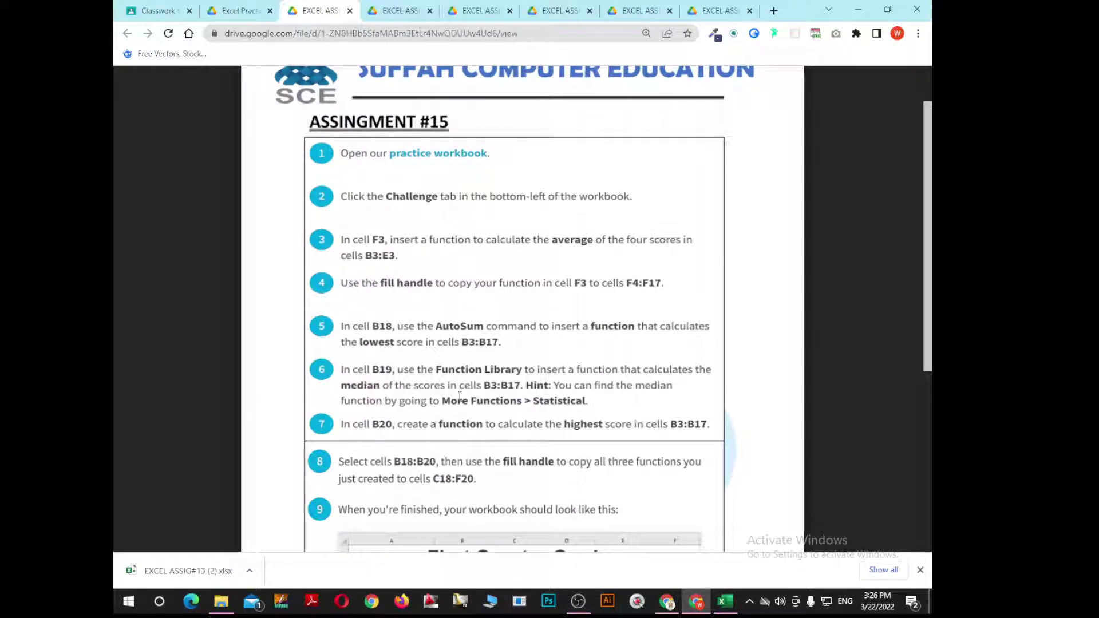
click(724, 601)
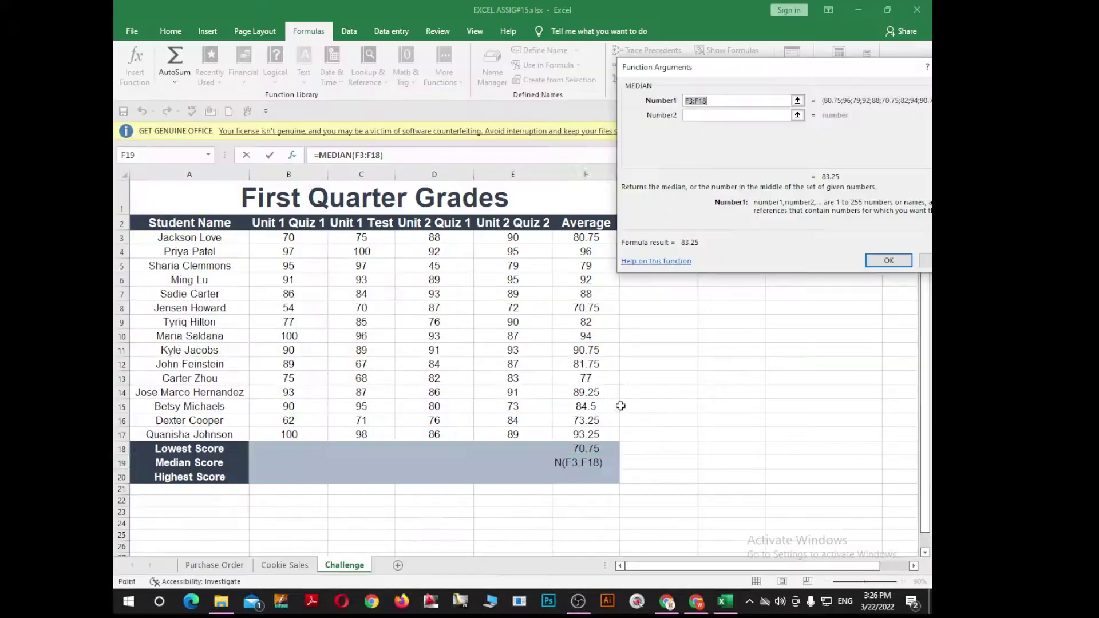
click(798, 102)
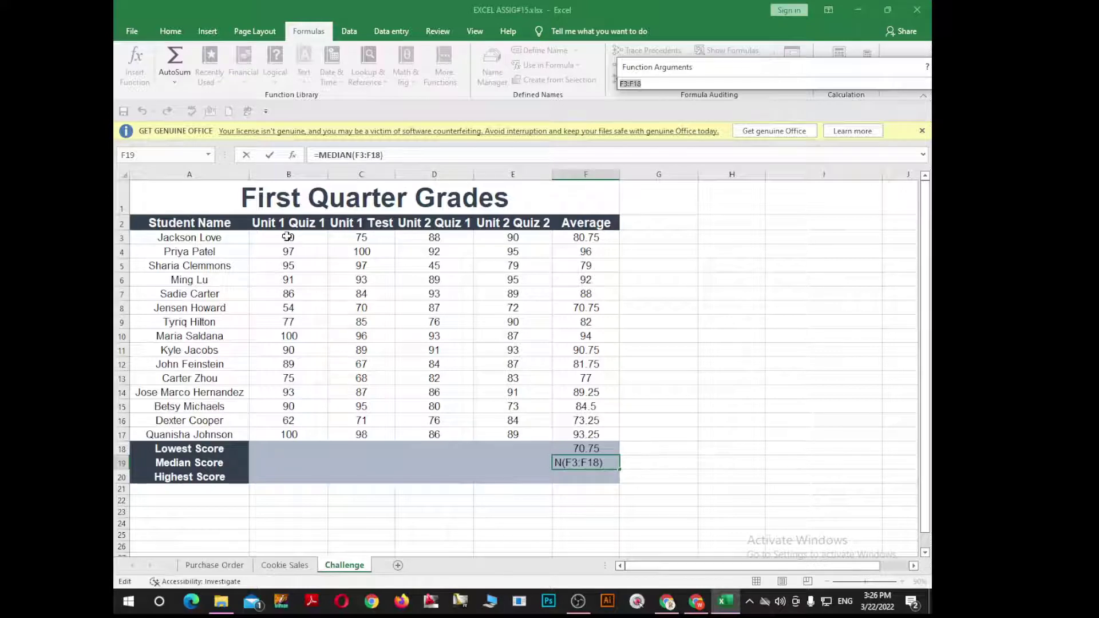
drag(287, 237, 304, 433)
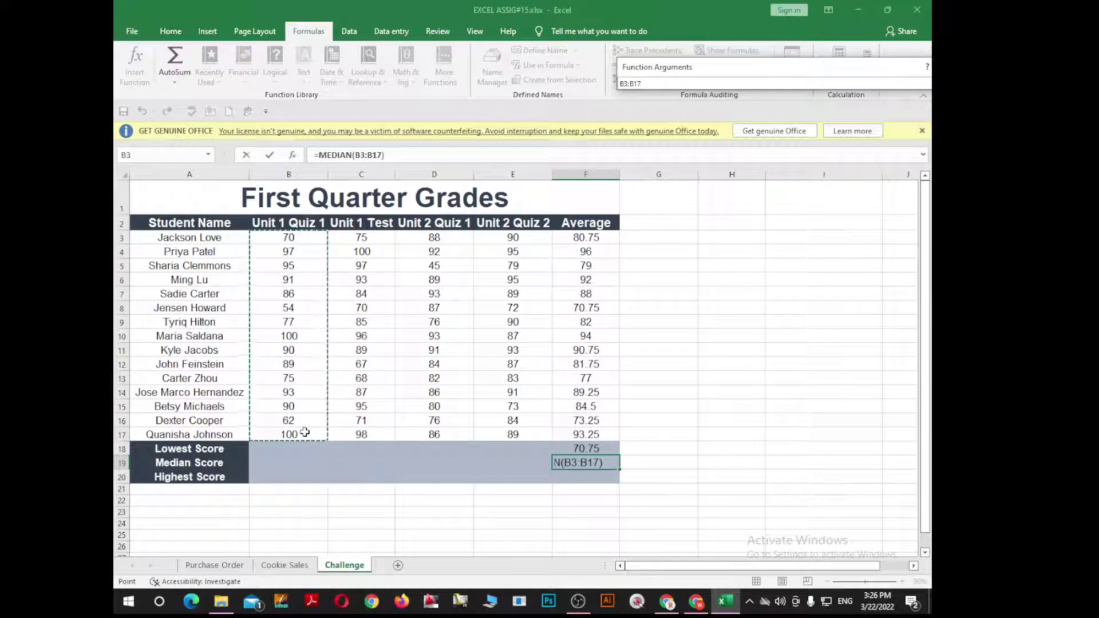
drag(841, 67, 755, 75)
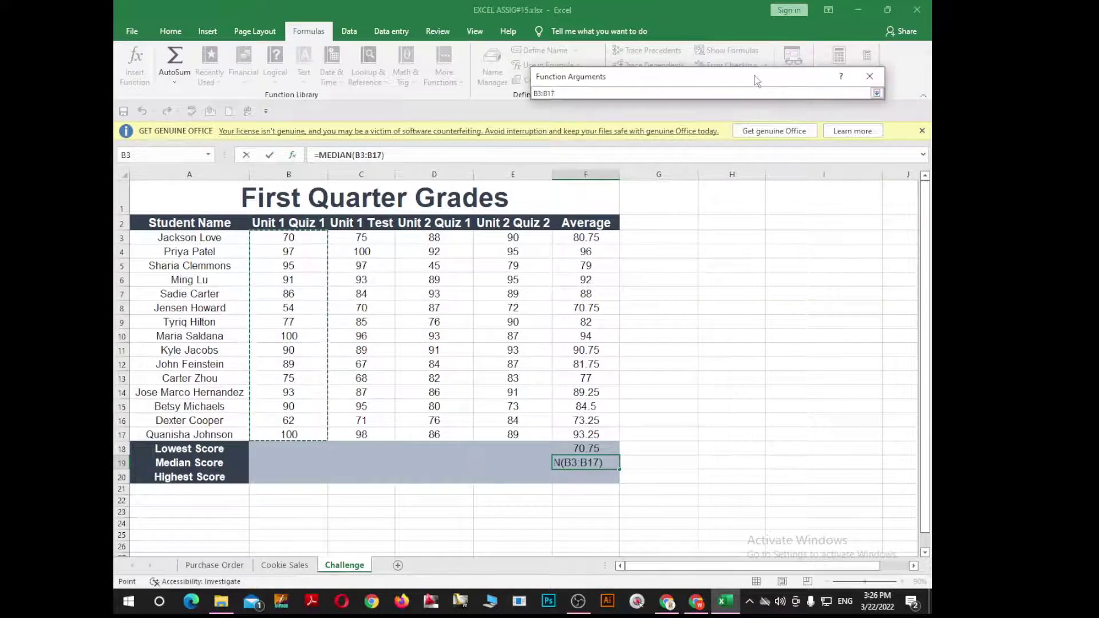
click(876, 93)
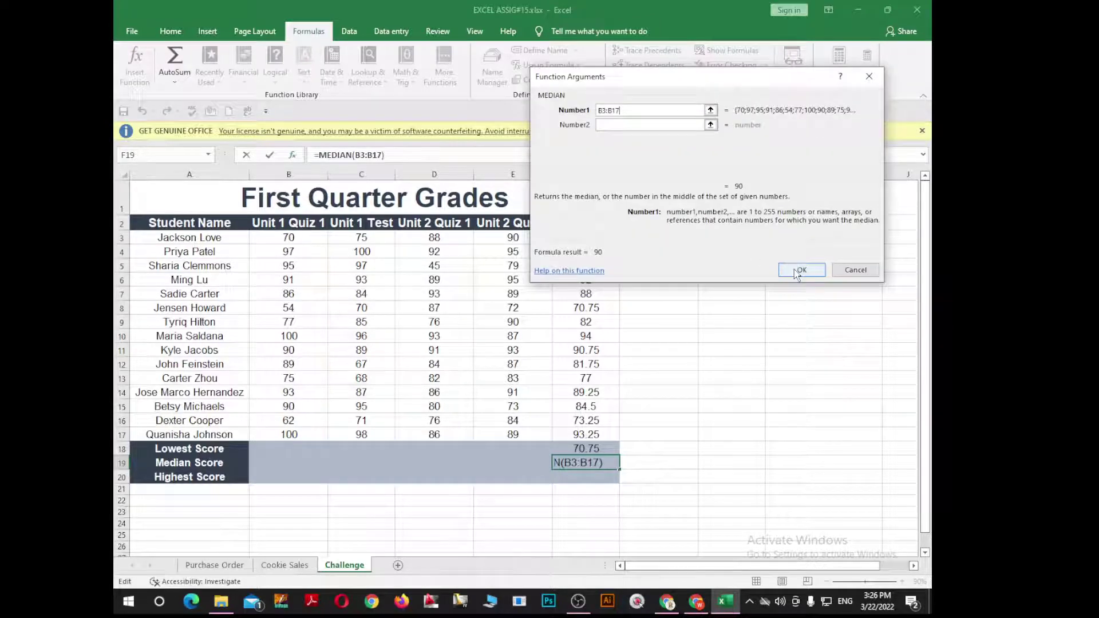
click(801, 271)
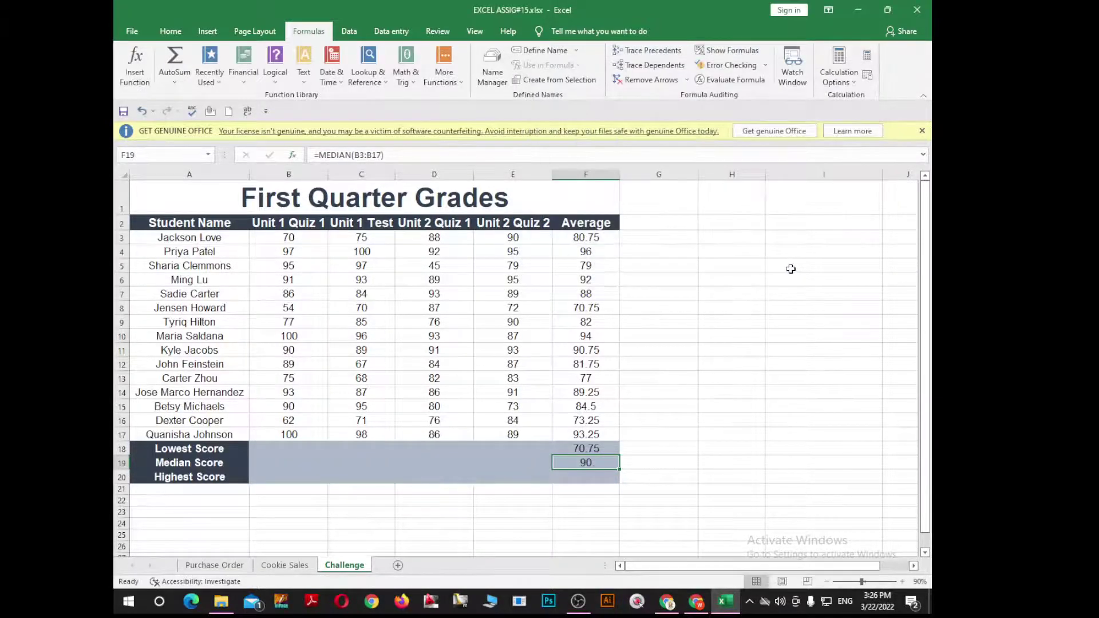
key(alt+Tab)
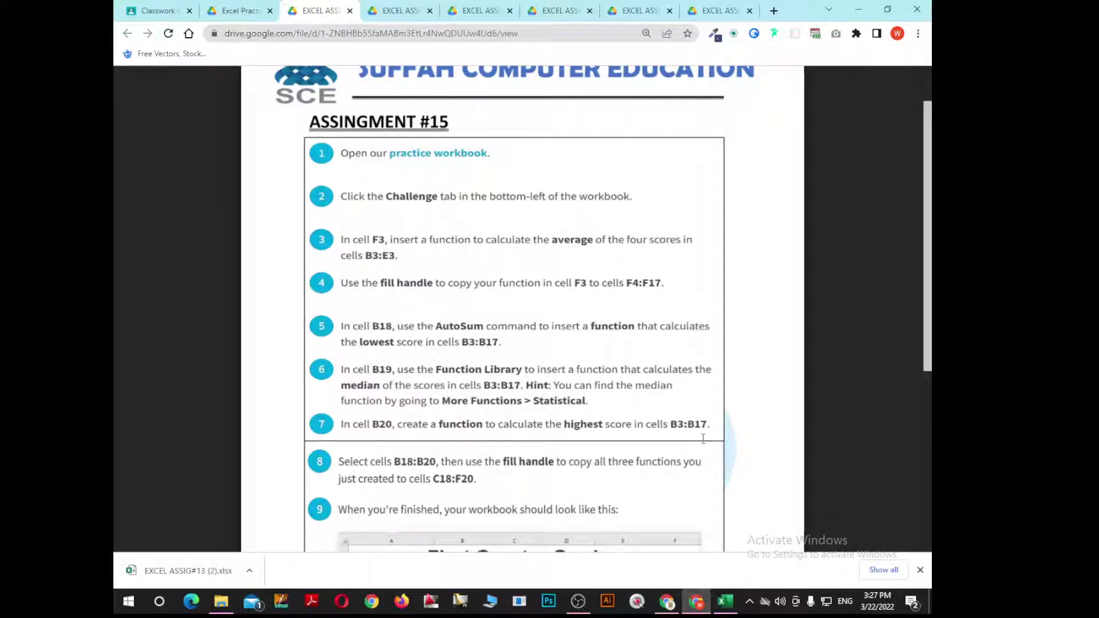
key(alt+Tab)
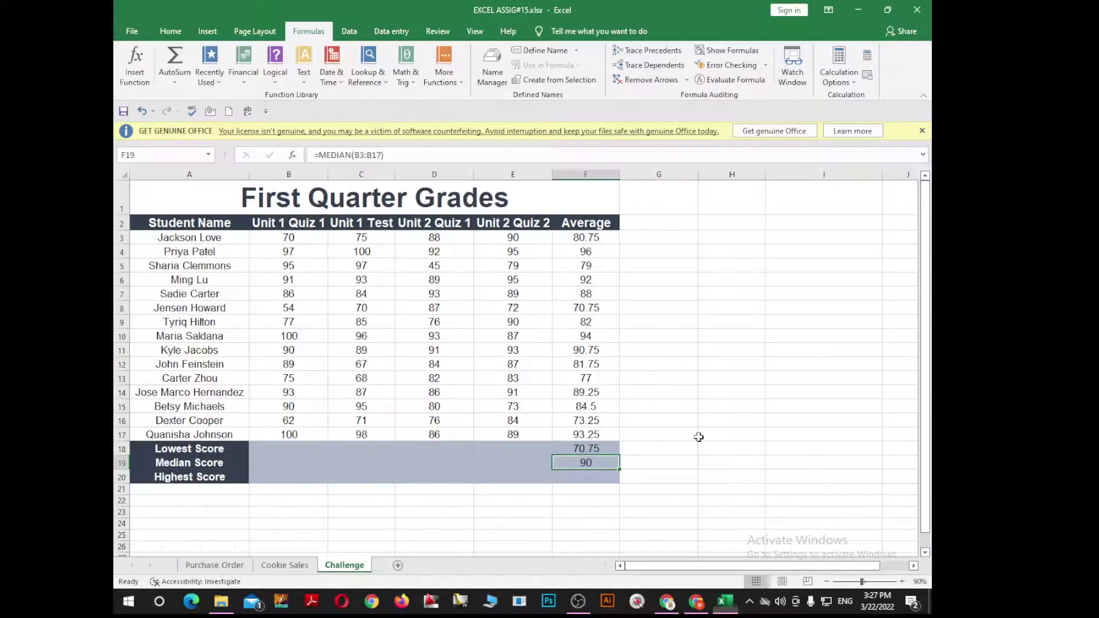
Insert a MAX formula in F20 and adjust its range to B3:B17, giving 100
click(581, 474)
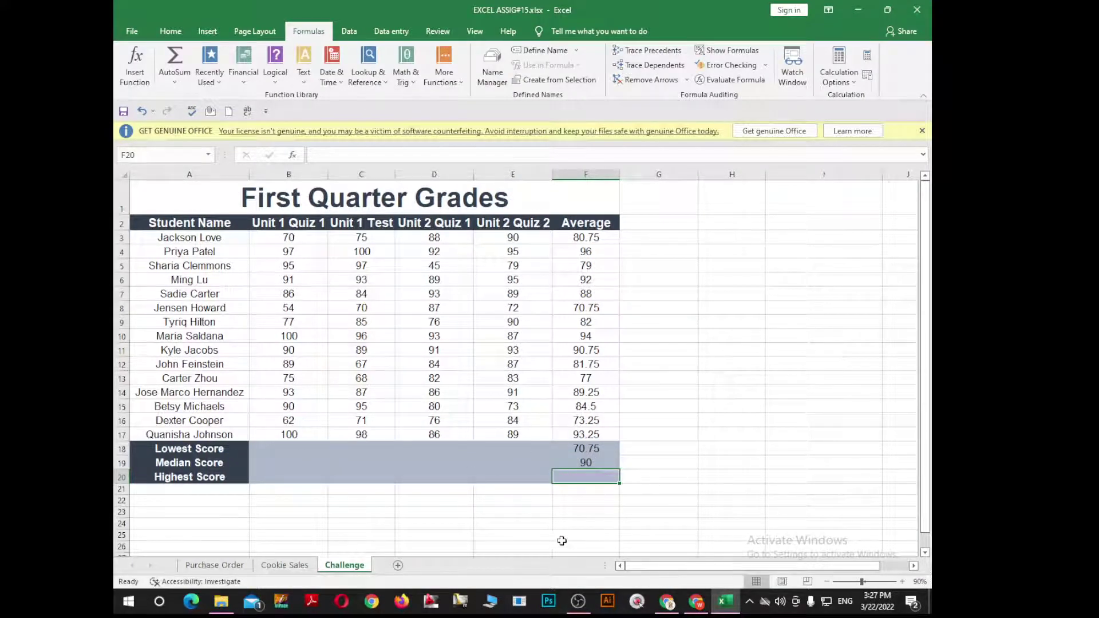
click(183, 86)
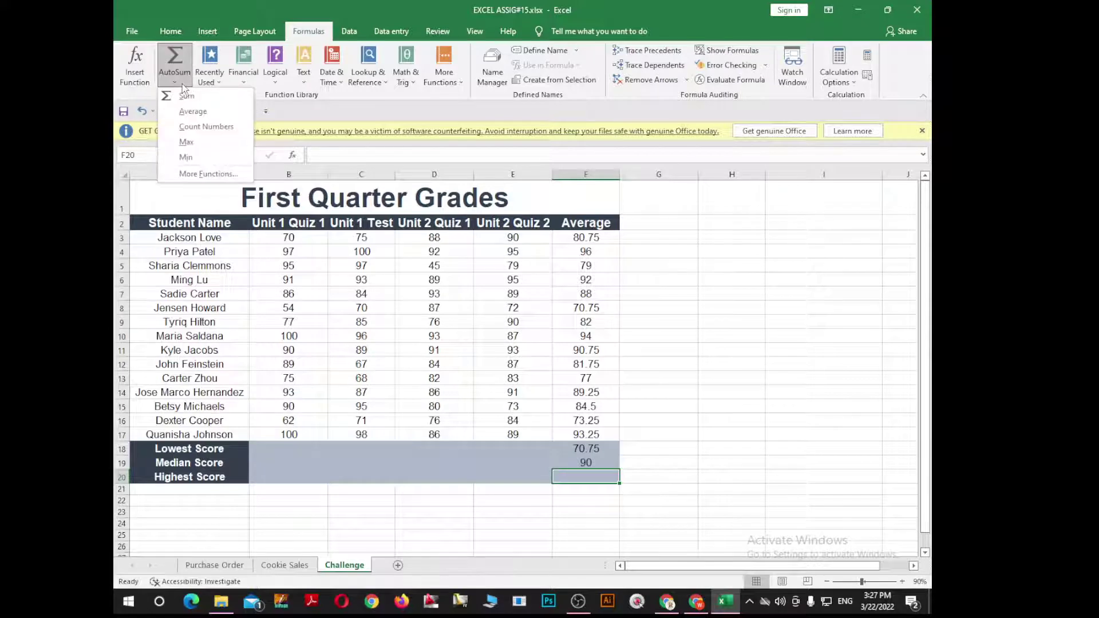
click(204, 144)
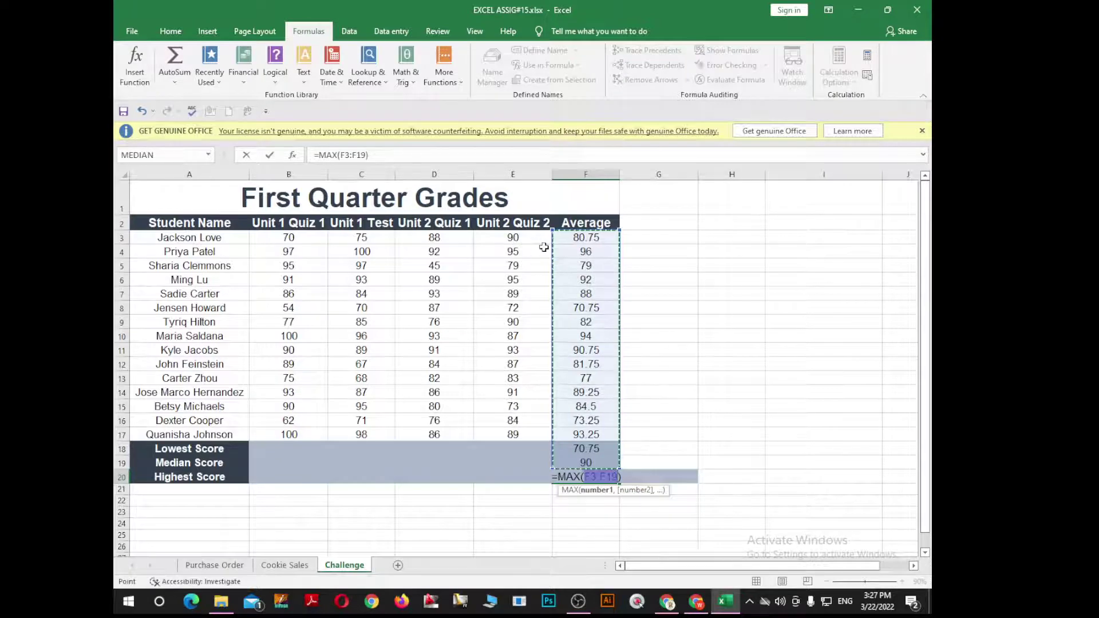
drag(551, 238, 314, 247)
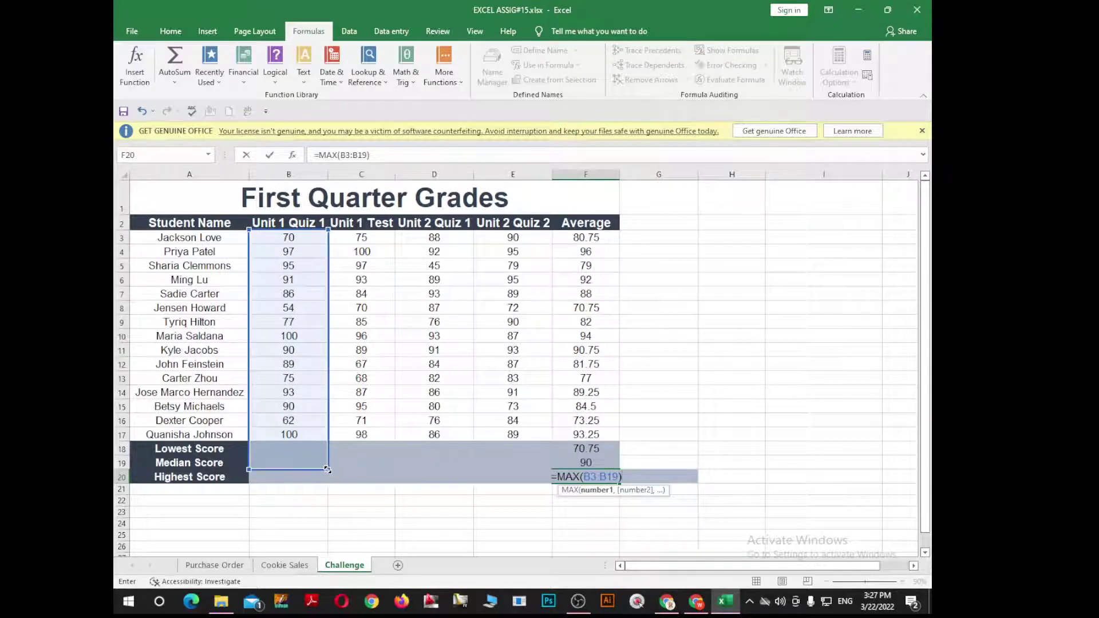
drag(327, 469, 327, 438)
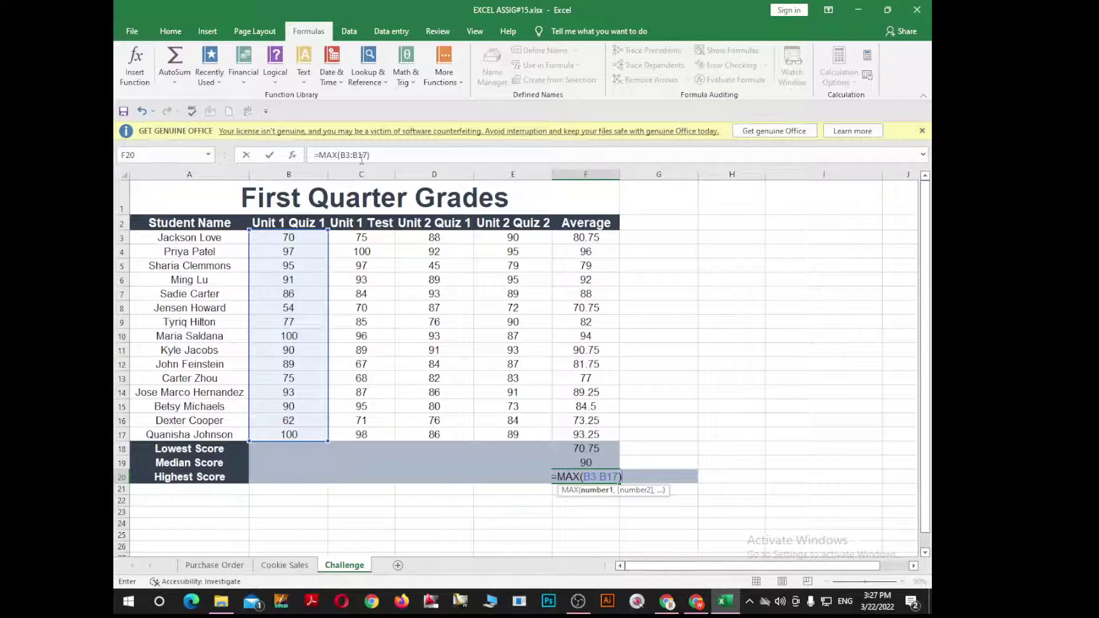
drag(328, 260, 316, 275)
Commit the MAX formula in F20, then find the finished sample table in the assignment PDF
key(Return)
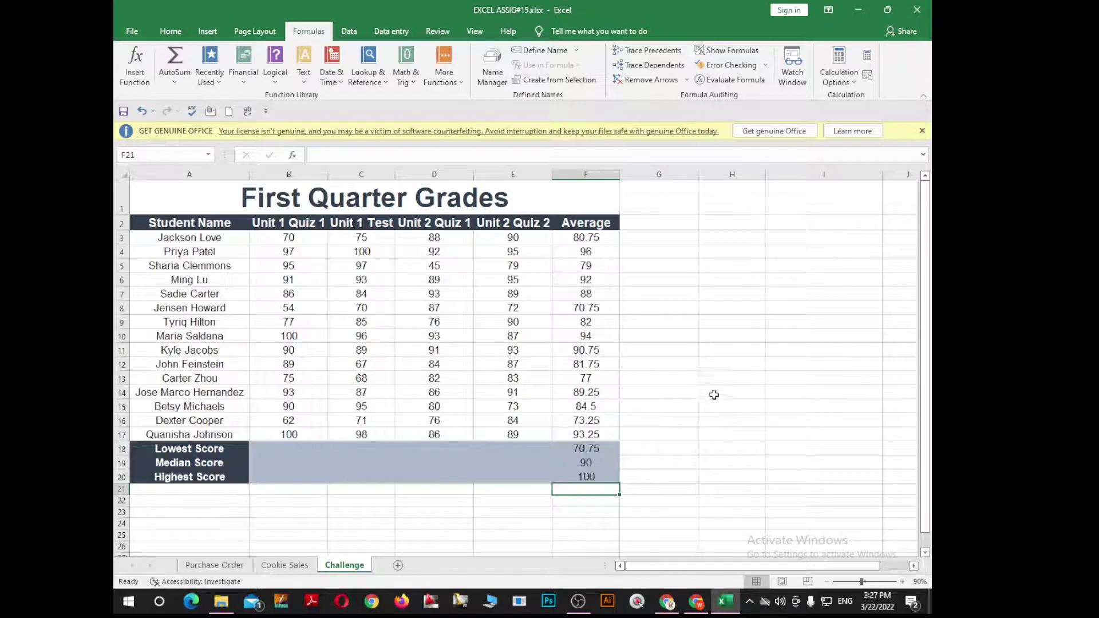
click(593, 362)
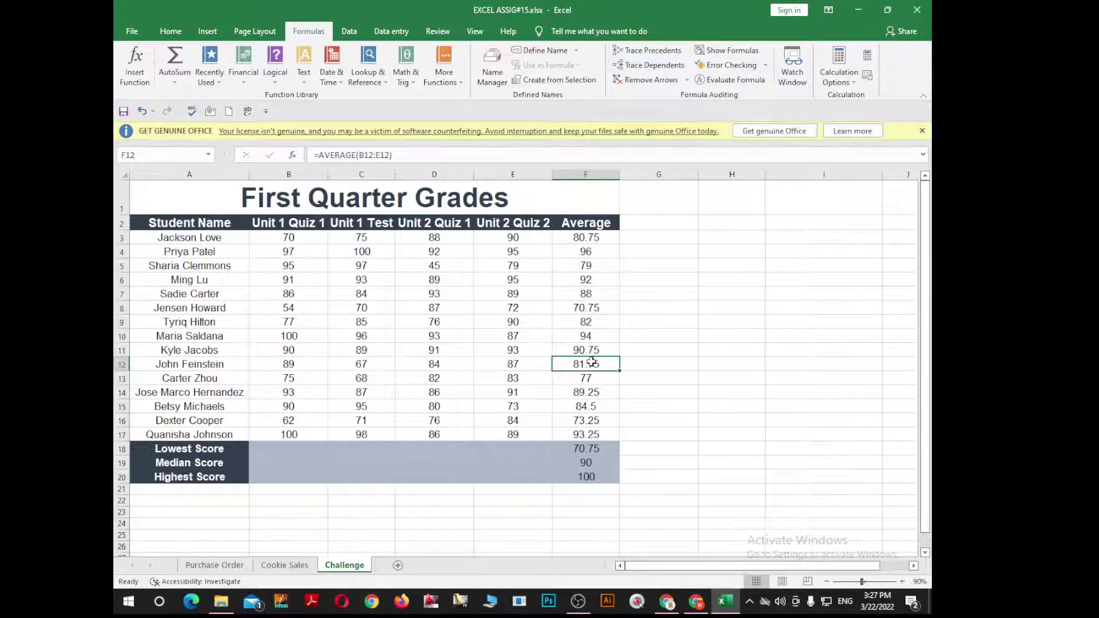
key(alt+Tab)
scroll(500, 438, down, 2)
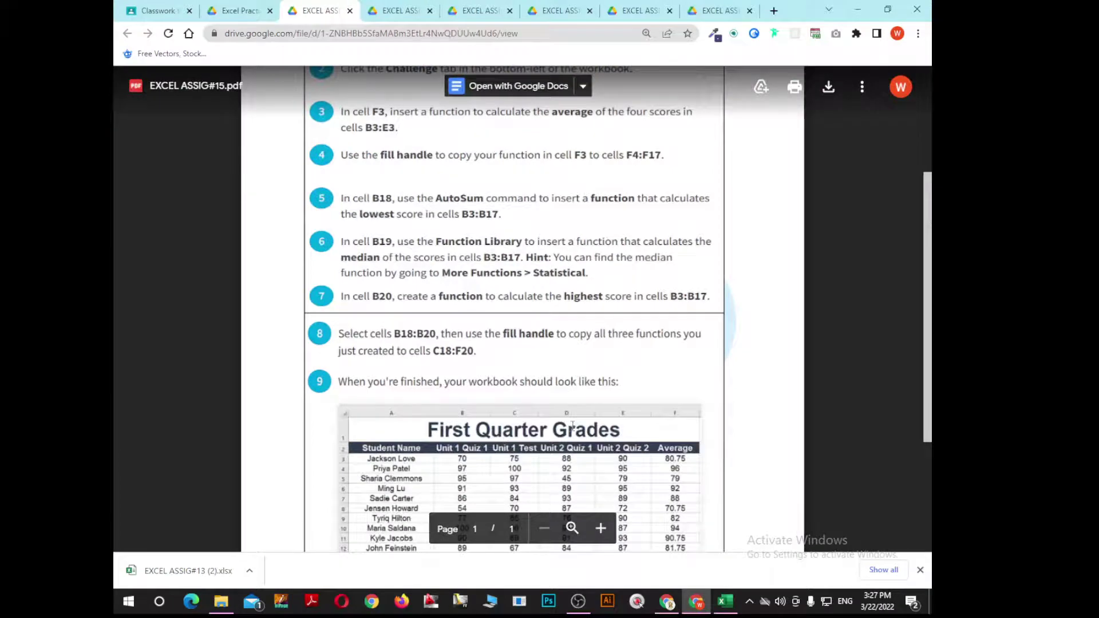
scroll(572, 425, down, 2)
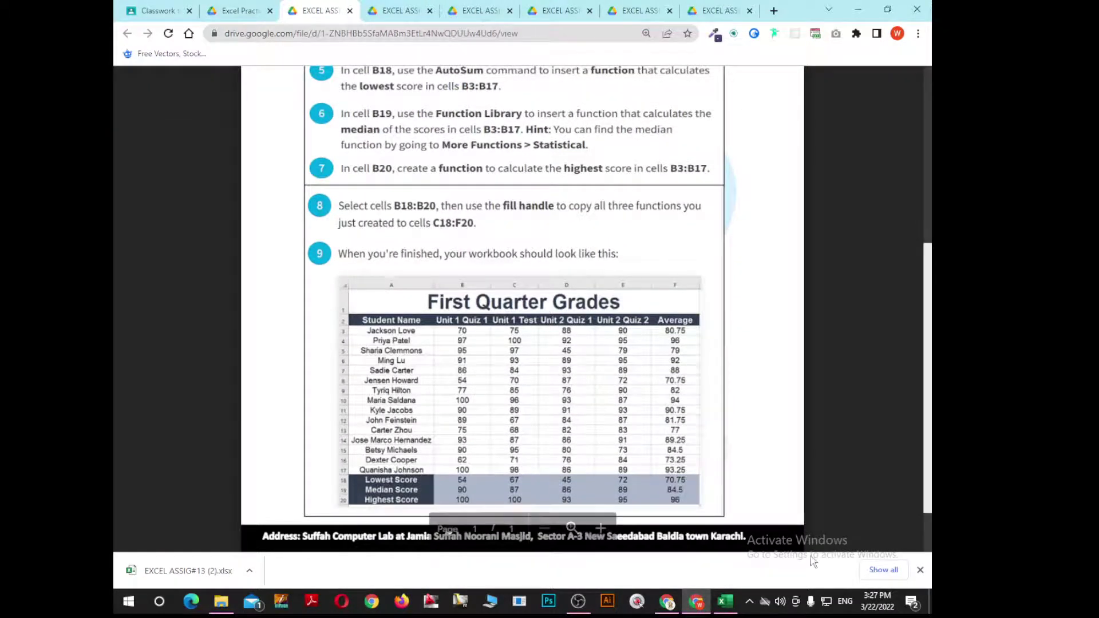
Compare the workbook with the PDF's sample workbook, then return to Excel
key(alt+Tab)
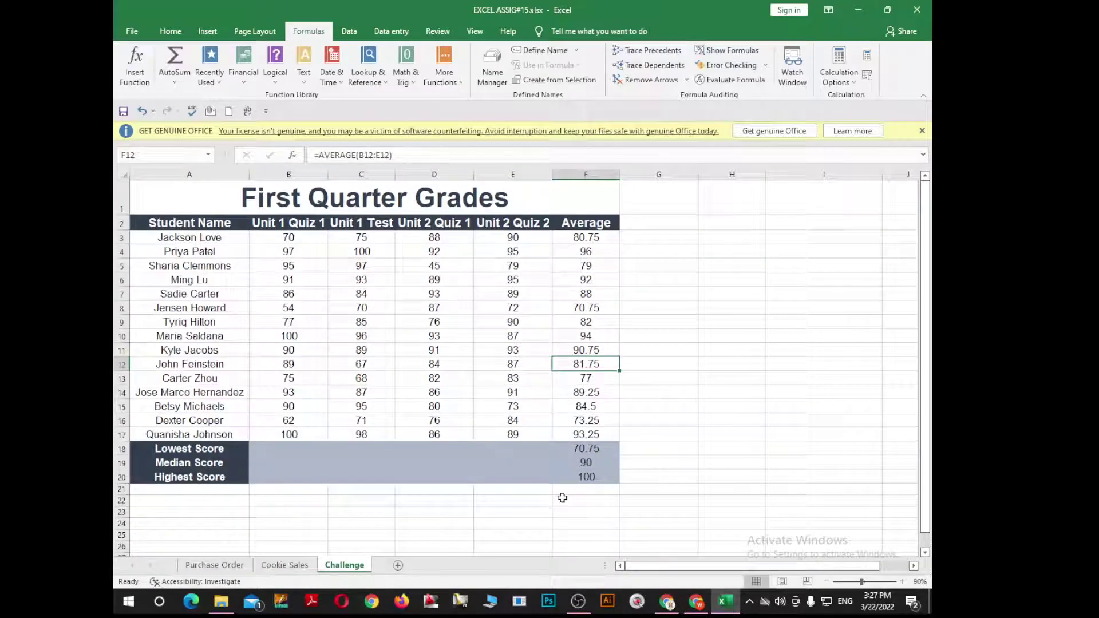
key(alt+Tab)
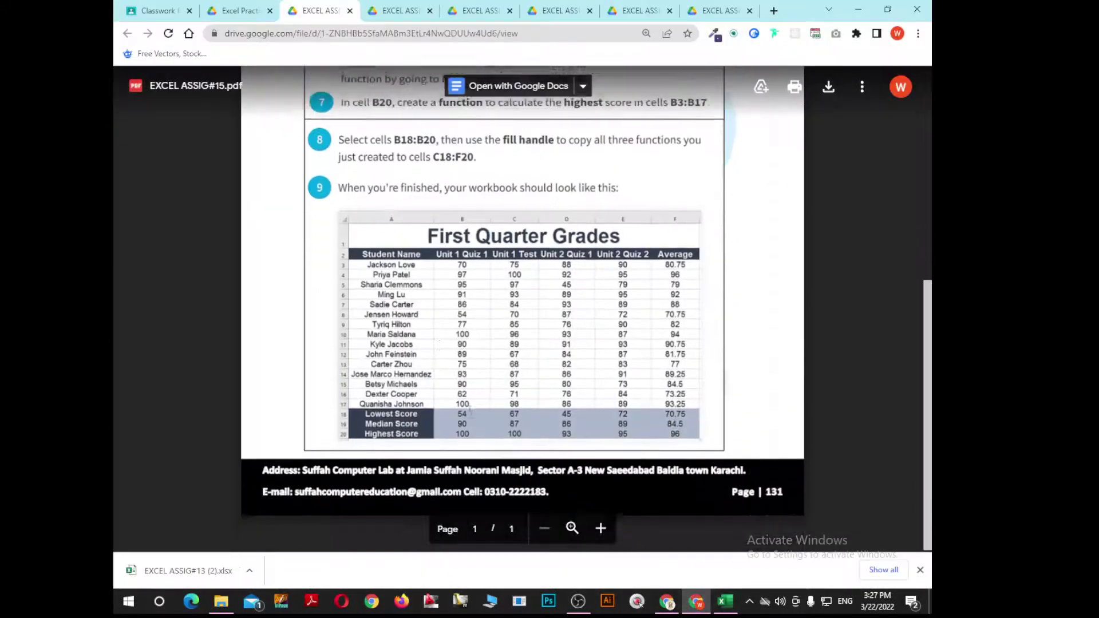
scroll(473, 410, up, 1)
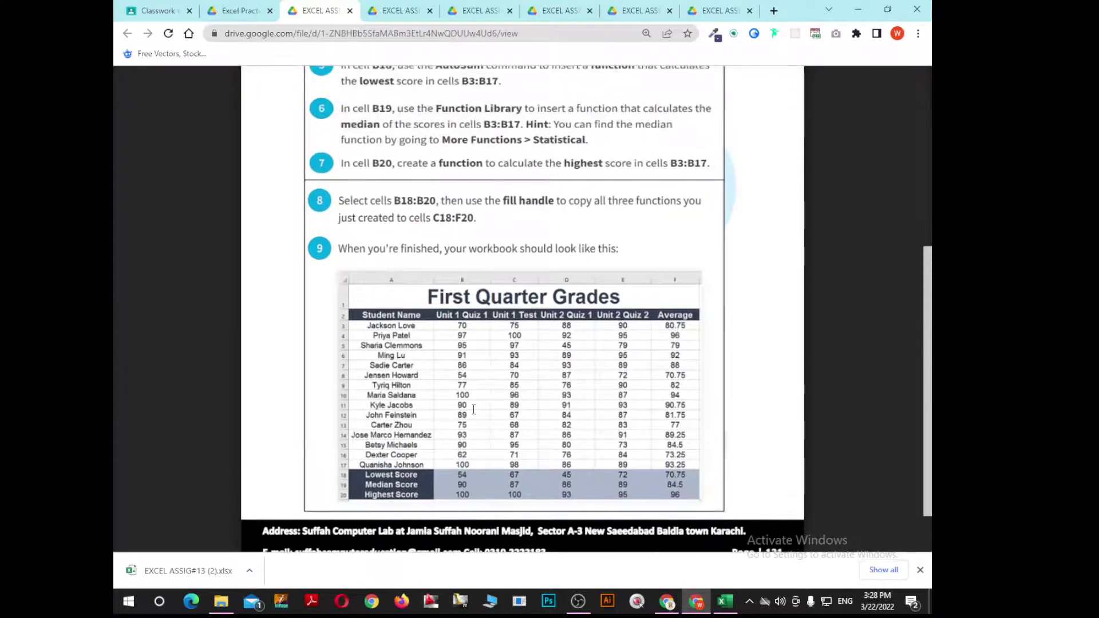
scroll(473, 410, down, 1)
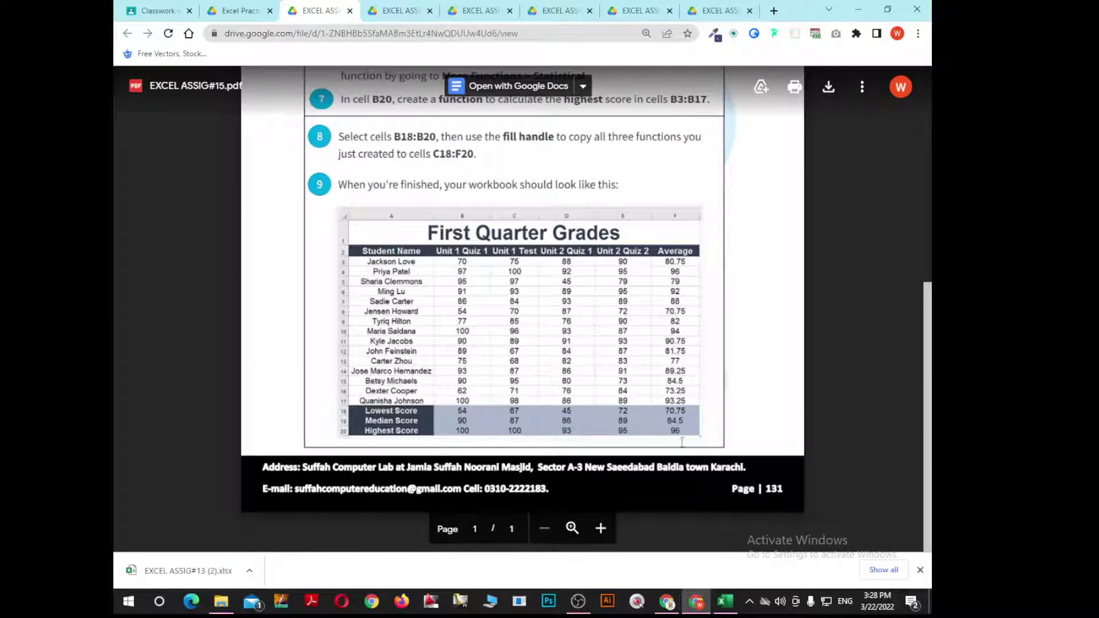
key(alt+Tab)
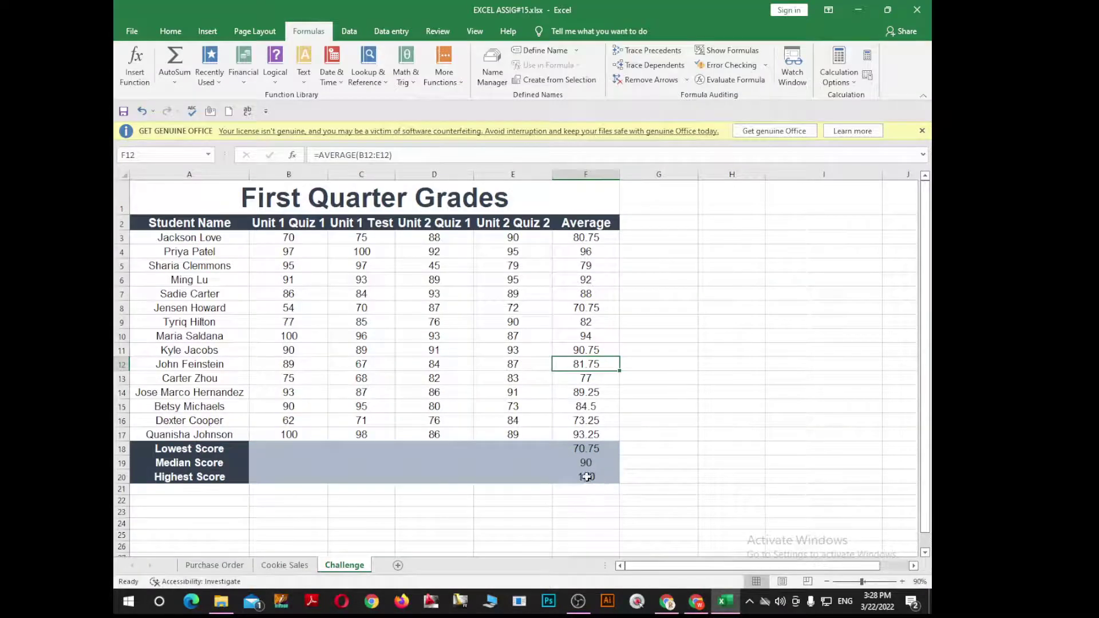
double_click(587, 477)
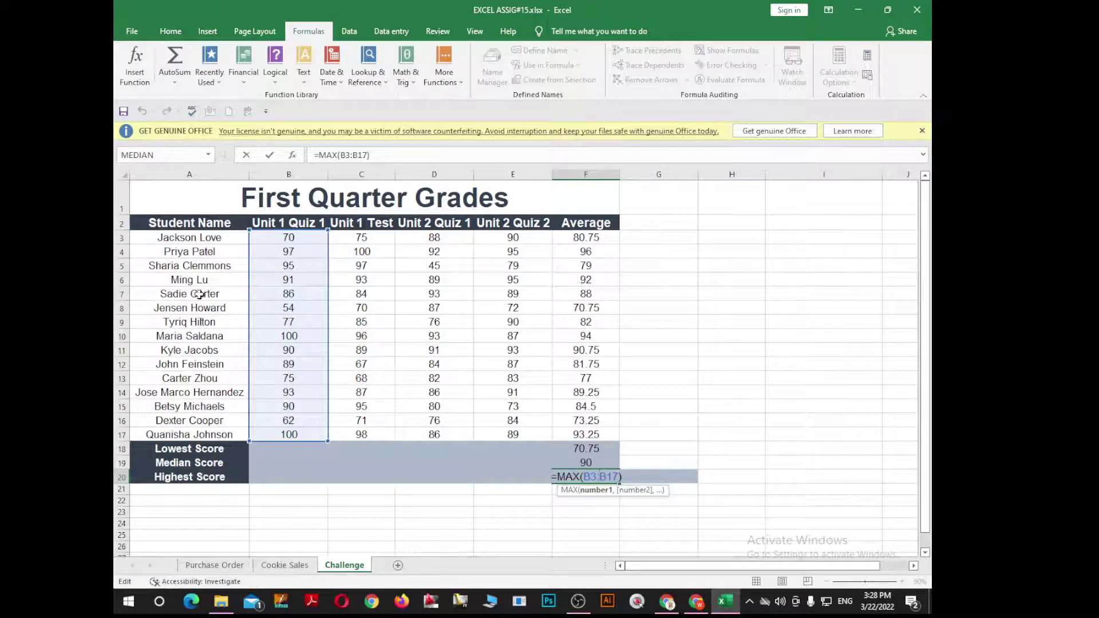
key(alt+Tab)
key(alt+Tab)
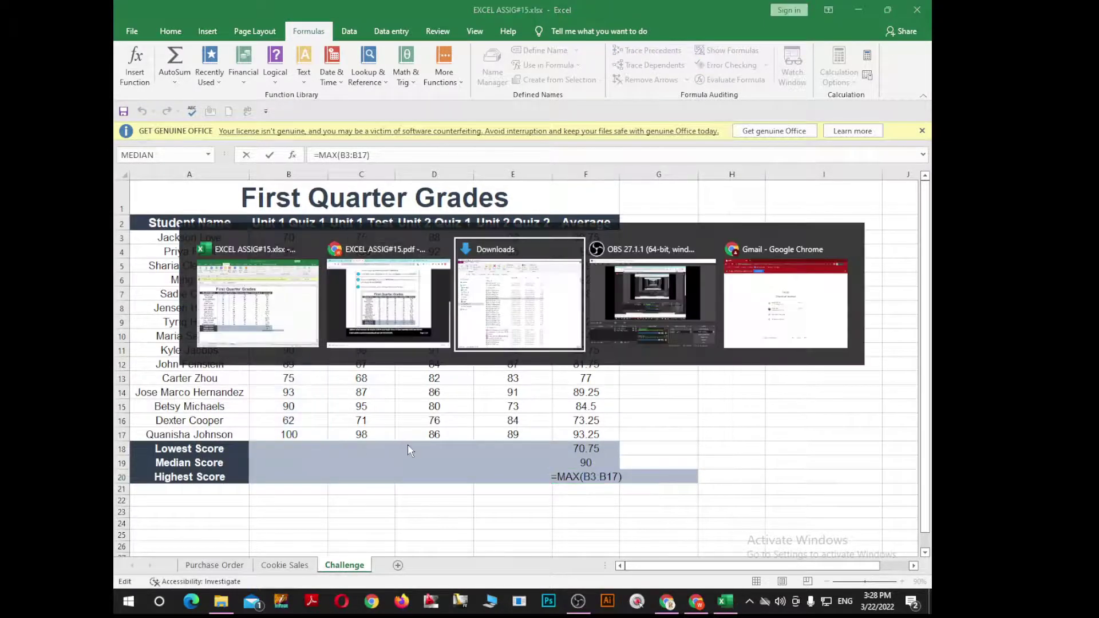
key(alt+Tab)
key(alt+Tab)
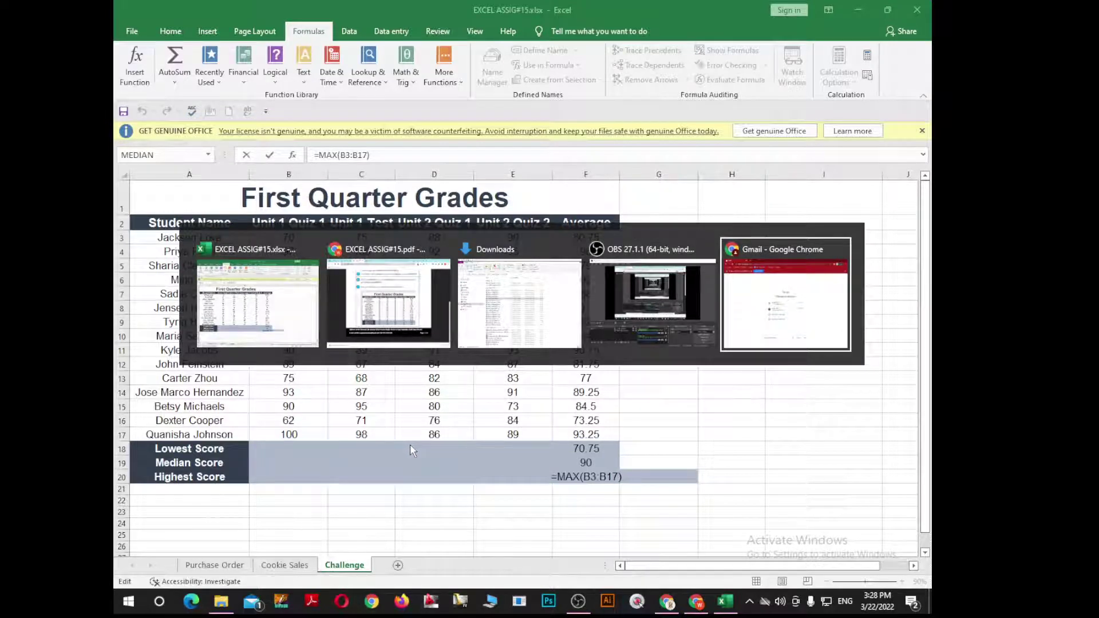
key(alt+Tab)
key(alt+Tab)
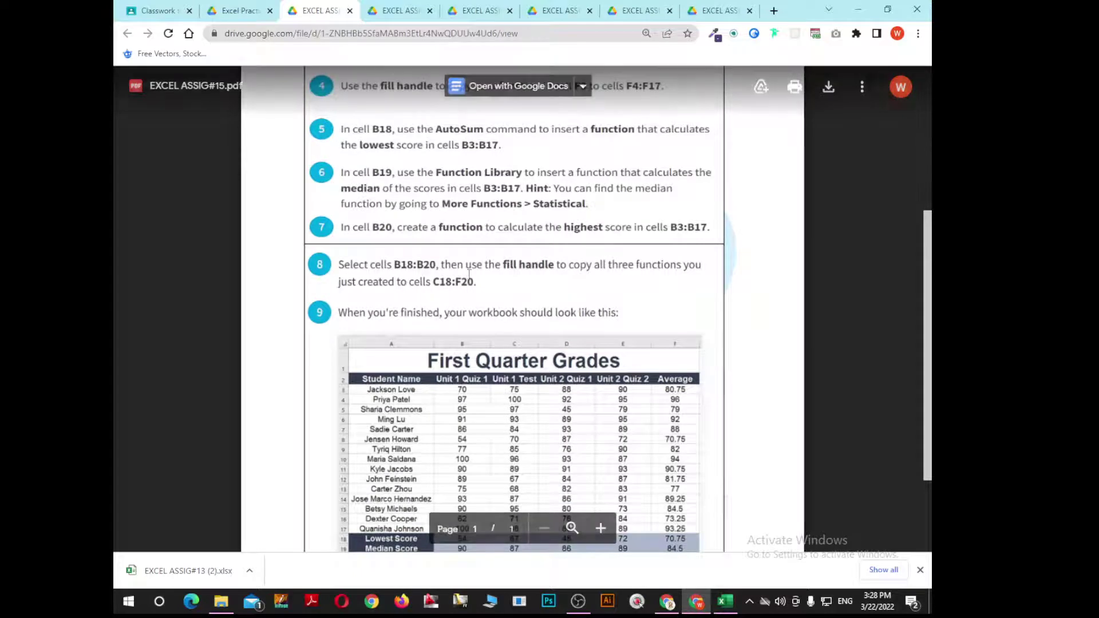
scroll(464, 296, up, 1)
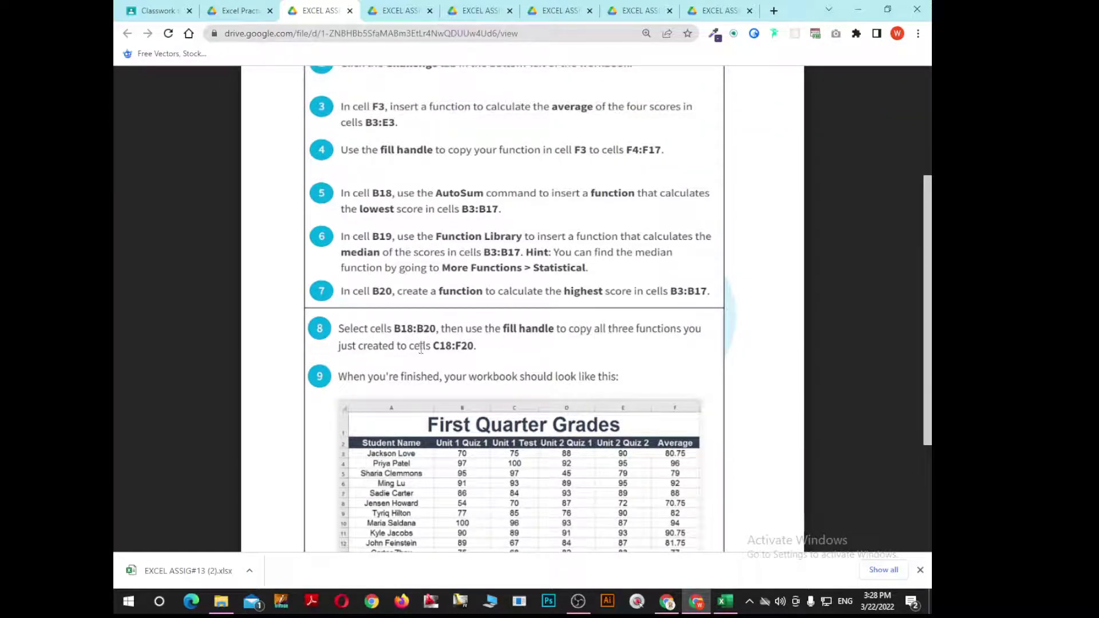
scroll(421, 350, down, 1)
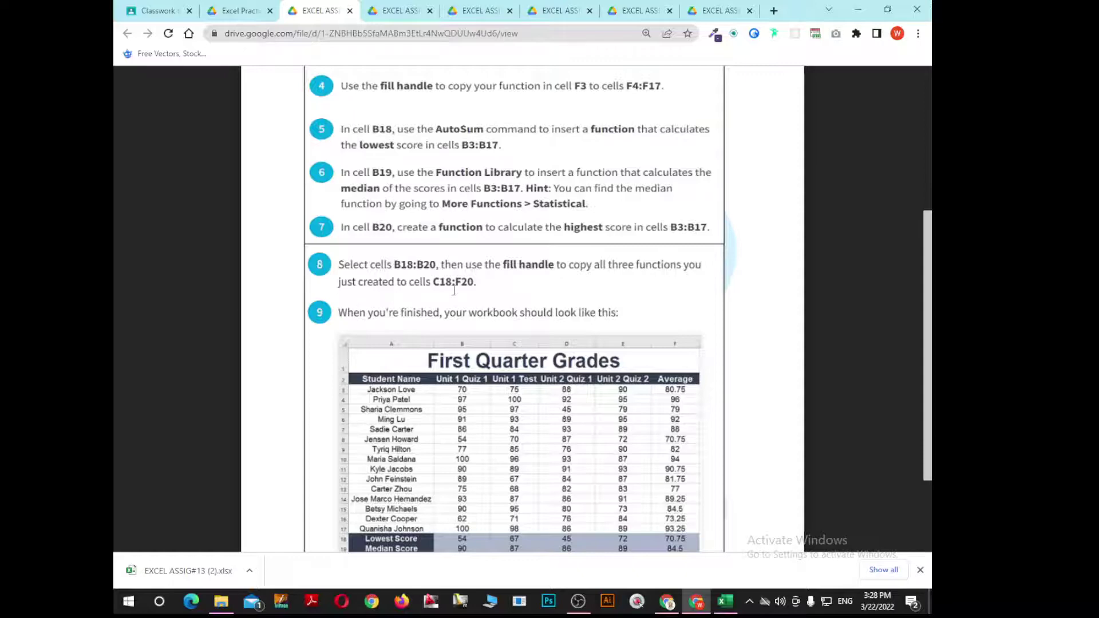
key(alt+Tab)
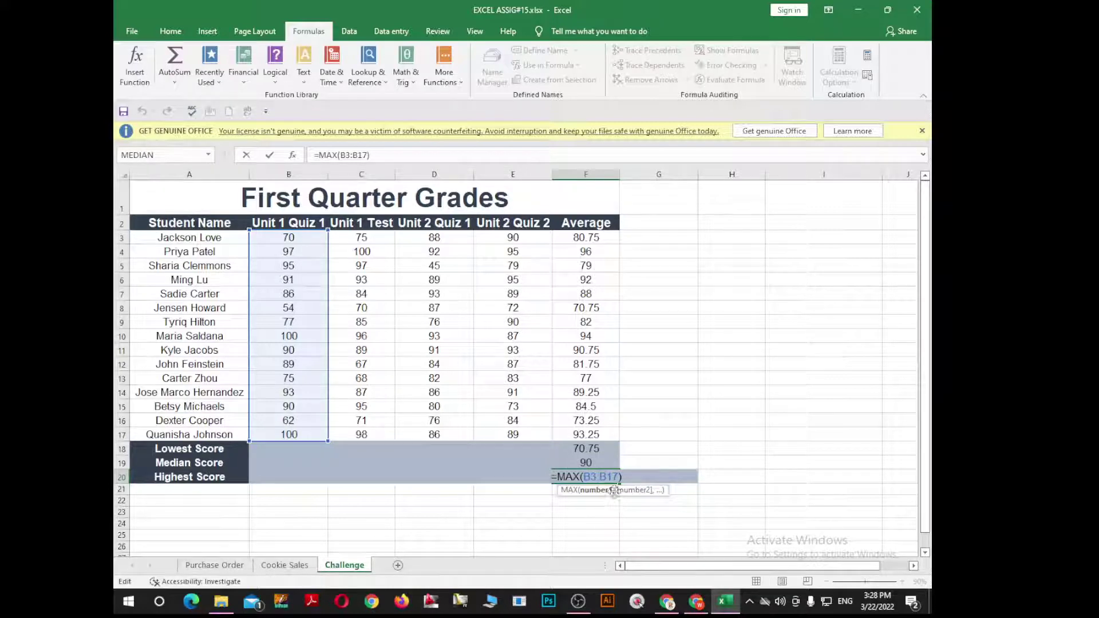
key(Return)
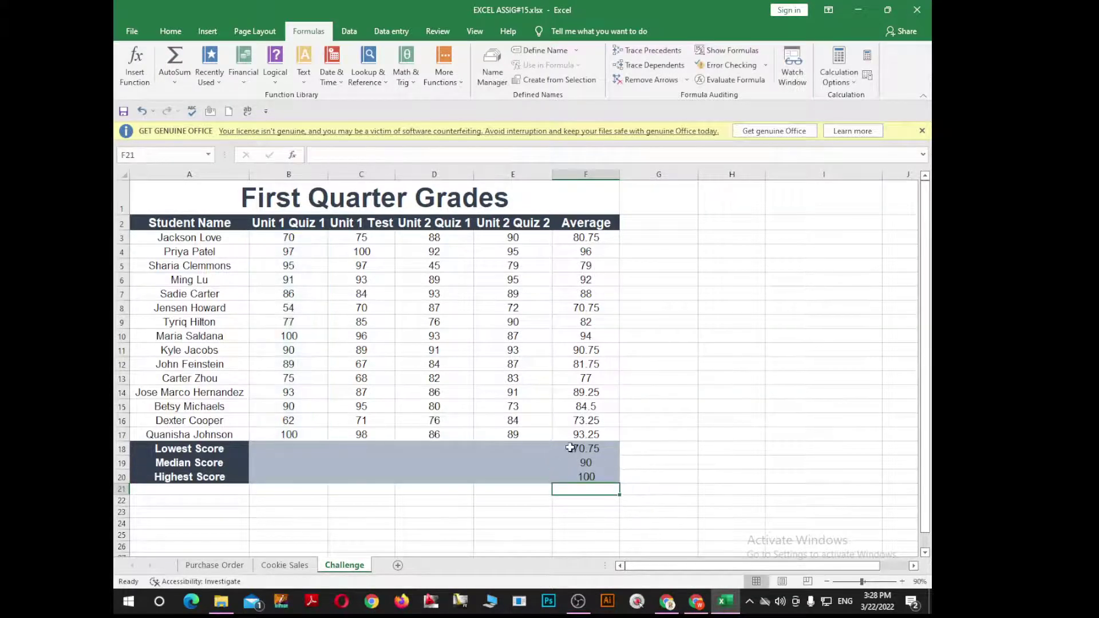
drag(578, 448, 584, 476)
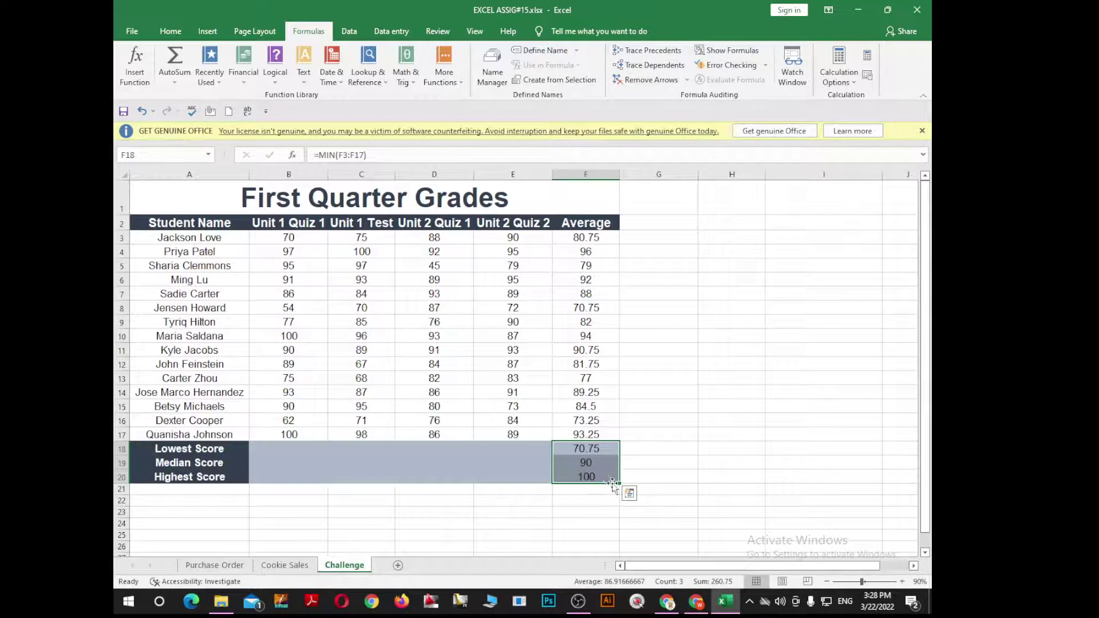
click(364, 449)
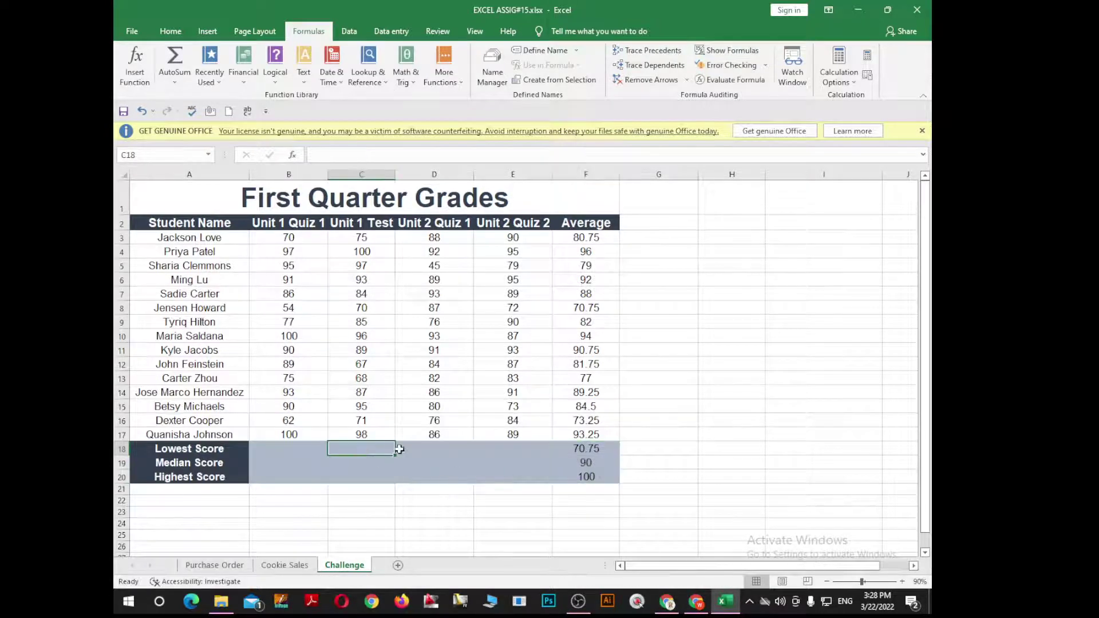
click(579, 447)
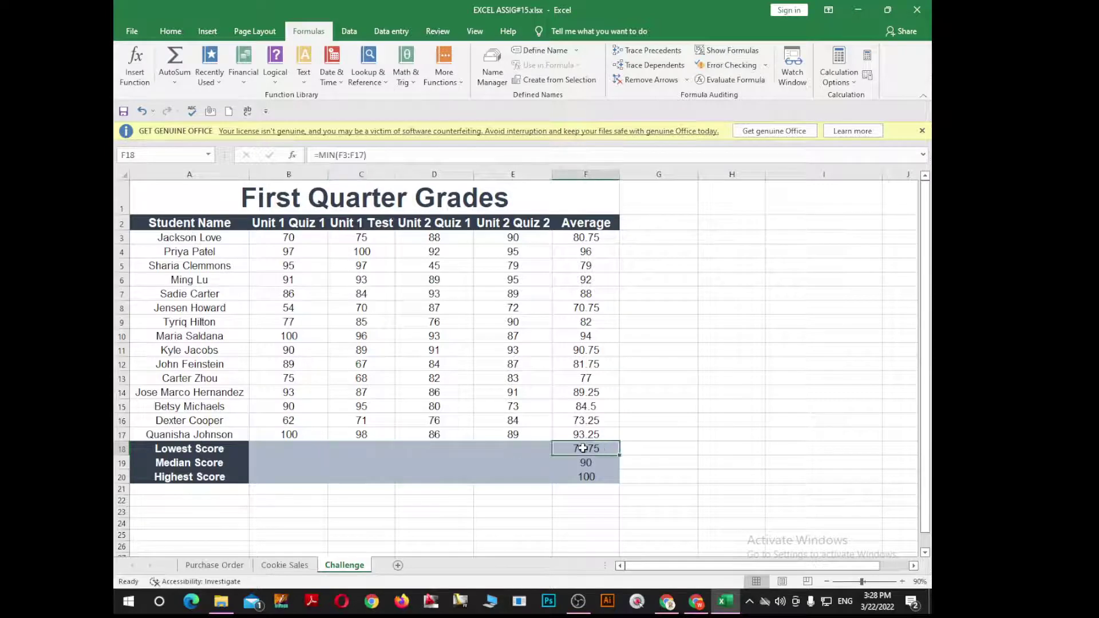
click(278, 451)
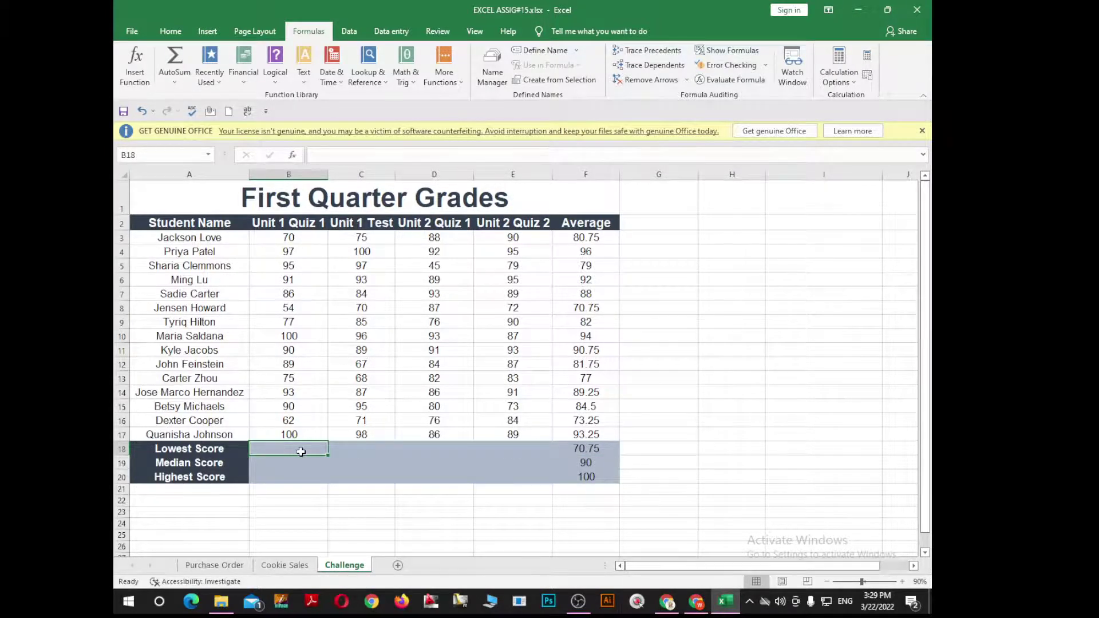
key(alt+Tab)
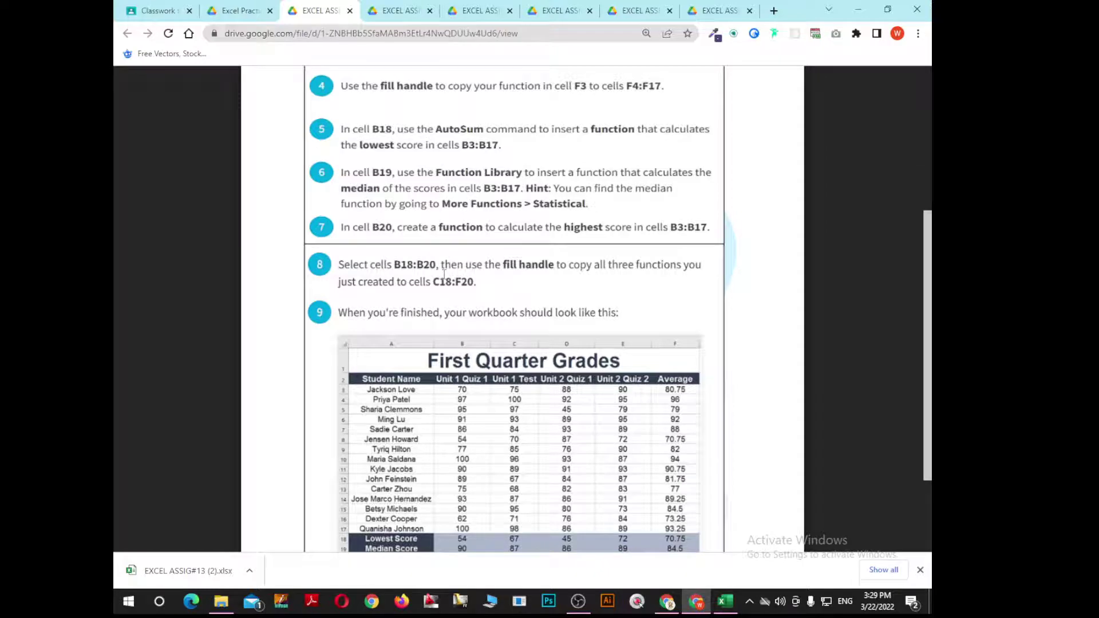
key(alt+Tab)
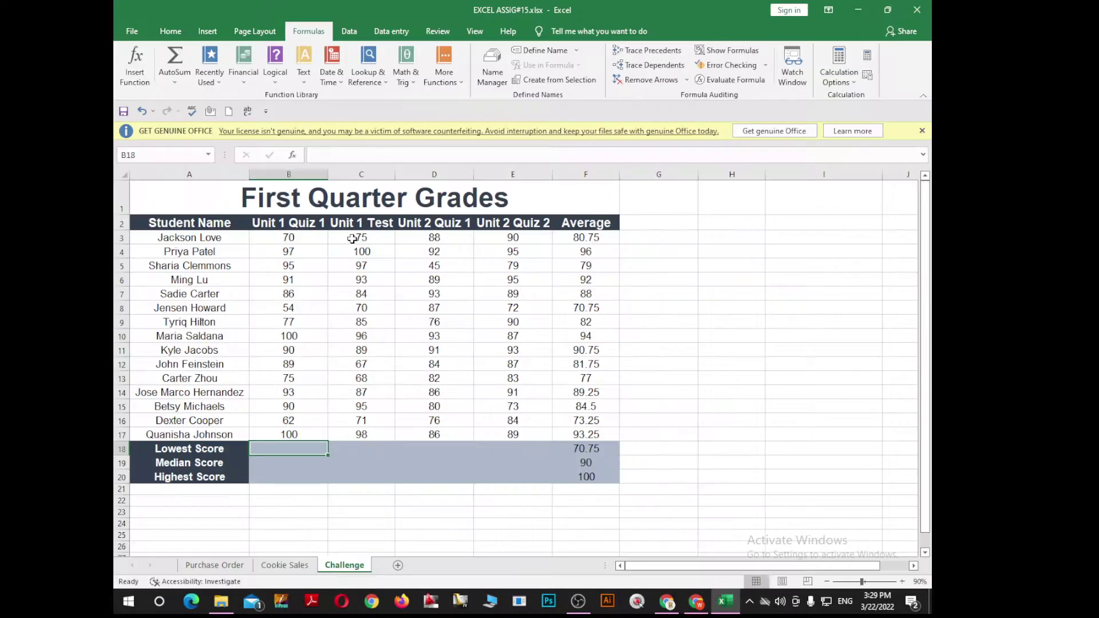
drag(303, 237, 306, 430)
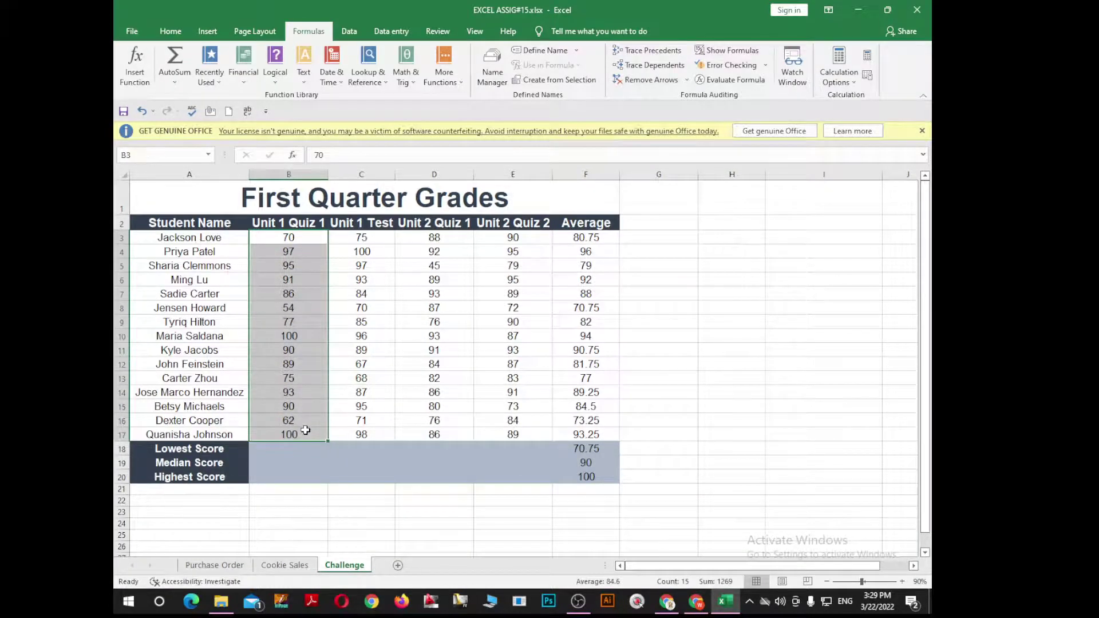
key(alt+Tab)
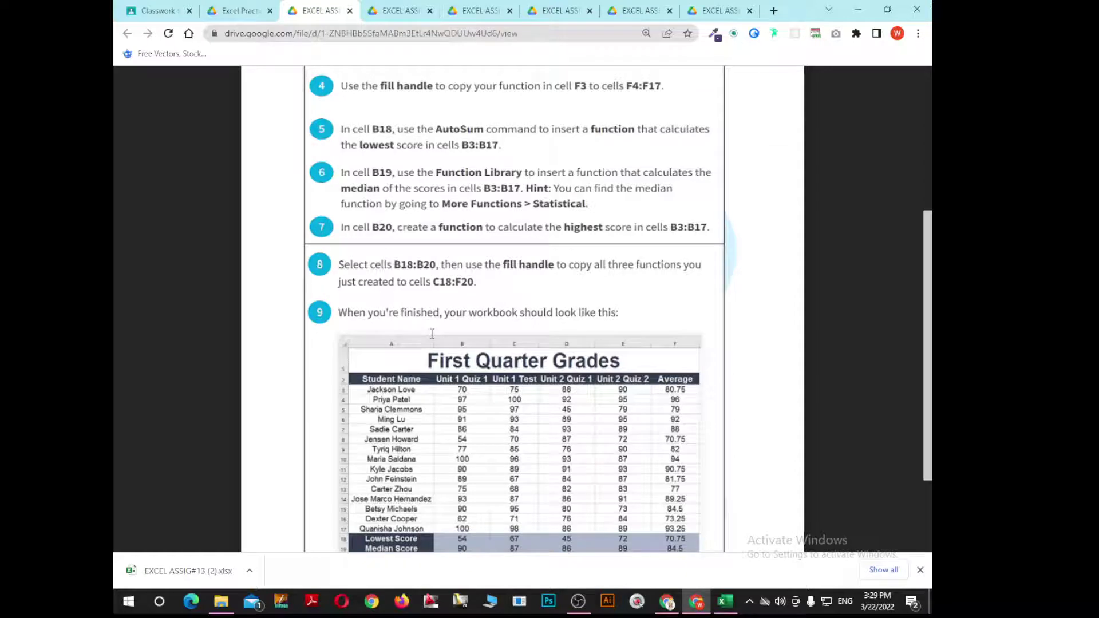
key(alt+Tab)
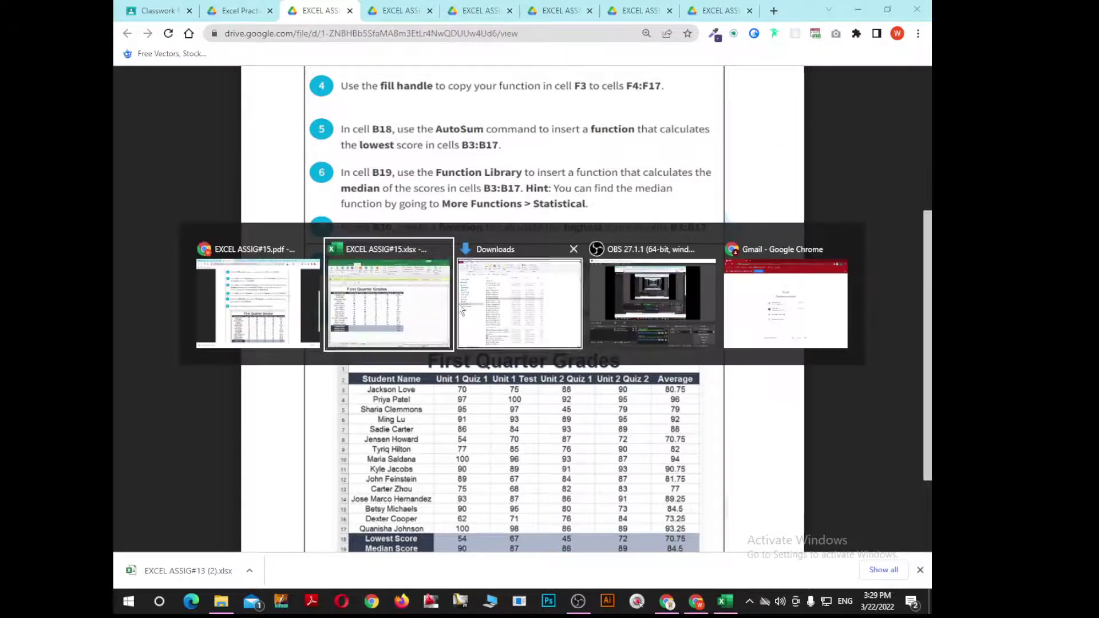
click(447, 461)
click(287, 451)
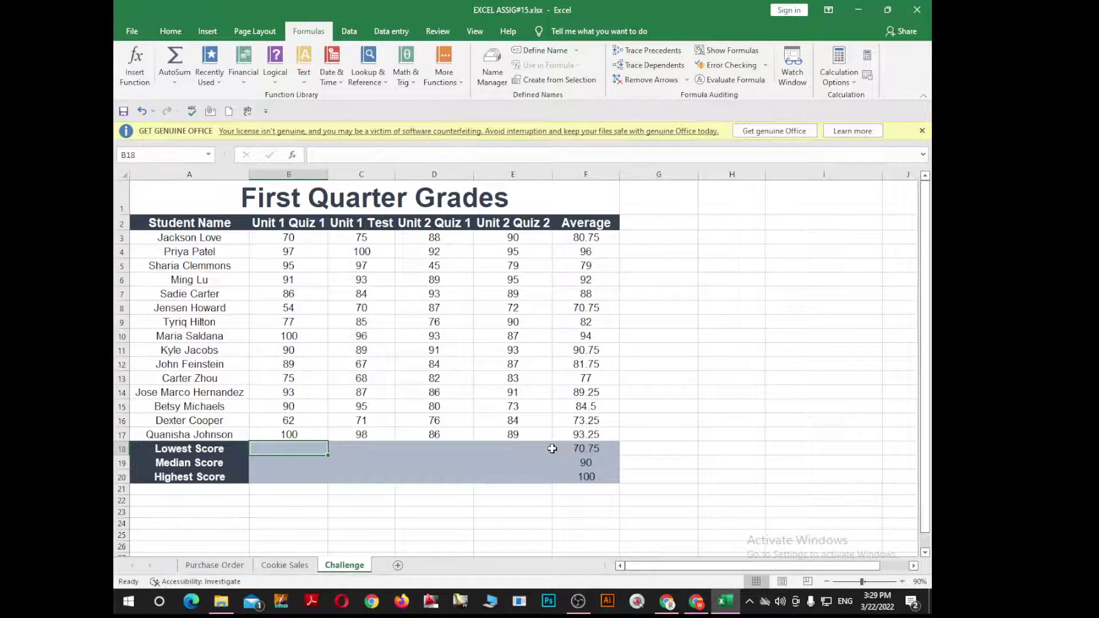
click(572, 448)
click(297, 451)
drag(328, 455, 466, 471)
click(577, 448)
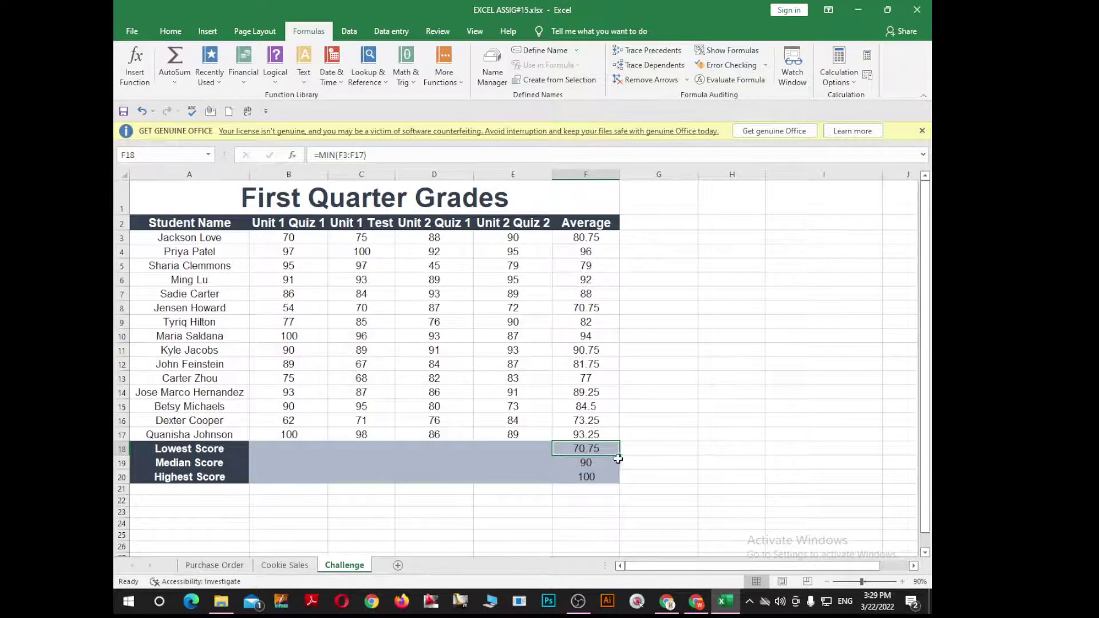
Fill F18's MIN formula leftward into B18:E18 and check the PDF instructions
drag(619, 455, 281, 453)
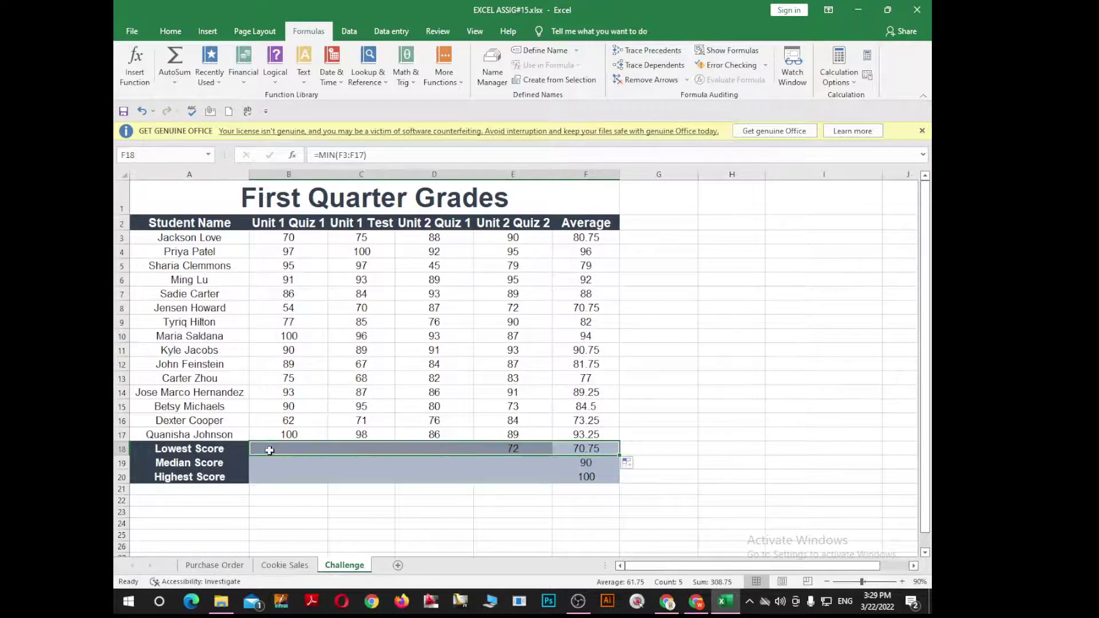
click(467, 512)
key(alt+Tab)
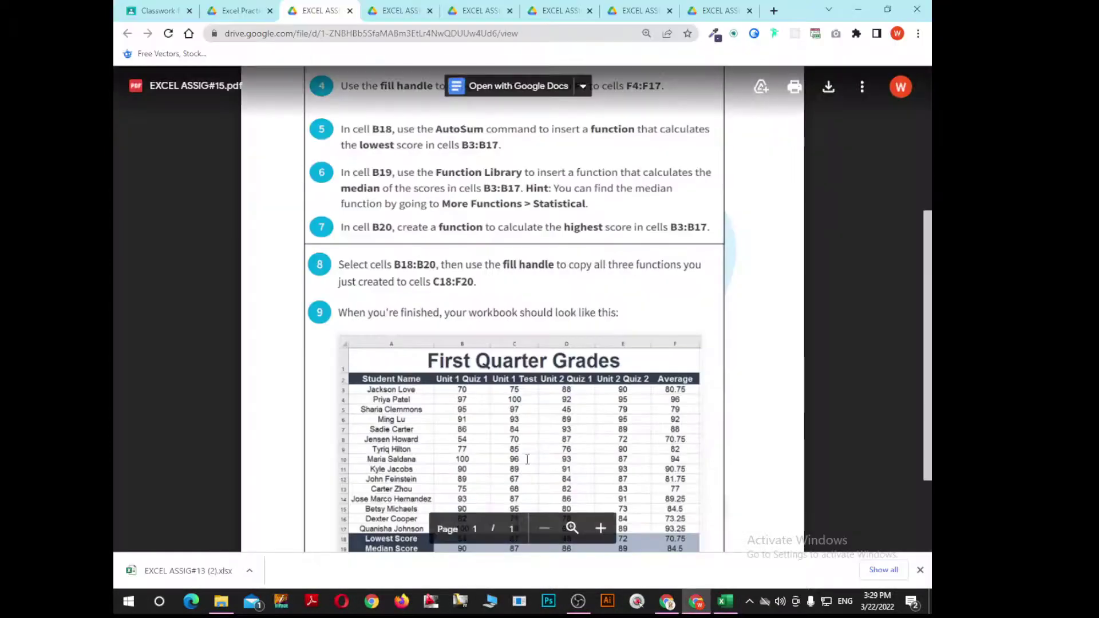
scroll(628, 423, down, 2)
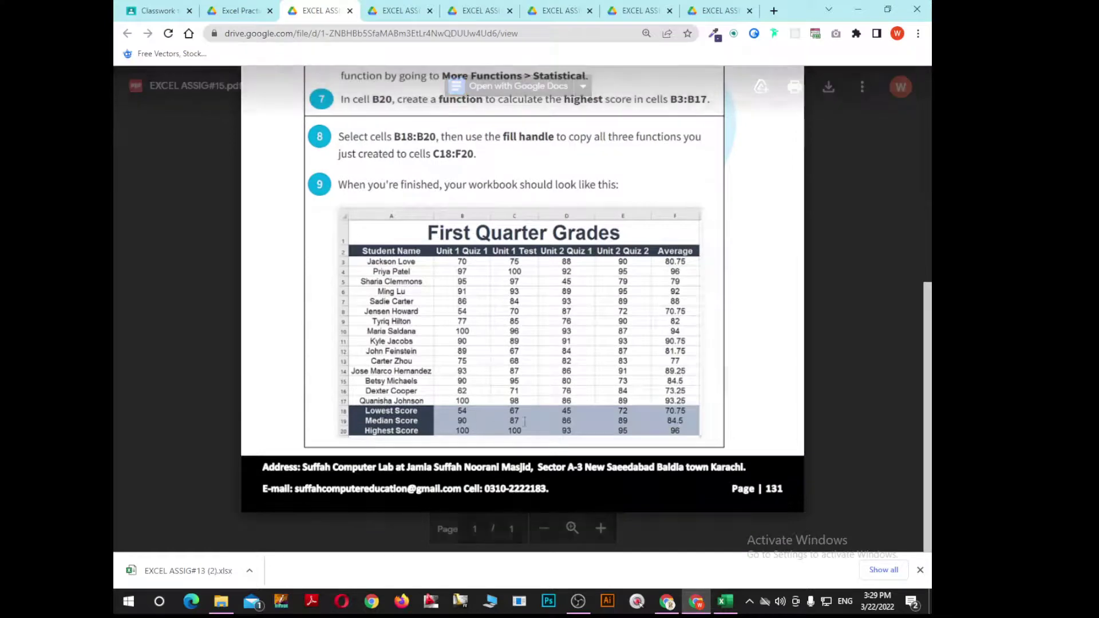
key(alt+Tab)
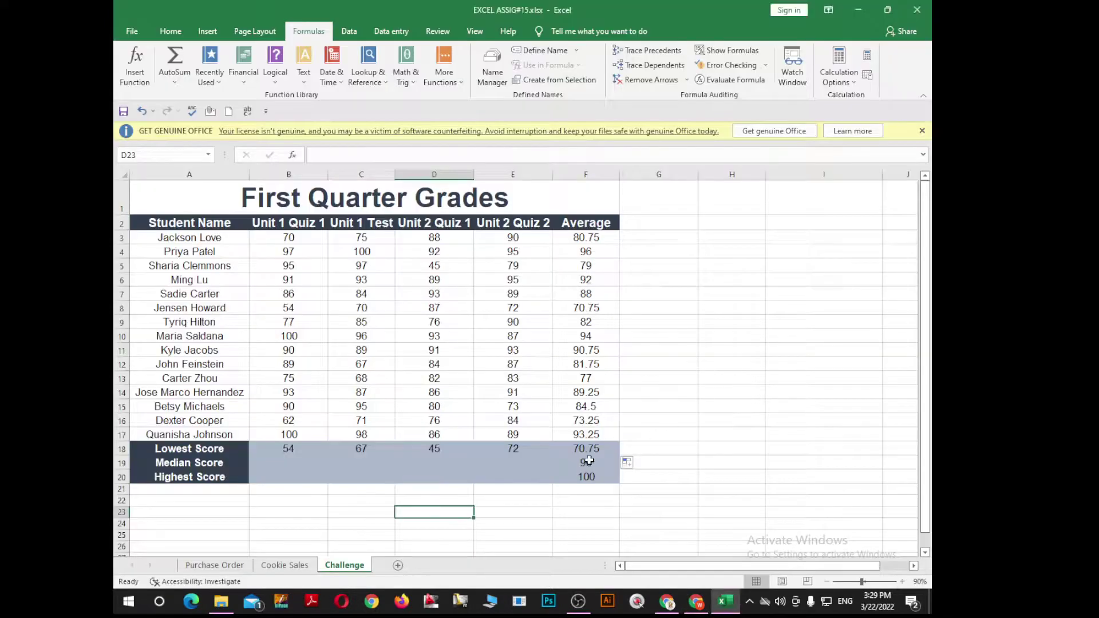
Check the median and lowest-score results in column F against the assignment PDF
click(590, 461)
click(592, 450)
key(alt+Tab)
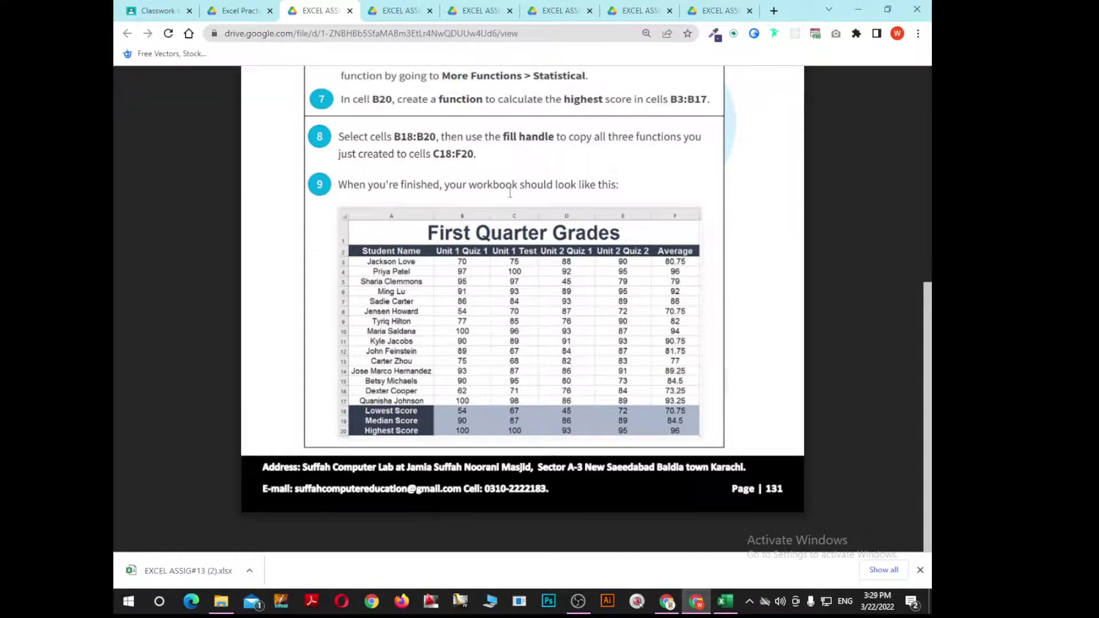
scroll(509, 193, up, 1)
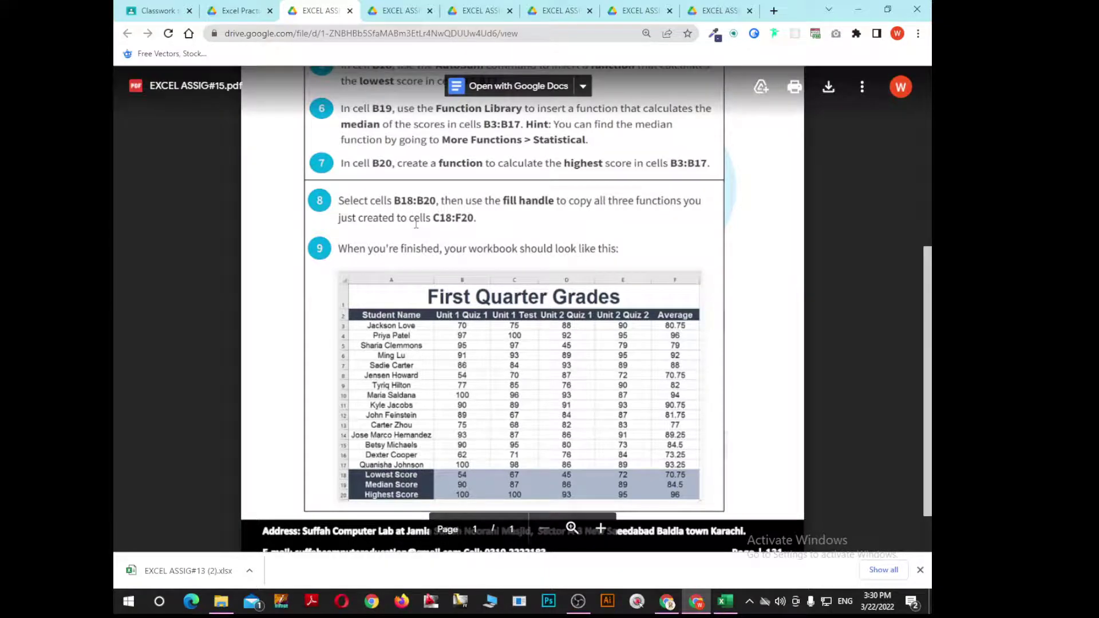
click(724, 601)
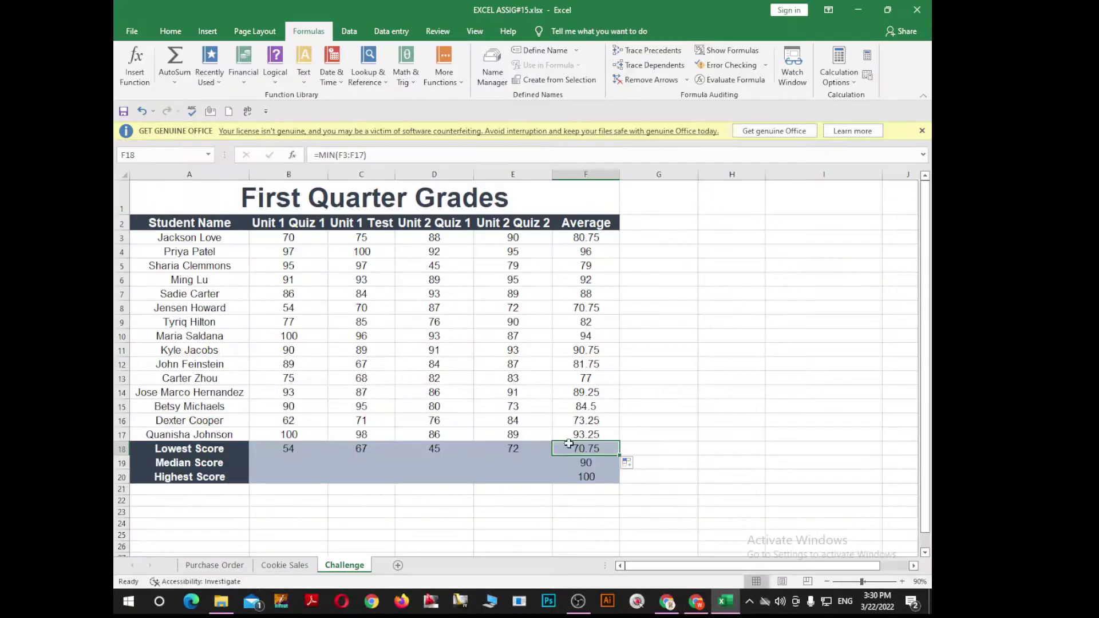
Inspect the row 18 formulas and D17 score, then clear B18:E18
click(366, 450)
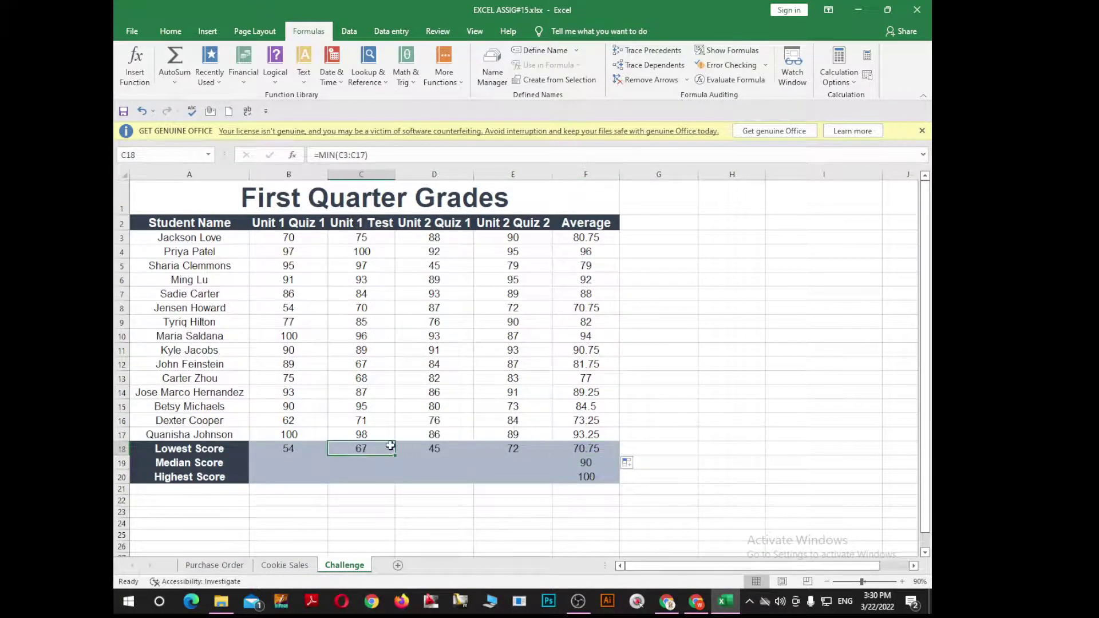
click(435, 453)
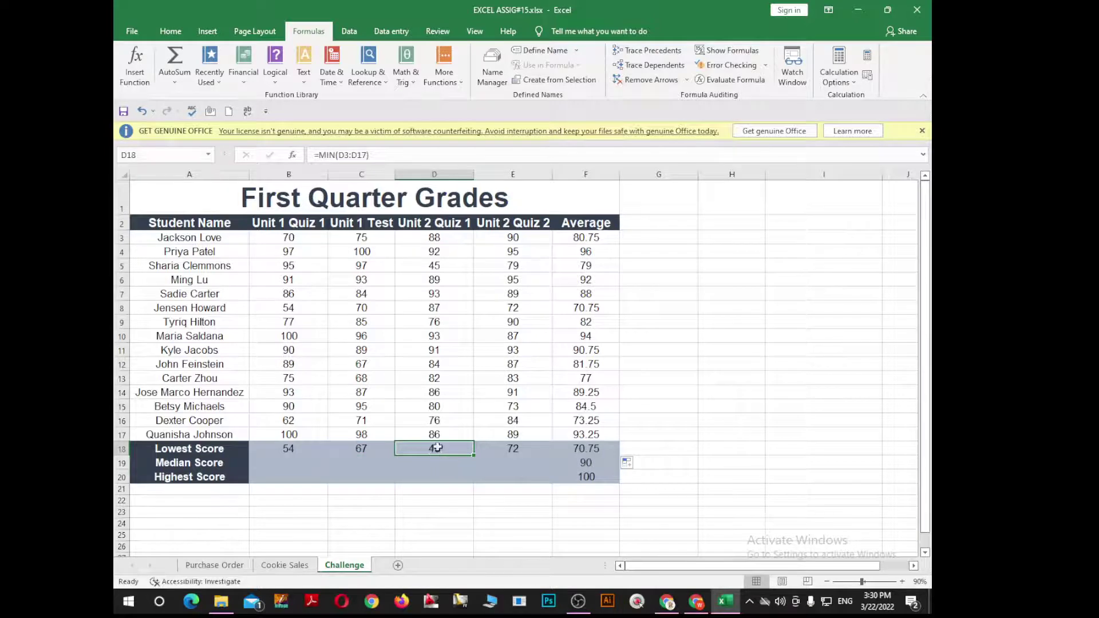
click(439, 434)
double_click(440, 434)
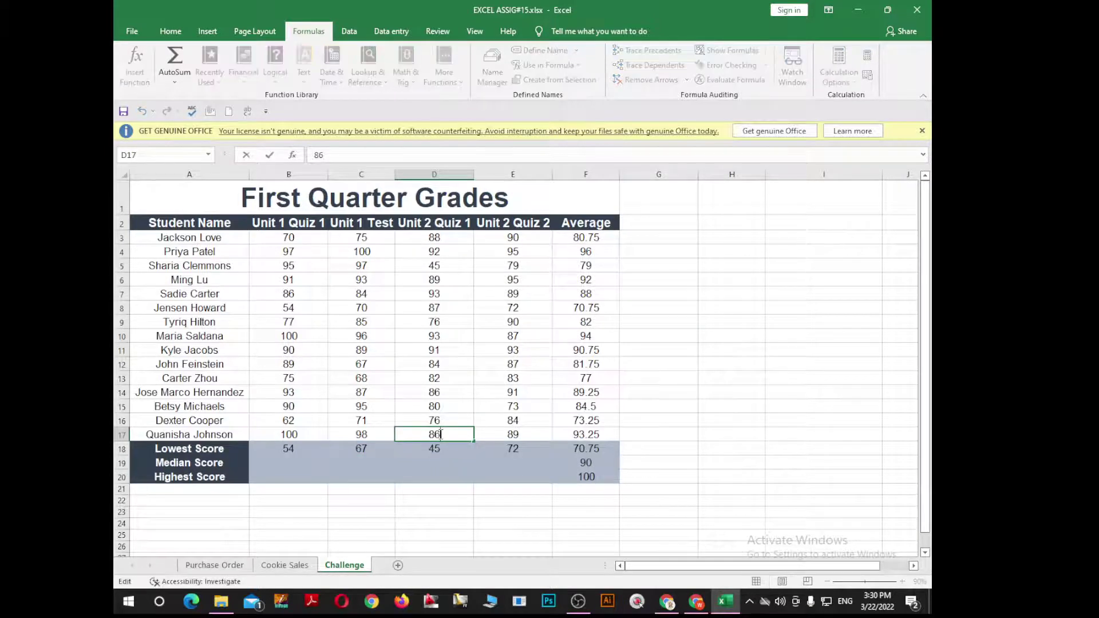
key(Escape)
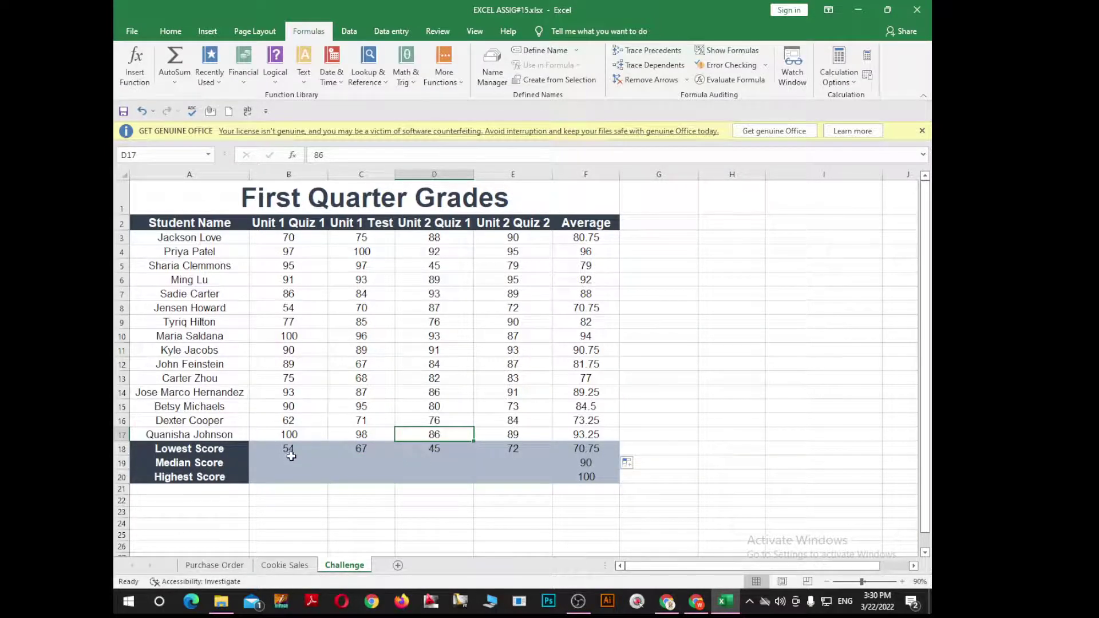
drag(291, 457, 540, 454)
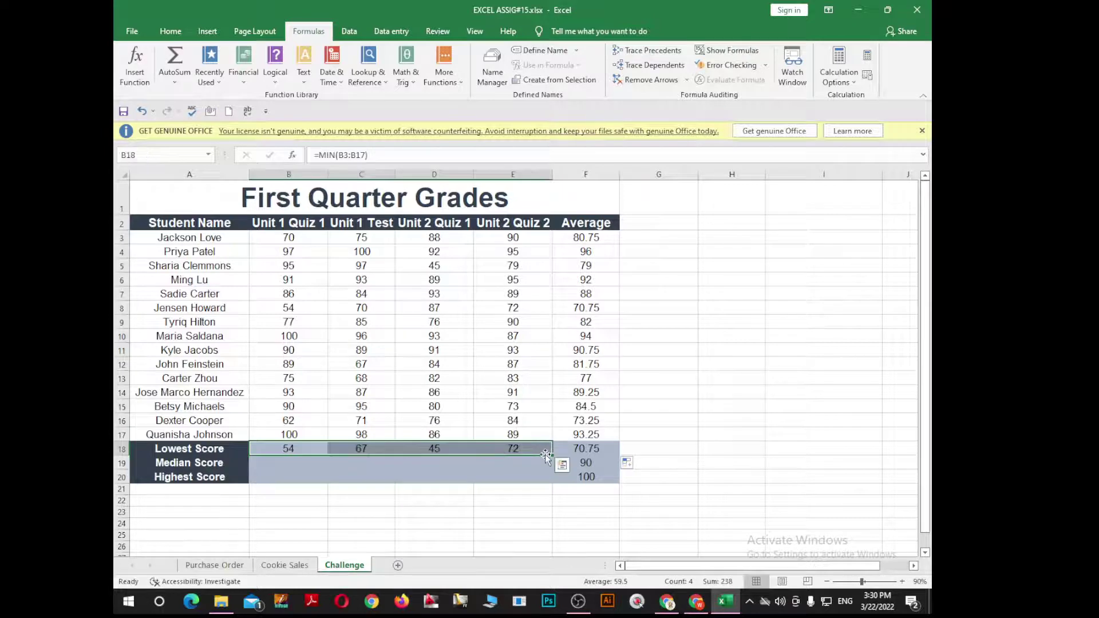
key(Delete)
click(492, 464)
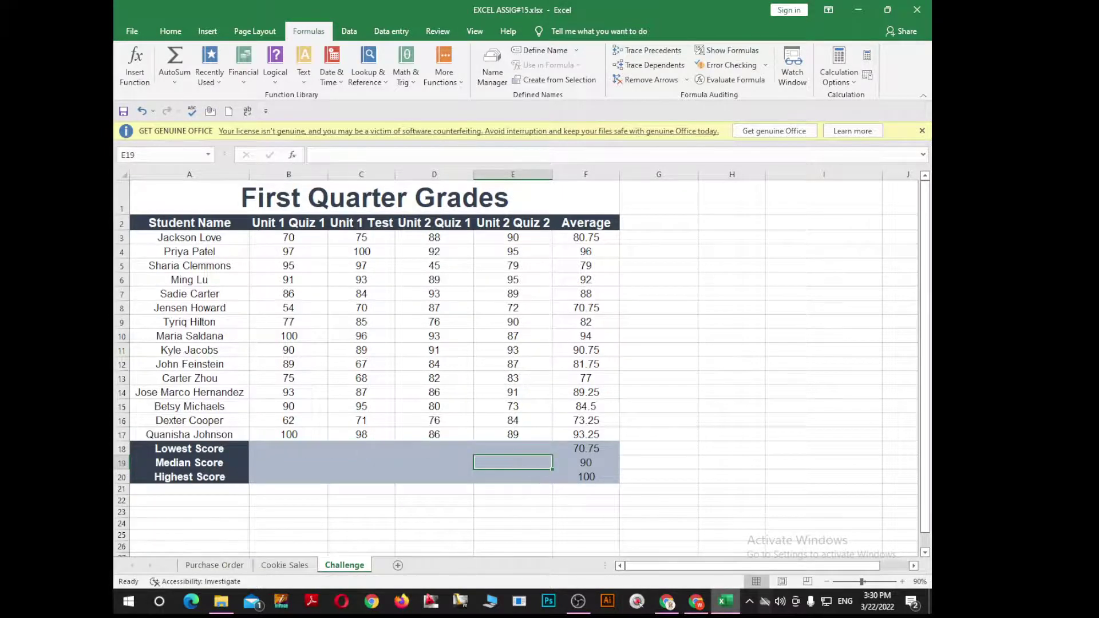
Reread the earlier steps in the assignment PDF before returning to the workbook
click(696, 601)
scroll(492, 327, up, 2)
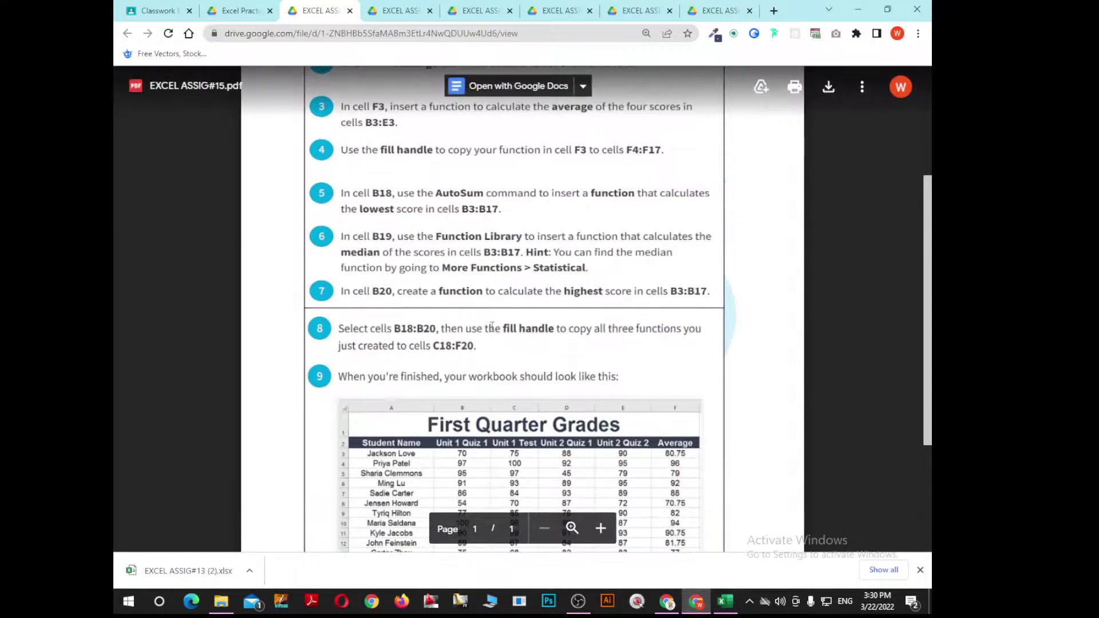
scroll(542, 311, up, 1)
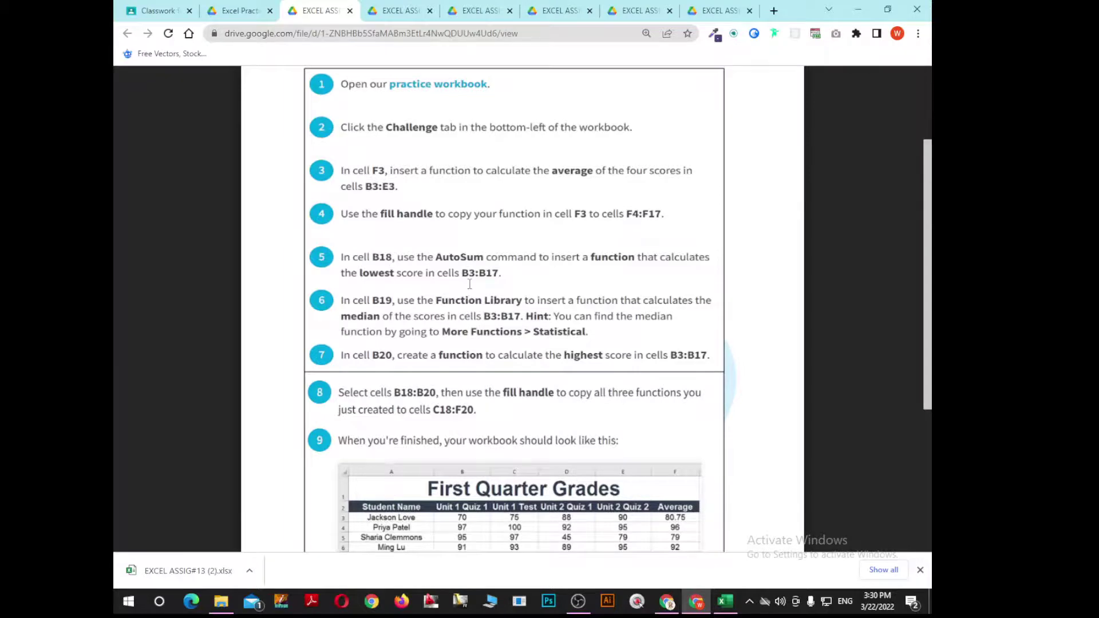
key(alt+Tab)
Check the F17 and F19 formulas, then move F18:F20 into B18:B20
click(575, 435)
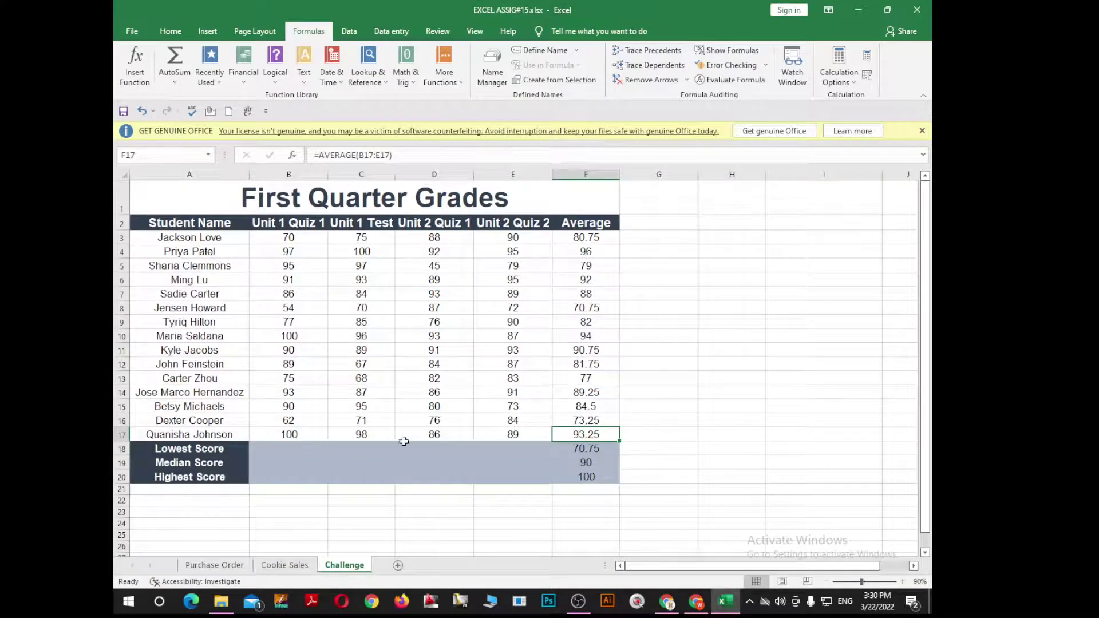
click(281, 449)
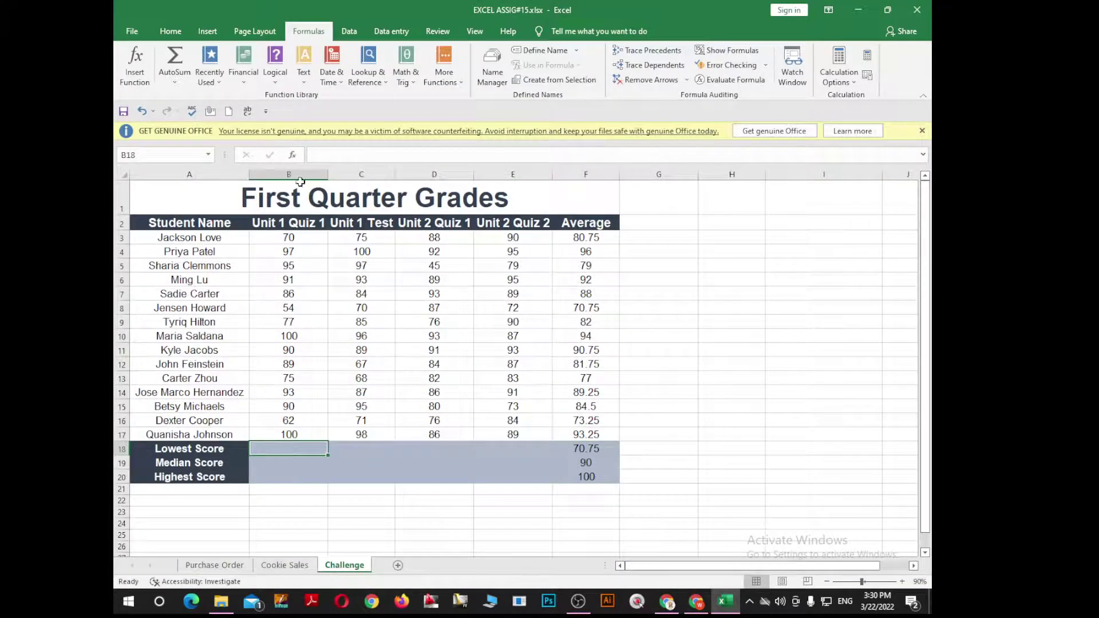
click(585, 462)
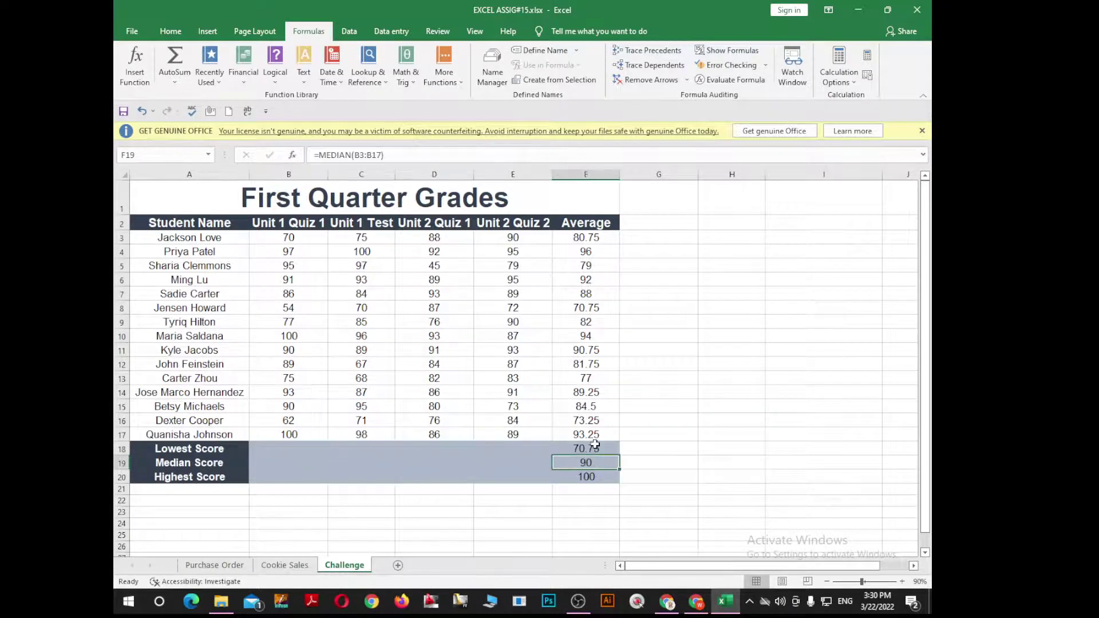
drag(595, 444, 598, 478)
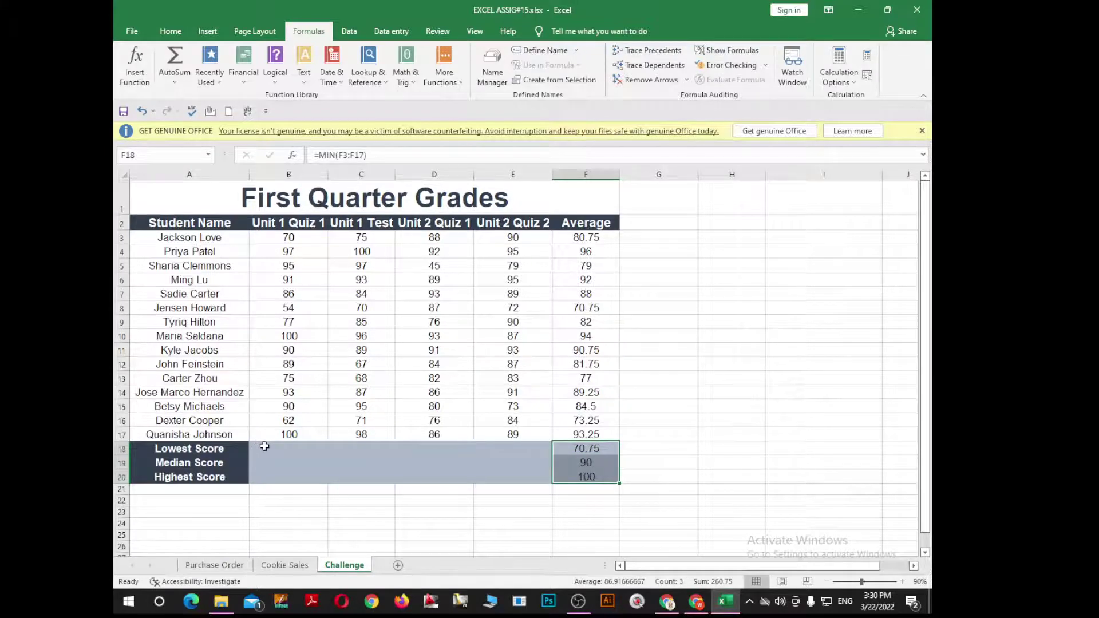
drag(573, 442, 270, 441)
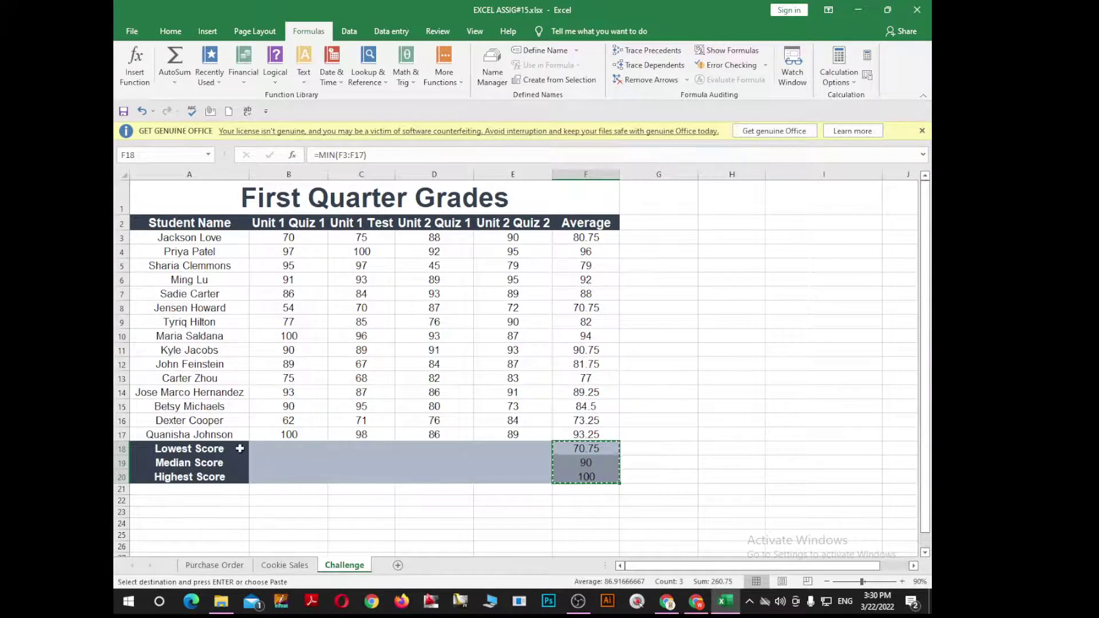
click(393, 456)
Fill the B18 lowest-score formula across C18:F18 and clear the zero results
click(323, 453)
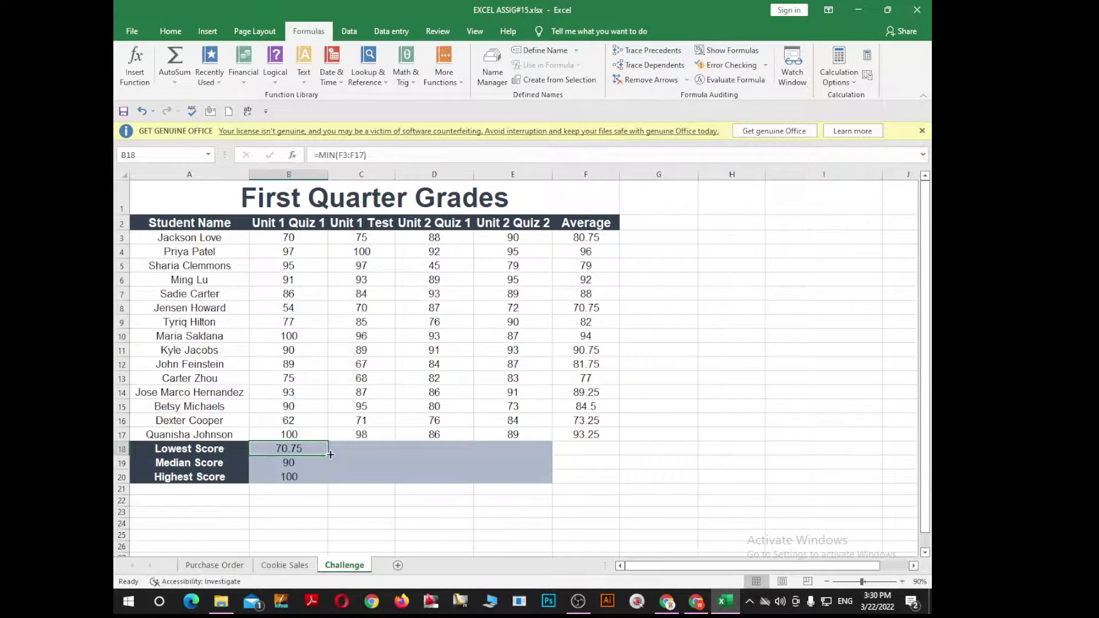
mouse_move(330, 454)
mouse_down()
mouse_move(591, 460)
mouse_move(567, 461)
mouse_up()
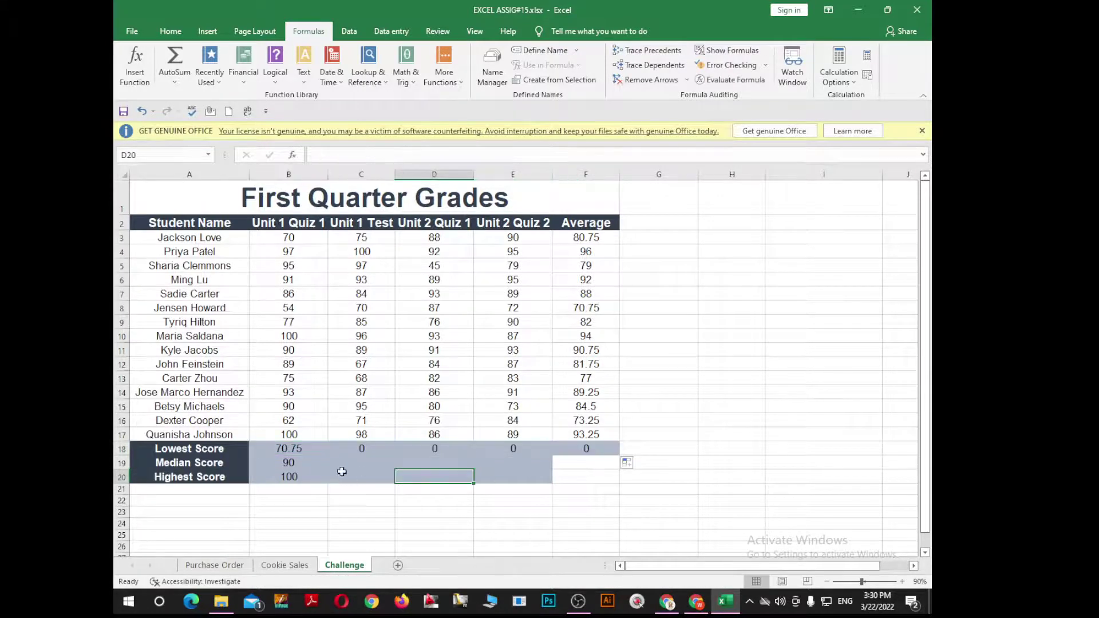
drag(350, 448, 588, 451)
key(Delete)
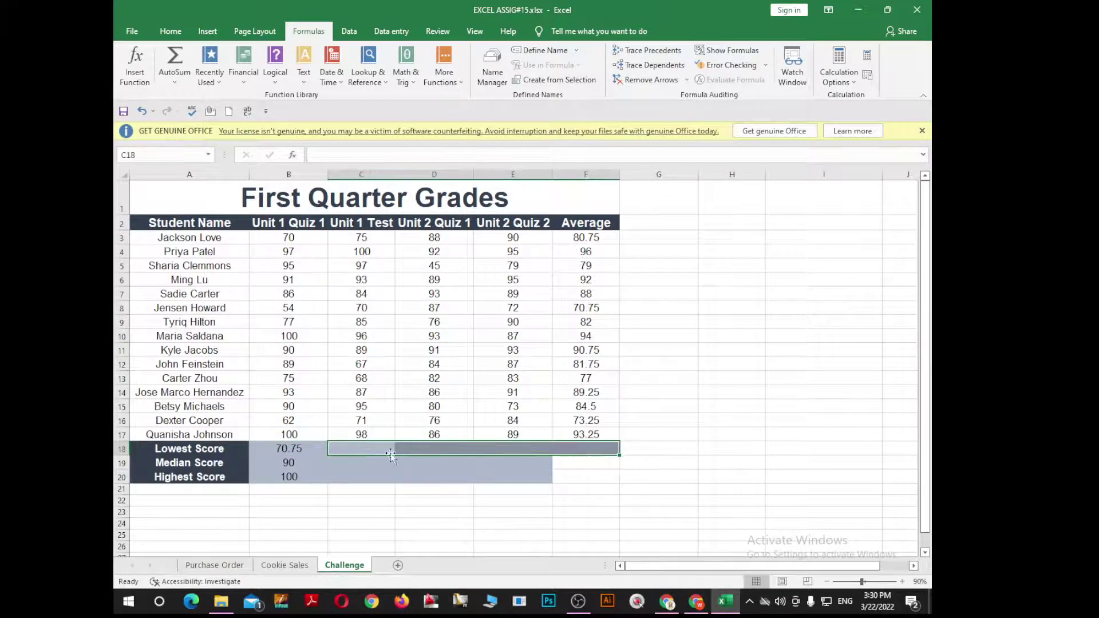
Review the B18 formula without changing it, then fill it across to F18
click(291, 455)
double_click(293, 450)
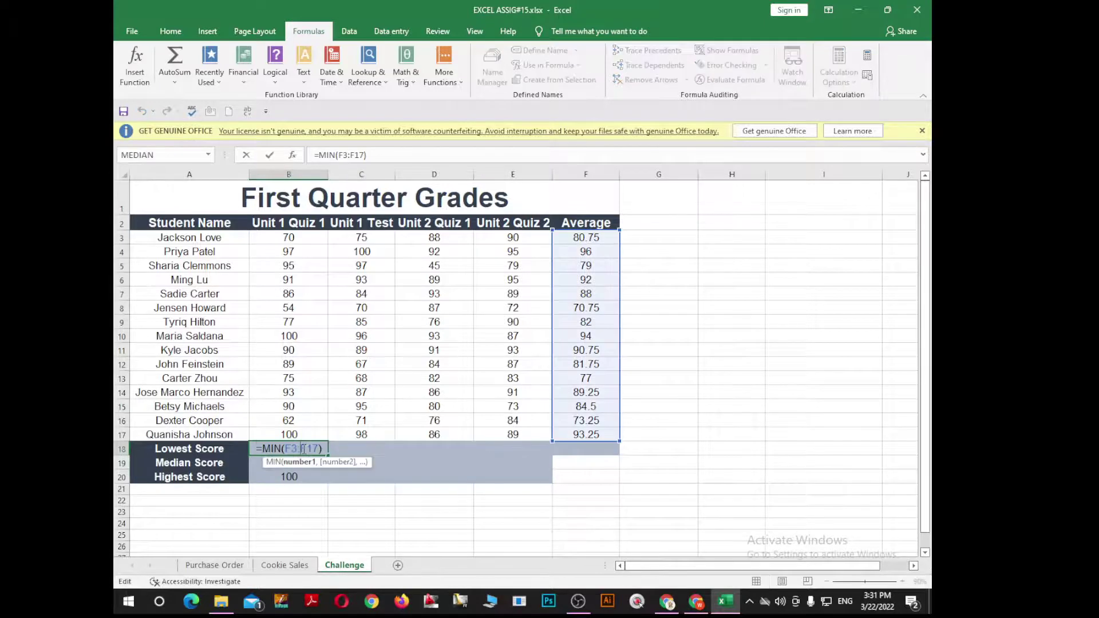
click(410, 500)
key(Escape)
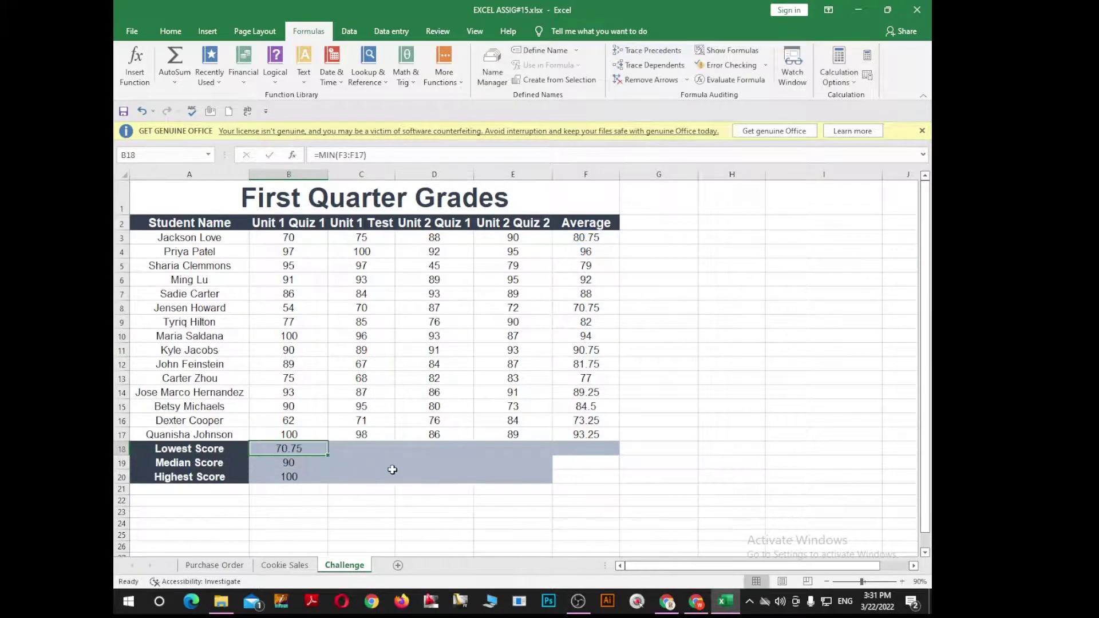
click(352, 458)
click(295, 447)
drag(328, 457, 592, 453)
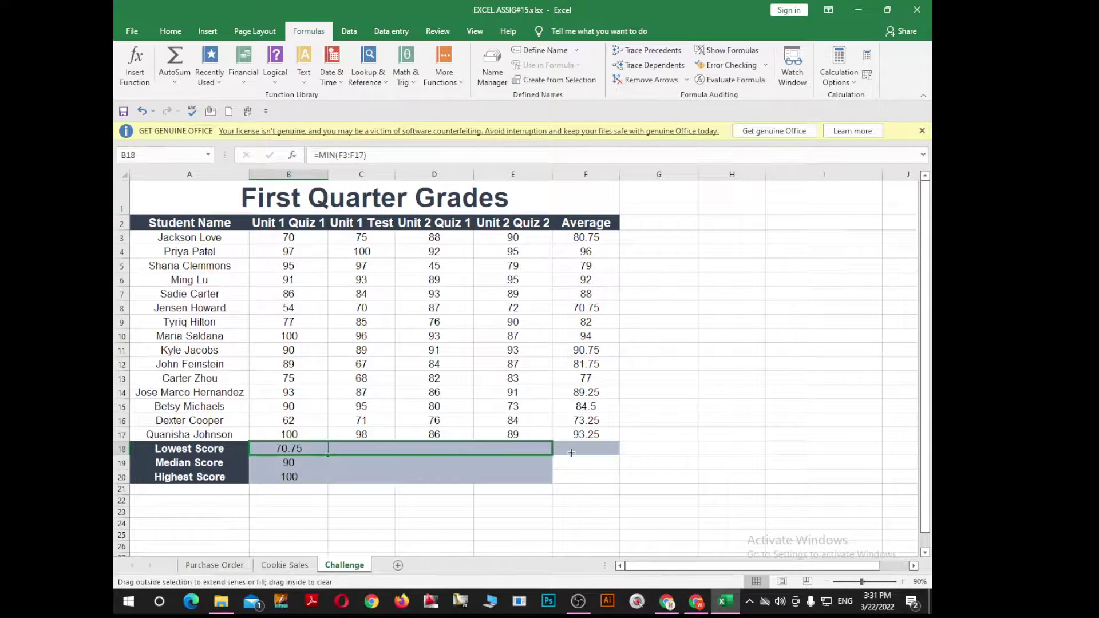
click(469, 489)
Clear B18:F18 and B19:B20, undo to restore the F18:F20 values, then return to the PDF
drag(290, 450, 585, 450)
key(Delete)
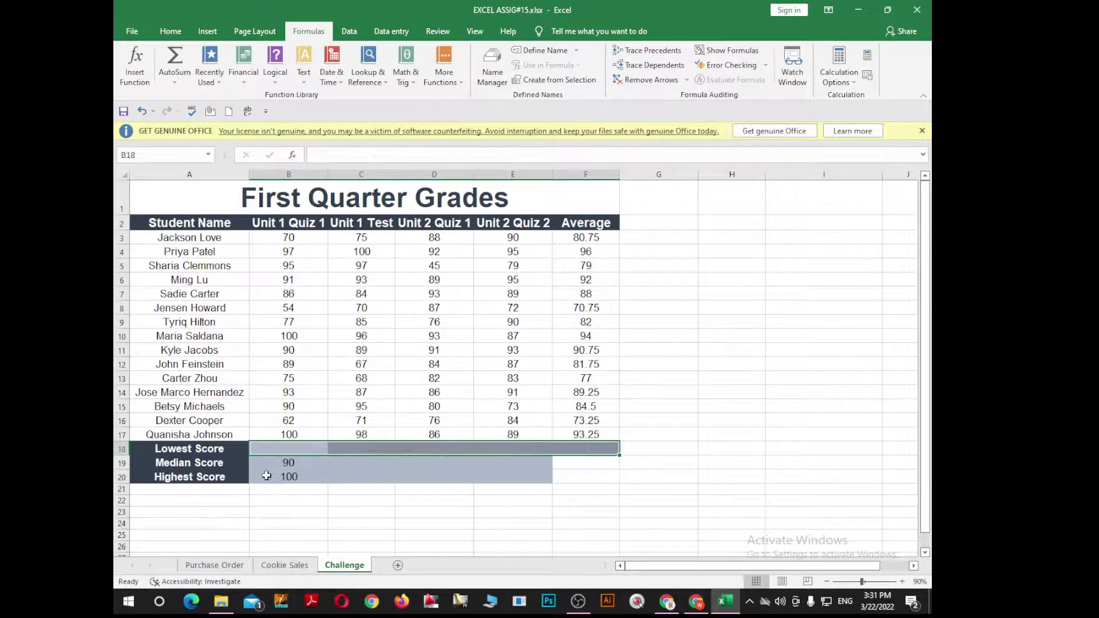
drag(289, 461, 293, 474)
key(Delete)
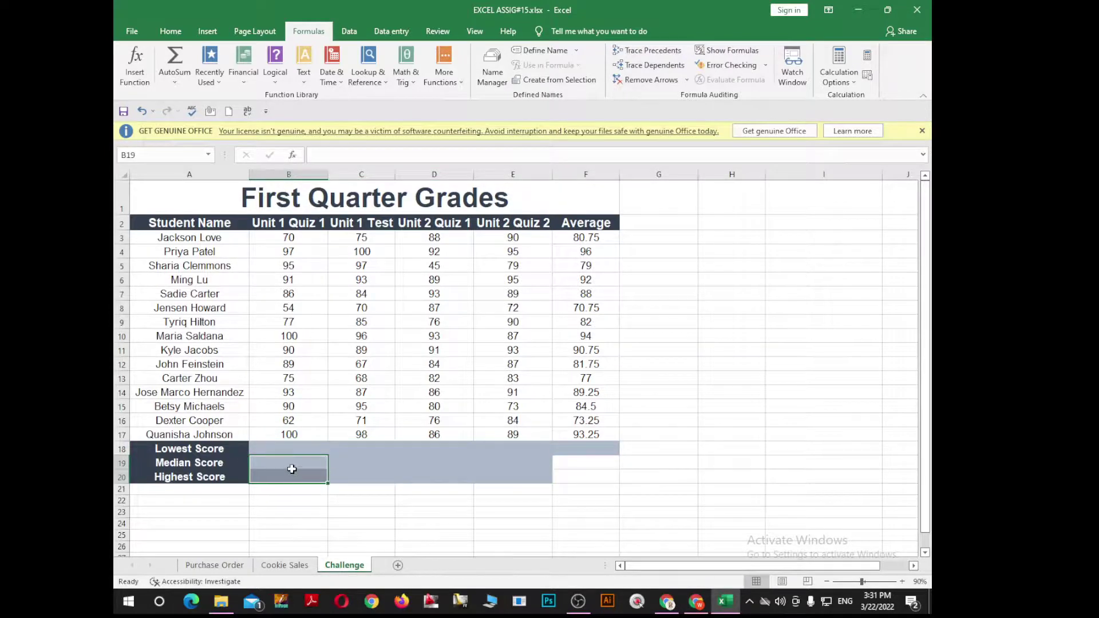
key(ctrl+z)
key(ctrl+z)
key(ctrl+z)
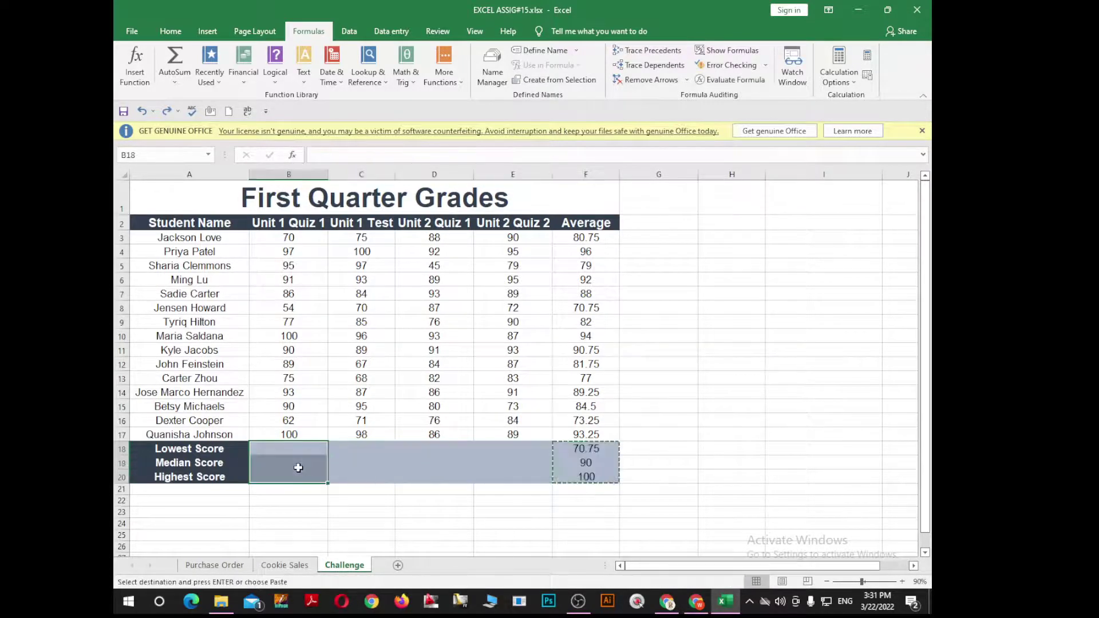
key(Escape)
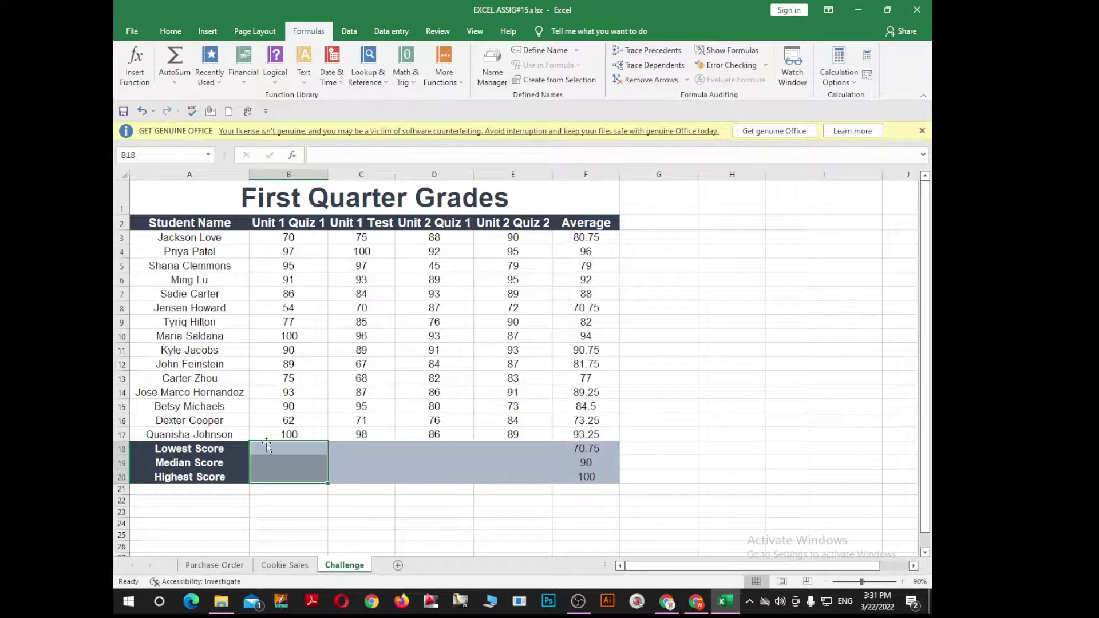
key(alt+Tab)
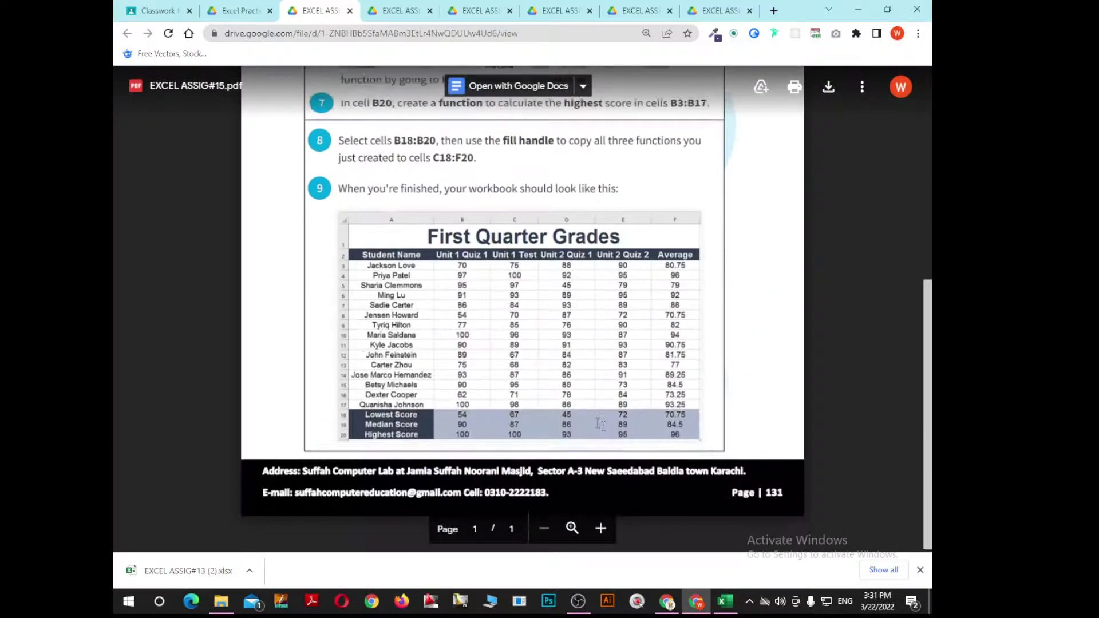
Scroll the assignment PDF back to its opening steps, read them, and return to the grade sheet
scroll(600, 424, down, 1)
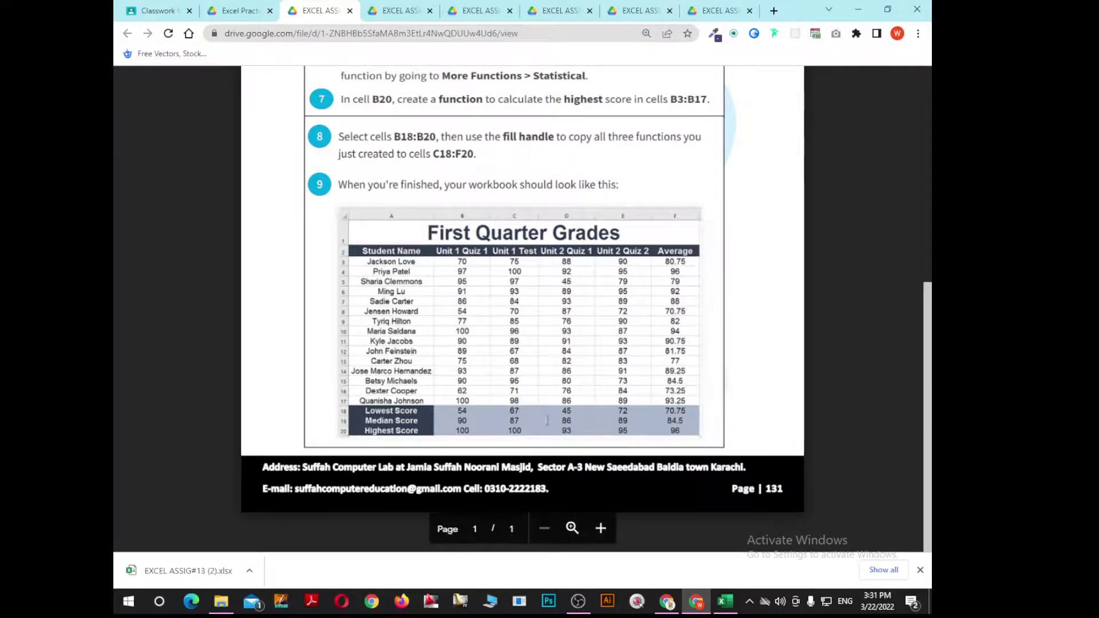
key(alt+Tab)
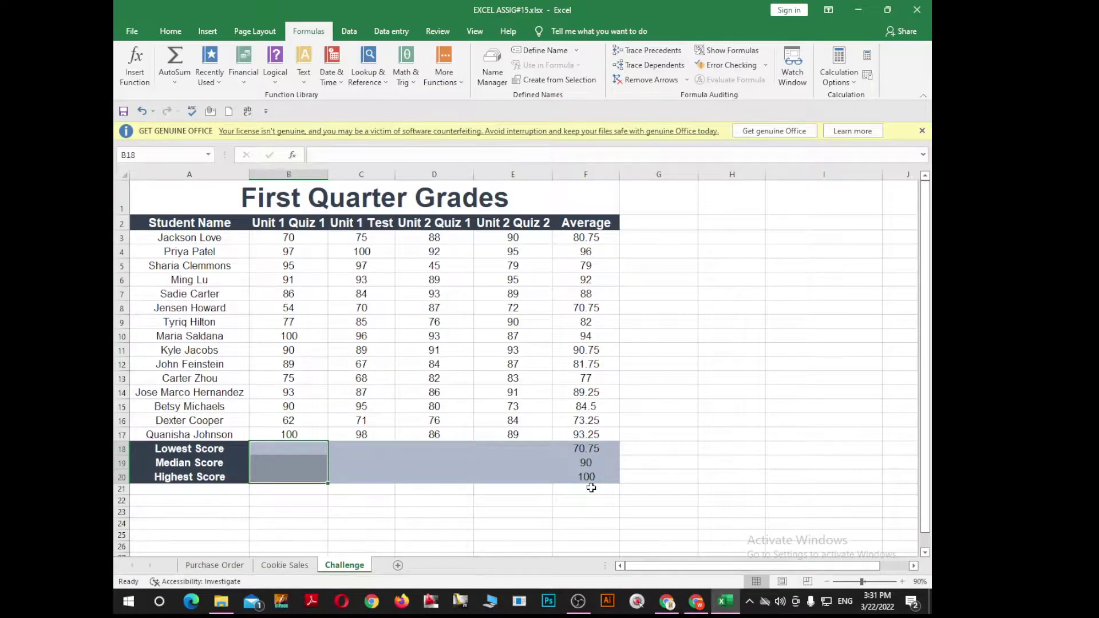
key(alt+Tab)
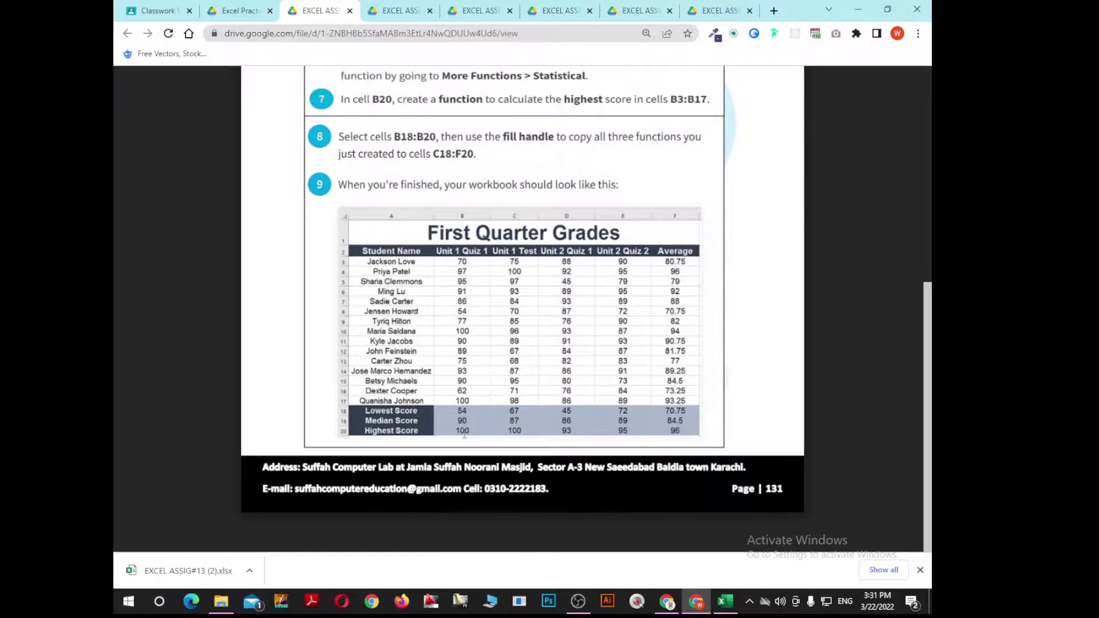
key(alt+Tab)
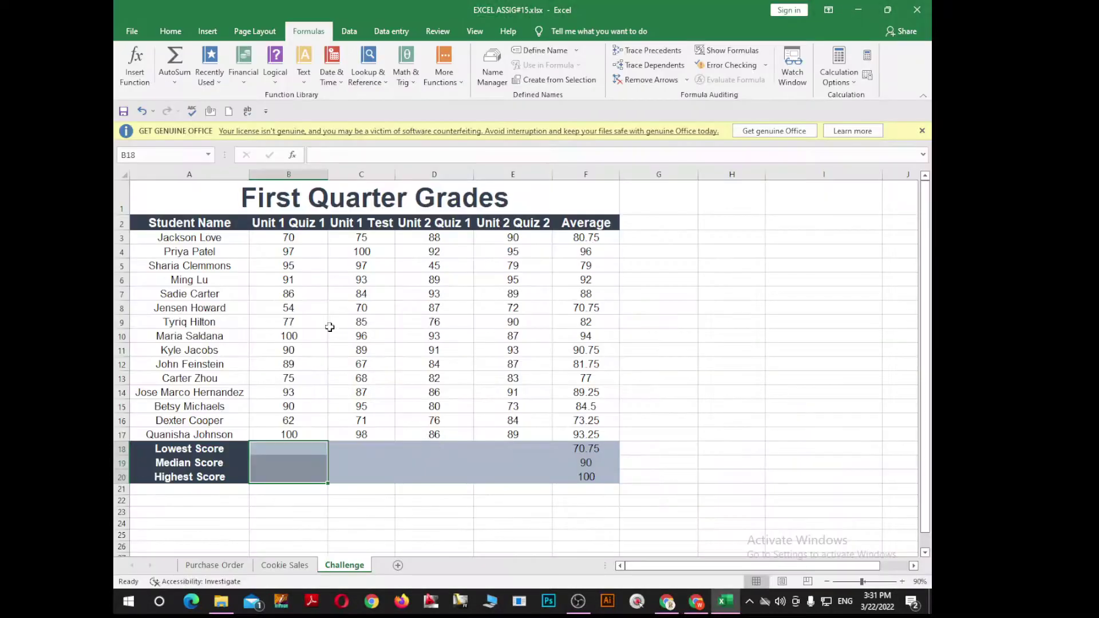
click(705, 602)
mouse_move(516, 326)
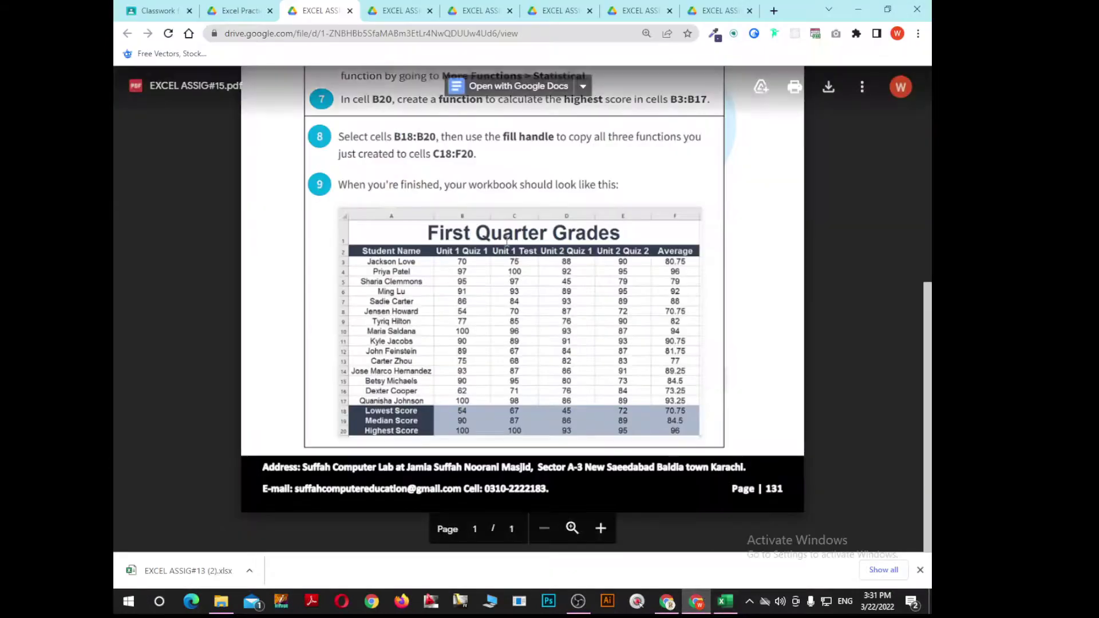
scroll(521, 284, up, 5)
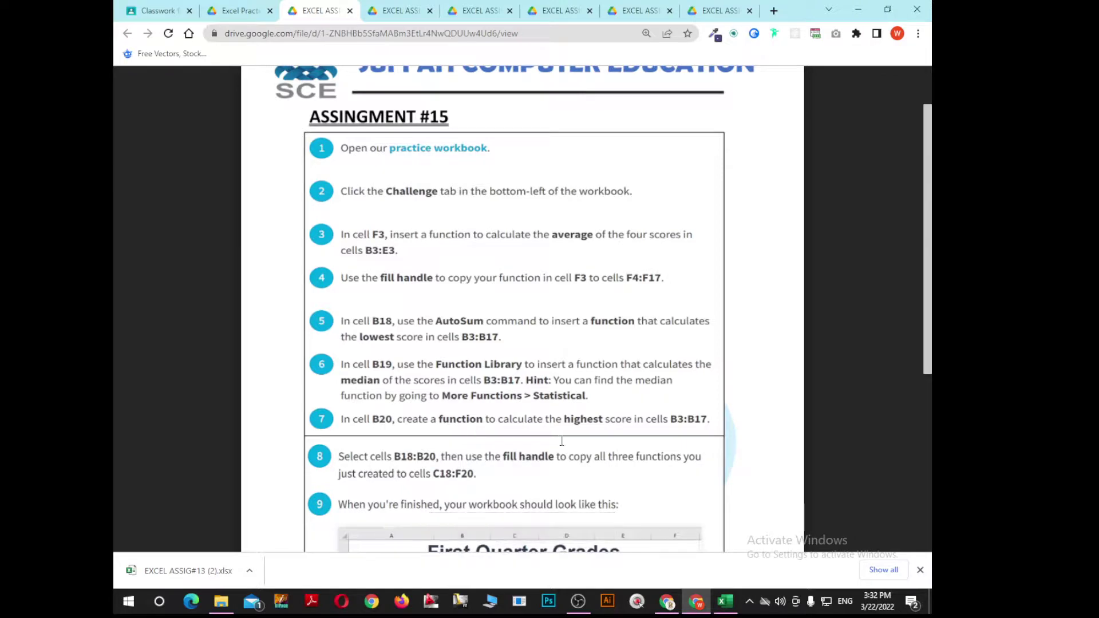
key(alt+Tab)
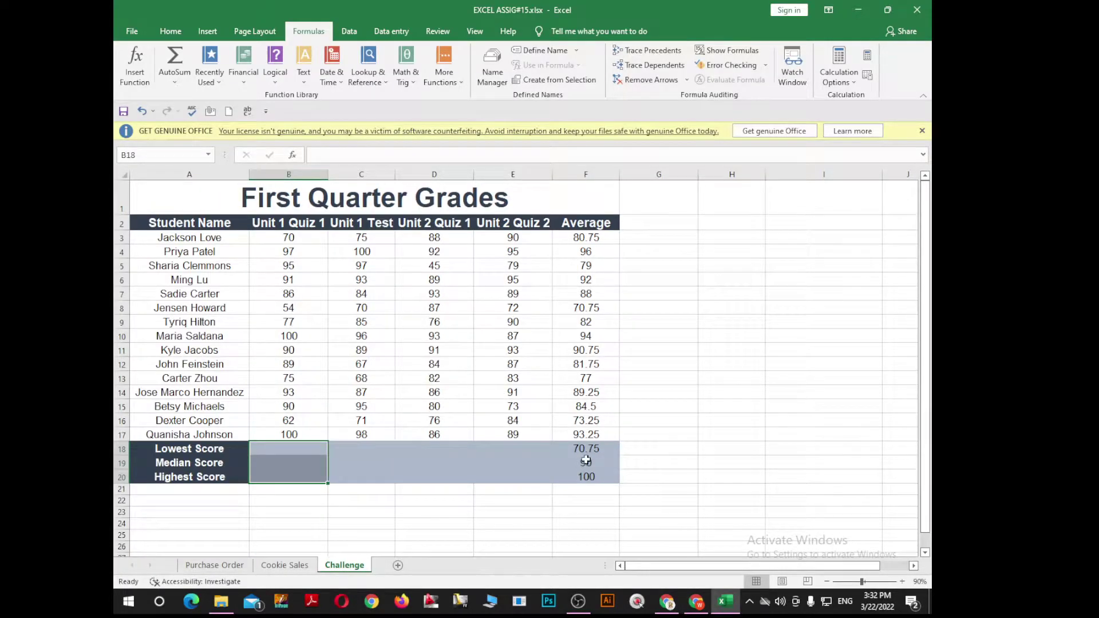
Inspect the F18:F20 summary formulas and select the empty Lowest Score cell B18
drag(587, 448, 587, 475)
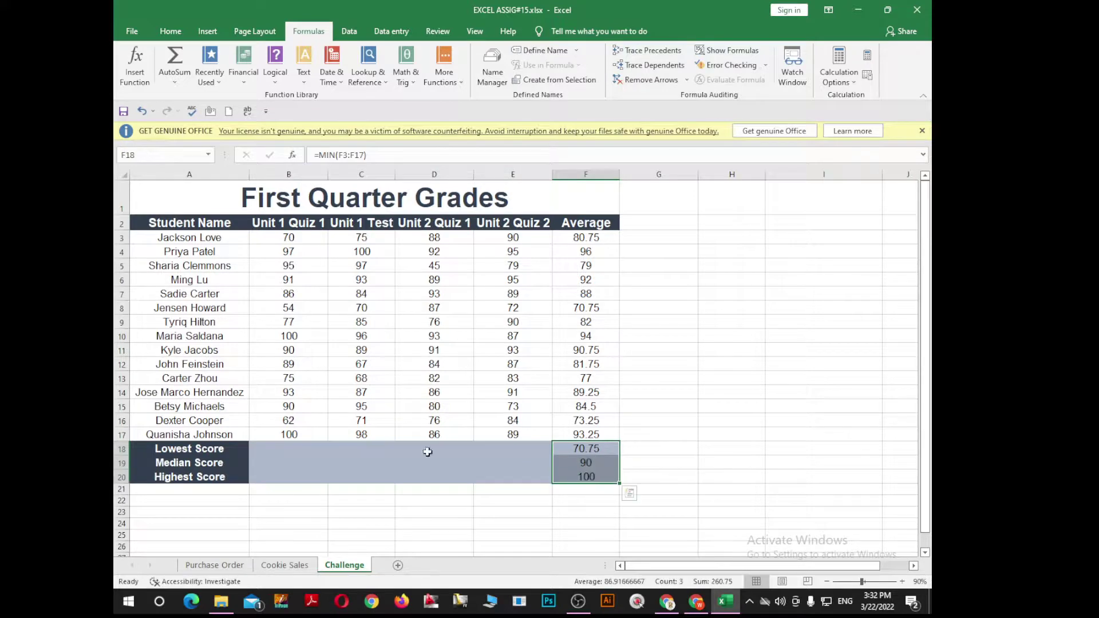
drag(290, 447, 292, 474)
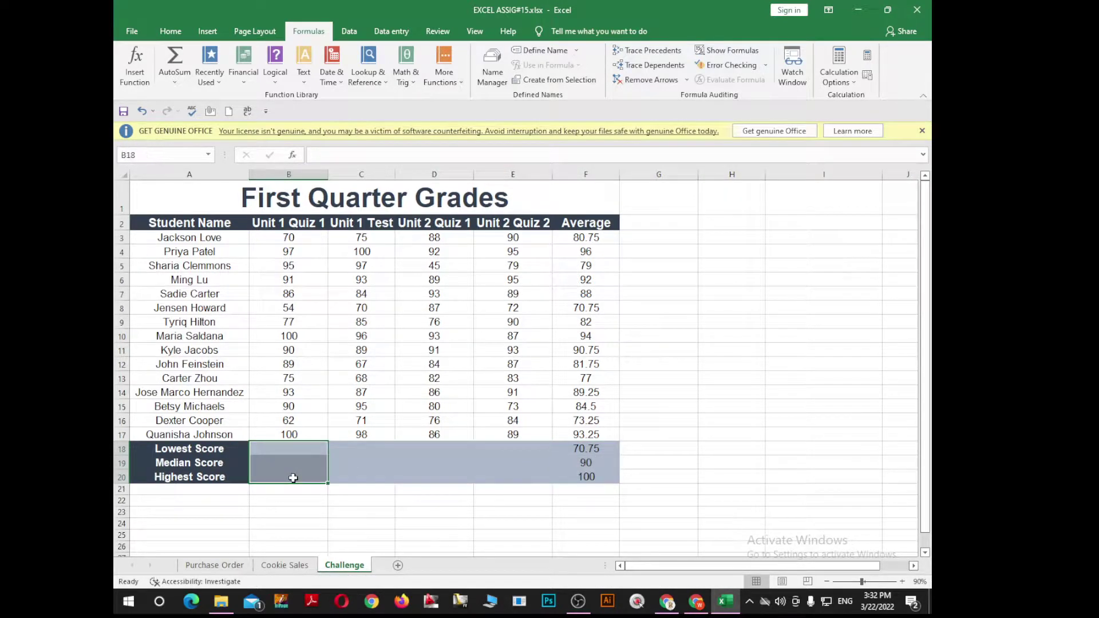
click(300, 451)
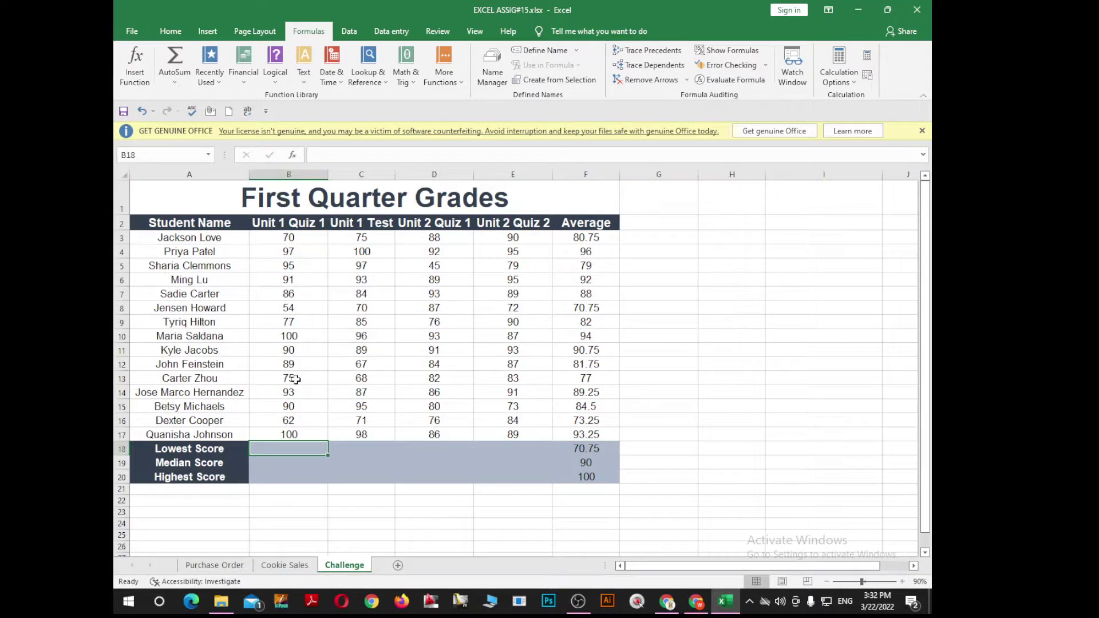
drag(289, 449, 393, 466)
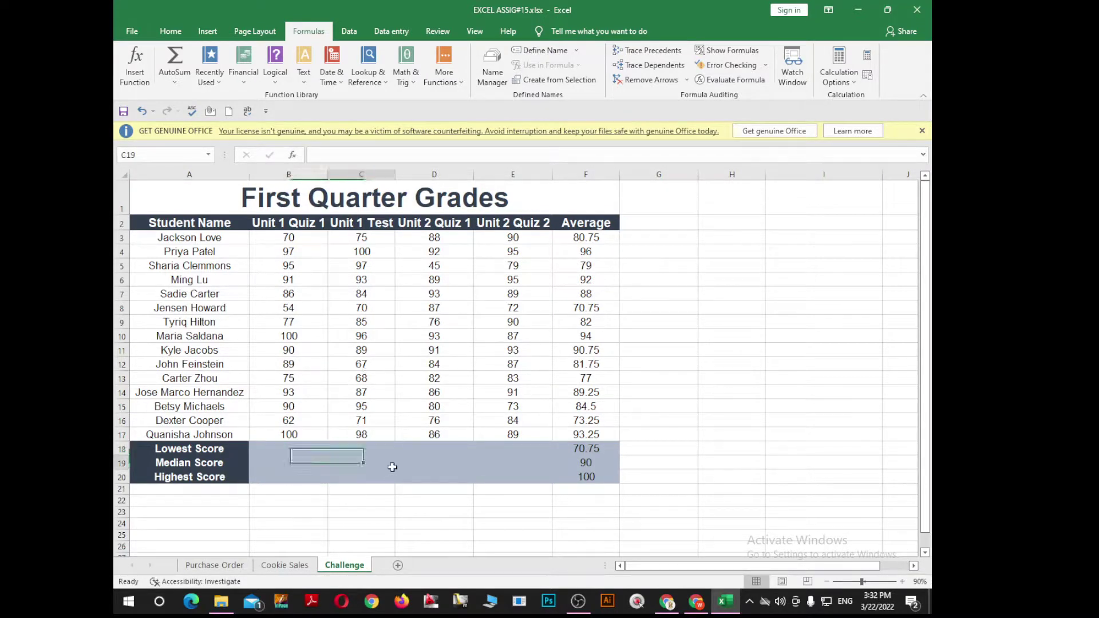
click(282, 449)
Insert a MIN formula in B18 with AutoSum > Min and fill it to F18 (54, 67, 45, 72)
click(174, 77)
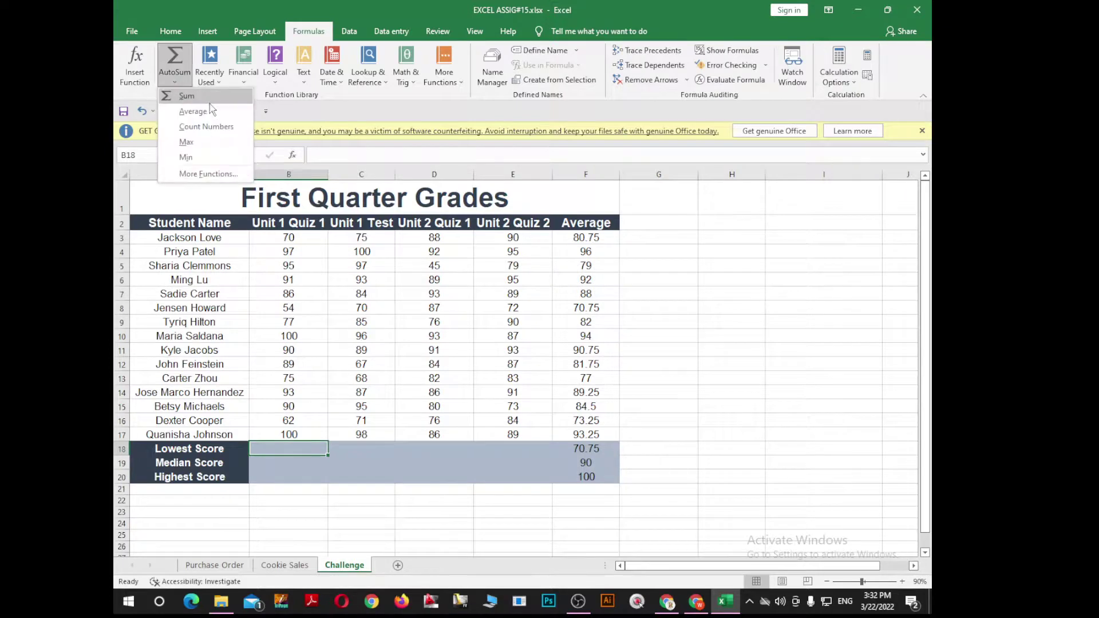
click(204, 154)
key(Return)
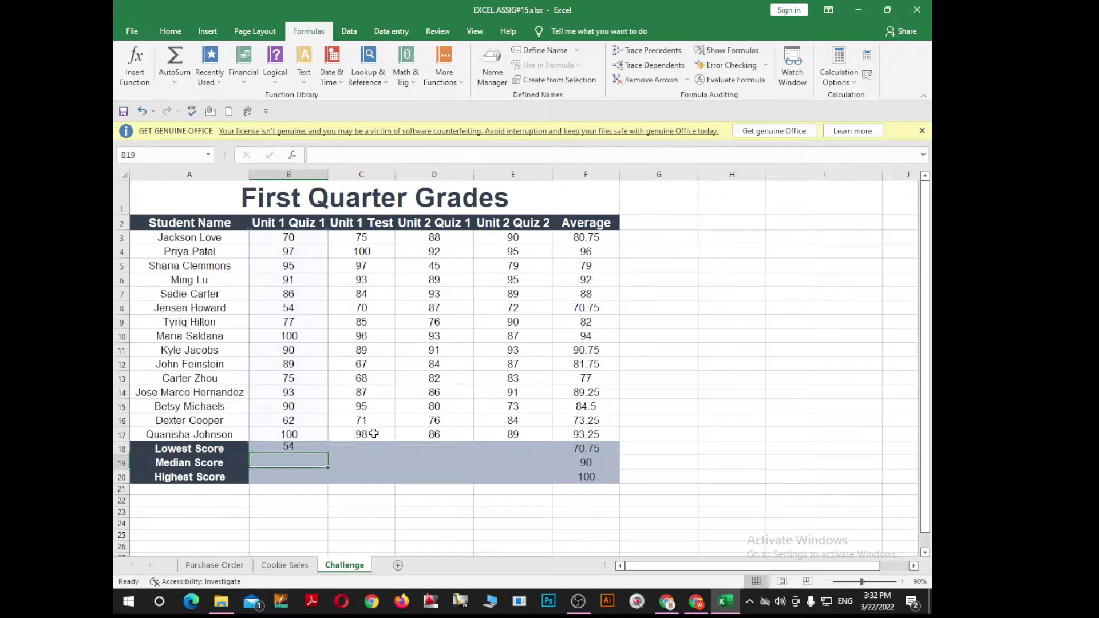
click(306, 449)
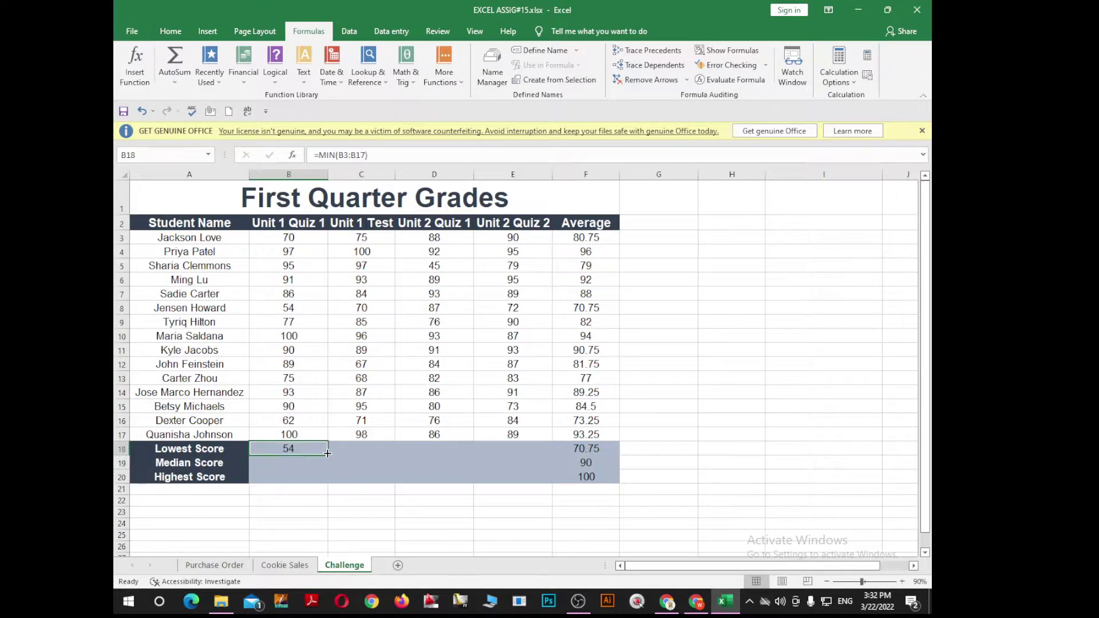
drag(327, 453, 588, 458)
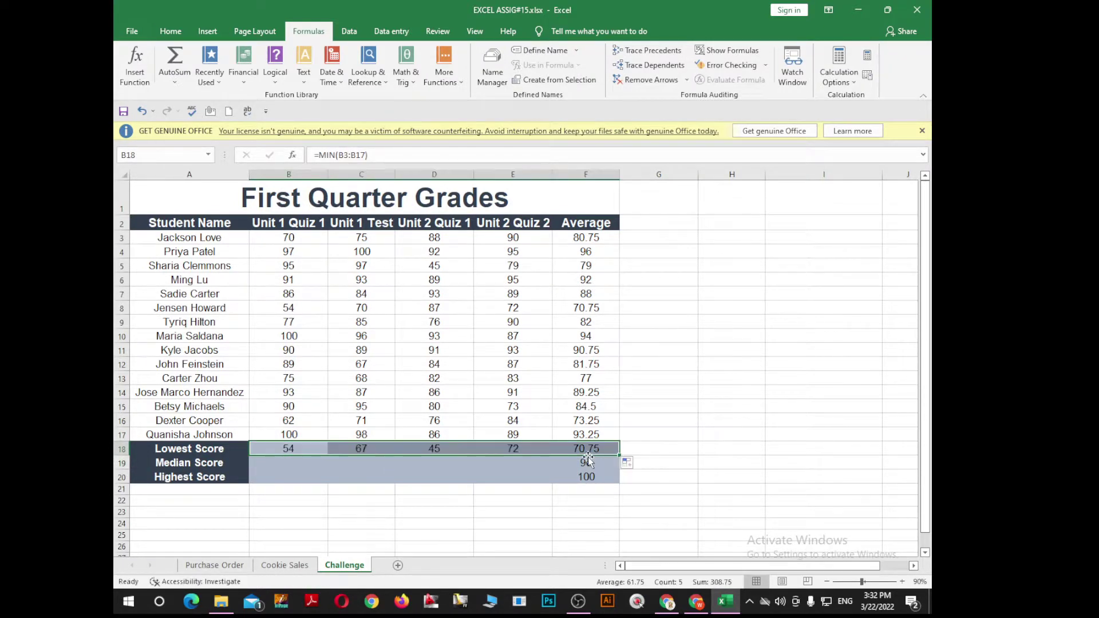
click(555, 478)
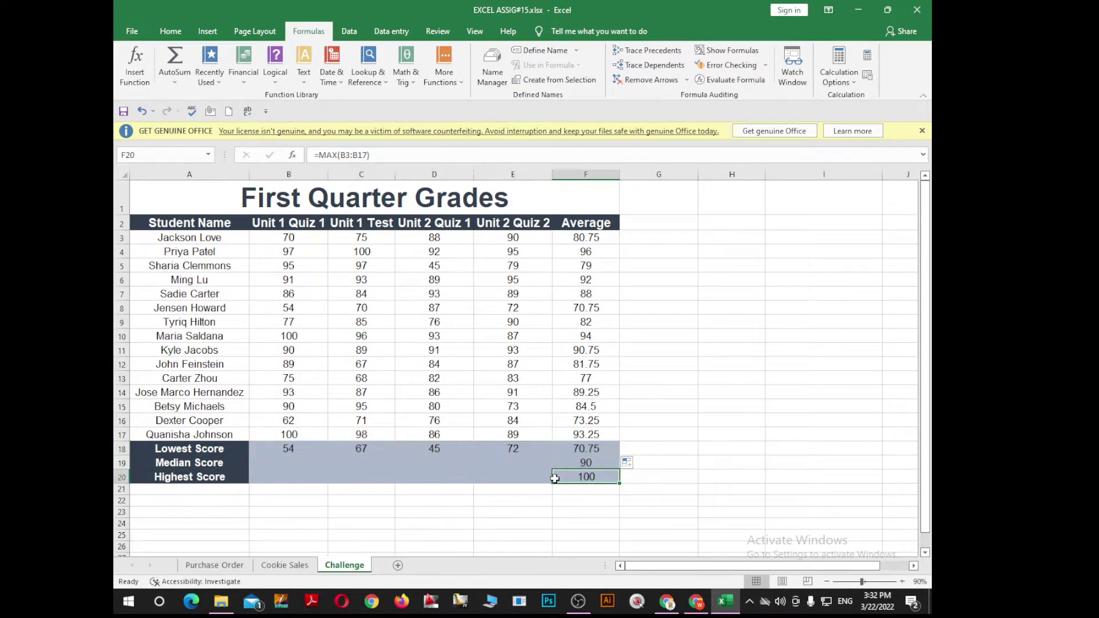
click(281, 461)
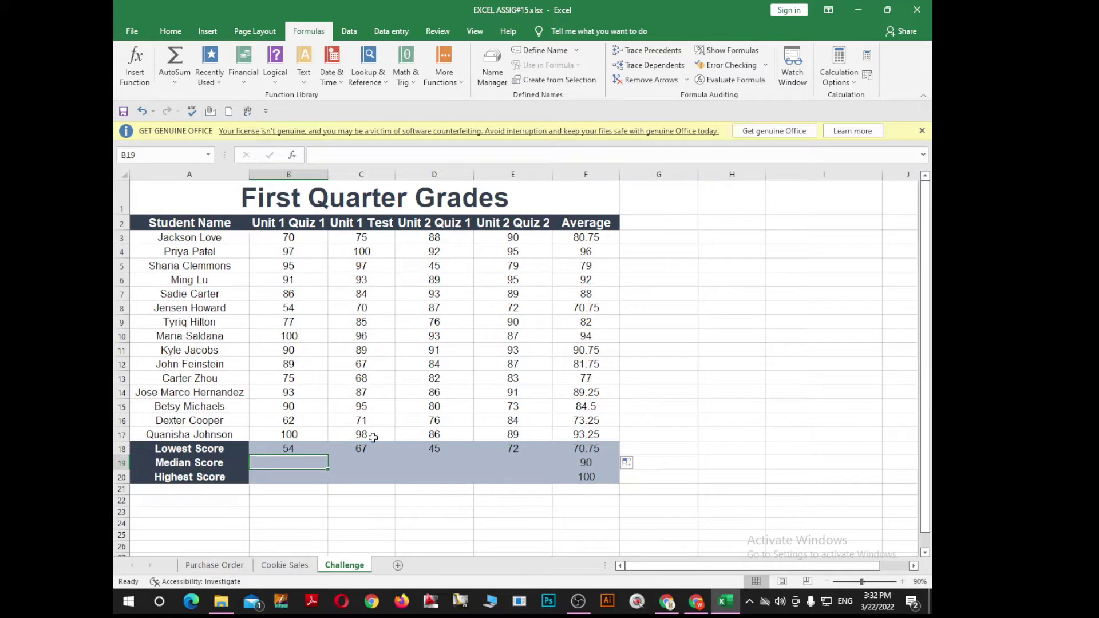
Enter =MEDIAN(B3:B17) in B19 and fill it across to F19
text(=)
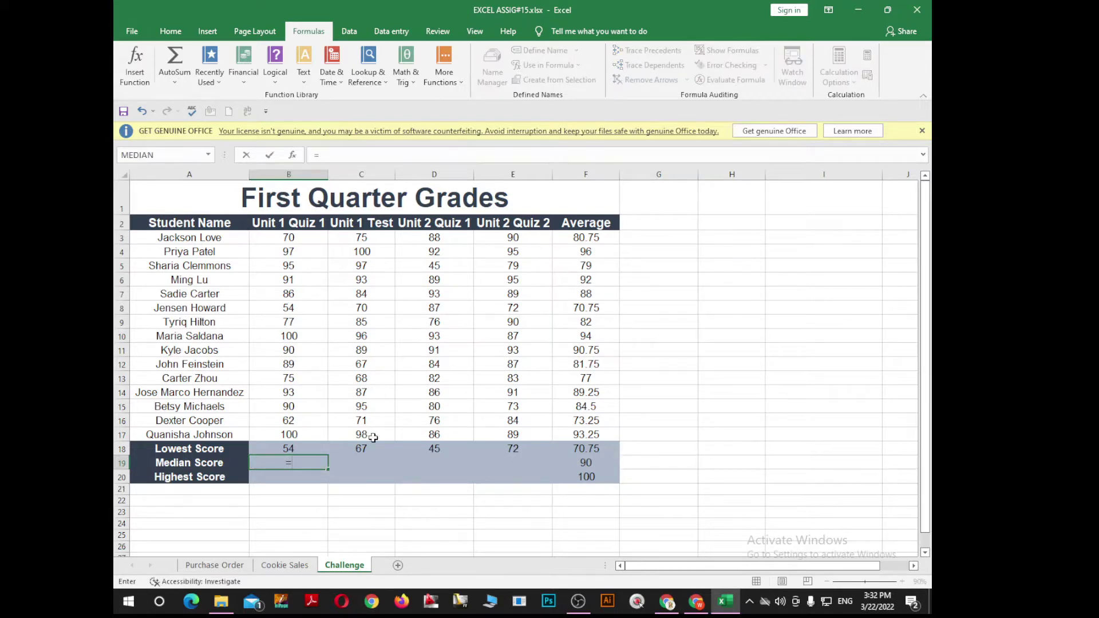
text(median)
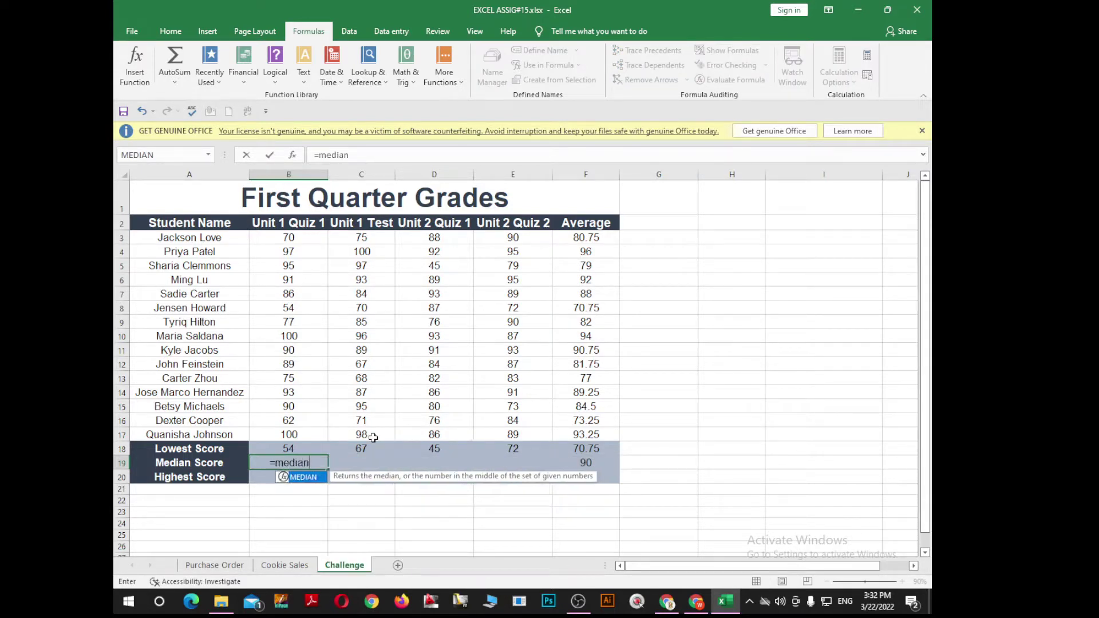
text(()
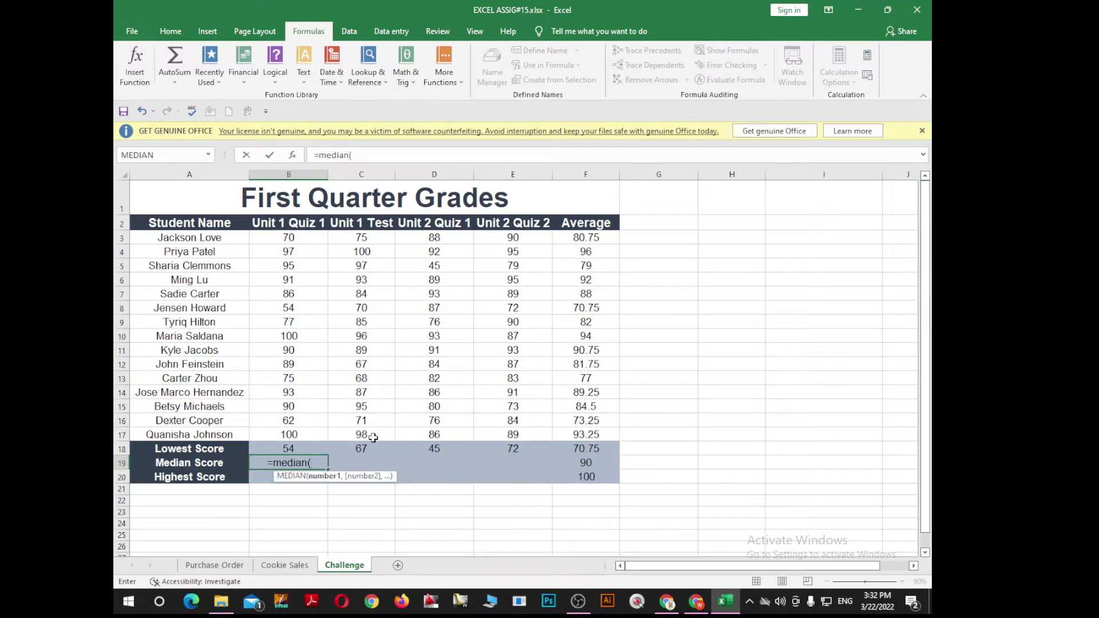
drag(298, 238, 293, 421)
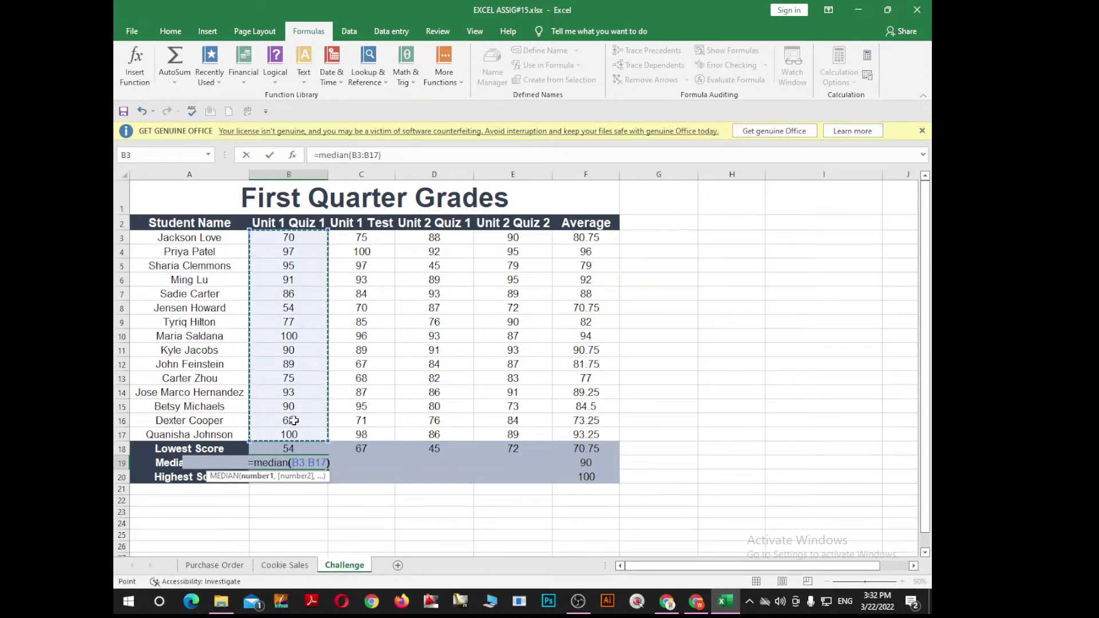
key(Return)
click(283, 462)
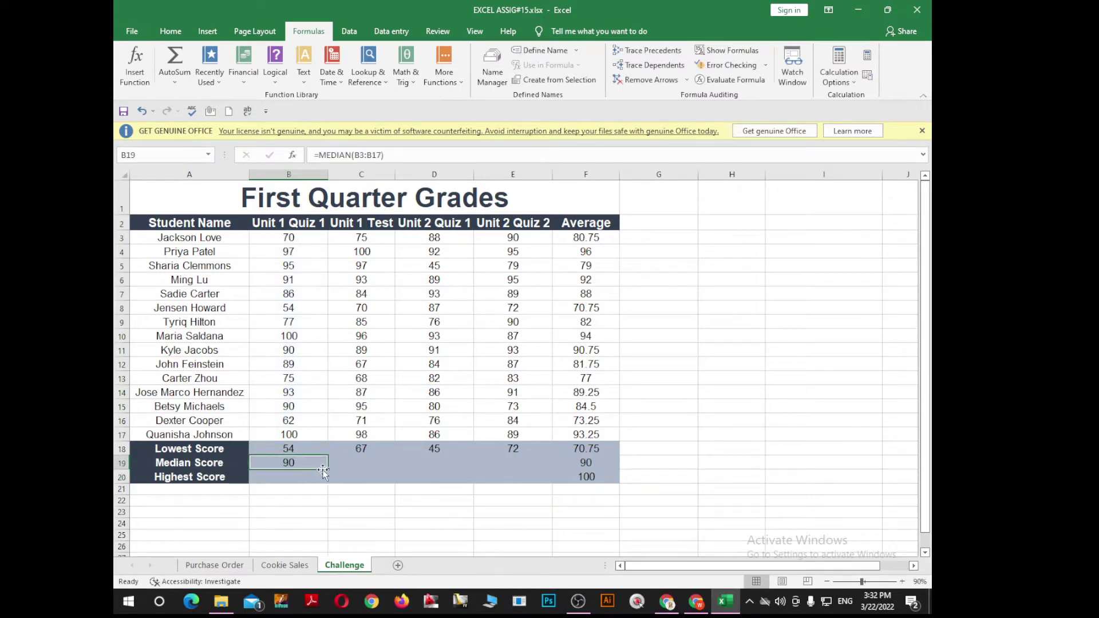
drag(327, 470, 606, 468)
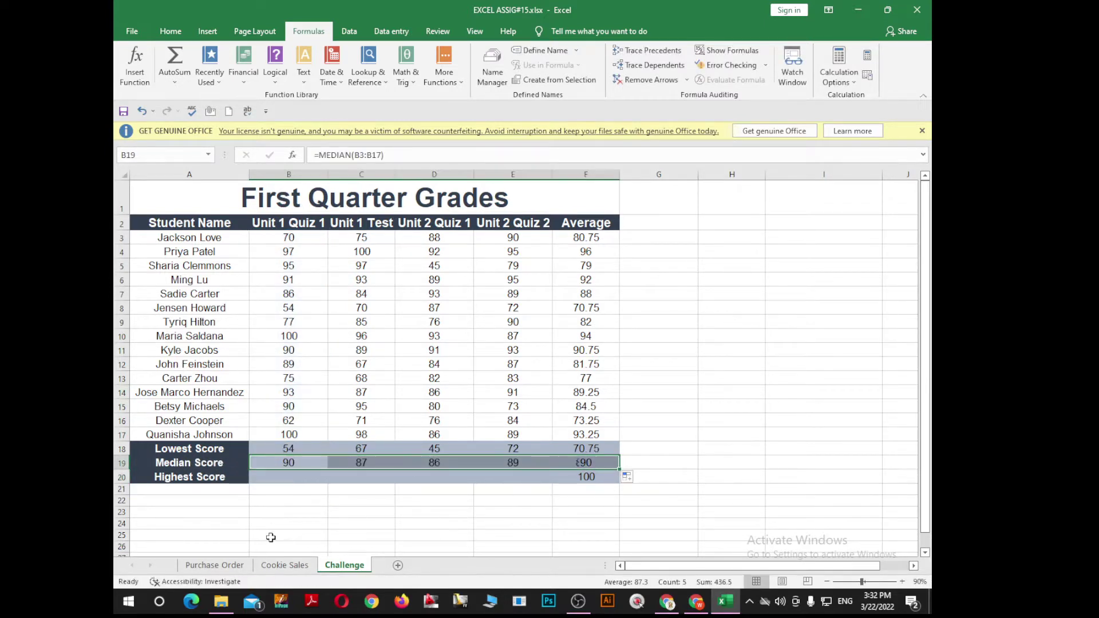
Insert a MAX formula in B20 with AutoSum > Max and fill it across to F20
click(288, 478)
click(175, 81)
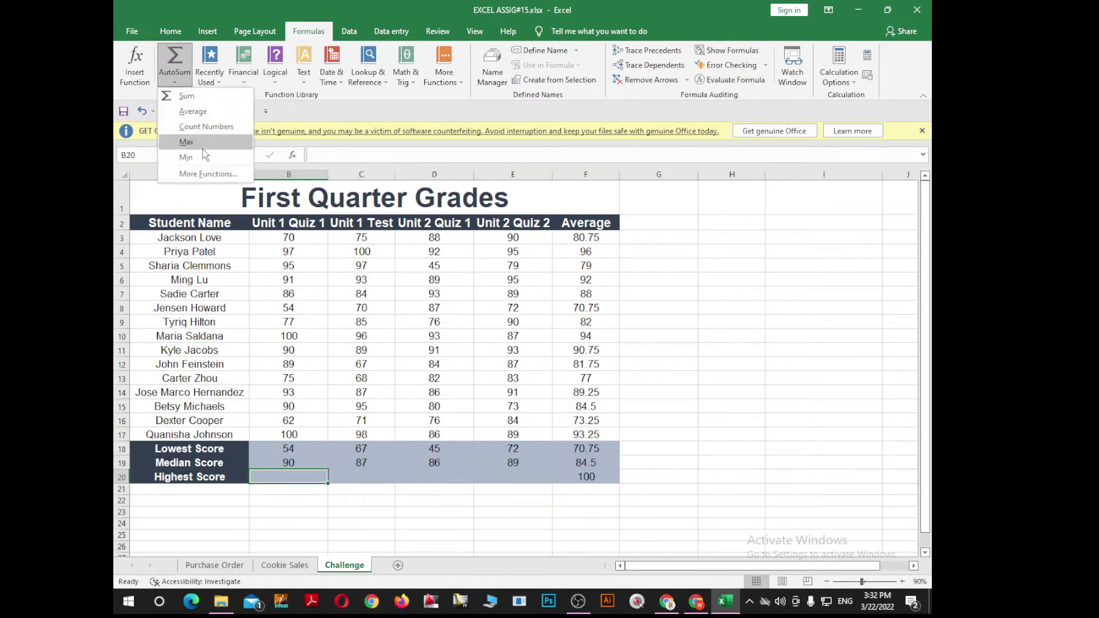
click(177, 140)
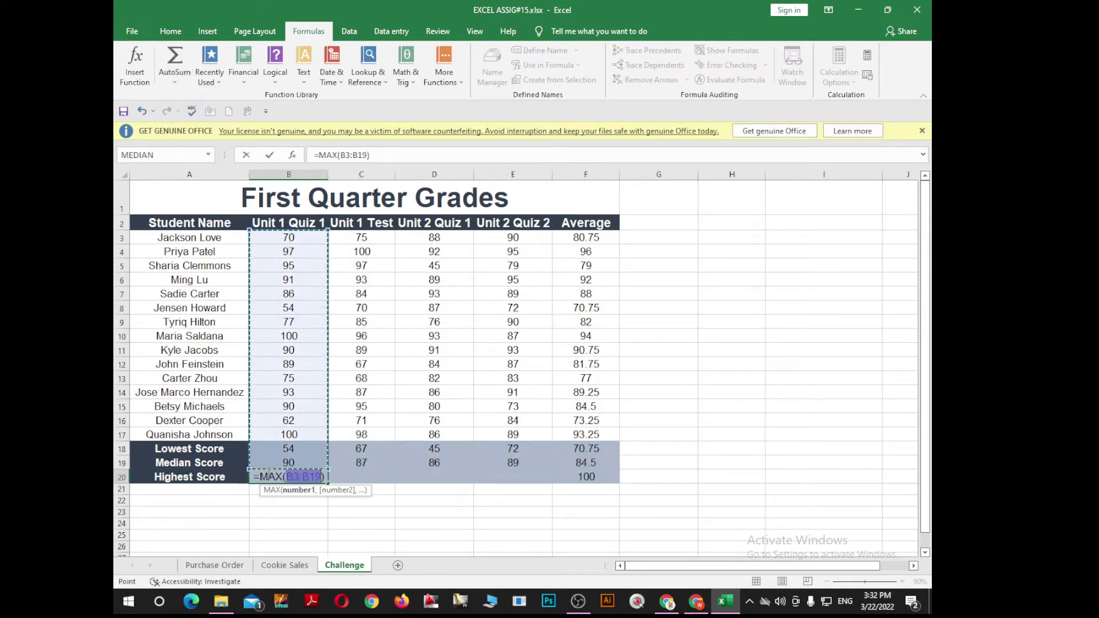
key(Return)
click(286, 478)
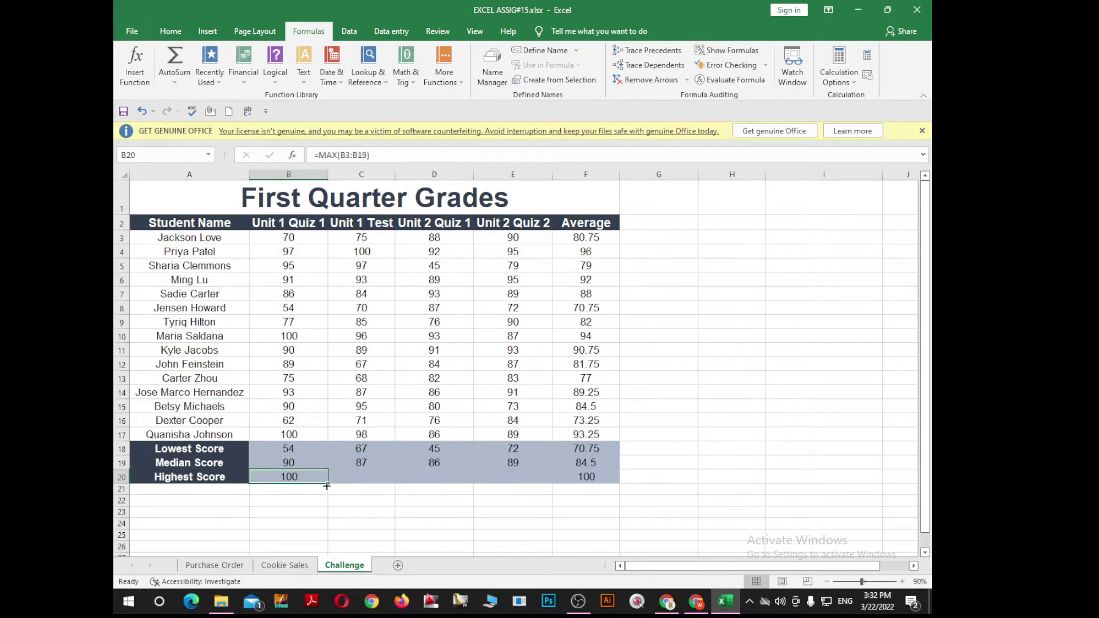
drag(327, 485, 591, 480)
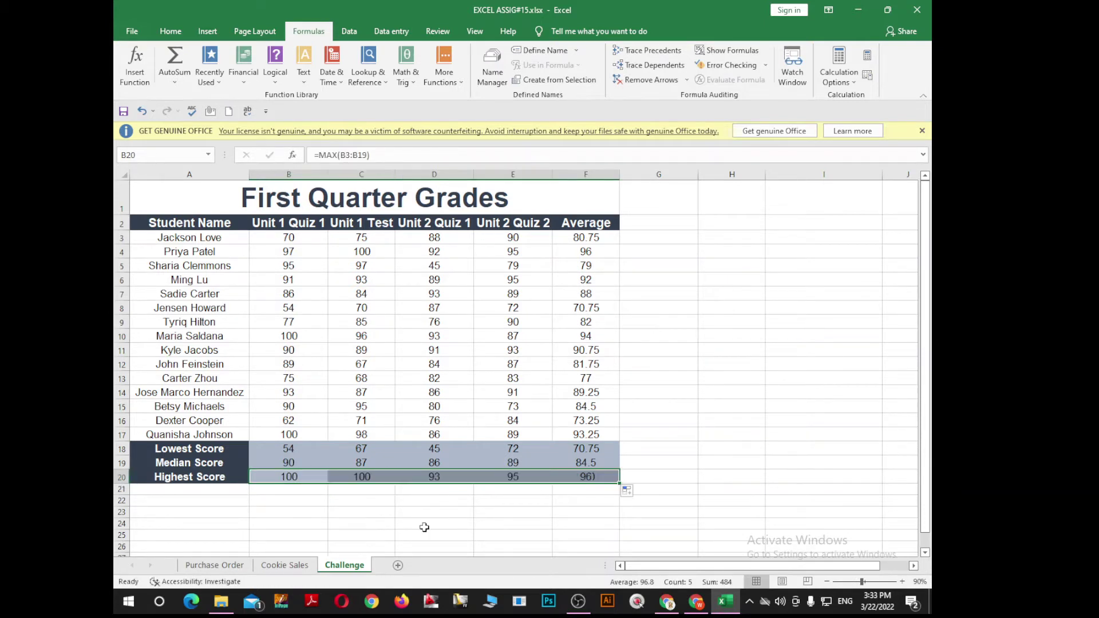
click(581, 453)
click(587, 478)
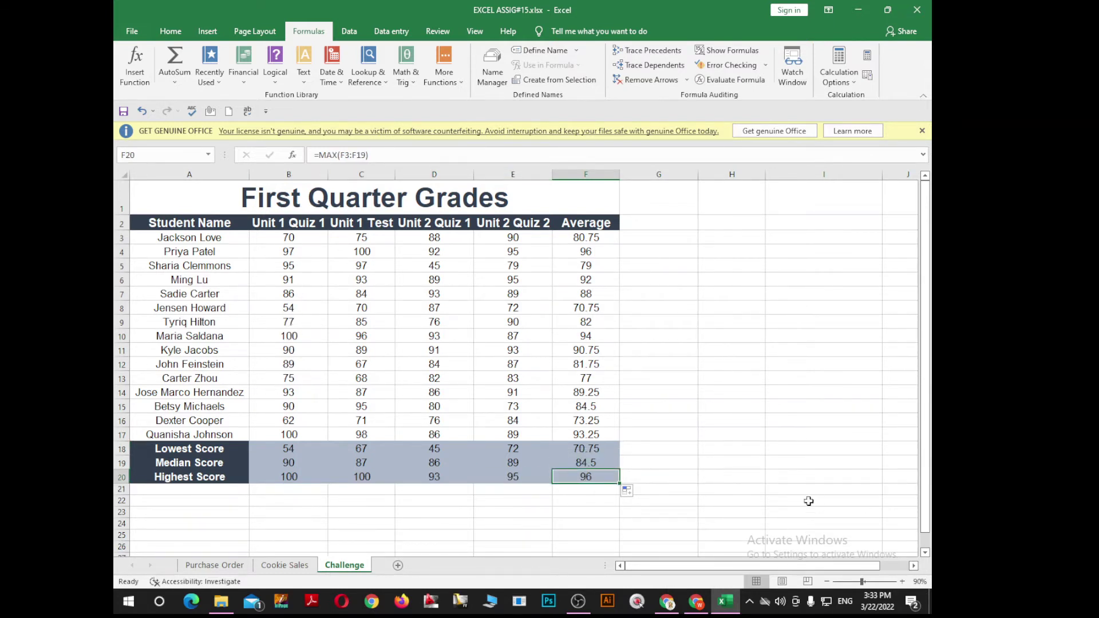
Check the filled summary rows, then switch from Excel to the browser and OBS Studio
click(660, 438)
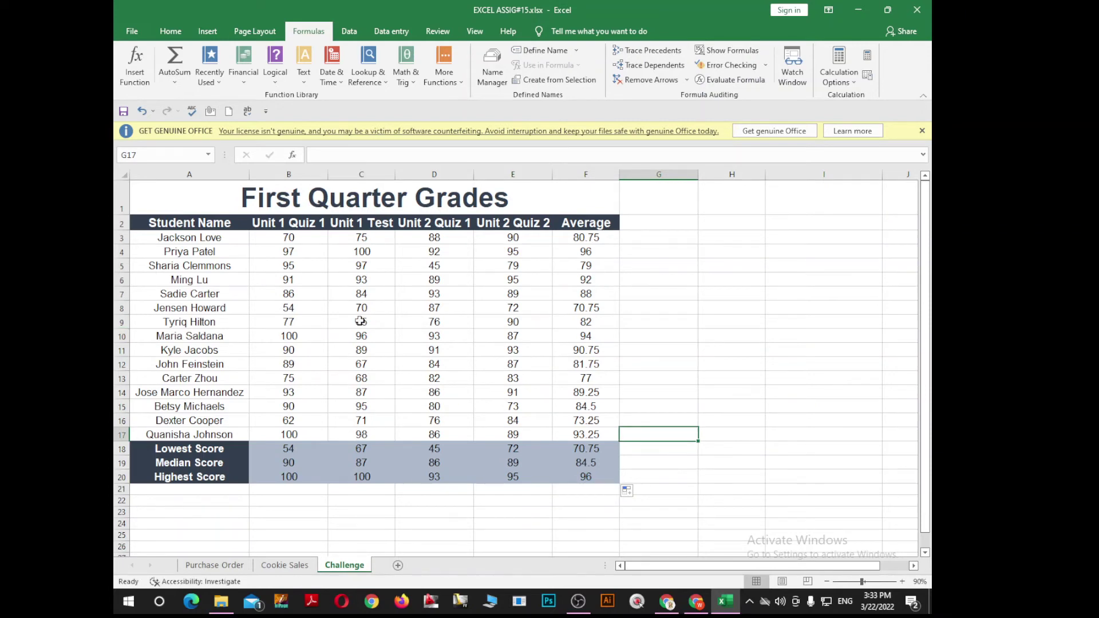
click(455, 367)
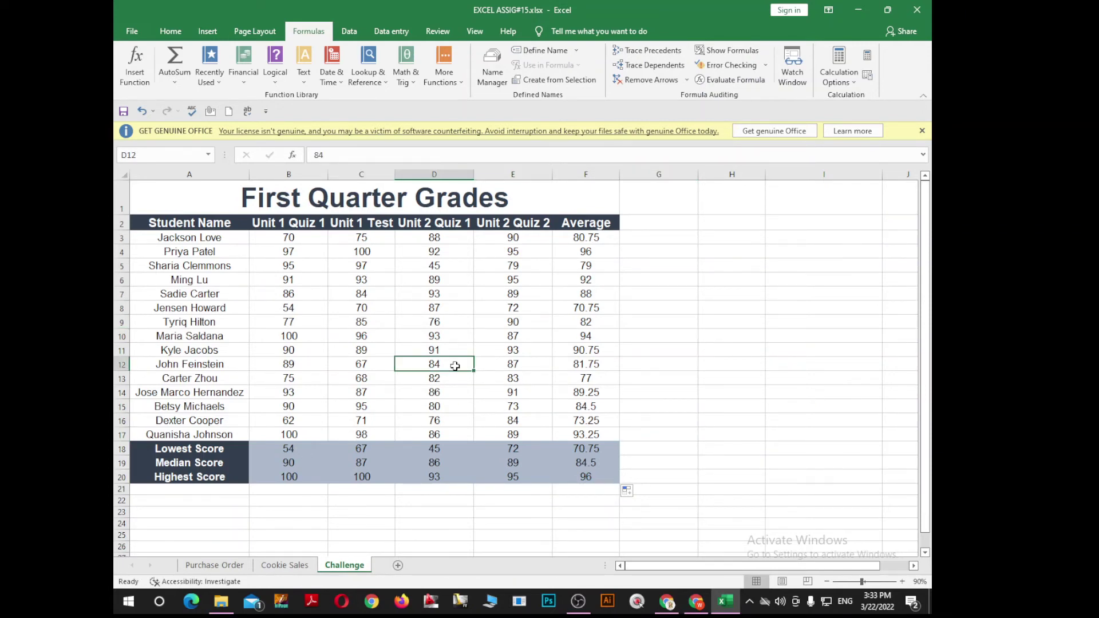
scroll(436, 538, down, 4)
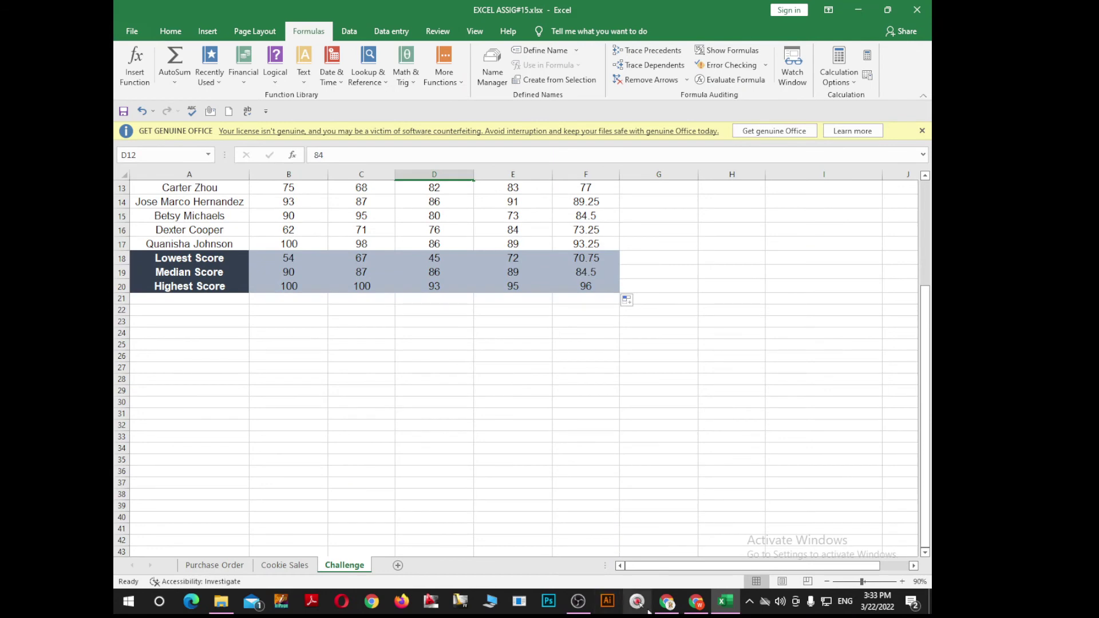
click(697, 602)
click(579, 601)
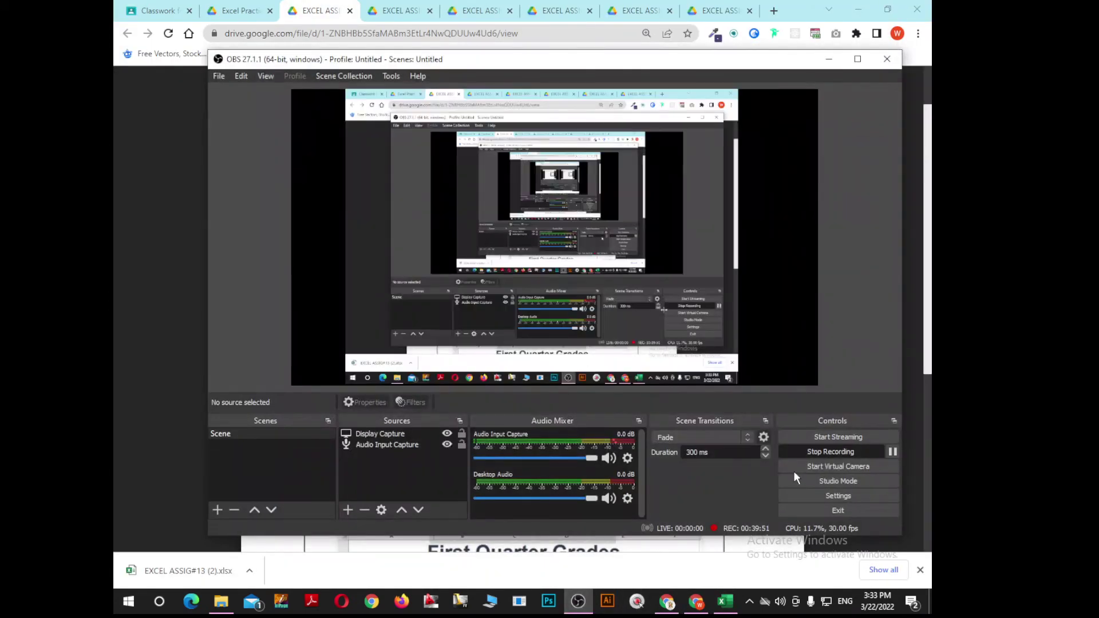